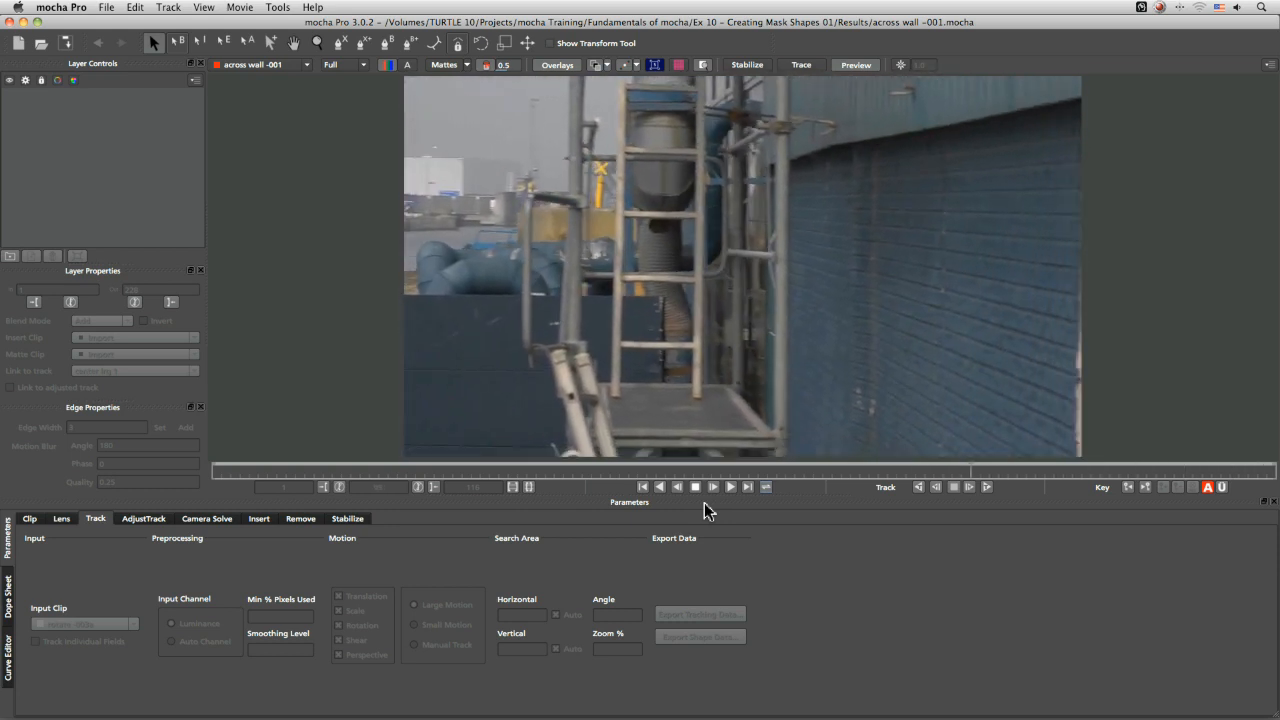
Play back and scrub through the clip to review the camera move across the wall and scaffolding
{"action": "left_click", "coordinate": [697, 488]}
{"action": "key", "text": "Home"}
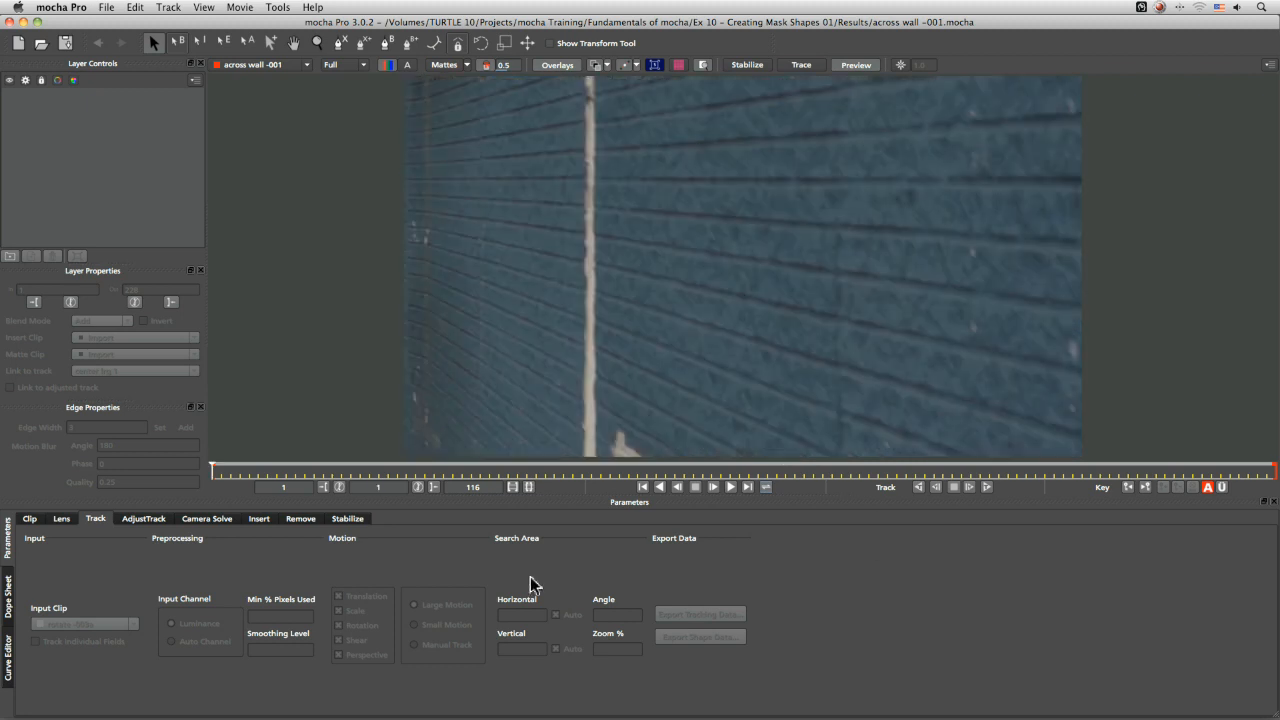
{"action": "left_click", "coordinate": [731, 485]}
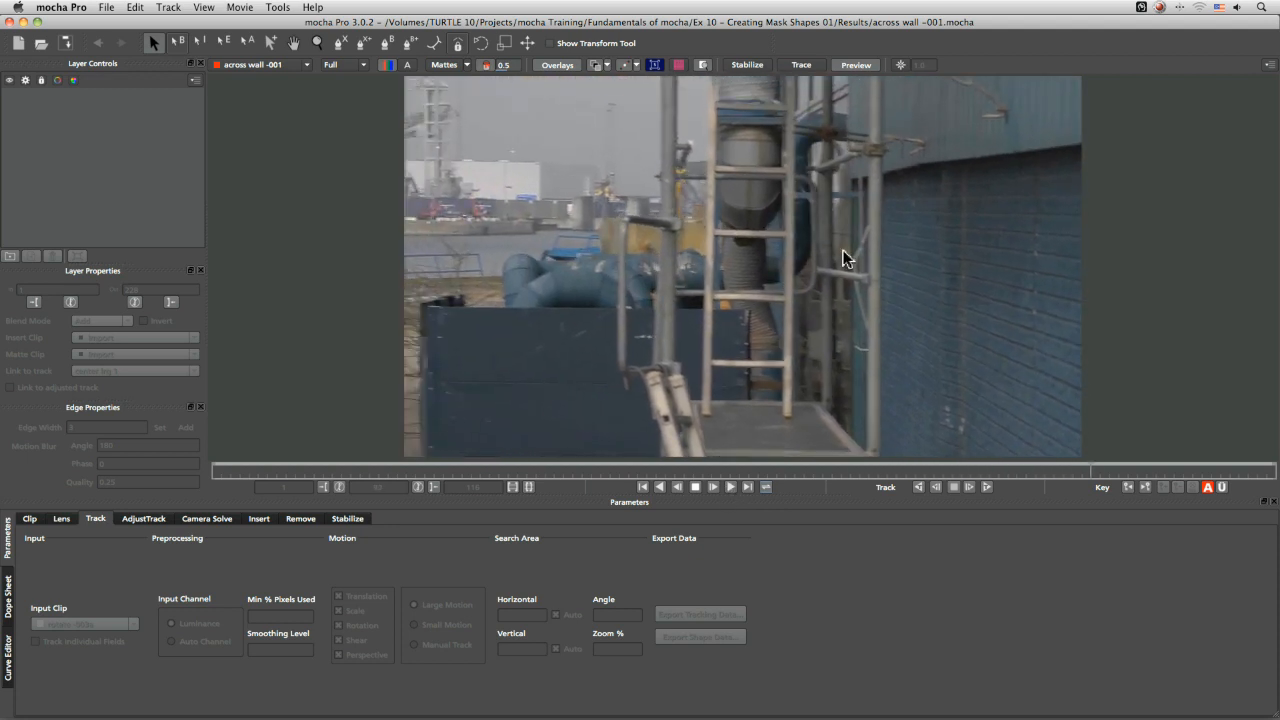
{"action": "left_click", "coordinate": [696, 487]}
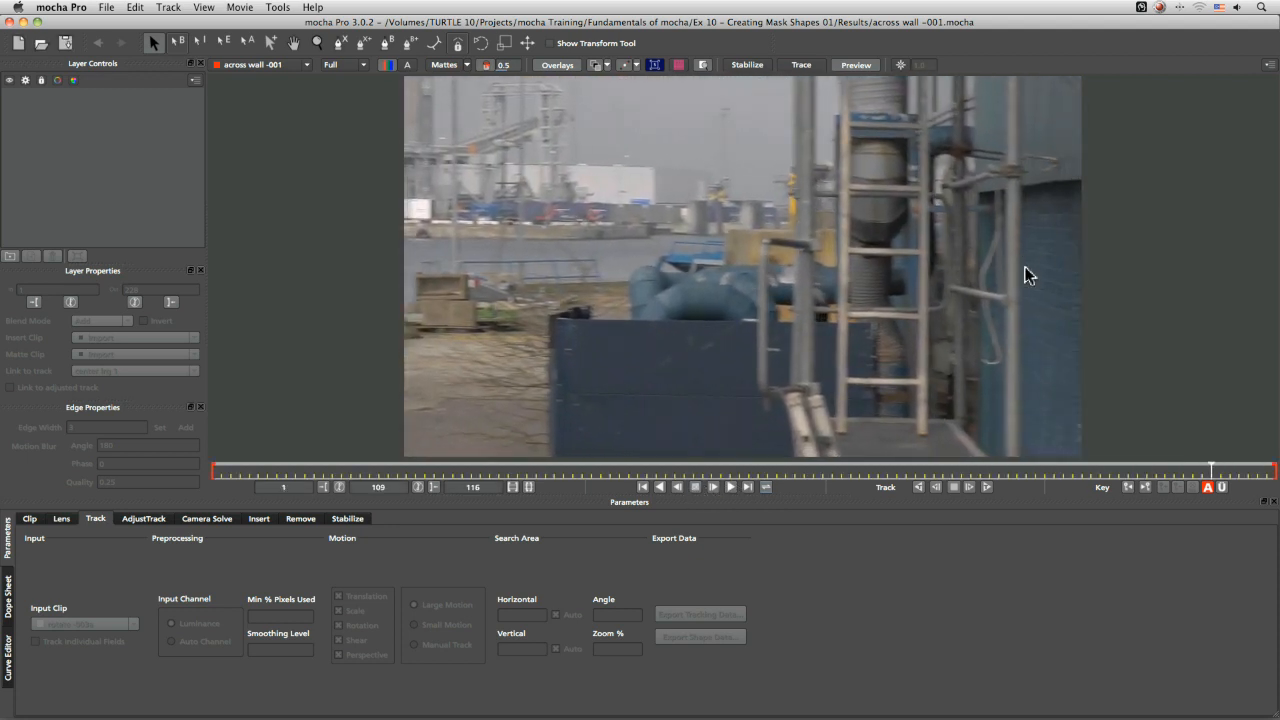
{"action": "left_click_drag", "start_coordinate": [1193, 476], "coordinate": [757, 473]}
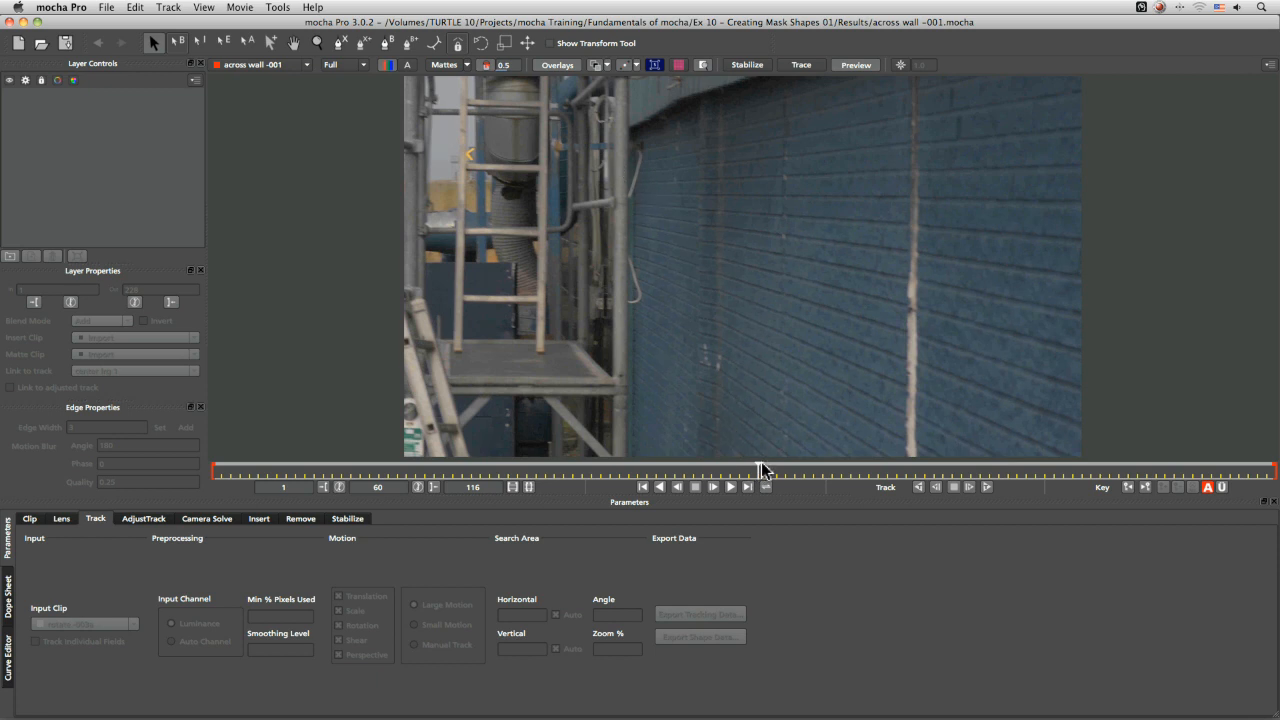
{"action": "left_click_drag", "start_coordinate": [761, 467], "coordinate": [1128, 466]}
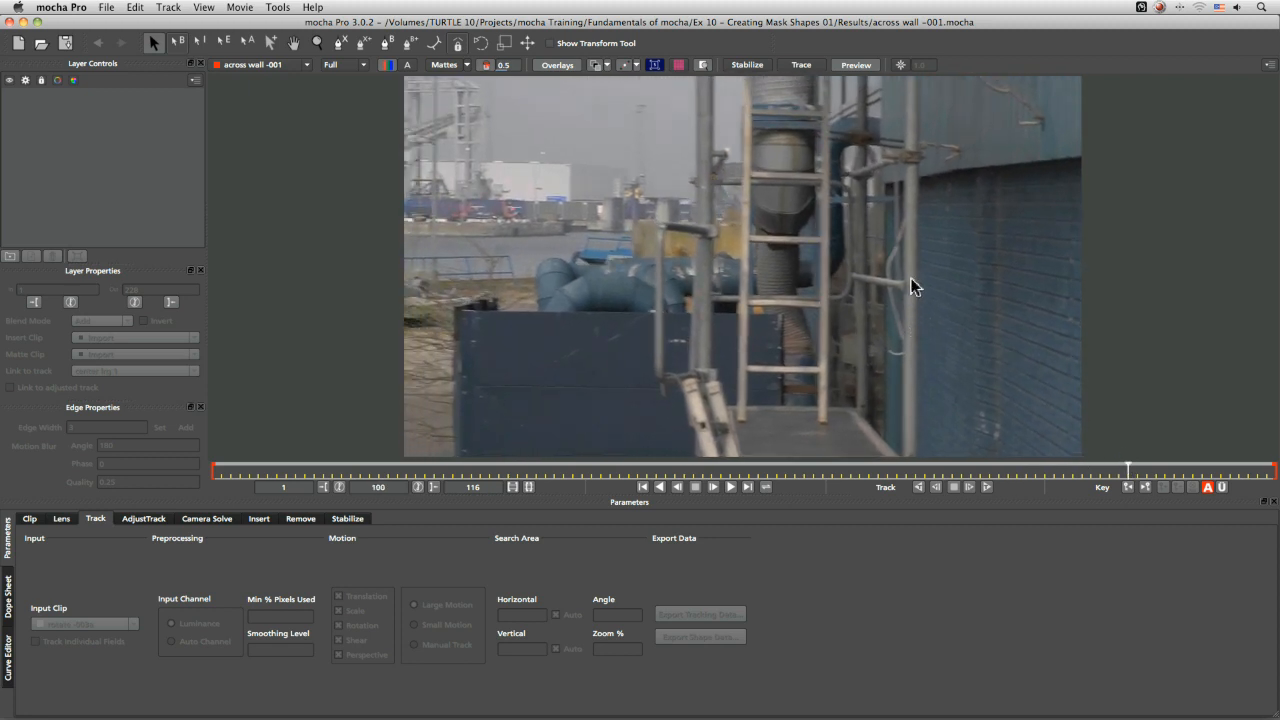
{"action": "left_click_drag", "start_coordinate": [1127, 471], "coordinate": [563, 480]}
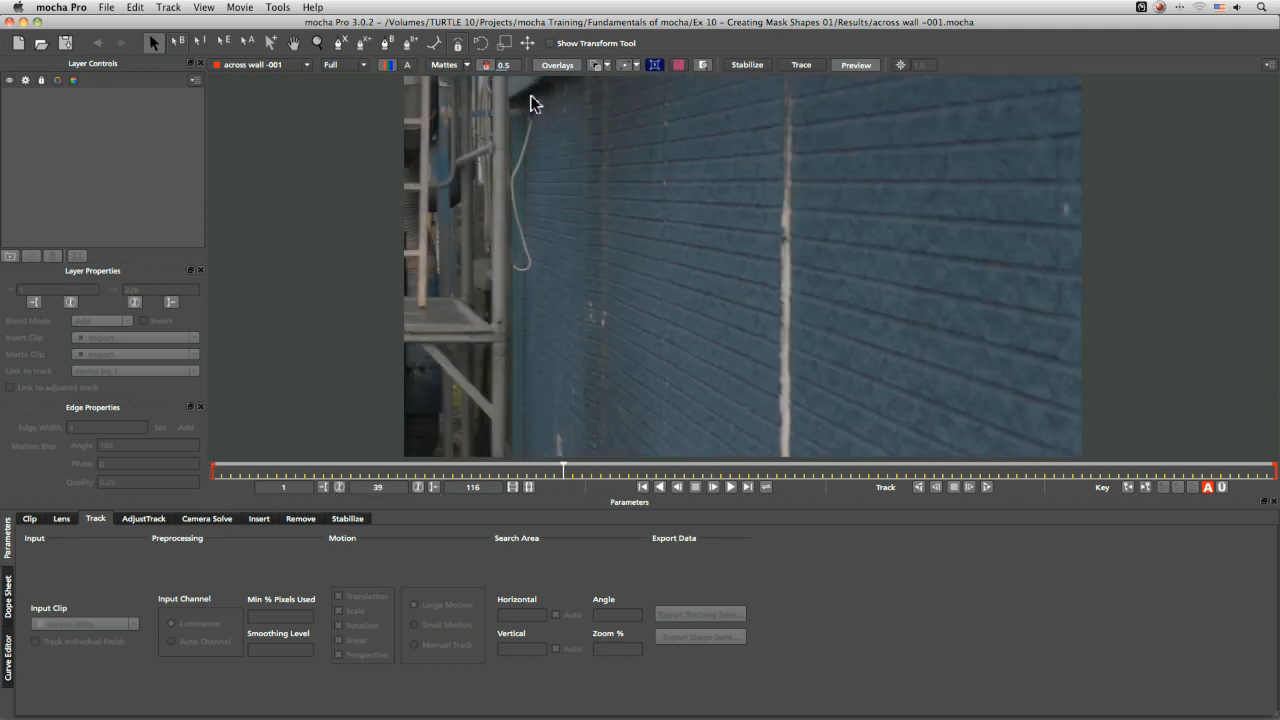
{"action": "left_click_drag", "start_coordinate": [561, 469], "coordinate": [978, 442]}
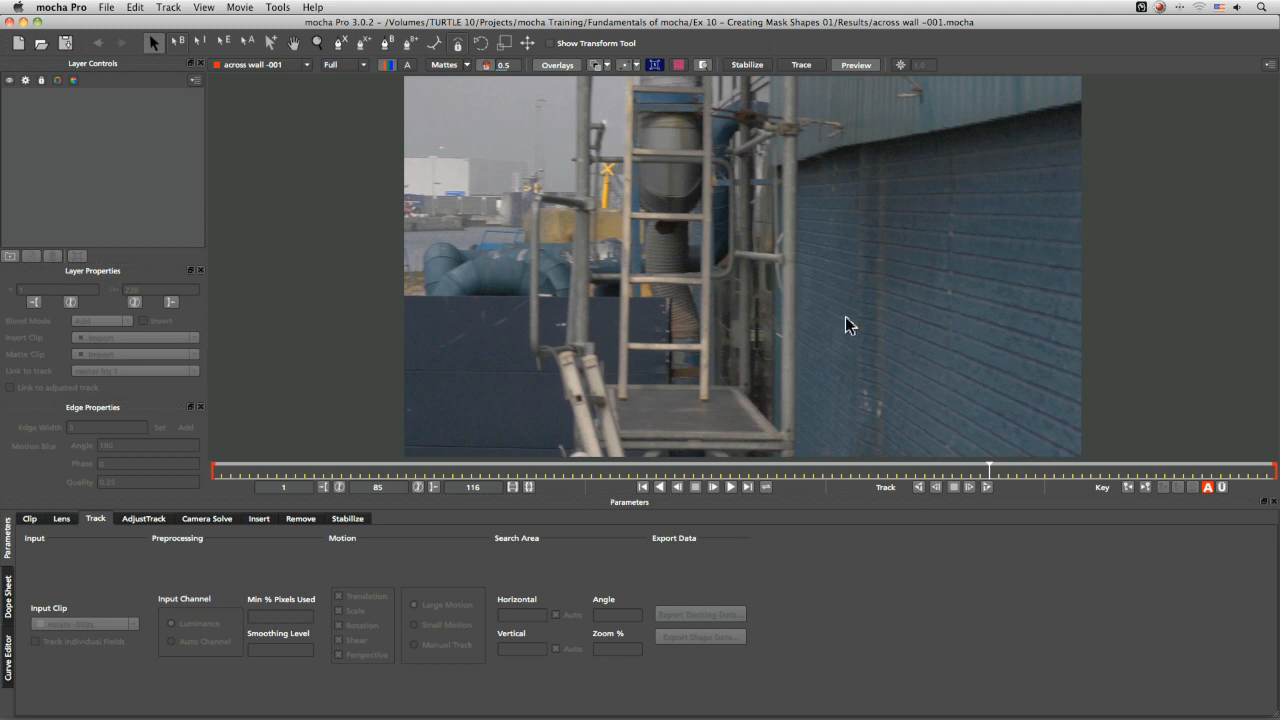
{"action": "left_click_drag", "start_coordinate": [990, 466], "coordinate": [360, 470]}
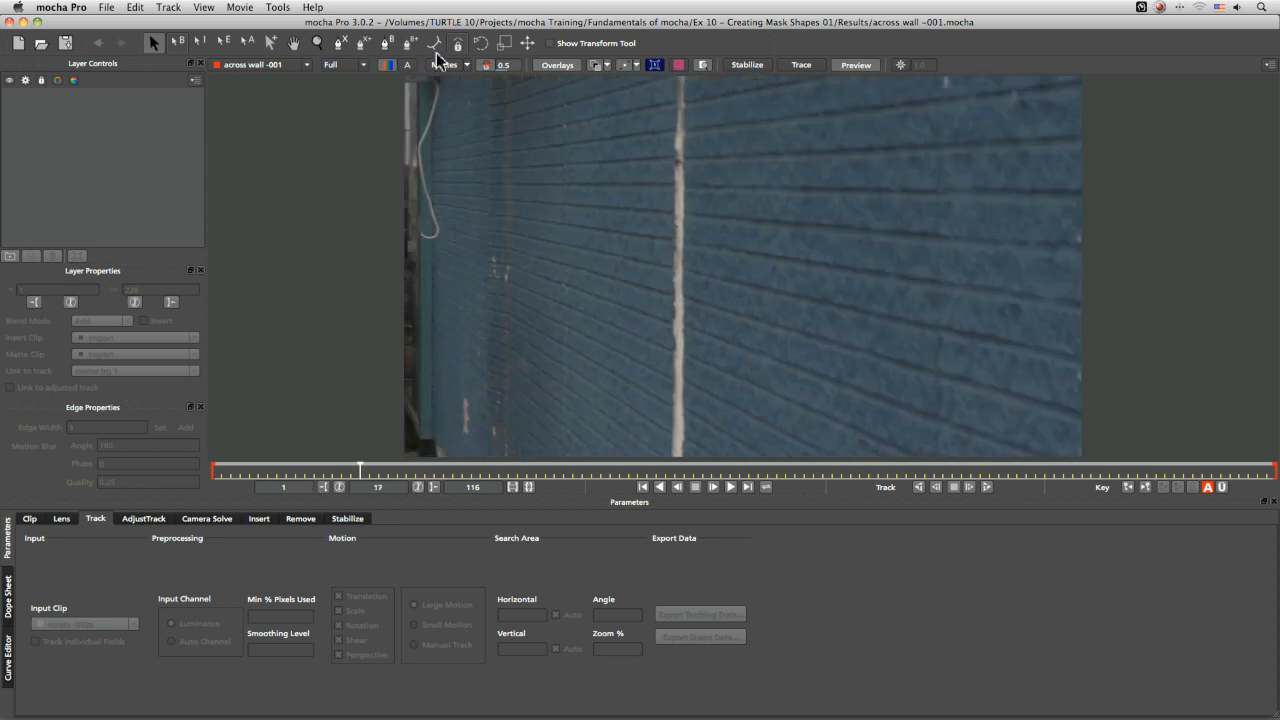
At frame 17, draw an X-spline shape around the narrow strip of rear wall at the frame's left edge and adjust its lower points
{"action": "left_click", "coordinate": [342, 45]}
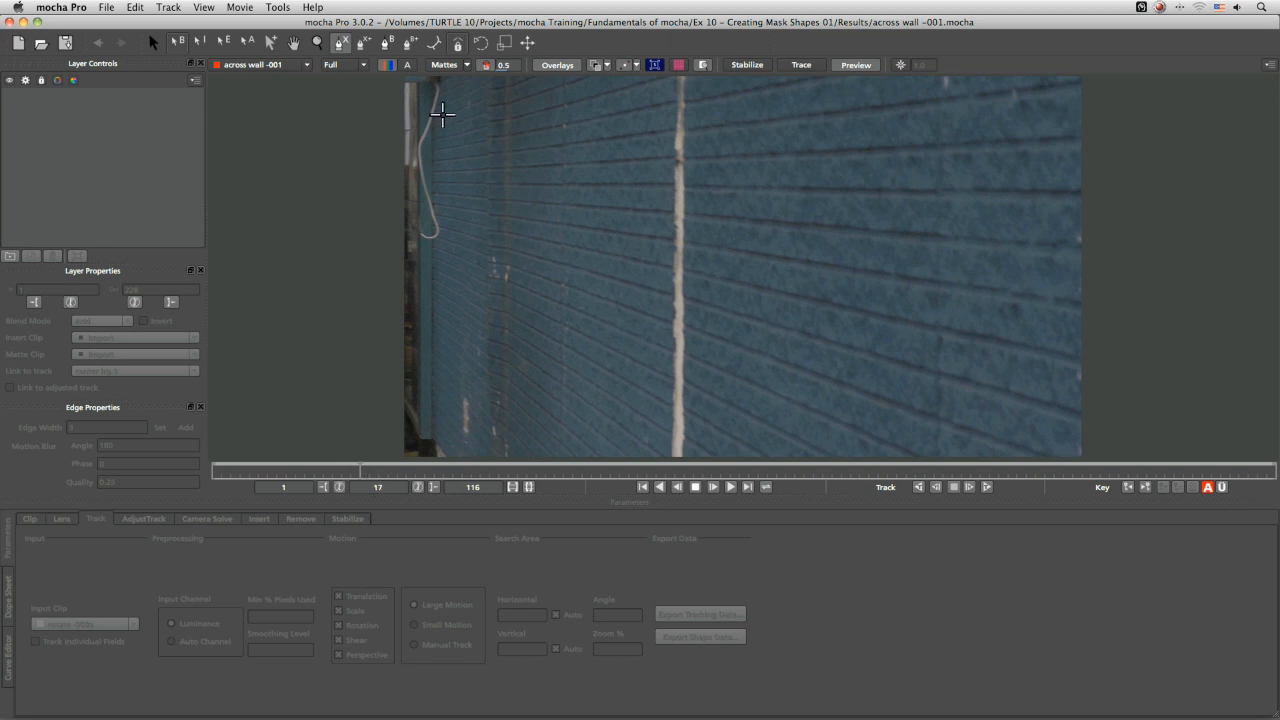
{"action": "left_click", "coordinate": [481, 124]}
{"action": "left_click", "coordinate": [481, 344]}
{"action": "left_click", "coordinate": [439, 334]}
{"action": "left_click", "coordinate": [445, 127]}
{"action": "right_click", "coordinate": [472, 184]}
{"action": "left_click_drag", "start_coordinate": [480, 345], "coordinate": [476, 437]}
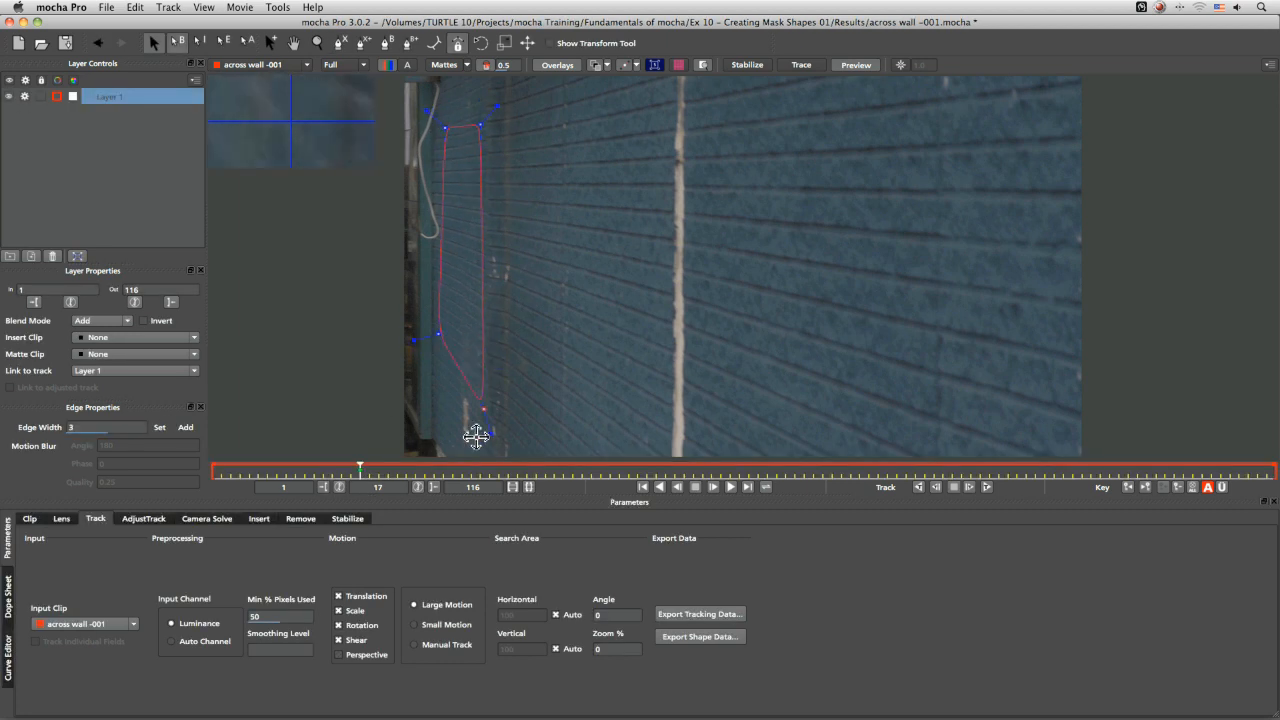
{"action": "left_click_drag", "start_coordinate": [437, 337], "coordinate": [480, 452]}
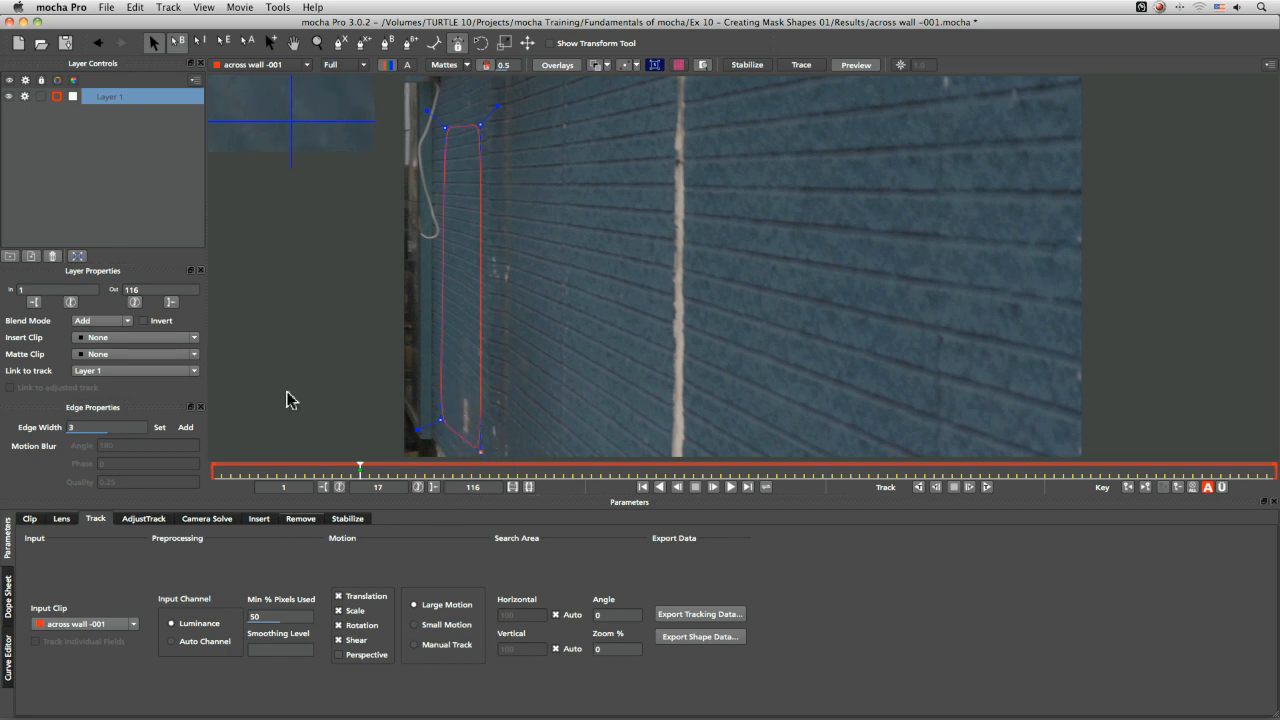
Enable Perspective motion for the track and rename the layer rear wall -tr
{"action": "left_click", "coordinate": [339, 655]}
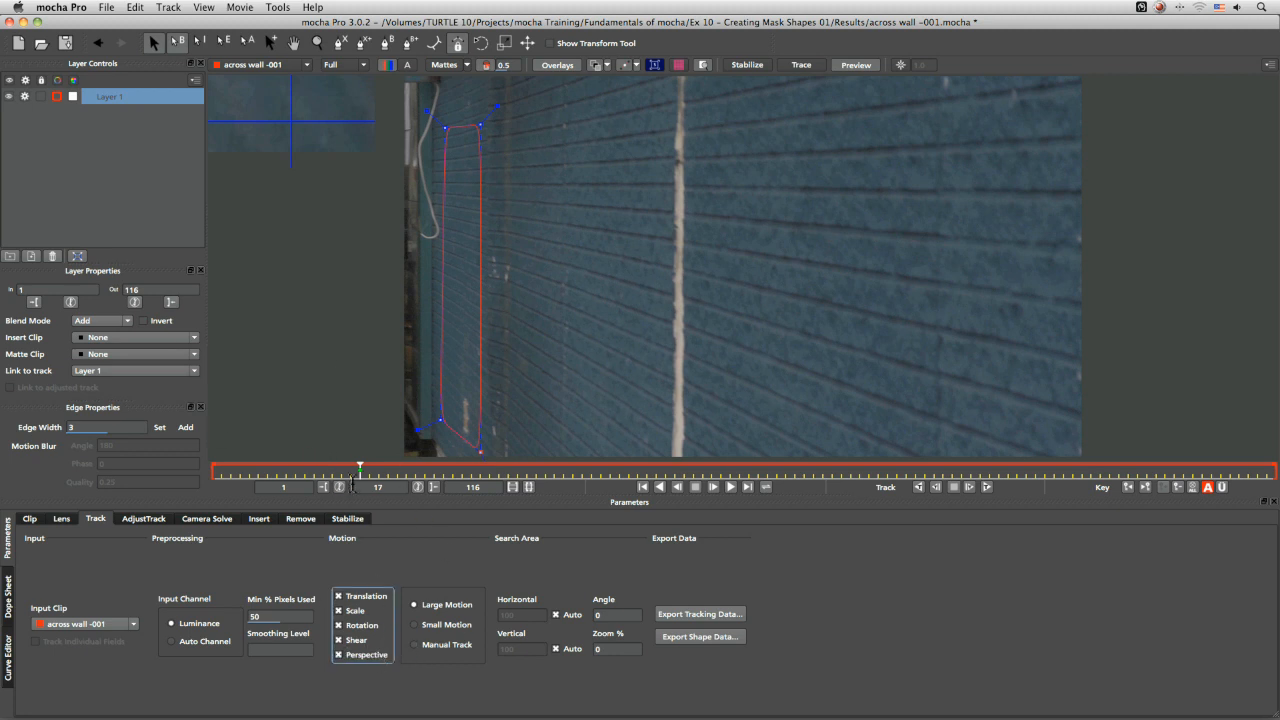
{"action": "mouse_move", "coordinate": [359, 470]}
{"action": "left_mouse_down"}
{"action": "mouse_move", "coordinate": [249, 470]}
{"action": "mouse_move", "coordinate": [1145, 472]}
{"action": "mouse_move", "coordinate": [359, 472]}
{"action": "left_mouse_up"}
{"action": "double_click", "coordinate": [112, 96]}
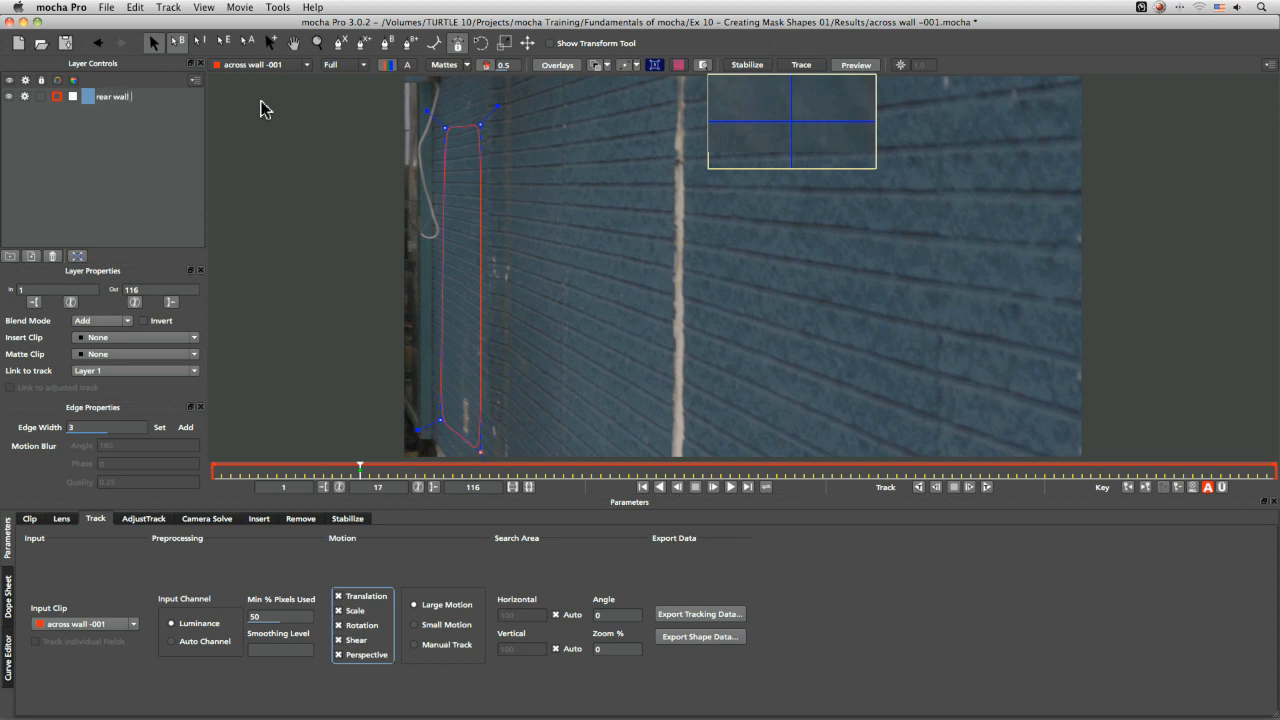
{"action": "type", "text": "rear wall -tr"}
{"action": "key", "text": "Return"}
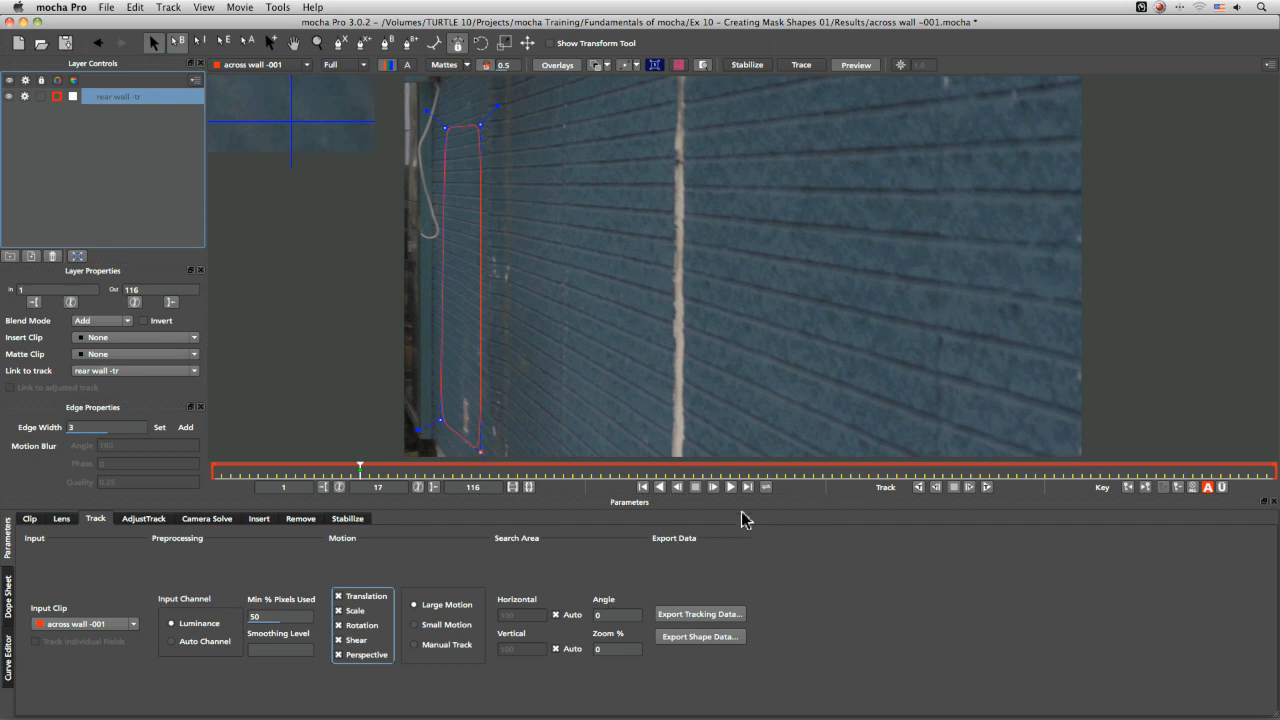
Track the rear wall shape backwards, set the layer's in point at frame 2, and return to frame 17
{"action": "left_click", "coordinate": [918, 487]}
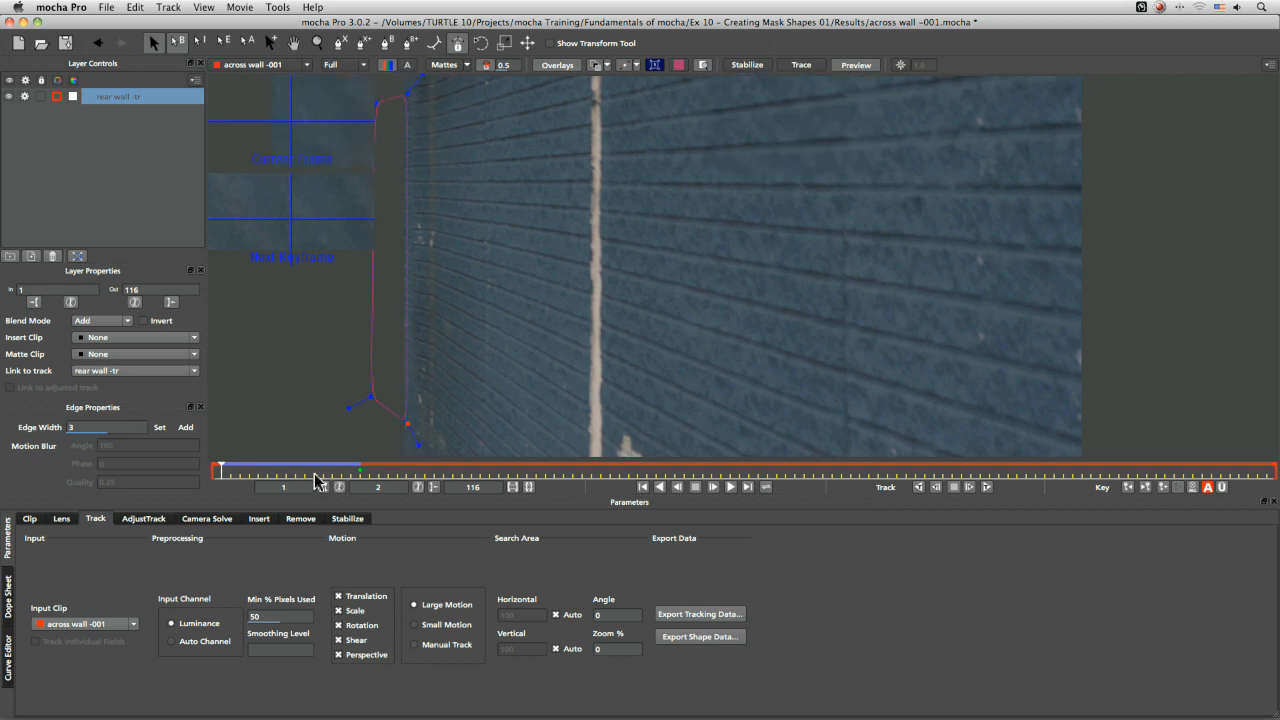
{"action": "left_click", "coordinate": [35, 303]}
{"action": "left_click", "coordinate": [232, 474]}
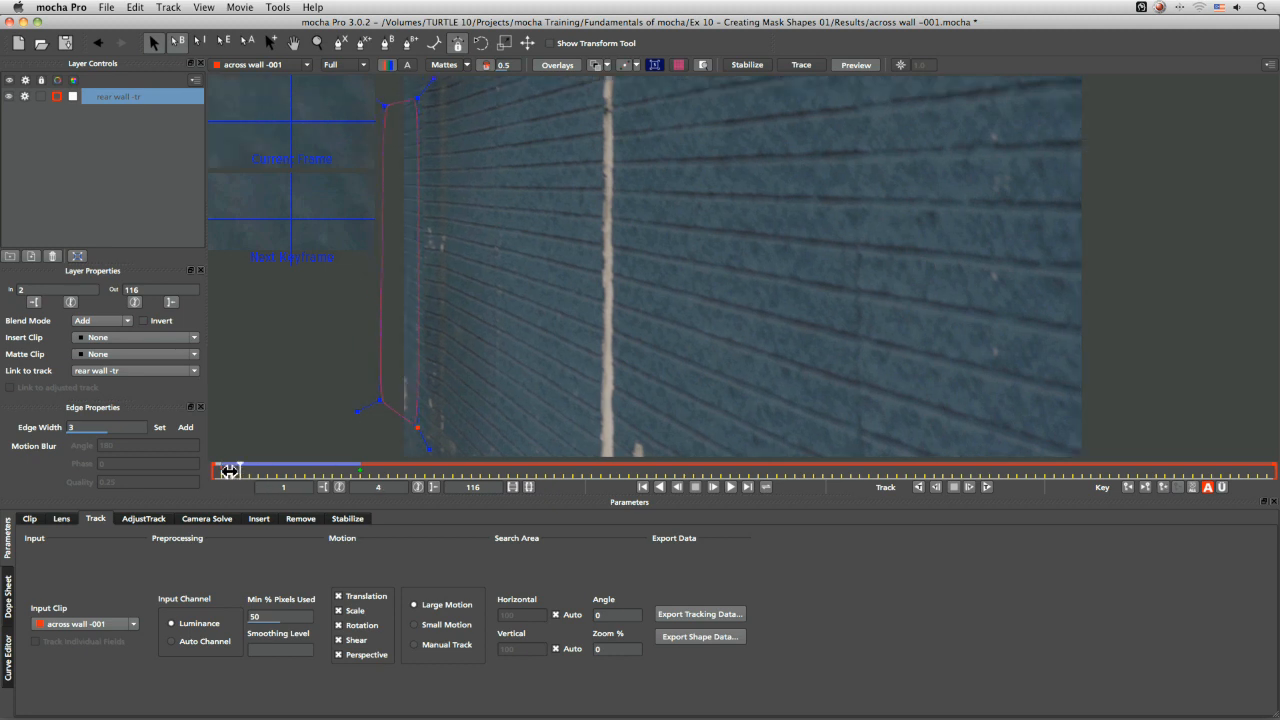
{"action": "left_click_drag", "start_coordinate": [227, 473], "coordinate": [359, 470]}
Track the rear wall shape forwards and stop tracking at frame 70
{"action": "left_click", "coordinate": [987, 487]}
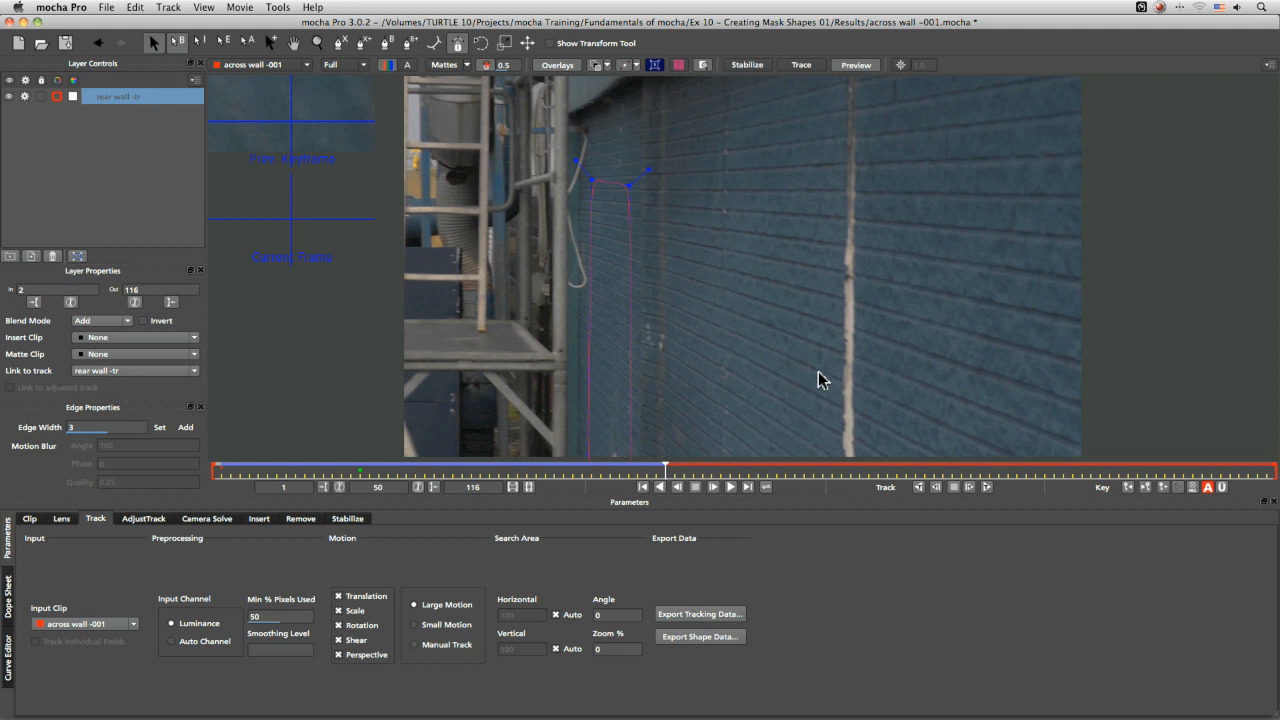
{"action": "key", "text": "x"}
{"action": "left_click_drag", "start_coordinate": [797, 402], "coordinate": [835, 338]}
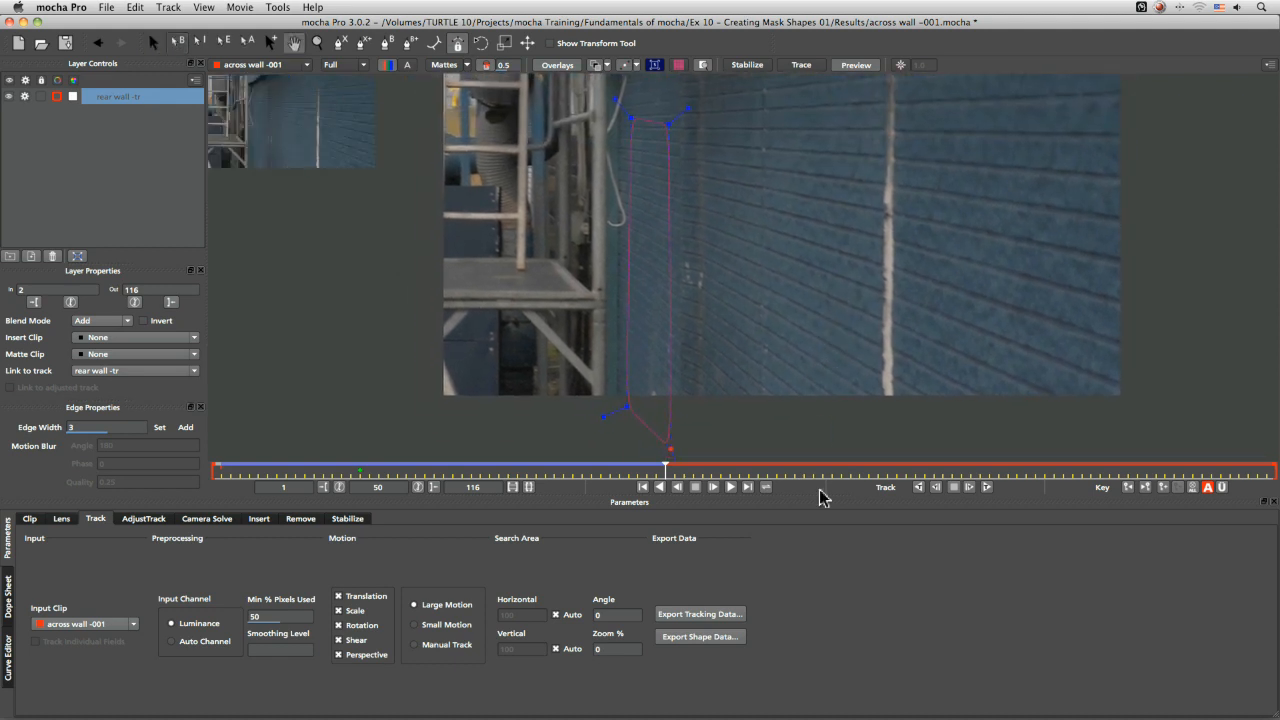
{"action": "left_click", "coordinate": [986, 487]}
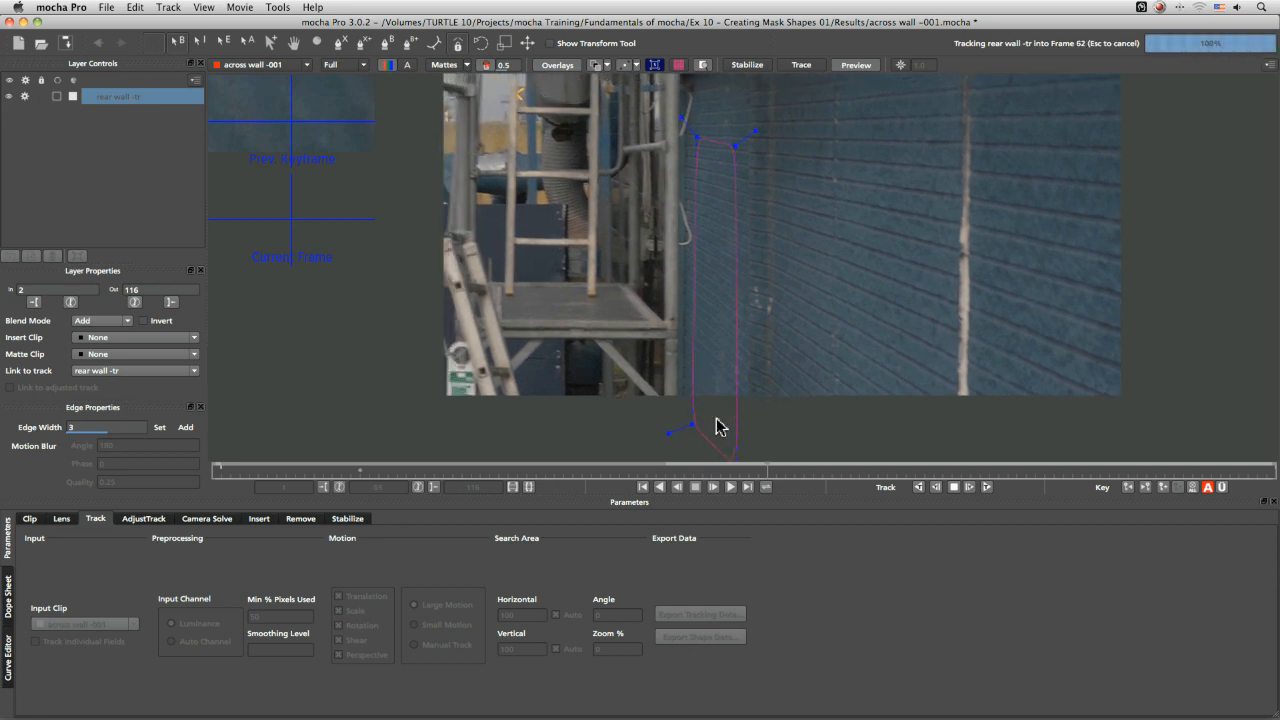
{"action": "key", "text": "Escape"}
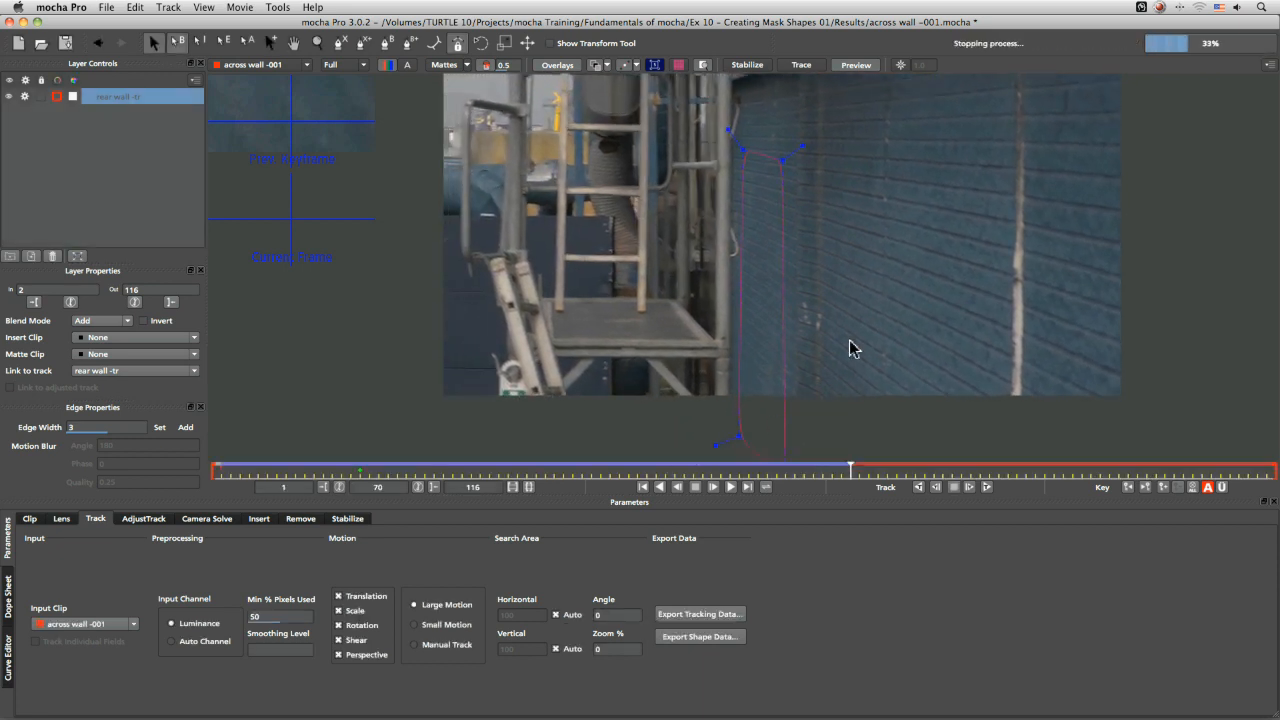
Hide the rear wall -tr layer
{"action": "left_click_drag", "start_coordinate": [878, 394], "coordinate": [699, 299]}
{"action": "left_click_drag", "start_coordinate": [741, 384], "coordinate": [743, 320]}
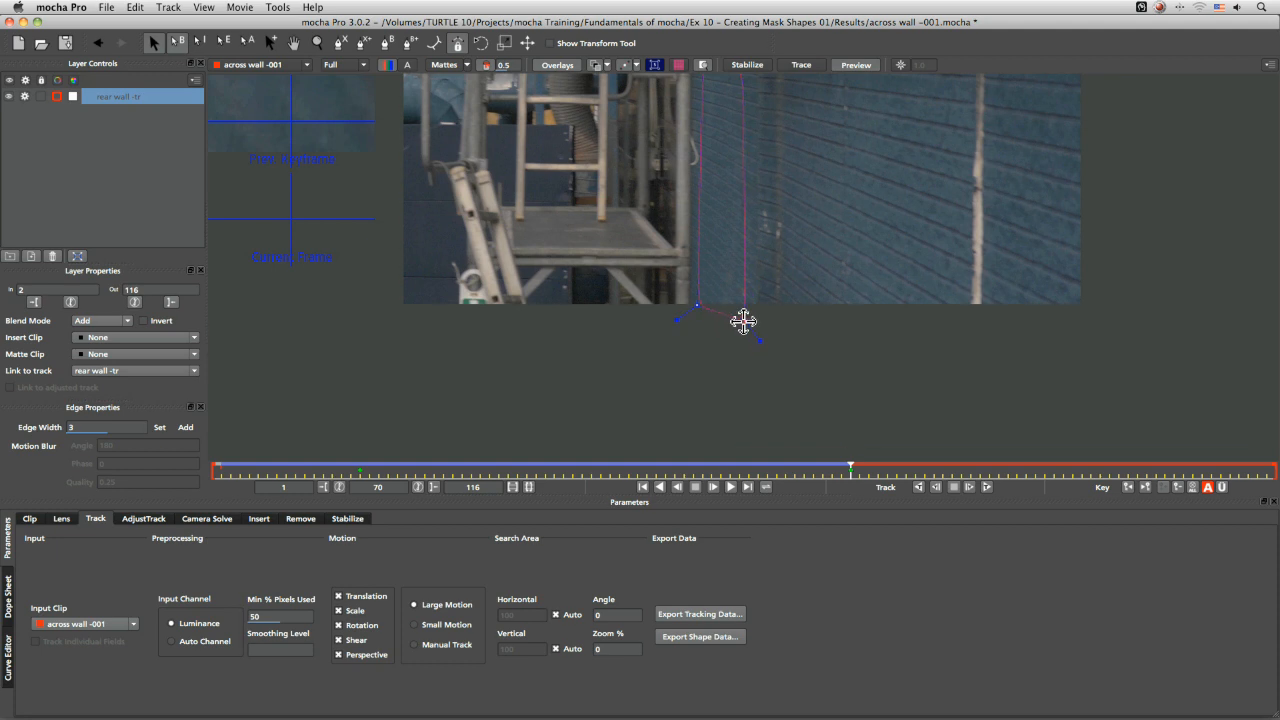
{"action": "key", "text": "x"}
{"action": "left_click_drag", "start_coordinate": [840, 311], "coordinate": [898, 418]}
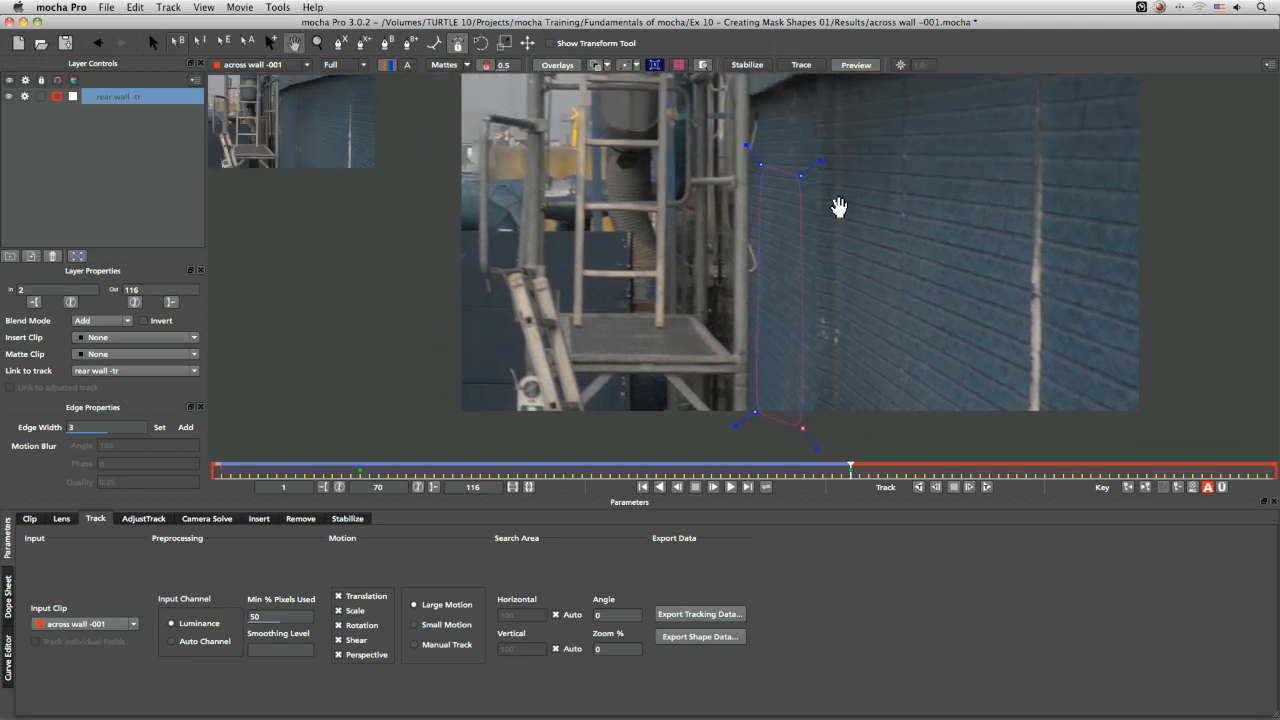
{"action": "key", "text": "s"}
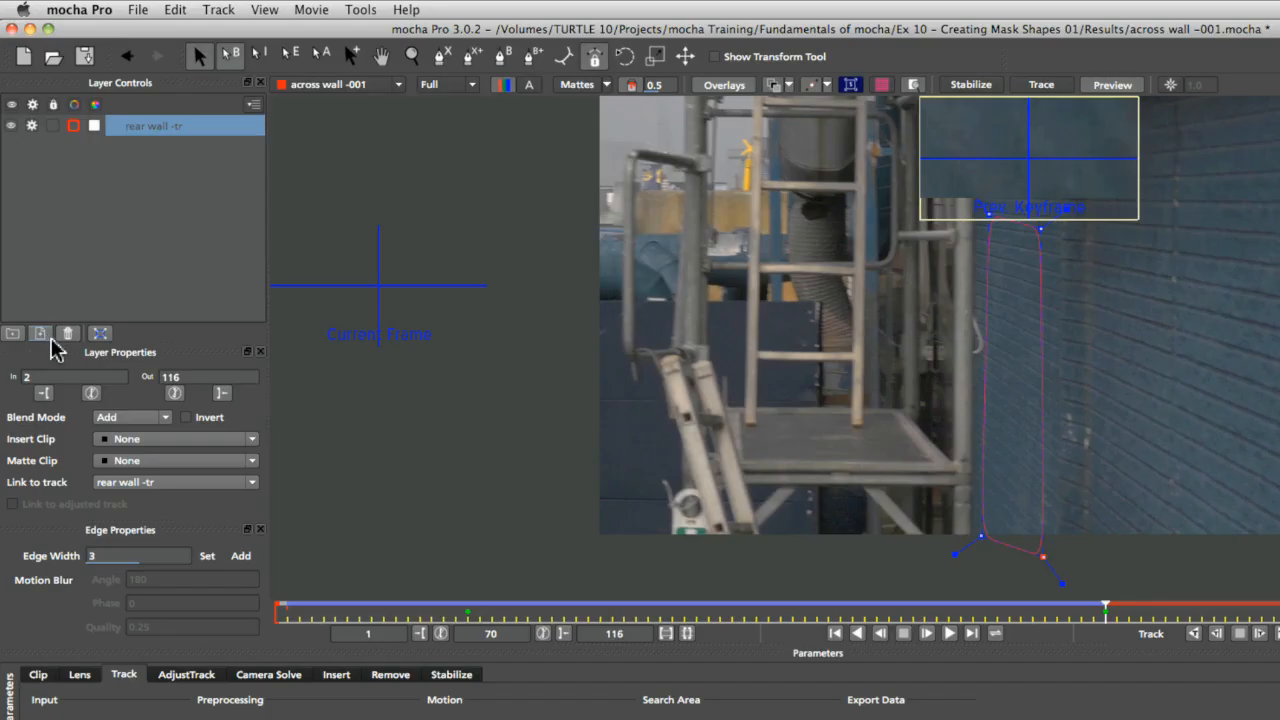
{"action": "left_click_drag", "start_coordinate": [36, 98], "coordinate": [52, 176]}
{"action": "left_click_drag", "start_coordinate": [72, 228], "coordinate": [70, 122]}
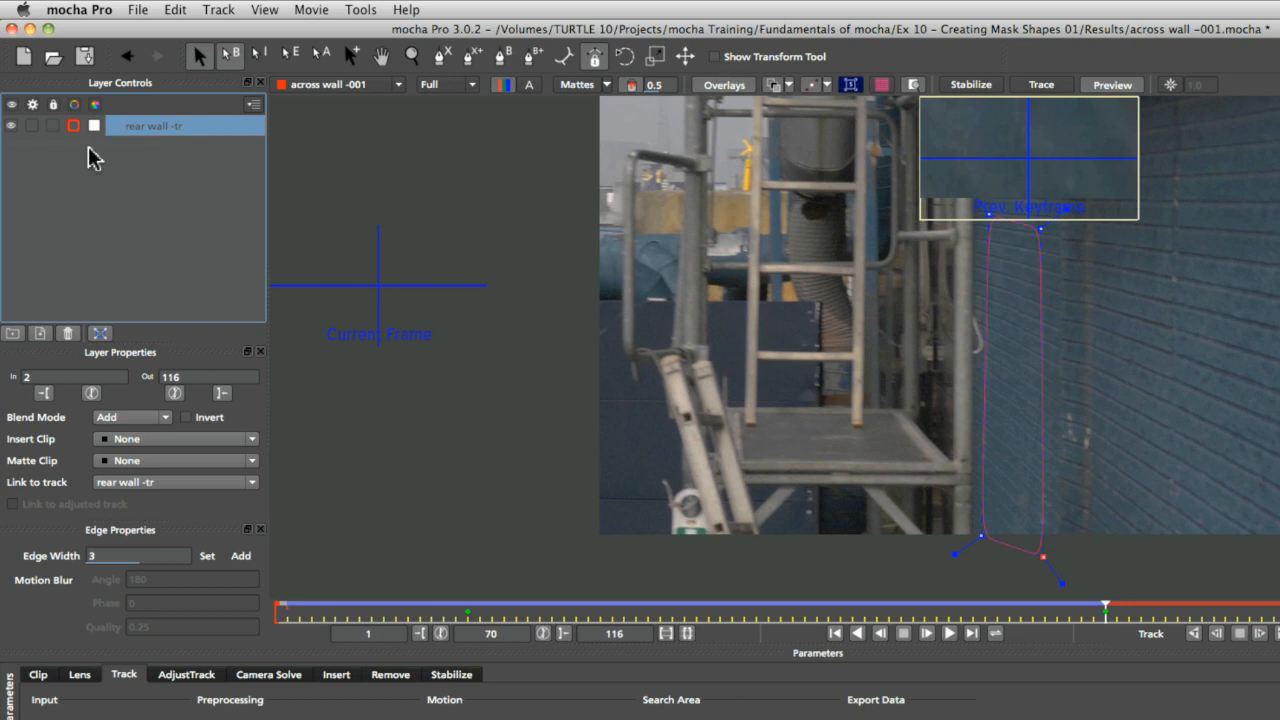
{"action": "left_click", "coordinate": [12, 127]}
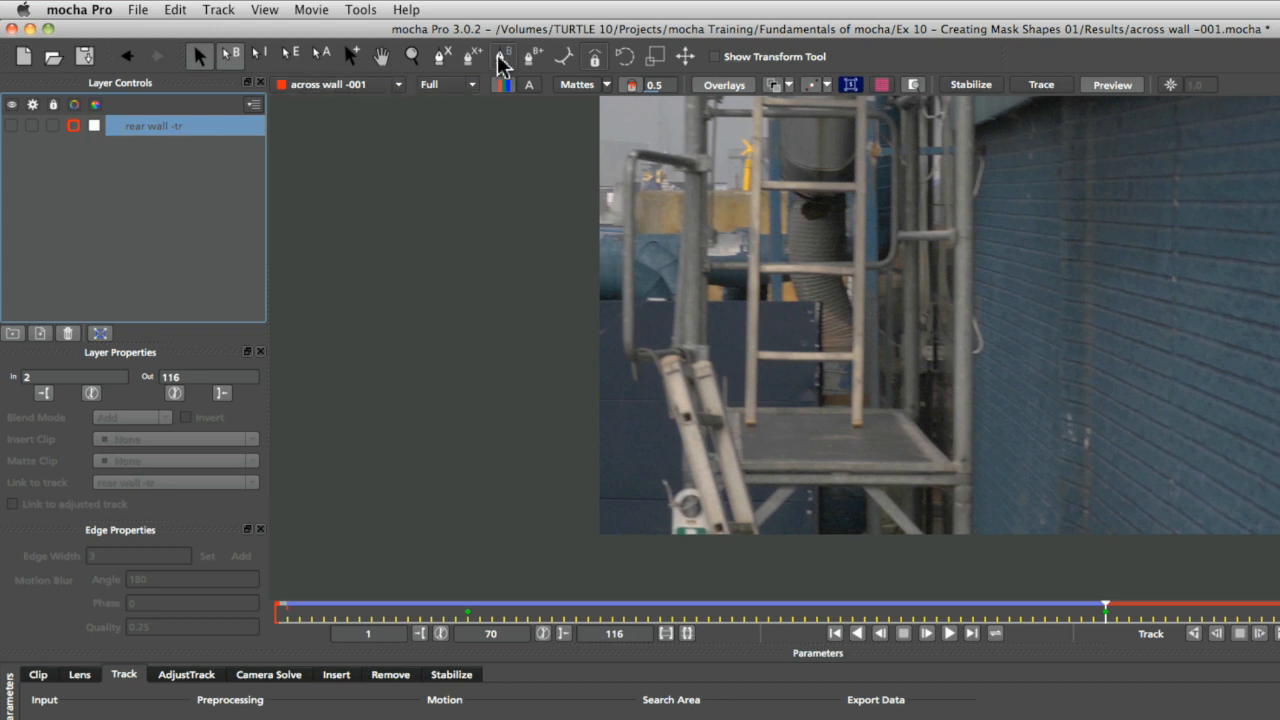
At frame 70, draw an X-spline shape around the scaffold pole beside the platform and spread its lower points
{"action": "left_click", "coordinate": [440, 56]}
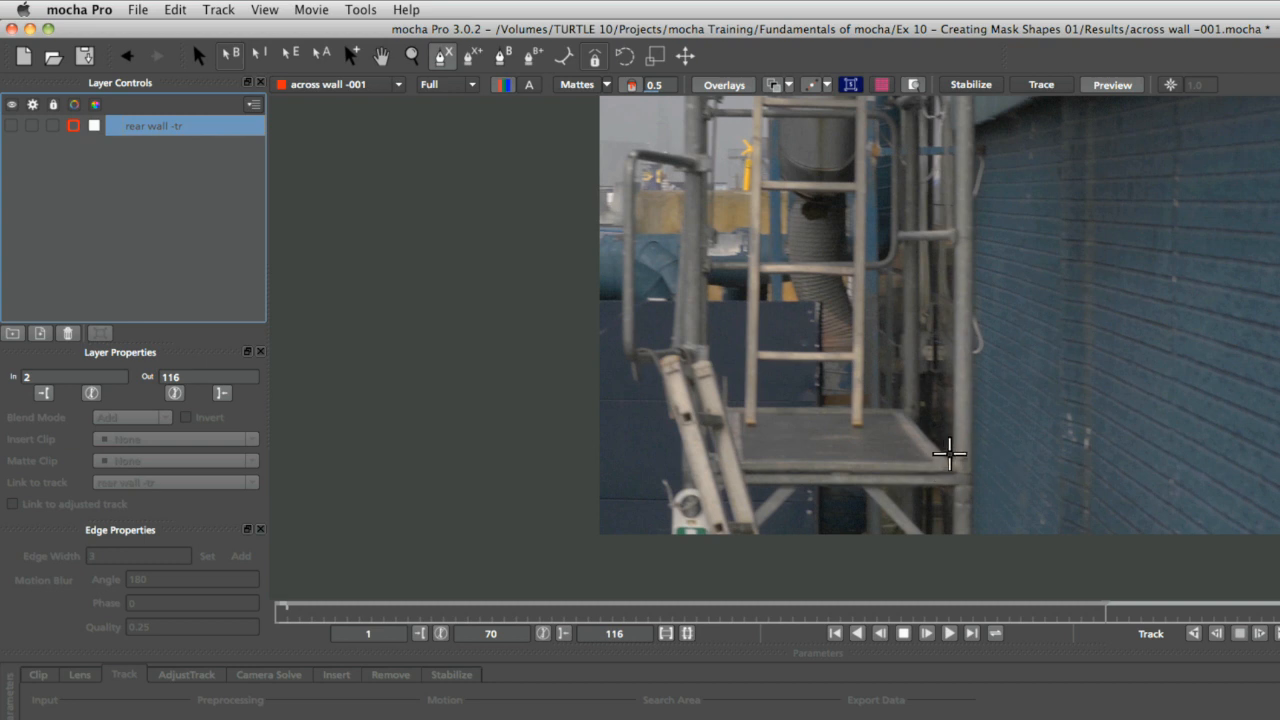
{"action": "left_click", "coordinate": [954, 453]}
{"action": "left_click", "coordinate": [953, 494]}
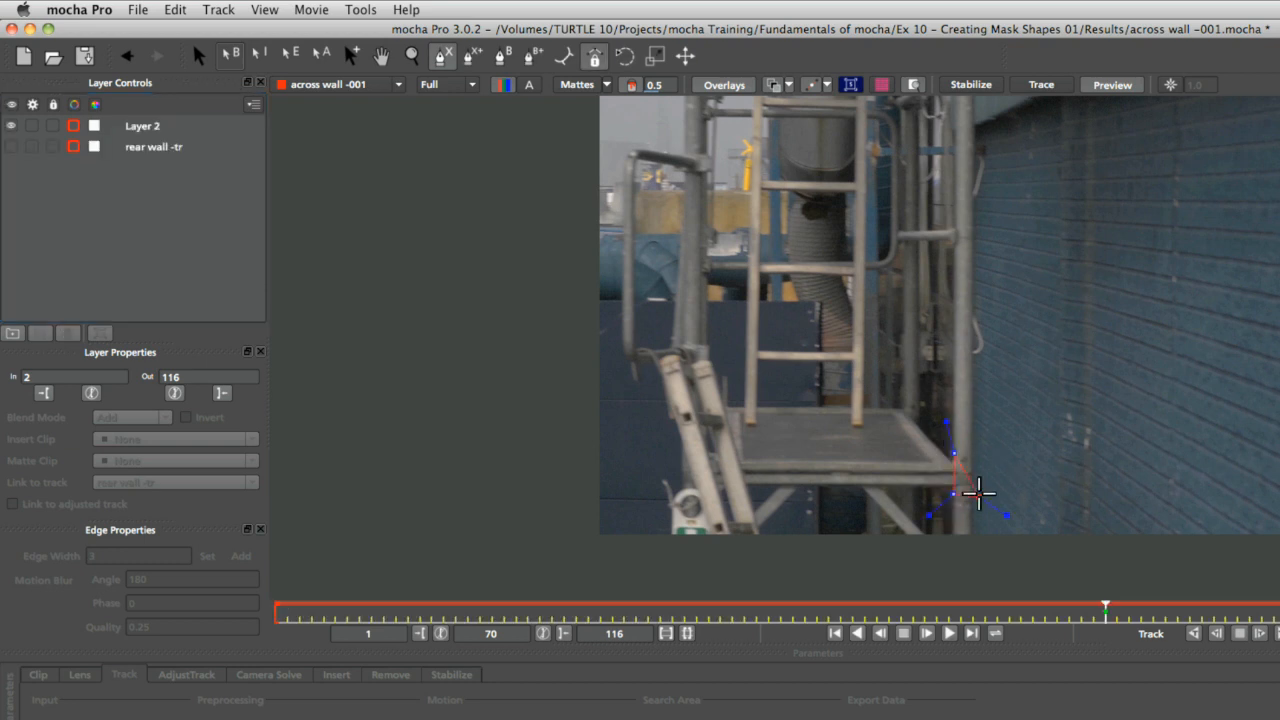
{"action": "left_click", "coordinate": [977, 494]}
{"action": "left_click", "coordinate": [977, 449]}
{"action": "right_click", "coordinate": [985, 359]}
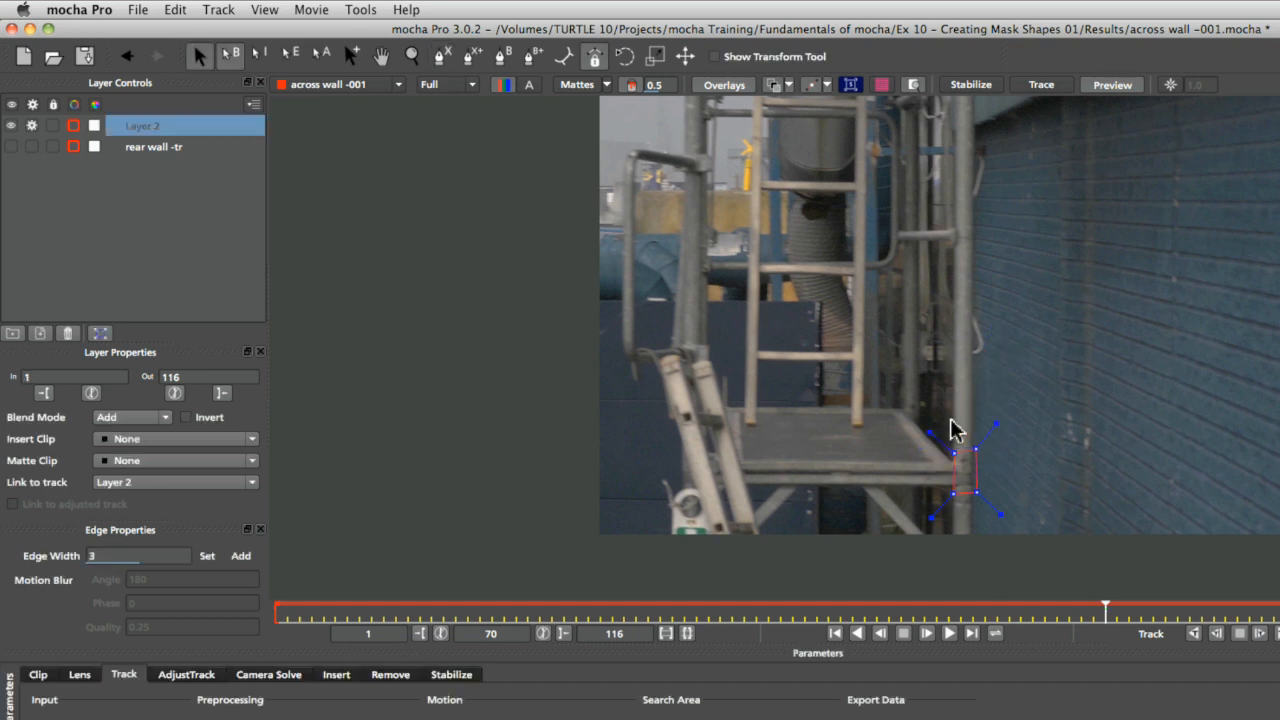
{"action": "left_click_drag", "start_coordinate": [958, 455], "coordinate": [973, 415]}
{"action": "left_click_drag", "start_coordinate": [953, 493], "coordinate": [975, 515]}
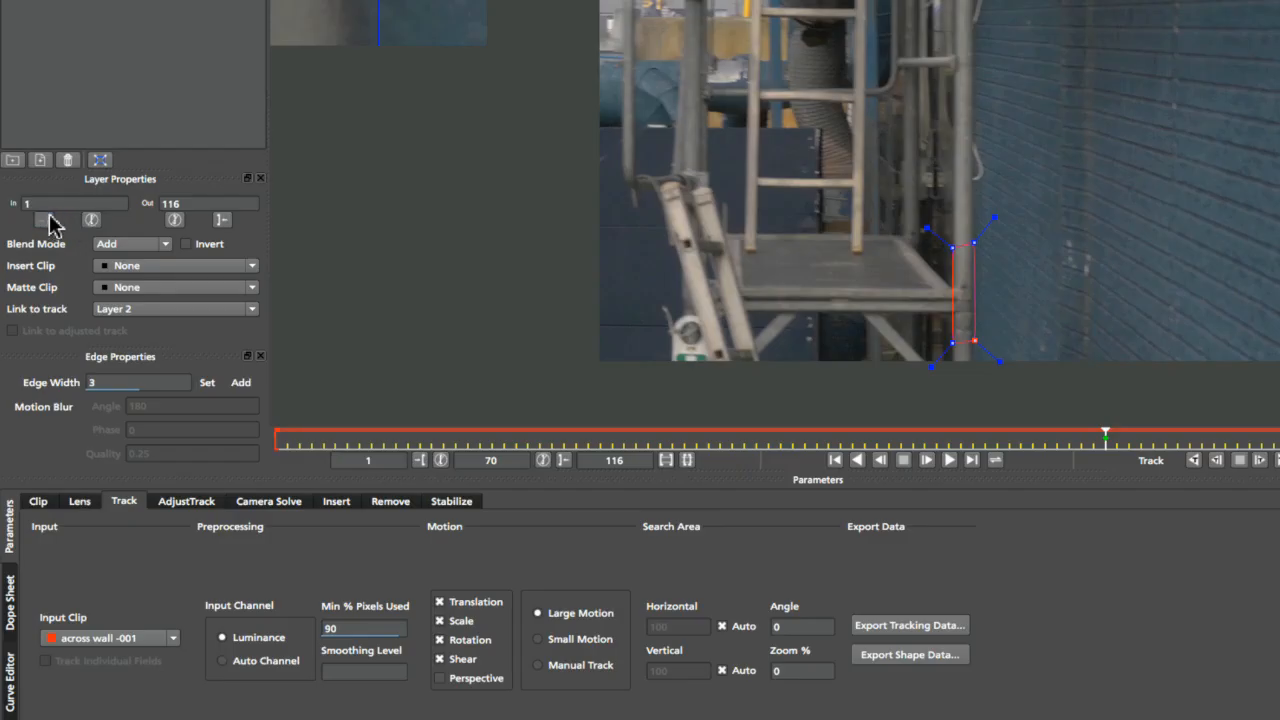
Set the new layer's in point to frame 70 and turn off Shear and Rotation, leaving Translation and Scale
{"action": "left_click", "coordinate": [35, 304]}
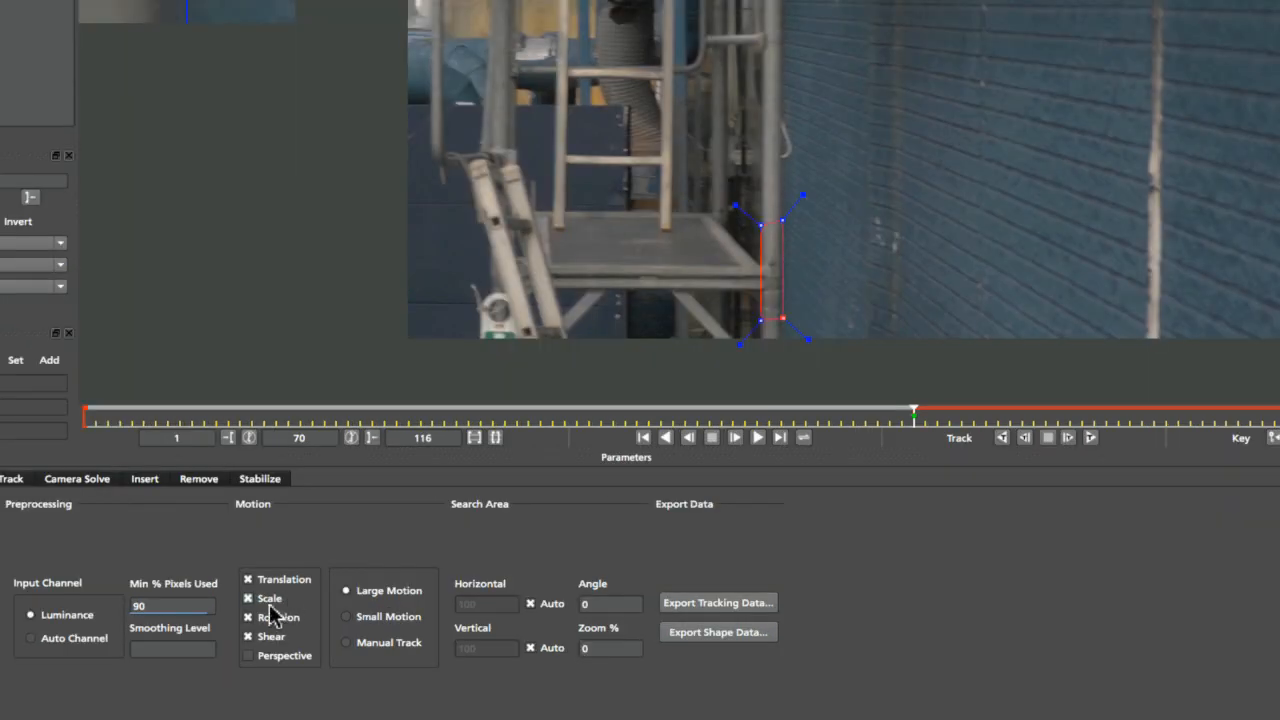
{"action": "mouse_move", "coordinate": [911, 416]}
{"action": "left_mouse_down"}
{"action": "mouse_move", "coordinate": [1226, 420]}
{"action": "mouse_move", "coordinate": [912, 418]}
{"action": "left_mouse_up"}
{"action": "left_click", "coordinate": [282, 636]}
{"action": "left_click", "coordinate": [282, 617]}
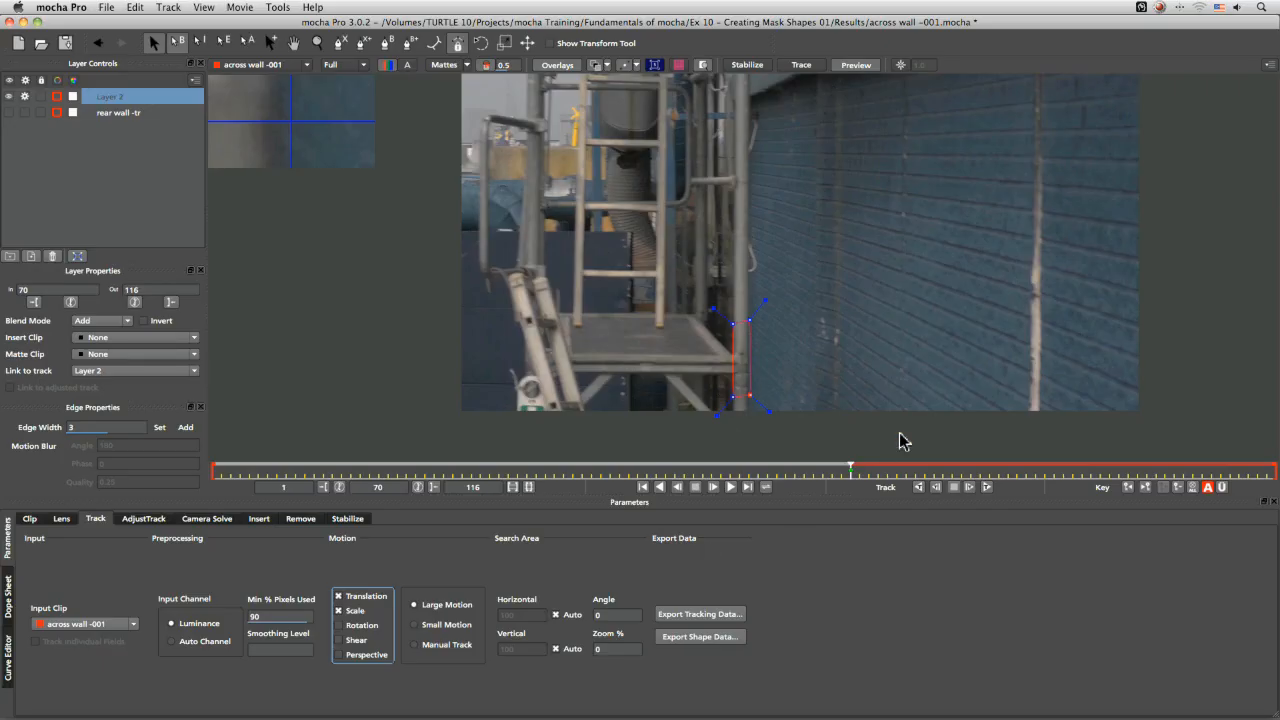
Rename the new layer scaffold -tr
{"action": "double_click", "coordinate": [120, 97]}
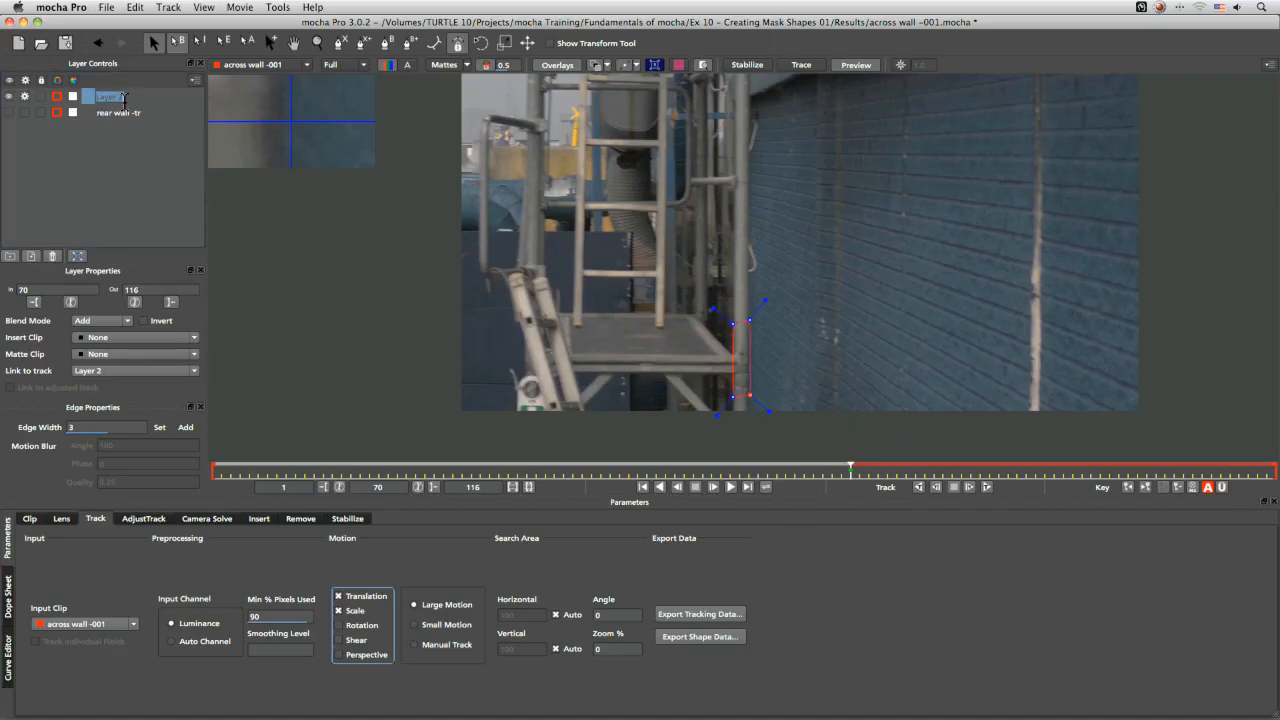
{"action": "type", "text": "scaffold -tr"}
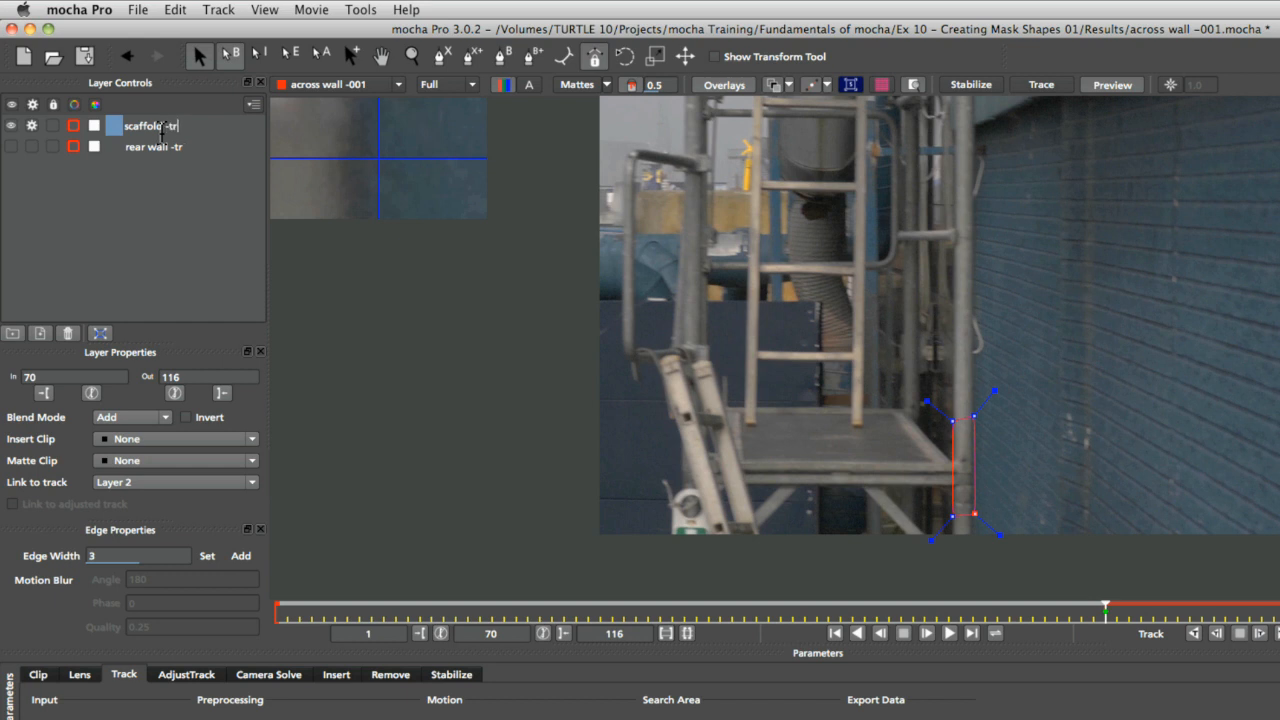
{"action": "key", "text": "Return"}
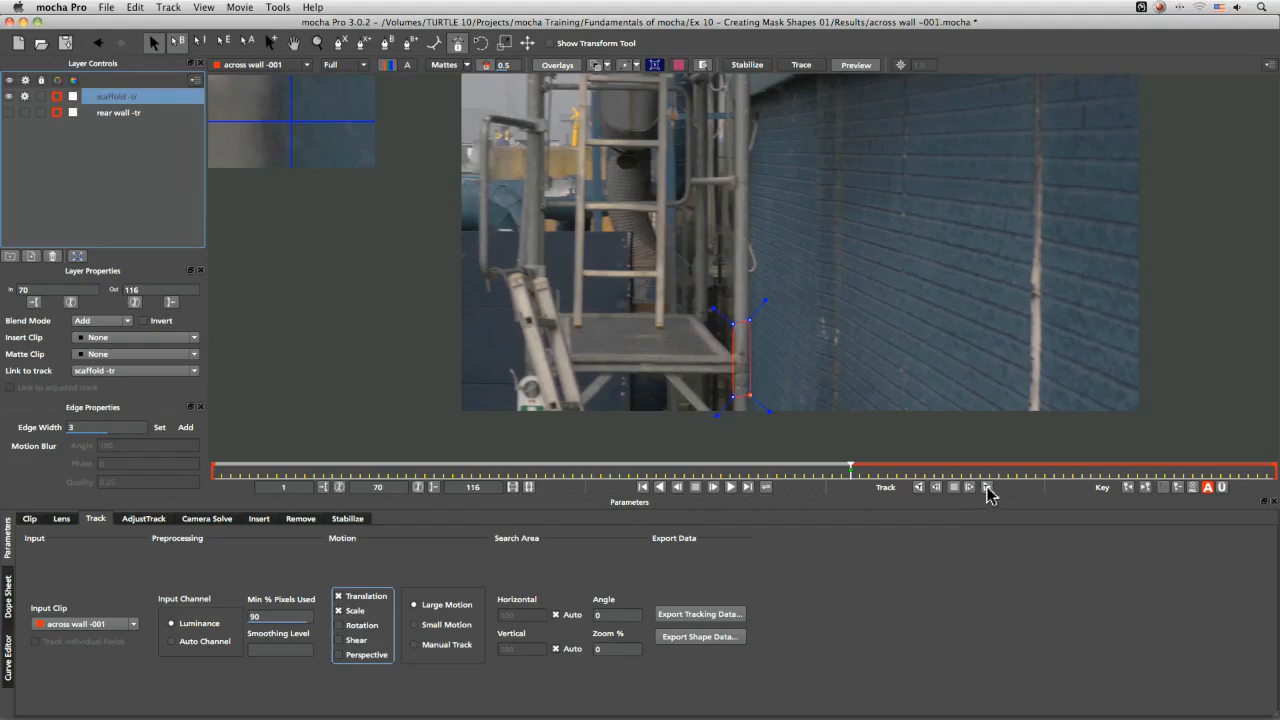
Track the scaffold shape forward from frame 70, stretching its top points up the pole partway through
{"action": "left_click", "coordinate": [986, 487]}
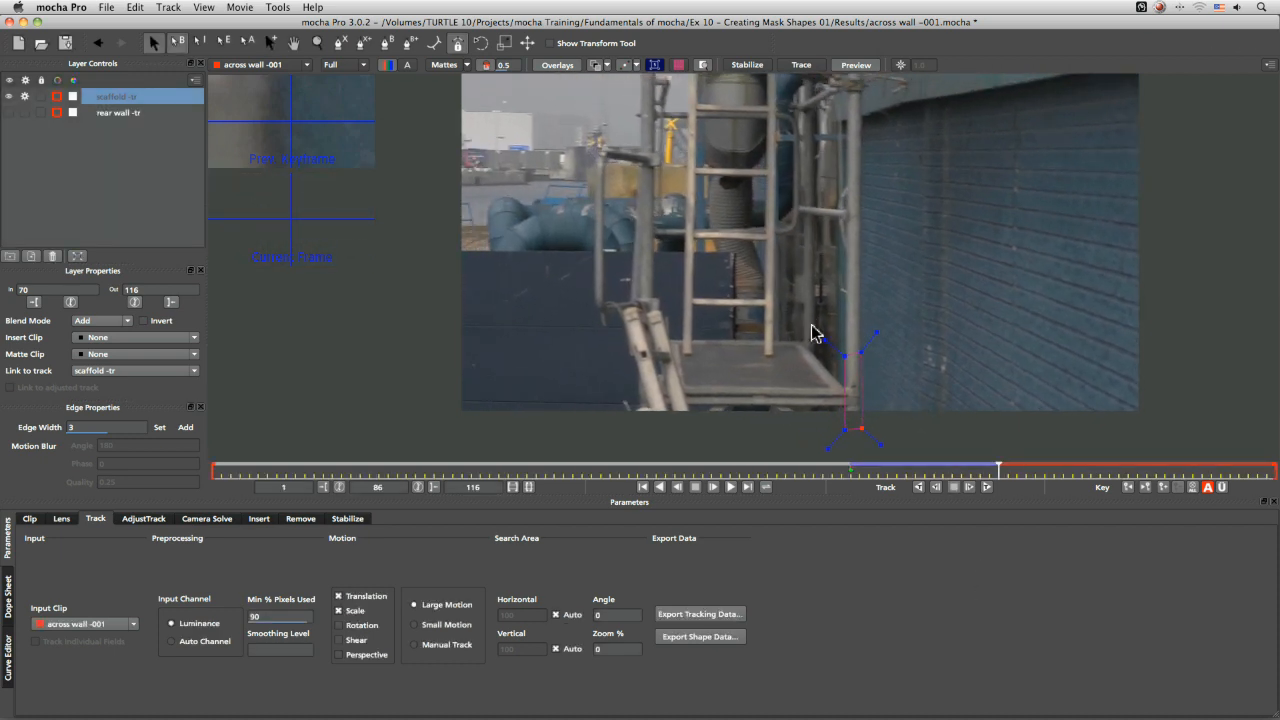
{"action": "left_click_drag", "start_coordinate": [857, 346], "coordinate": [863, 181]}
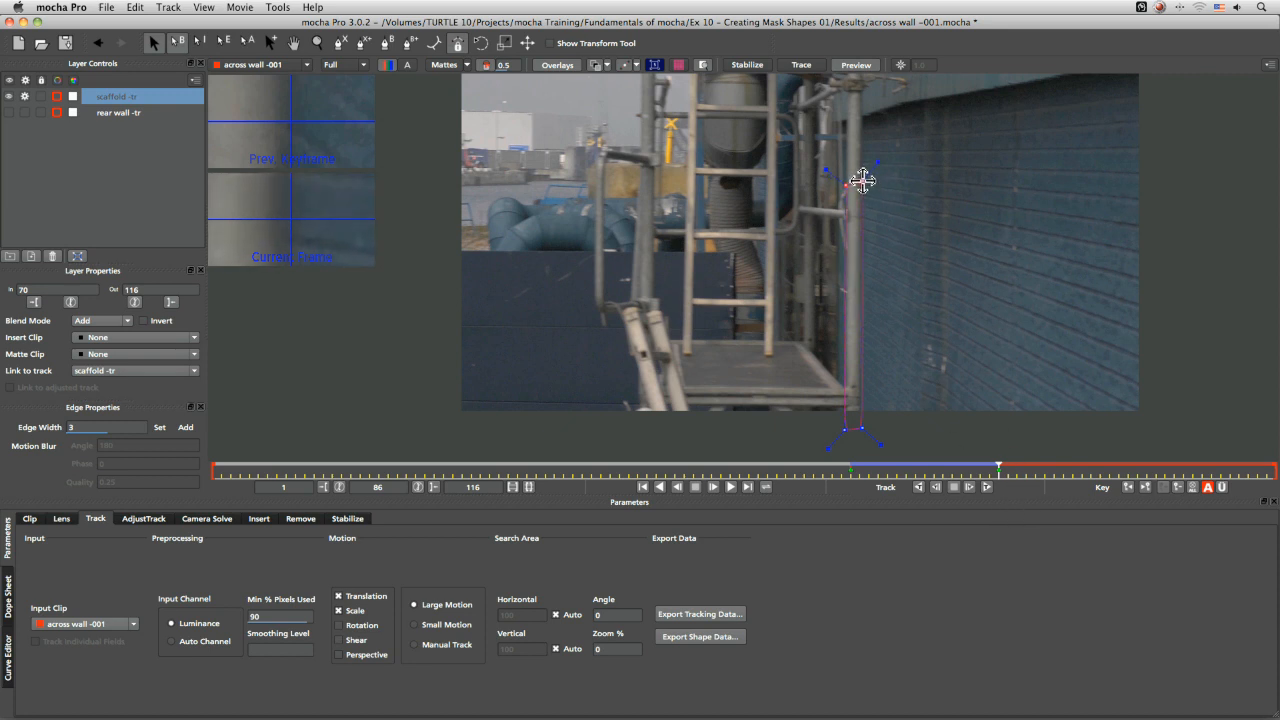
{"action": "left_click", "coordinate": [987, 487]}
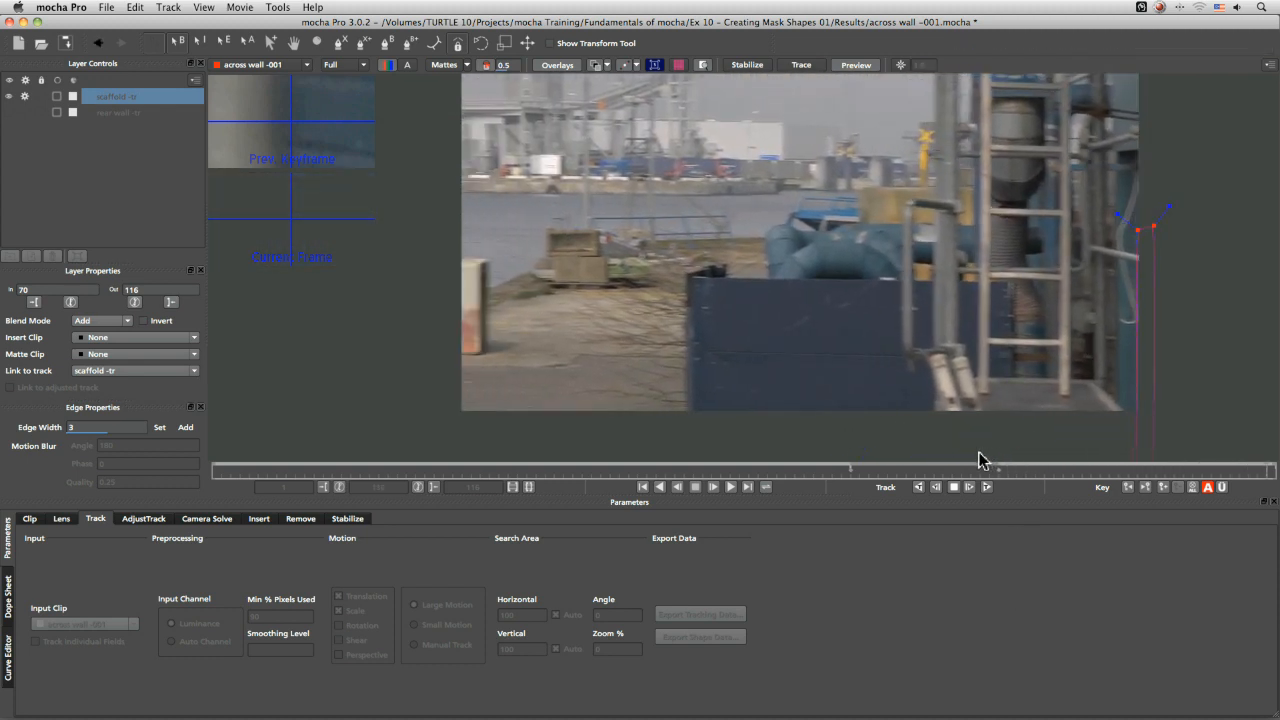
Set the scaffold -tr layer's out point to frame 114
{"action": "left_click_drag", "start_coordinate": [1269, 470], "coordinate": [1256, 482]}
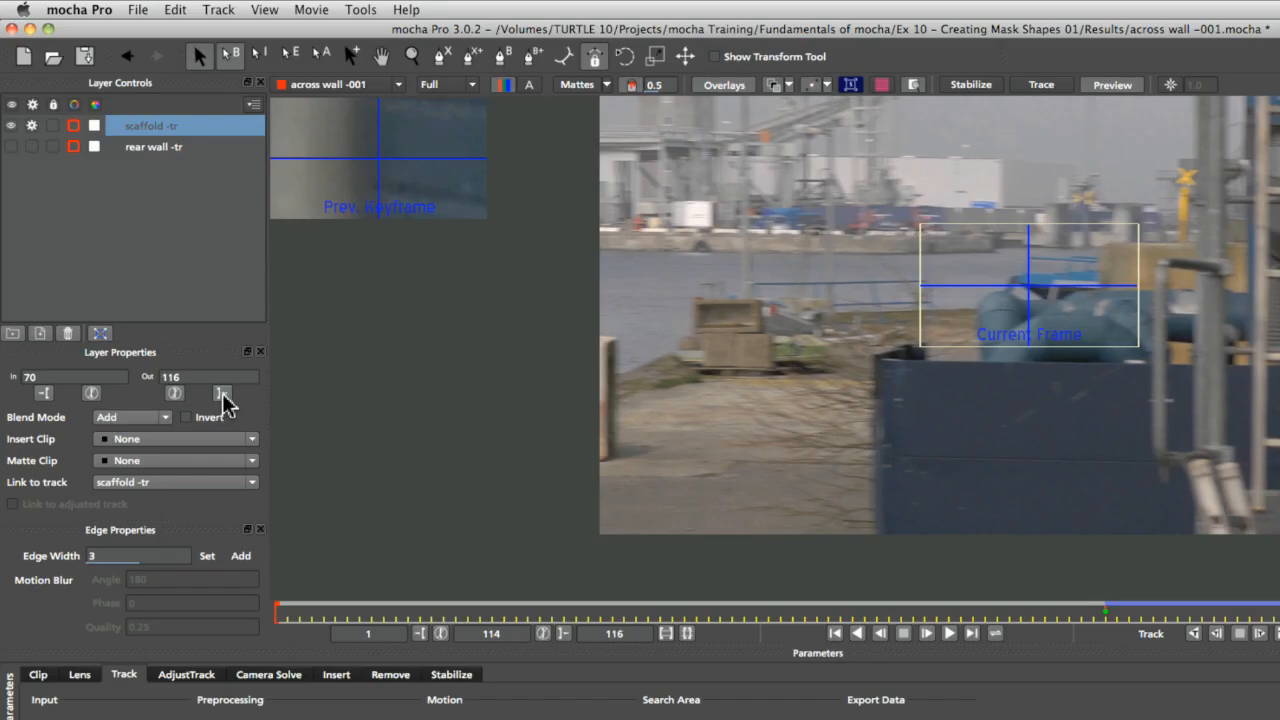
{"action": "left_click", "coordinate": [224, 394]}
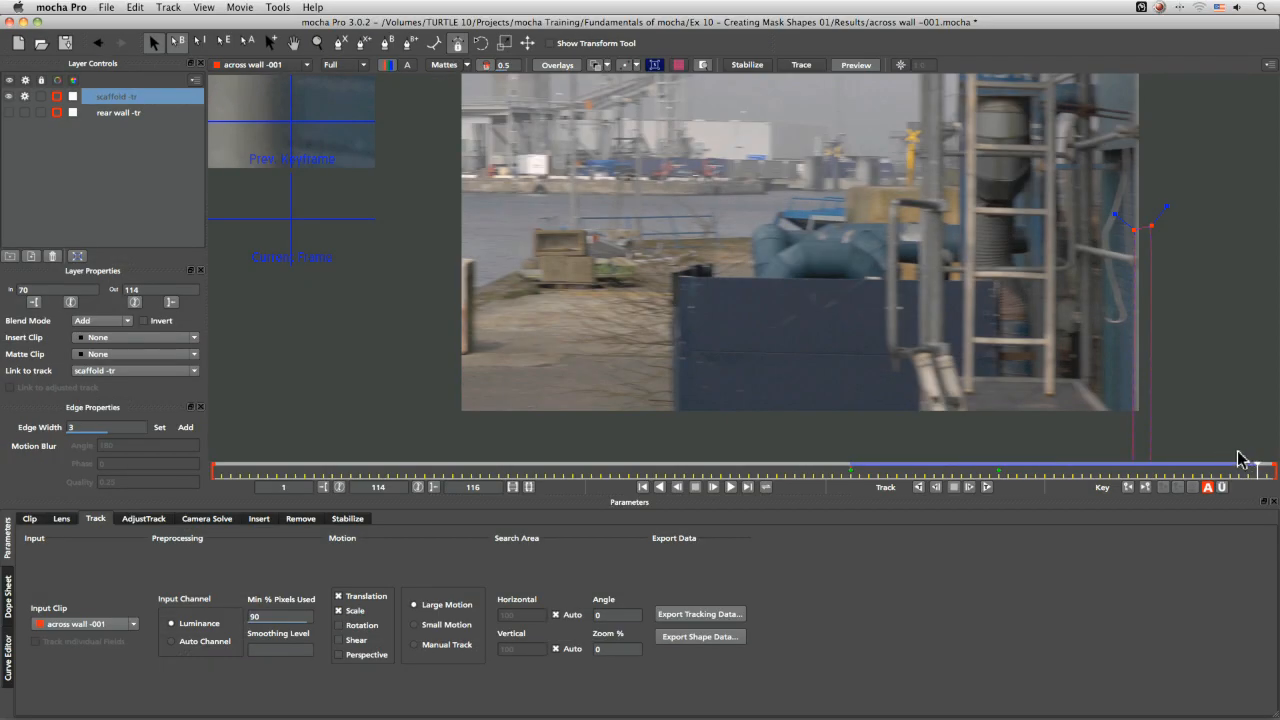
At frame 87, adjust the scaffold shape's points so it fits tightly along the pole
{"action": "left_click_drag", "start_coordinate": [1172, 478], "coordinate": [1004, 473]}
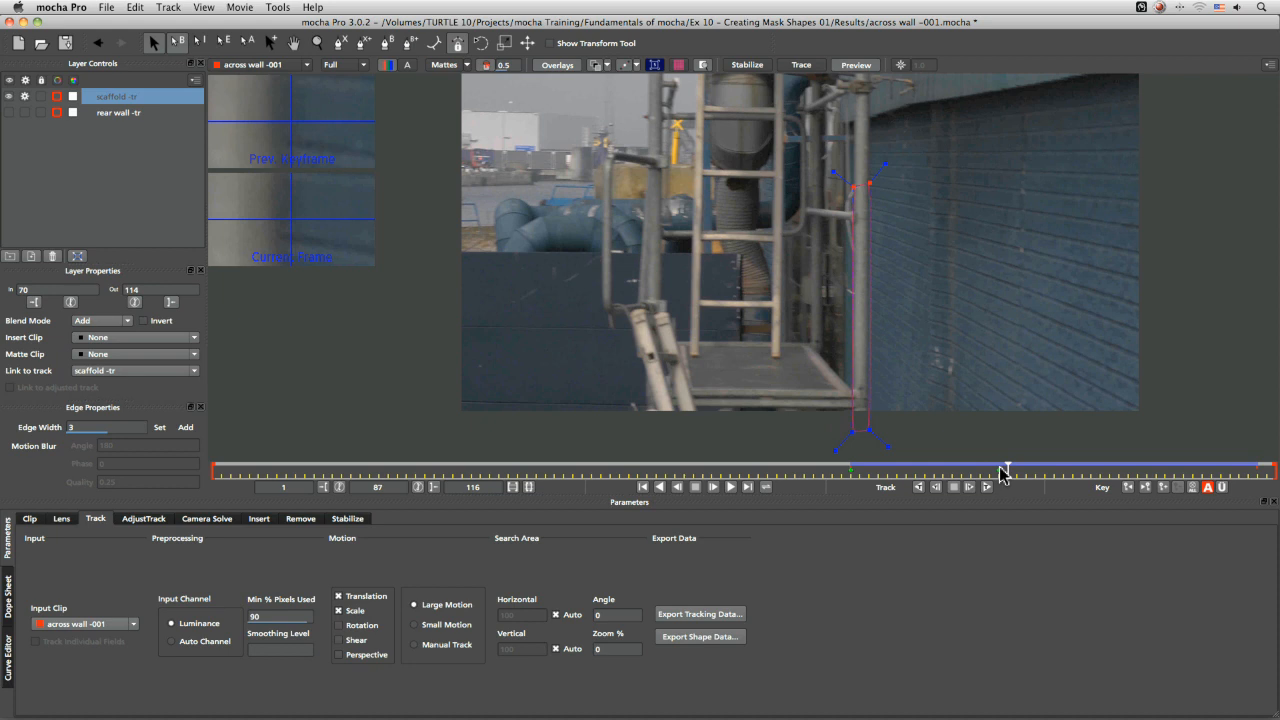
{"action": "left_click", "coordinate": [652, 66]}
{"action": "left_click_drag", "start_coordinate": [857, 380], "coordinate": [850, 108]}
{"action": "key", "text": "super+z"}
{"action": "left_click_drag", "start_coordinate": [860, 384], "coordinate": [860, 343]}
{"action": "key", "text": "super+z"}
{"action": "key", "text": "z"}
{"action": "left_click_drag", "start_coordinate": [862, 398], "coordinate": [874, 214]}
{"action": "left_click_drag", "start_coordinate": [848, 358], "coordinate": [836, 66]}
{"action": "key", "text": "x"}
{"action": "left_click_drag", "start_coordinate": [846, 194], "coordinate": [716, 453]}
{"action": "left_click_drag", "start_coordinate": [706, 352], "coordinate": [704, 96]}
{"action": "key", "text": "x"}
{"action": "left_click_drag", "start_coordinate": [709, 100], "coordinate": [713, 238]}
{"action": "key", "text": "z"}
{"action": "left_click_drag", "start_coordinate": [857, 203], "coordinate": [809, 186]}
{"action": "key", "text": "x"}
{"action": "key", "text": "z"}
{"action": "key", "text": "x"}
{"action": "left_click_drag", "start_coordinate": [804, 232], "coordinate": [823, 272]}
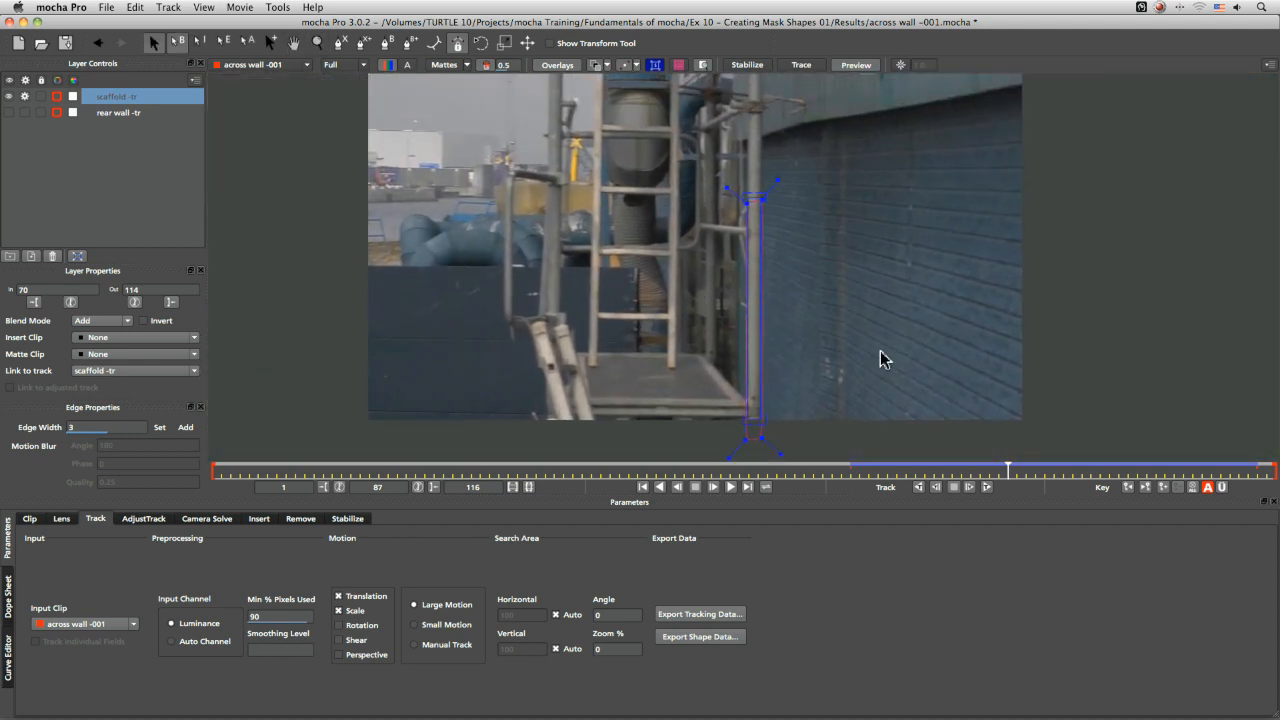
Track the scaffold shape backward from frame 80 toward the layer's start
{"action": "left_click_drag", "start_coordinate": [1010, 467], "coordinate": [930, 474]}
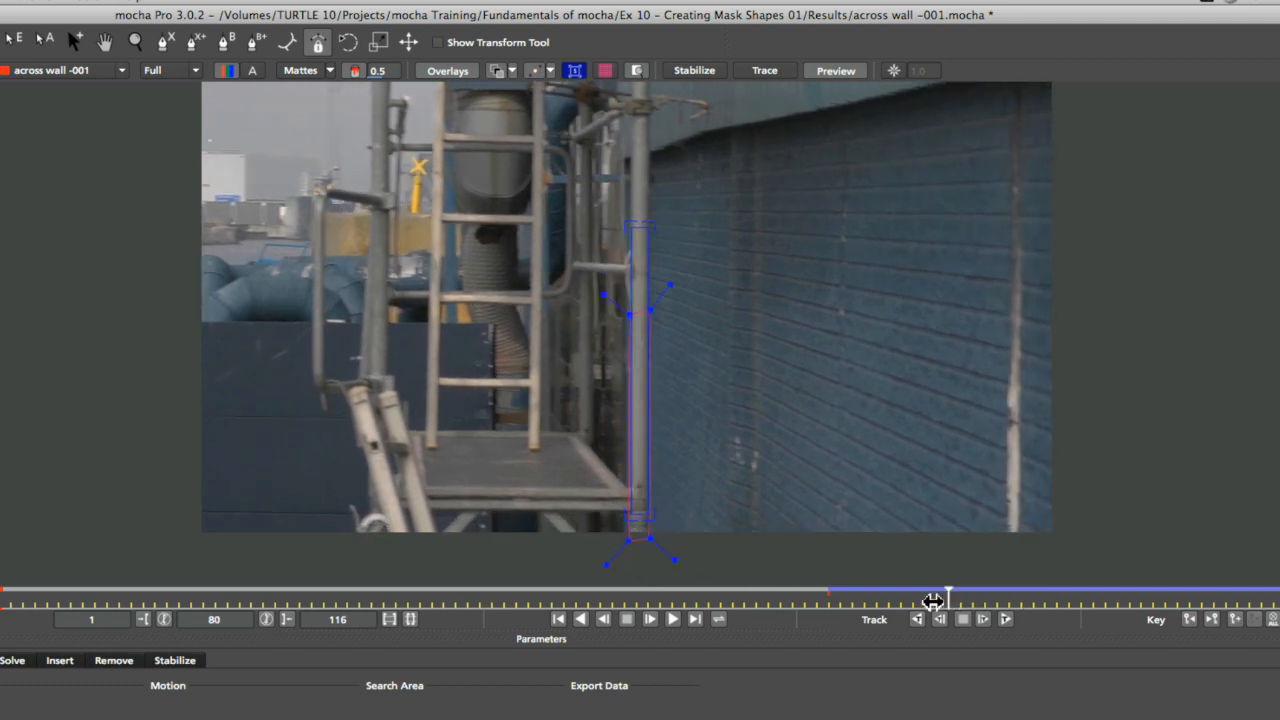
{"action": "mouse_move", "coordinate": [932, 600]}
{"action": "left_mouse_down"}
{"action": "mouse_move", "coordinate": [833, 608]}
{"action": "mouse_move", "coordinate": [948, 608]}
{"action": "left_mouse_up"}
{"action": "left_click", "coordinate": [496, 72]}
{"action": "left_click", "coordinate": [1005, 618]}
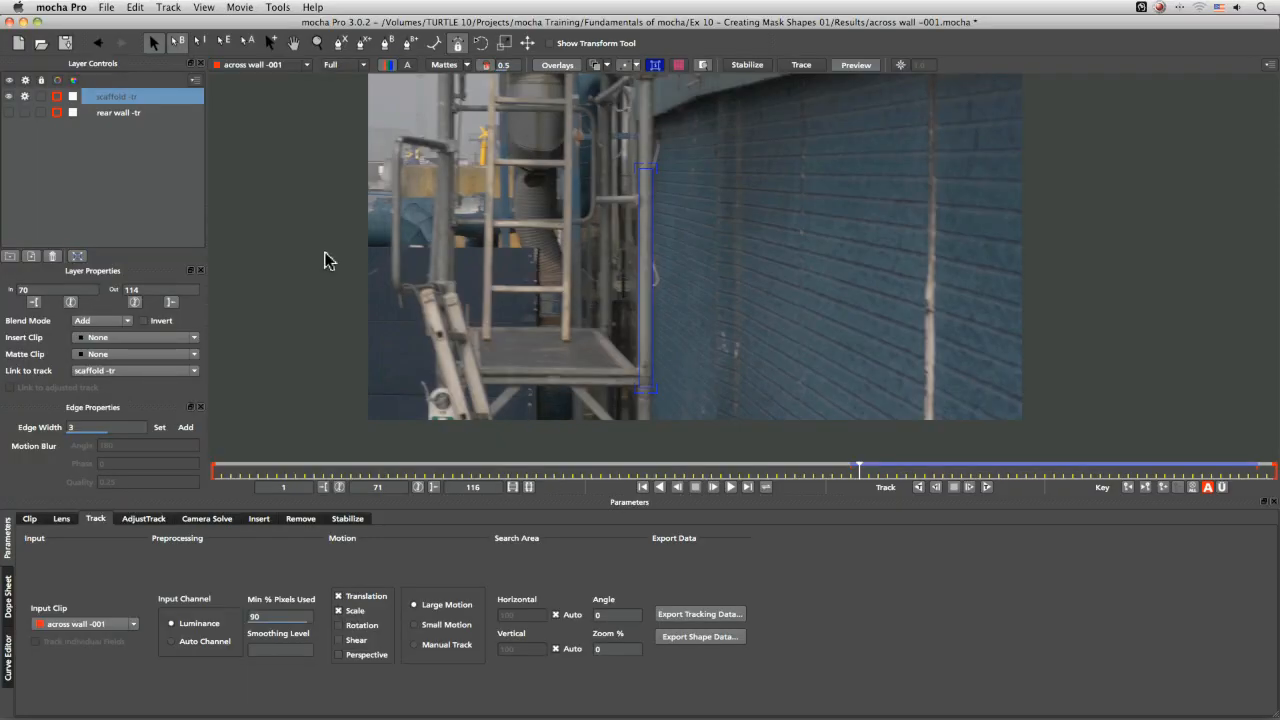
Show the rear wall -tr layer and move it above scaffold -tr in the layer list
{"action": "left_click", "coordinate": [25, 97]}
{"action": "left_click", "coordinate": [9, 112]}
{"action": "left_click_drag", "start_coordinate": [130, 113], "coordinate": [133, 99]}
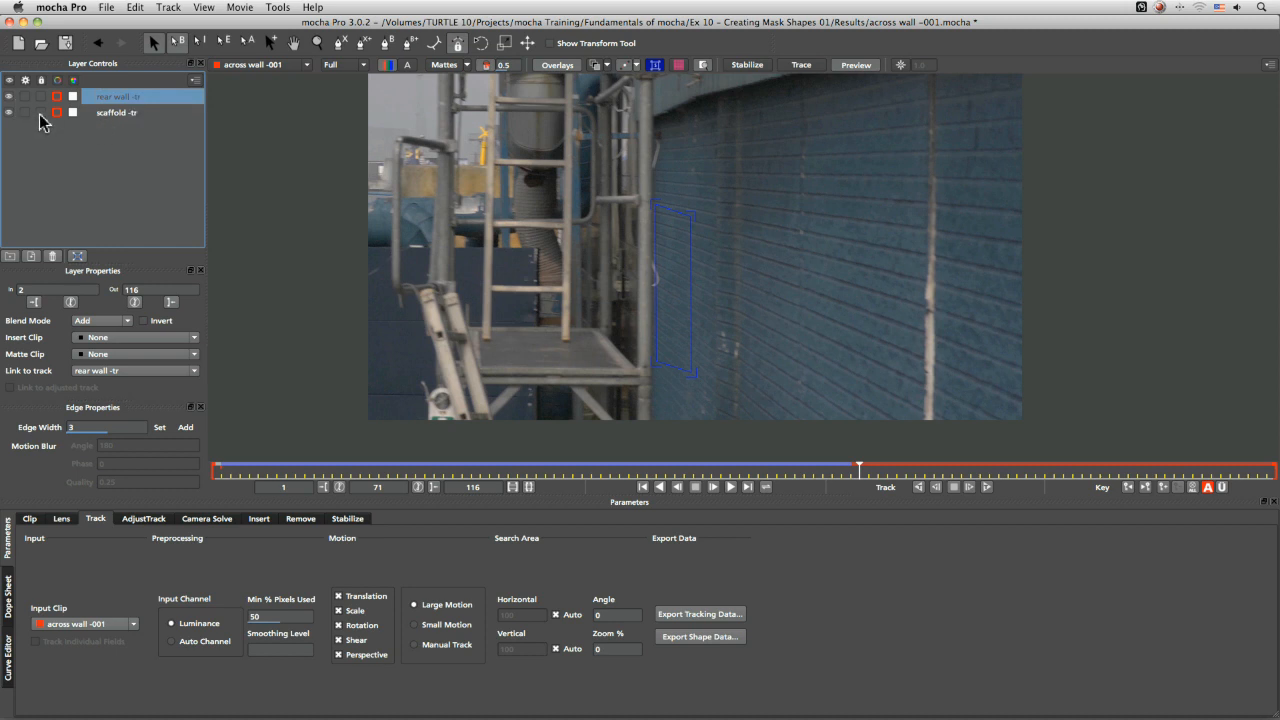
Select both layers, group them, and rename the new layer group Tracks
{"action": "left_click", "coordinate": [114, 113]}
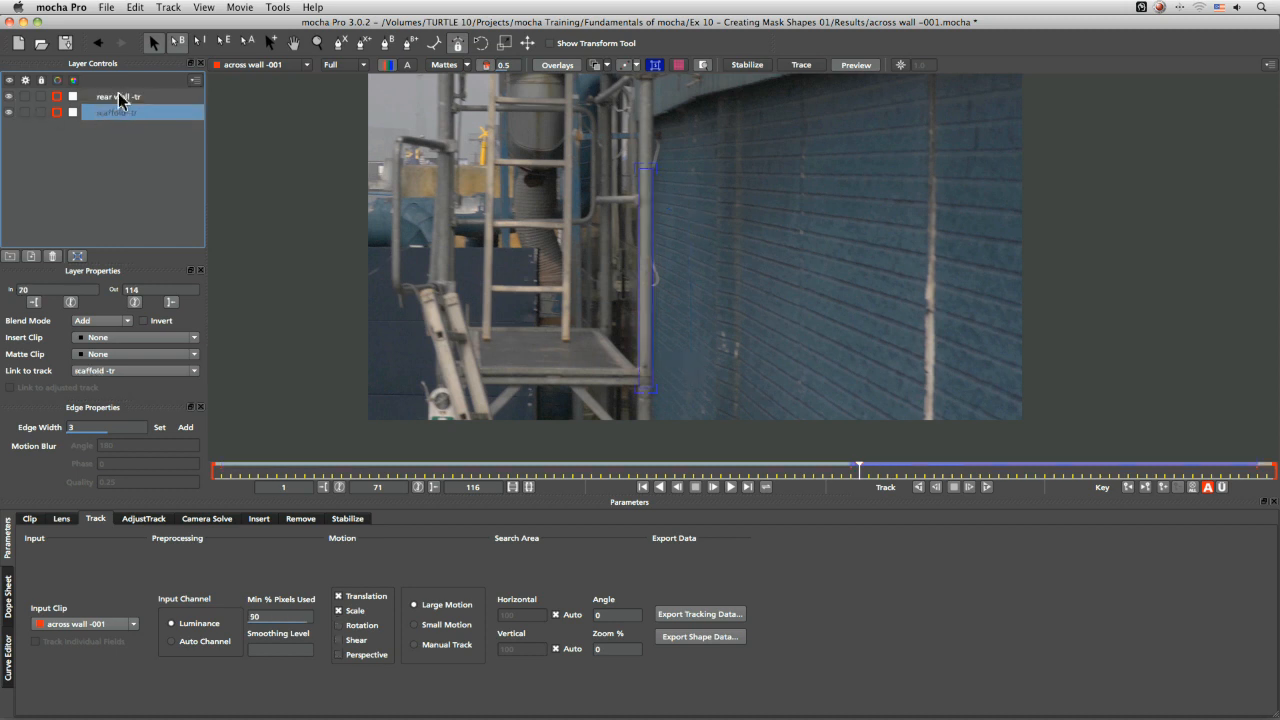
{"action": "left_click", "coordinate": [122, 100], "text": "shift"}
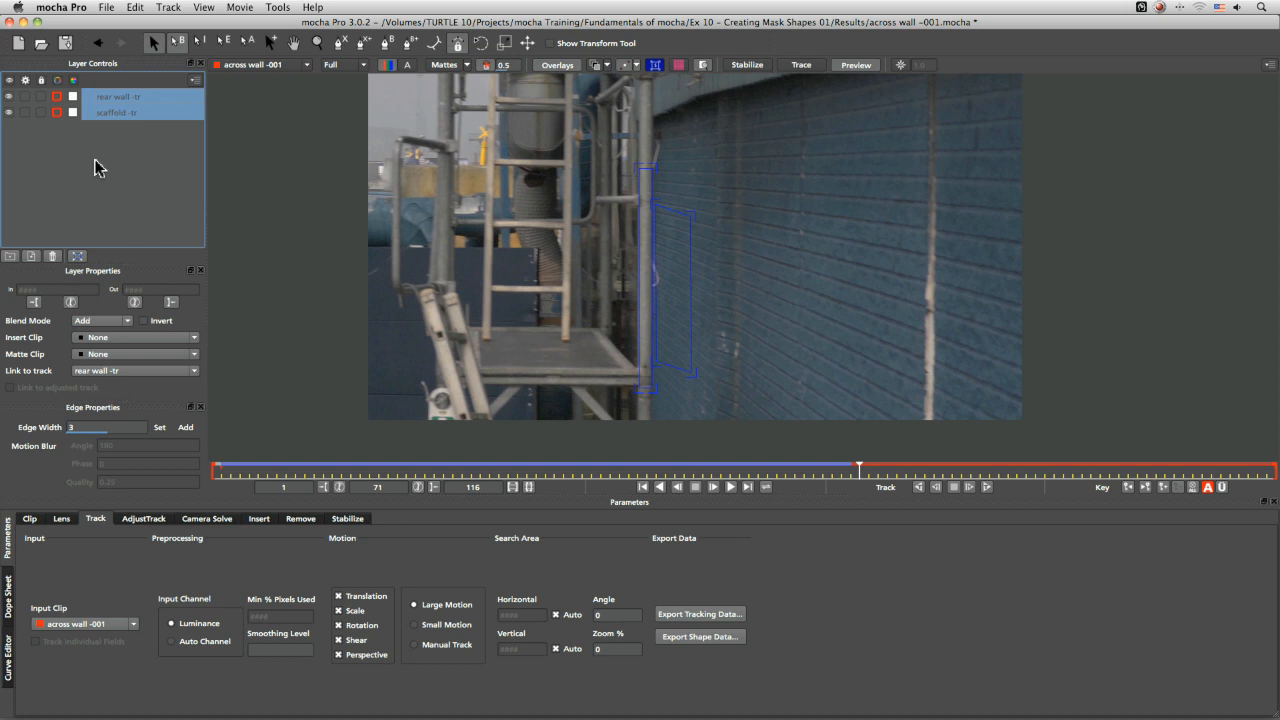
{"action": "left_click", "coordinate": [12, 256]}
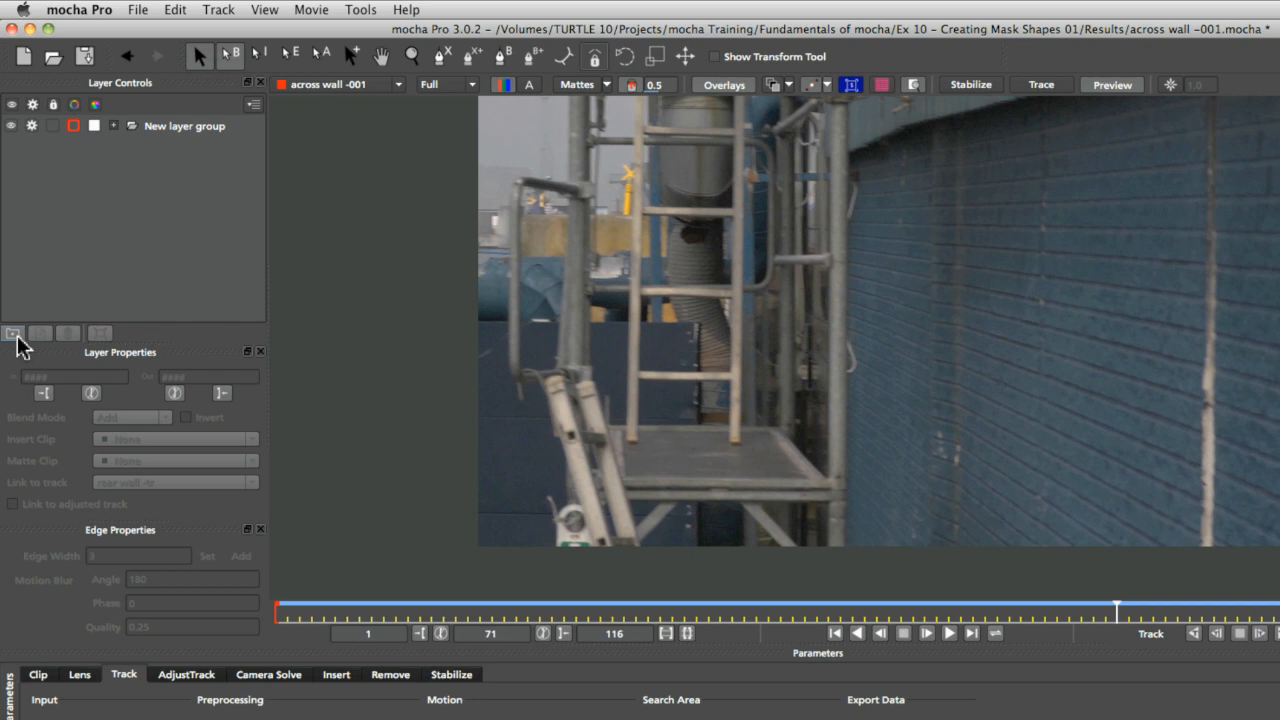
{"action": "double_click", "coordinate": [190, 126]}
{"action": "type", "text": "Track"}
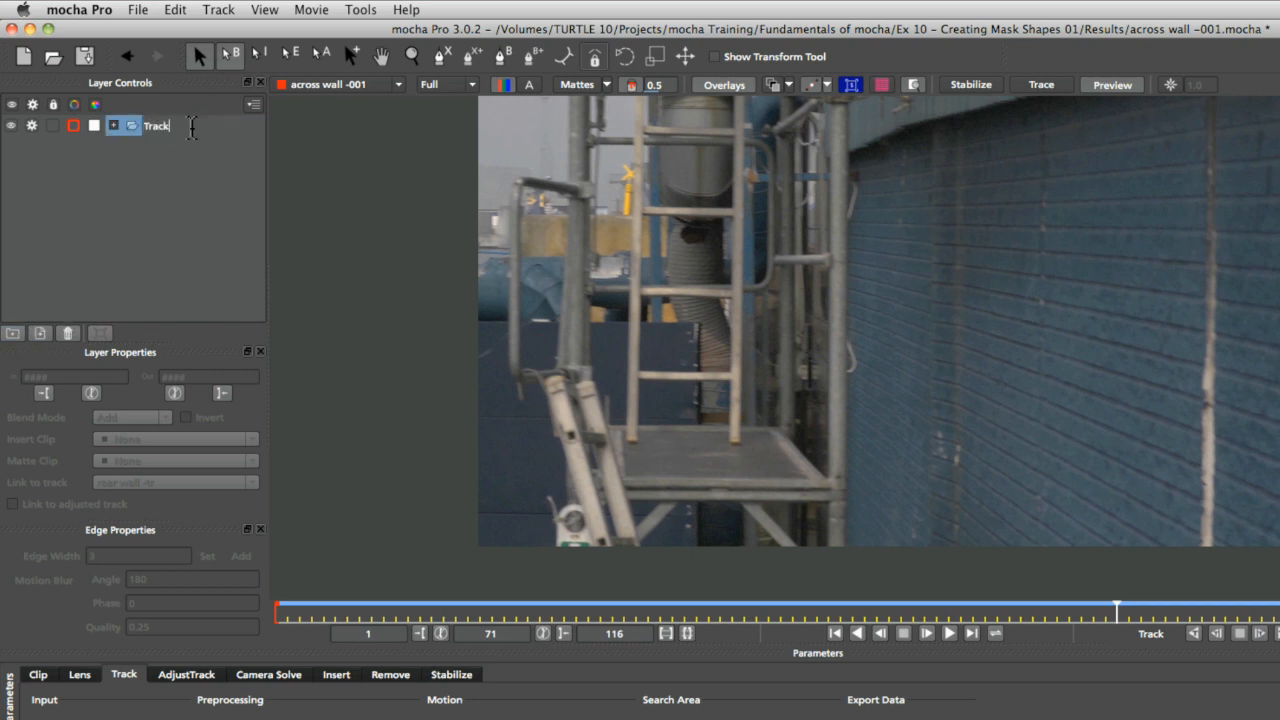
{"action": "type", "text": "s"}
{"action": "key", "text": "Return"}
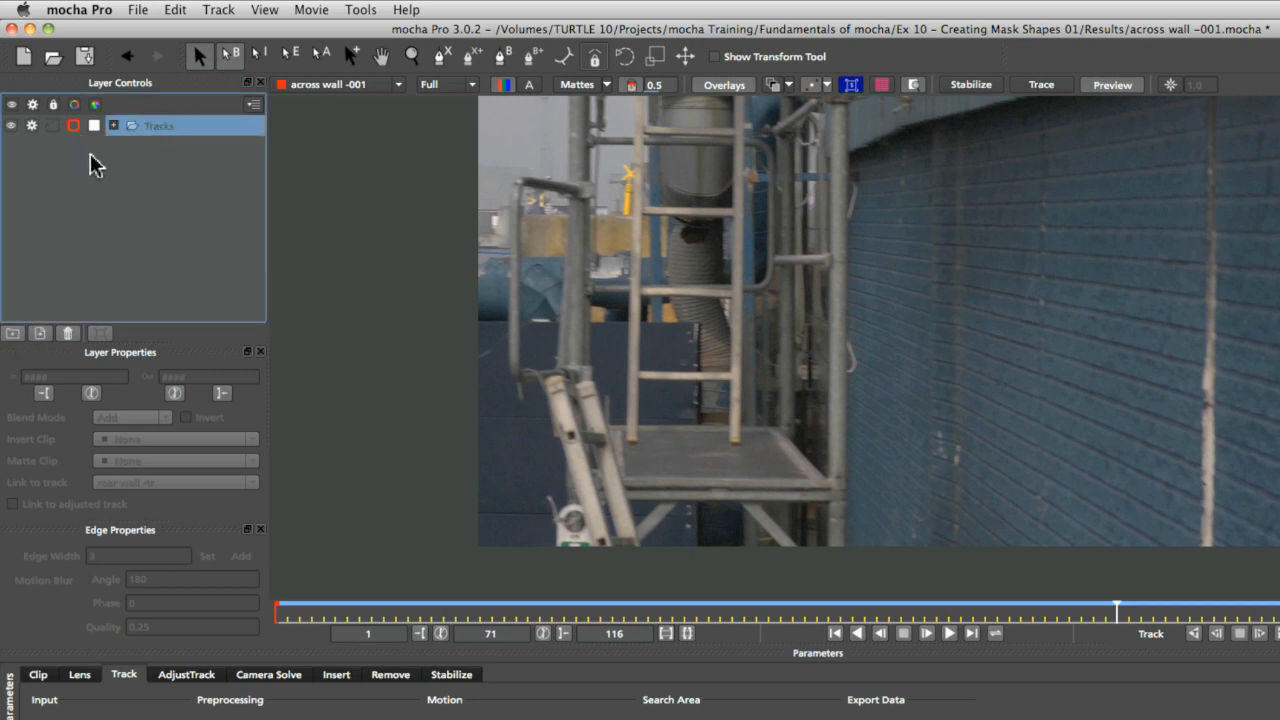
Expand the Tracks group and reorder its layers so scaffold -tr sits above rear wall -tr
{"action": "left_click", "coordinate": [31, 126]}
{"action": "left_click", "coordinate": [11, 126]}
{"action": "left_click", "coordinate": [113, 199]}
{"action": "left_click", "coordinate": [115, 125]}
{"action": "left_click", "coordinate": [11, 126]}
{"action": "left_click", "coordinate": [32, 126]}
{"action": "left_click_drag", "start_coordinate": [163, 148], "coordinate": [166, 178]}
{"action": "left_click", "coordinate": [32, 167]}
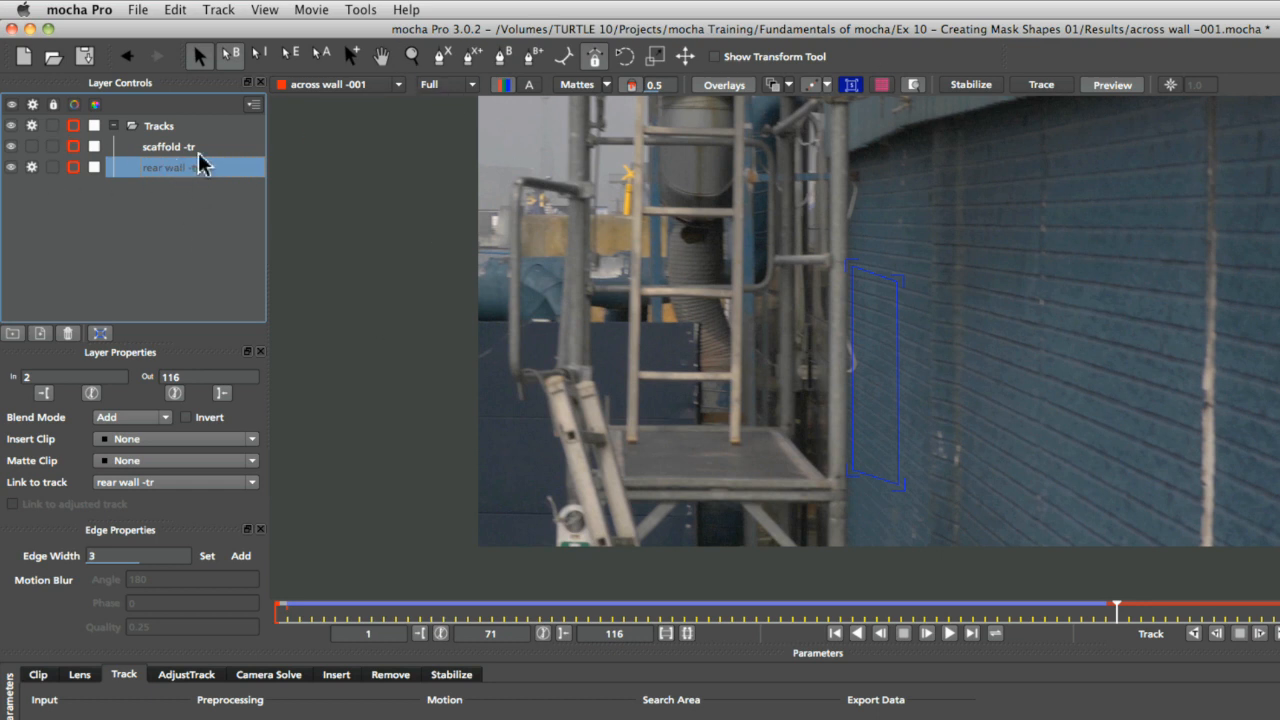
Set matte display to selected tracked mattes and turn the matte view on
{"action": "left_click", "coordinate": [591, 84]}
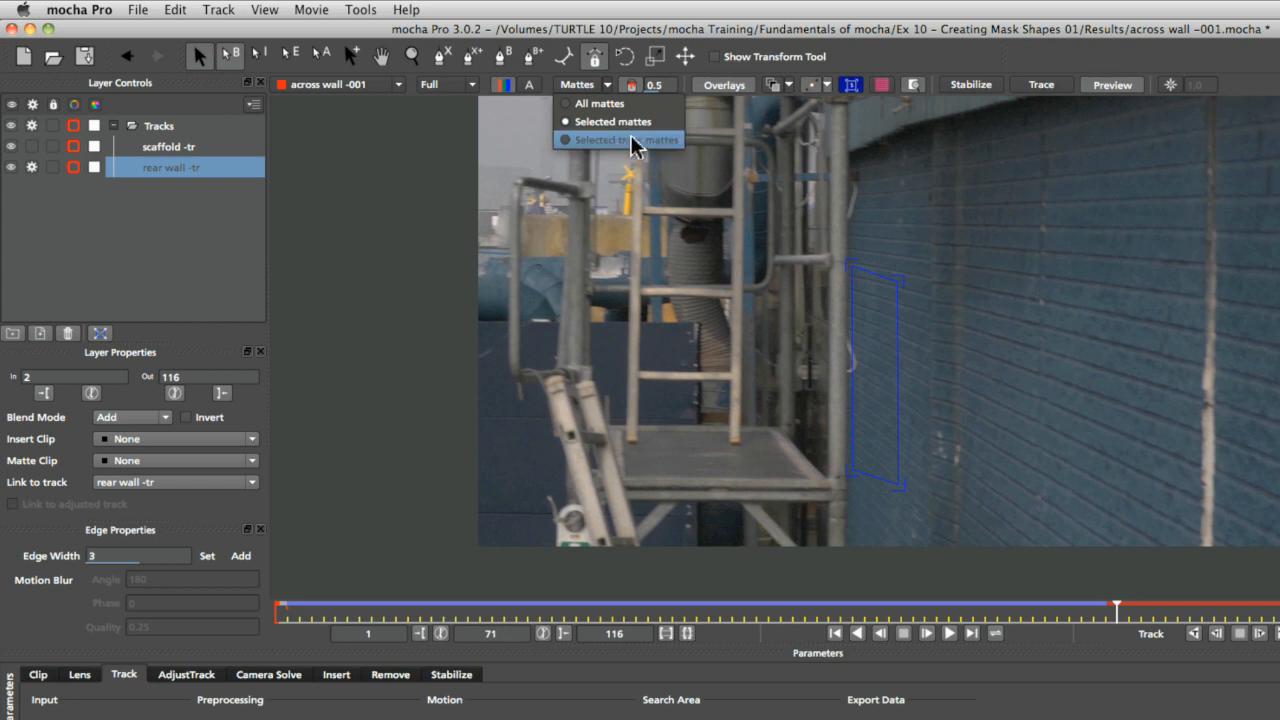
{"action": "left_click", "coordinate": [634, 143]}
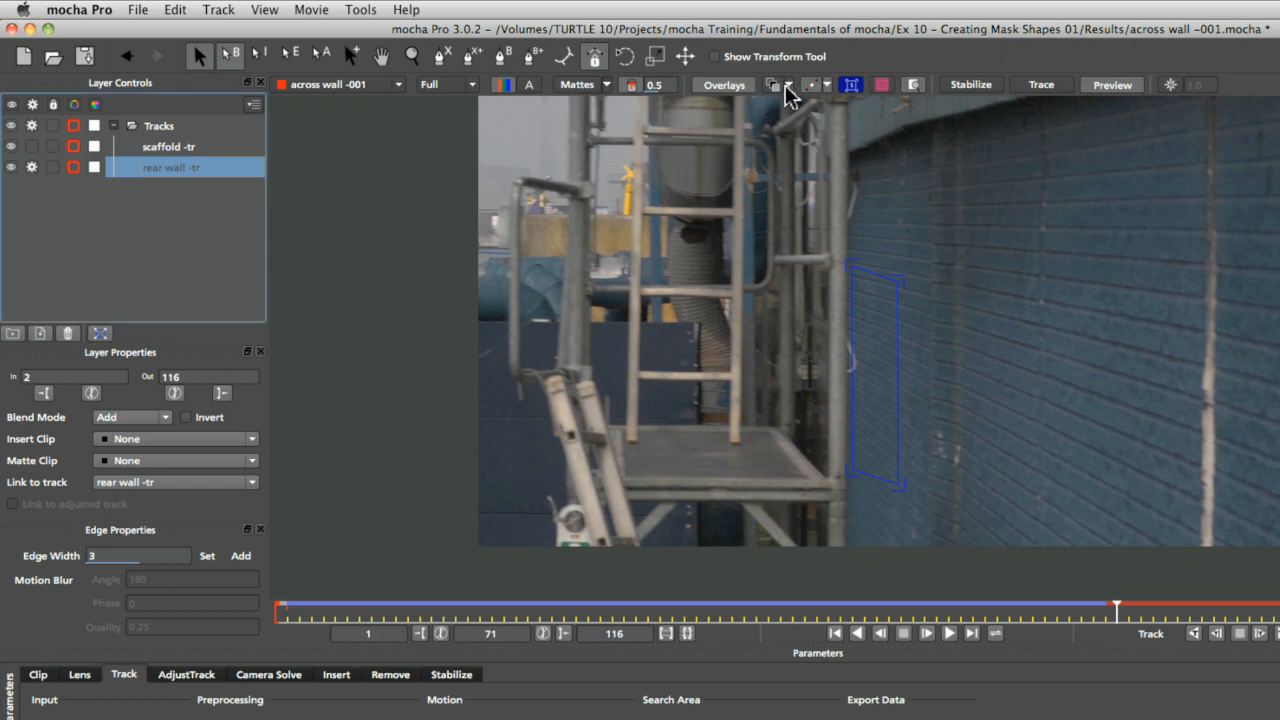
{"action": "left_click", "coordinate": [850, 85]}
{"action": "left_click", "coordinate": [777, 86]}
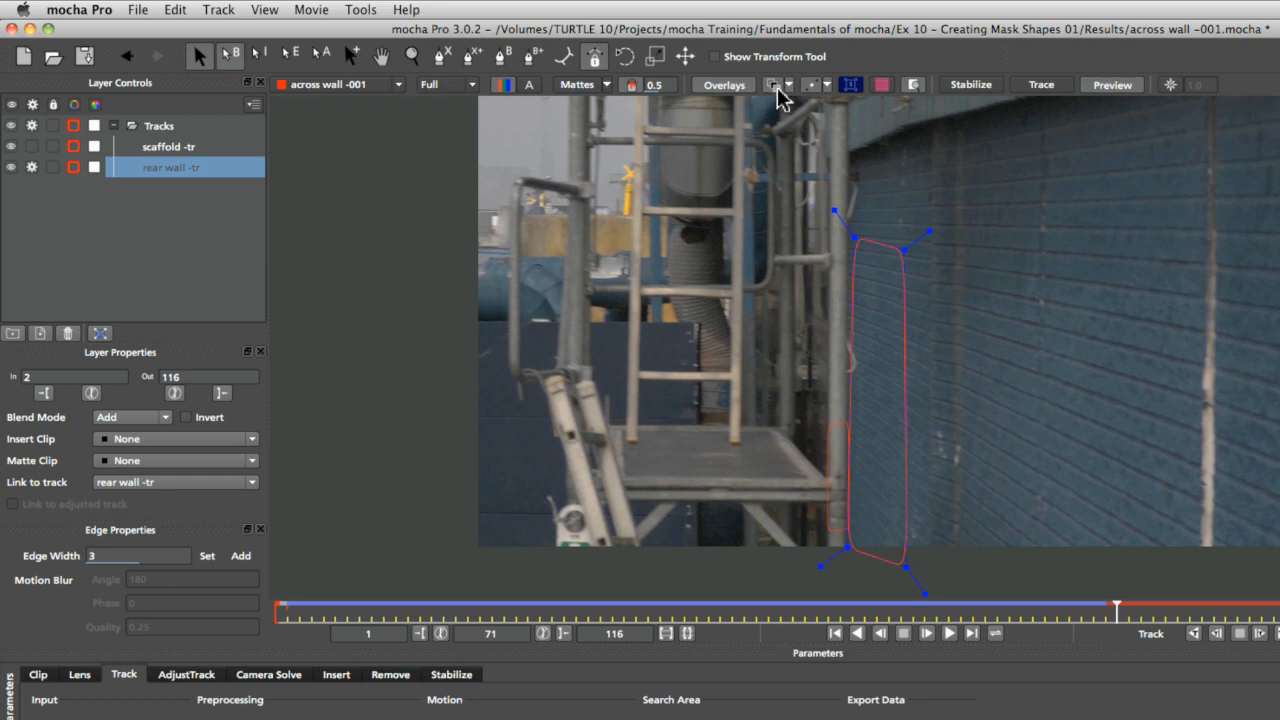
{"action": "left_click", "coordinate": [607, 86]}
{"action": "left_click", "coordinate": [612, 141]}
{"action": "left_click", "coordinate": [571, 88]}
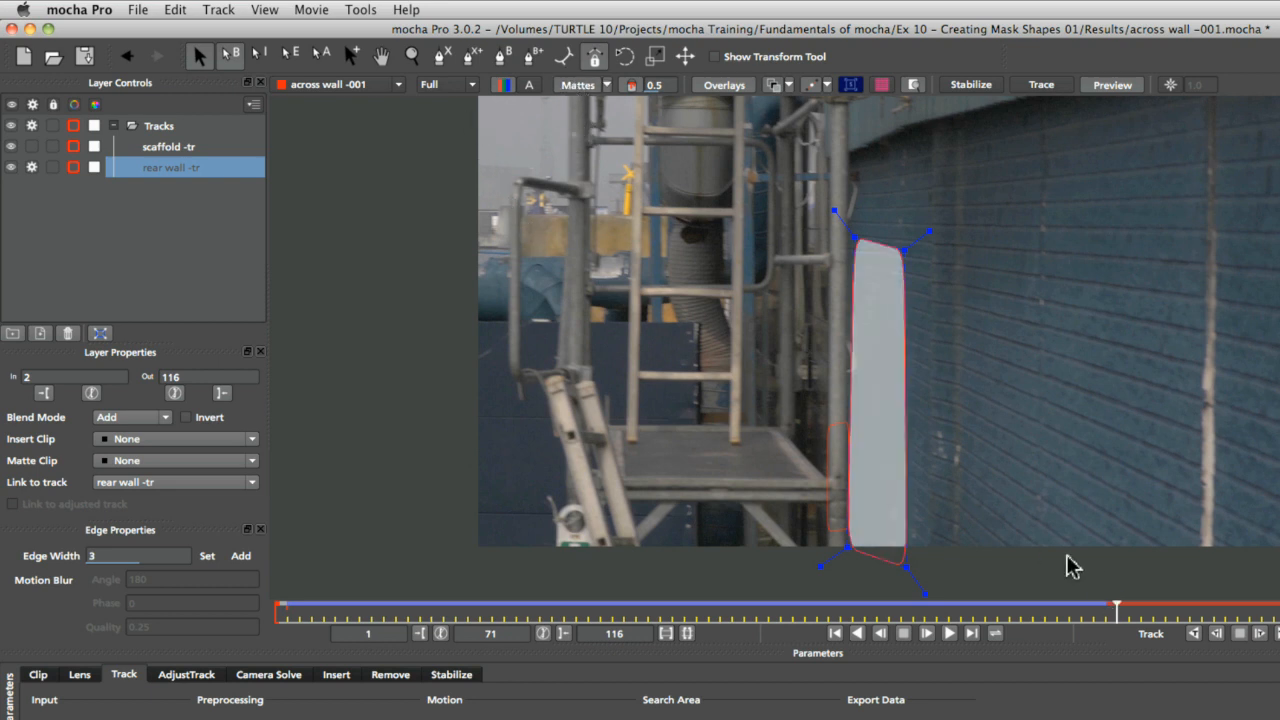
Track the rear wall shape forward from frame 70 and set its out point to frame 111
{"action": "left_click", "coordinate": [1106, 613]}
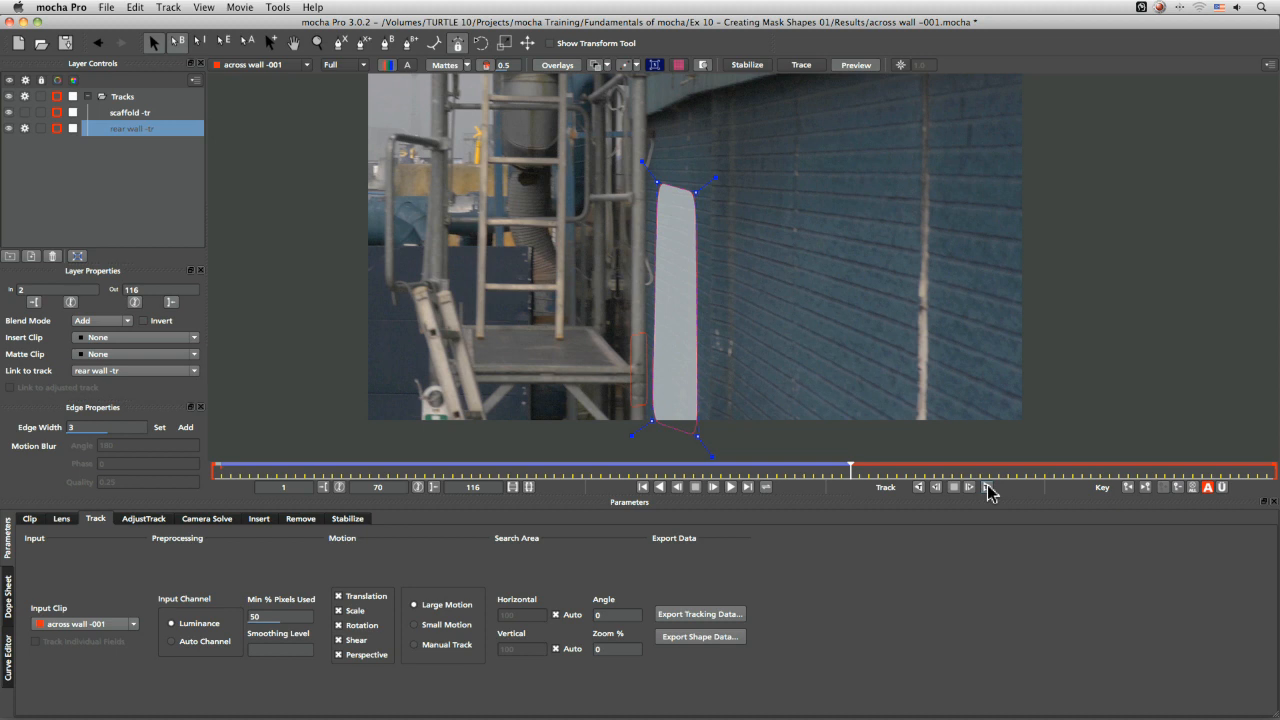
{"action": "left_click", "coordinate": [987, 487]}
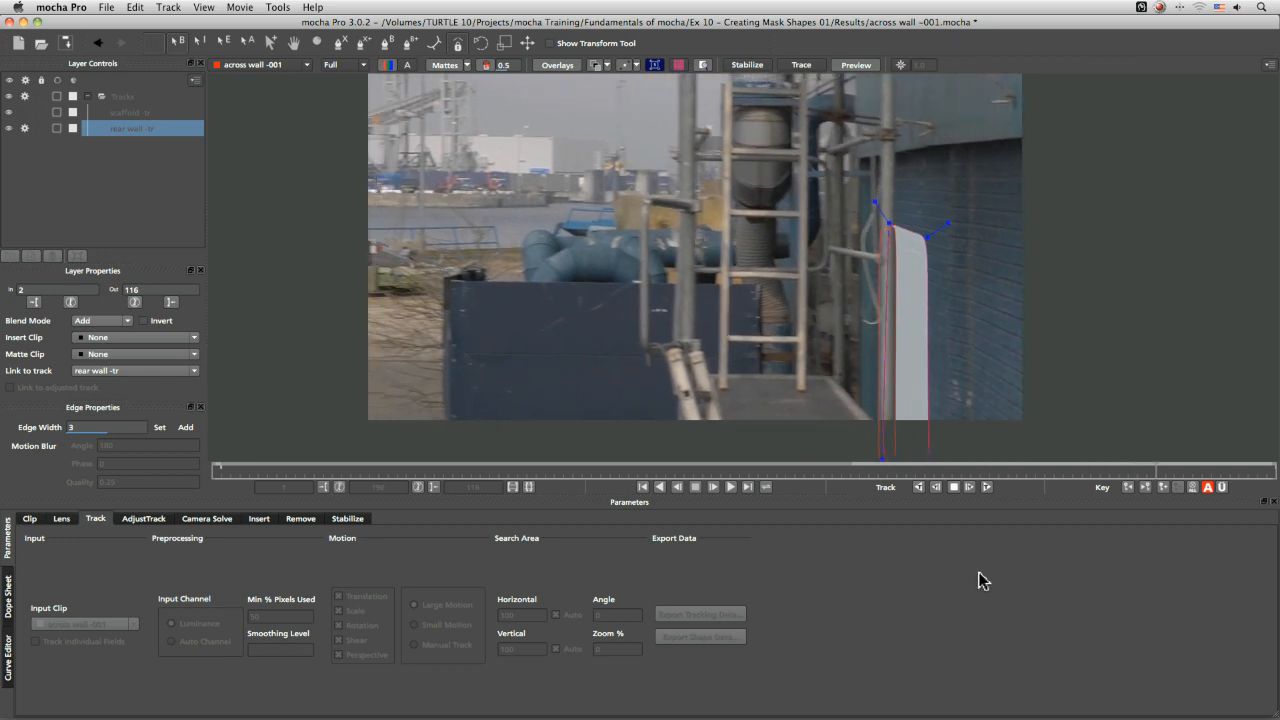
{"action": "left_click_drag", "start_coordinate": [1262, 474], "coordinate": [1222, 478]}
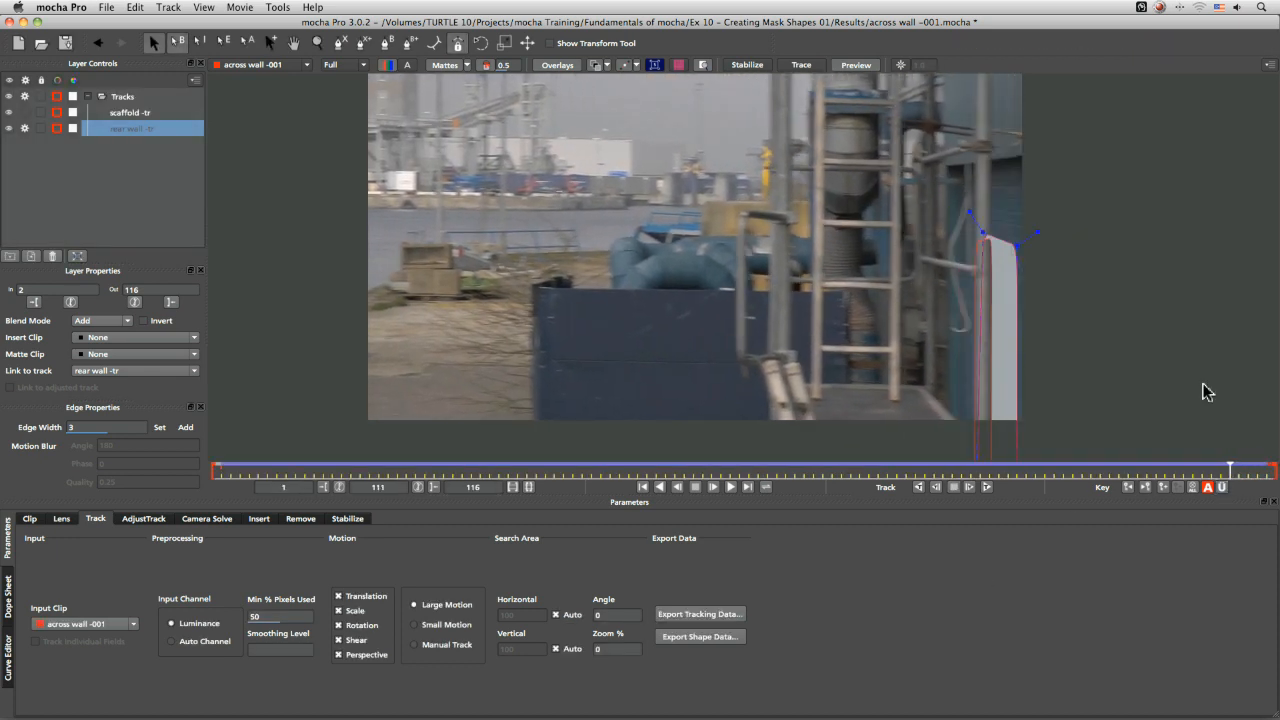
{"action": "left_click", "coordinate": [172, 303]}
{"action": "left_click_drag", "start_coordinate": [1226, 468], "coordinate": [851, 478]}
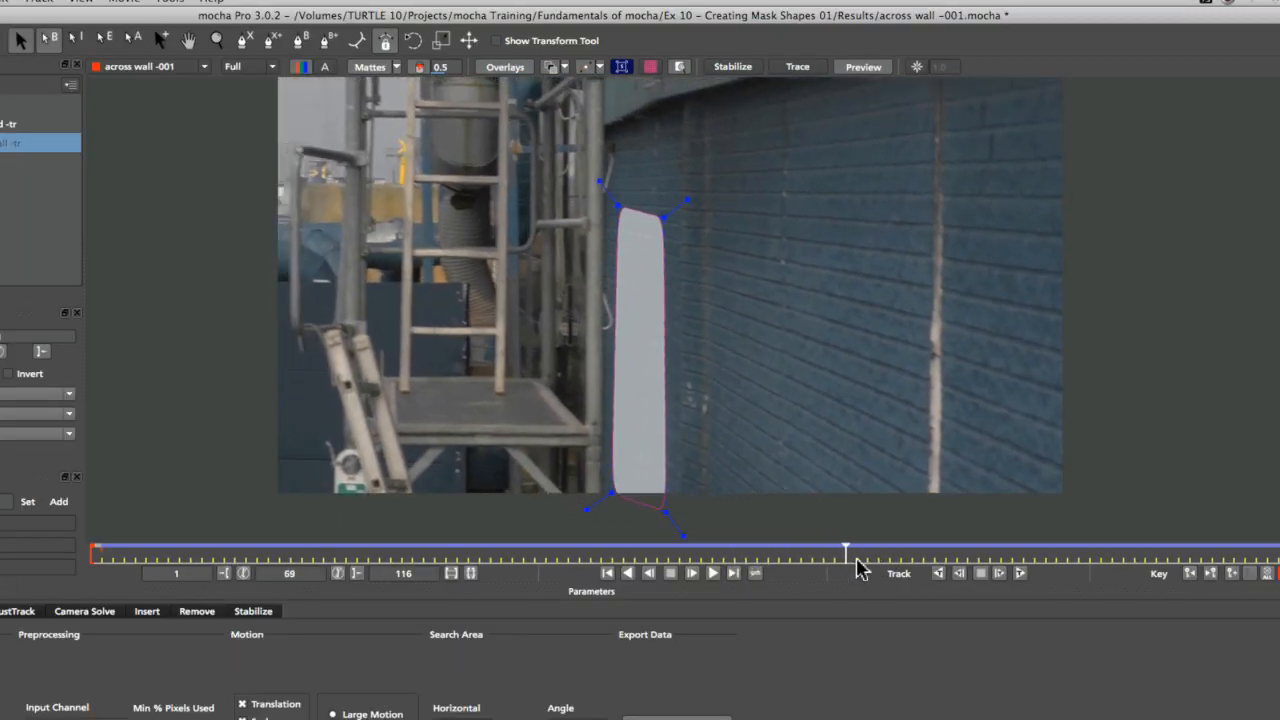
{"action": "mouse_move", "coordinate": [857, 560]}
{"action": "left_mouse_down"}
{"action": "mouse_move", "coordinate": [1201, 544]}
{"action": "mouse_move", "coordinate": [831, 572]}
{"action": "mouse_move", "coordinate": [848, 560]}
{"action": "left_mouse_up"}
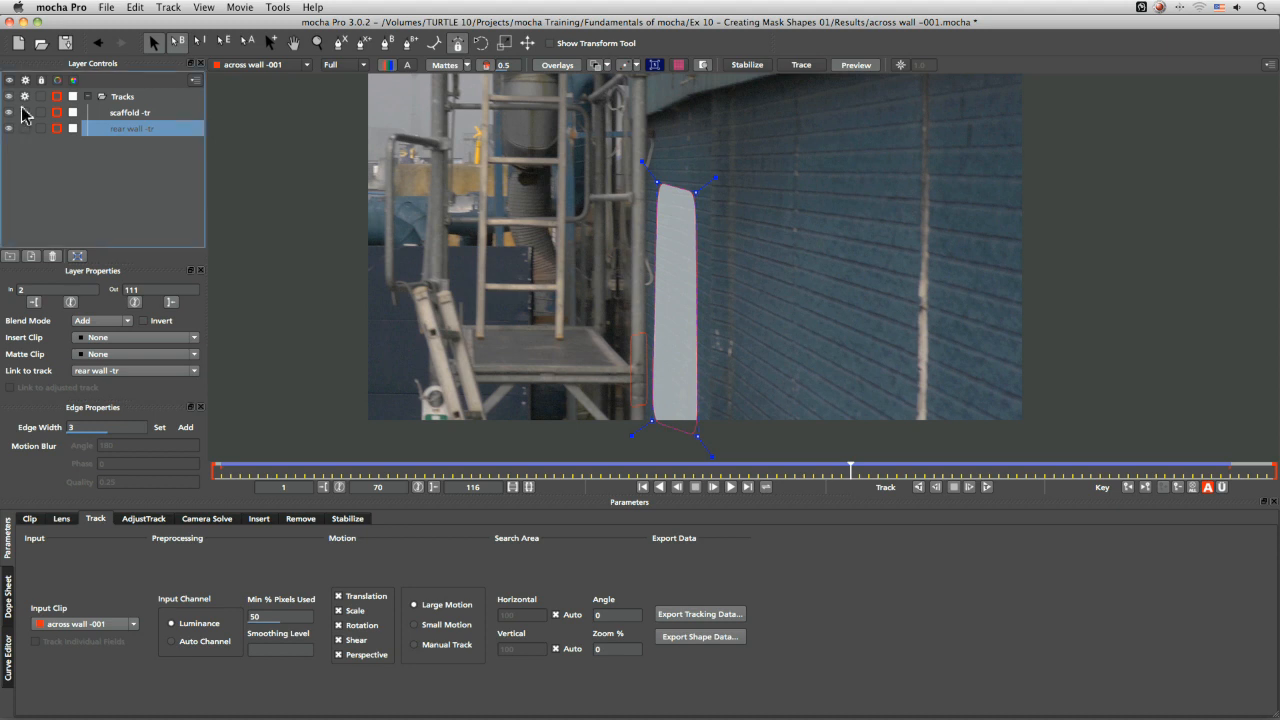
Collapse the Tracks group and hide it
{"action": "left_click", "coordinate": [63, 94]}
{"action": "left_click", "coordinate": [86, 96]}
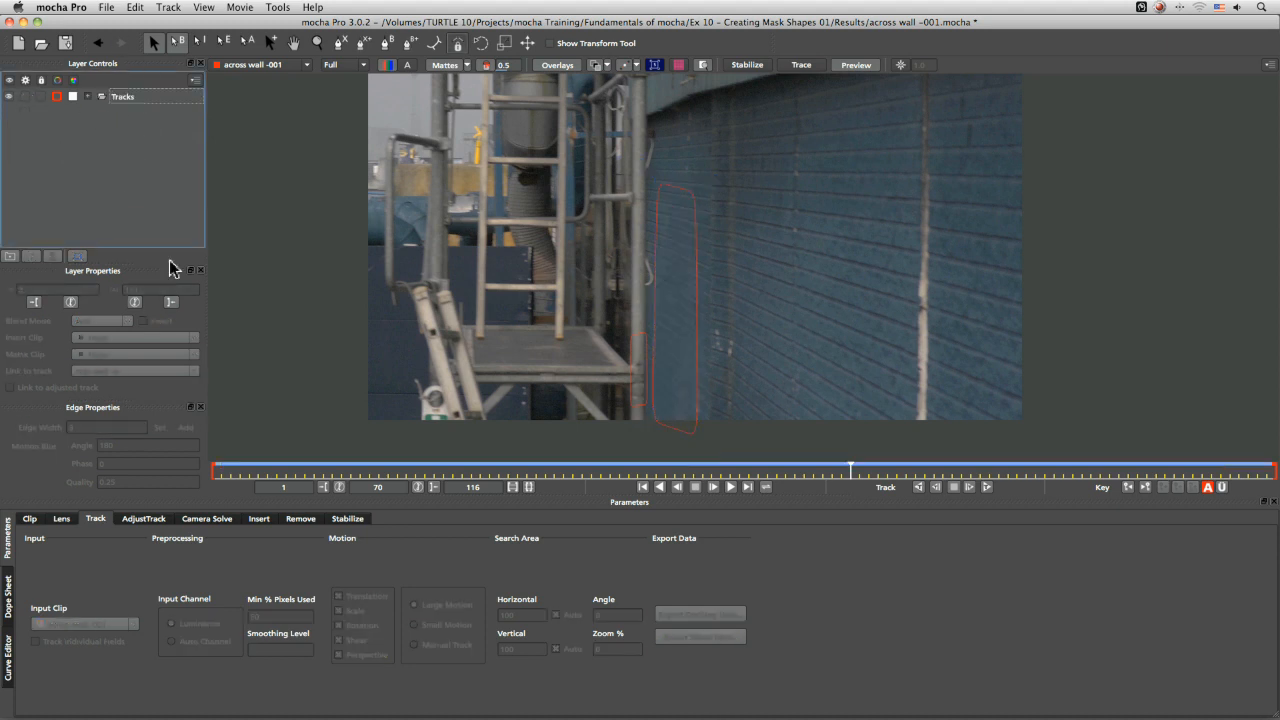
{"action": "left_click", "coordinate": [8, 97]}
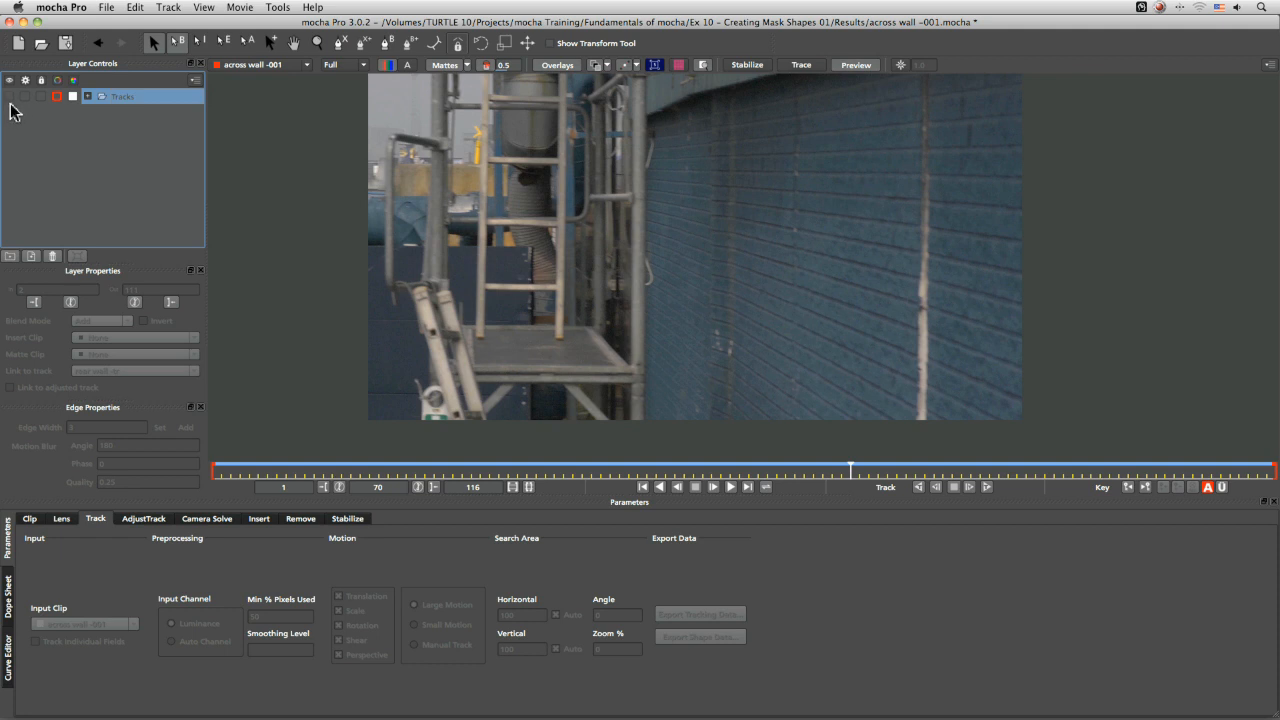
Draw a new X-spline shape along the vertical pole at the wall's edge
{"action": "left_click", "coordinate": [341, 43]}
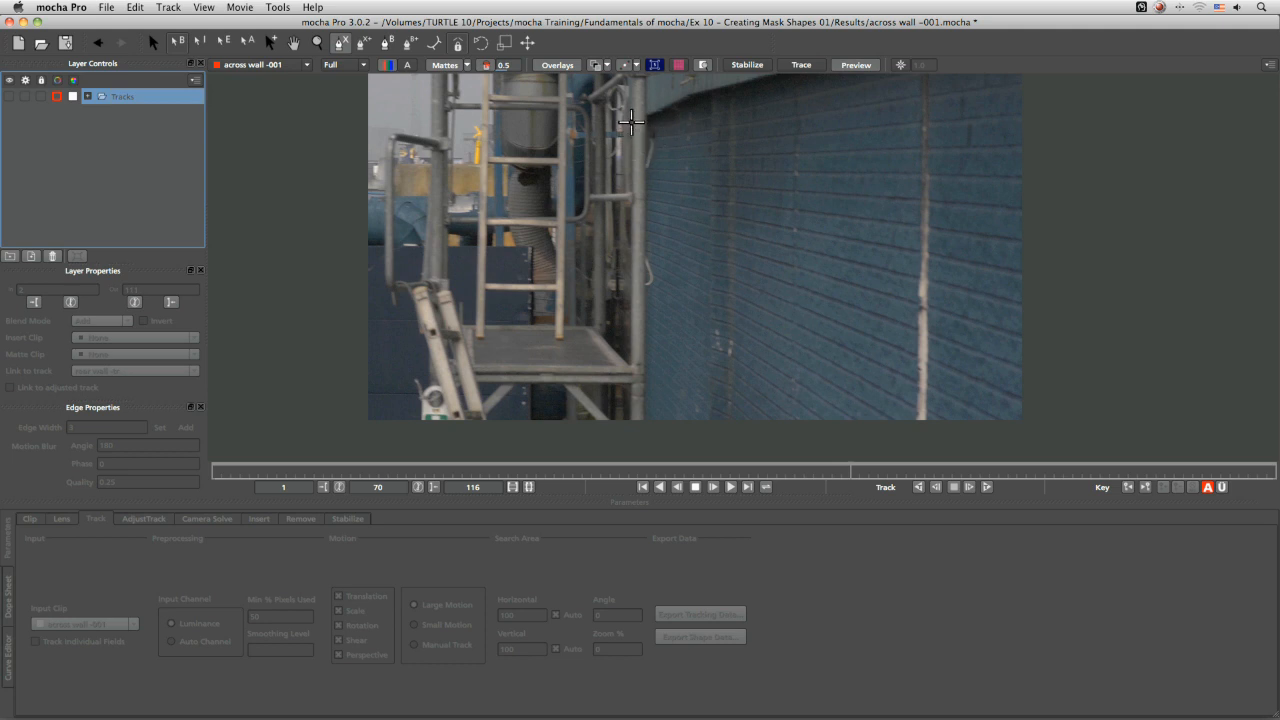
{"action": "left_click", "coordinate": [632, 100]}
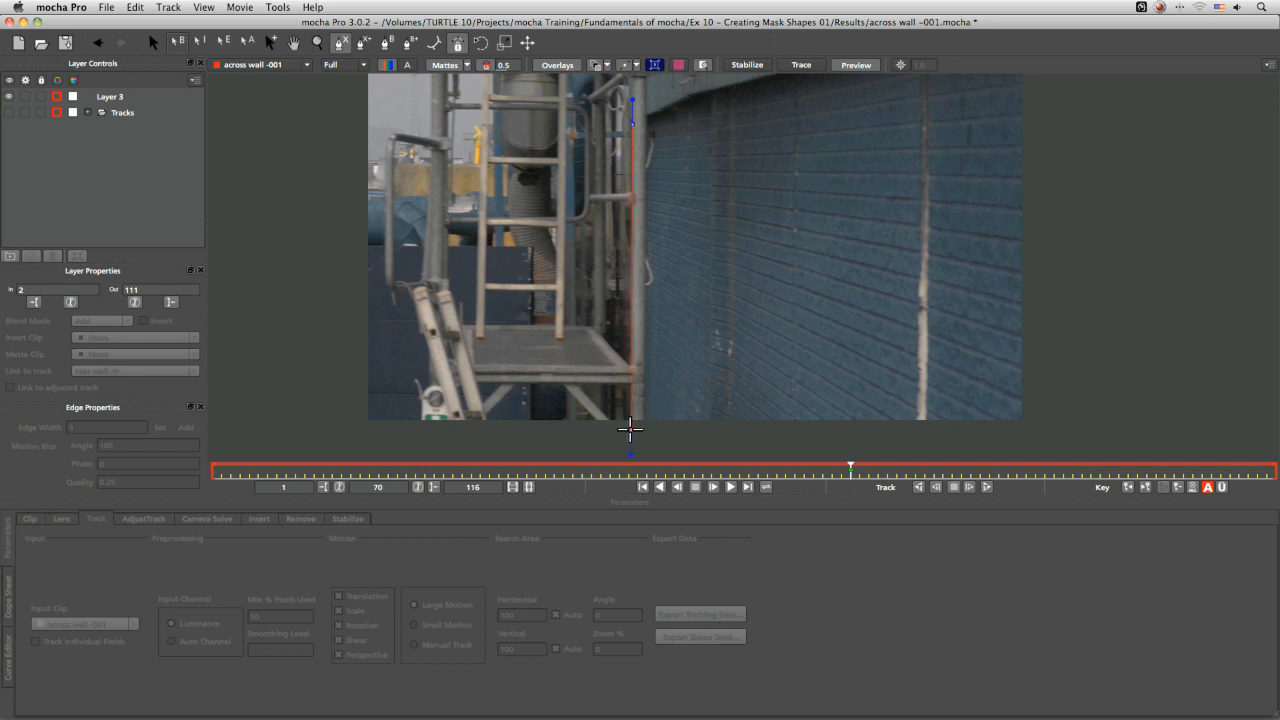
{"action": "left_click", "coordinate": [644, 430]}
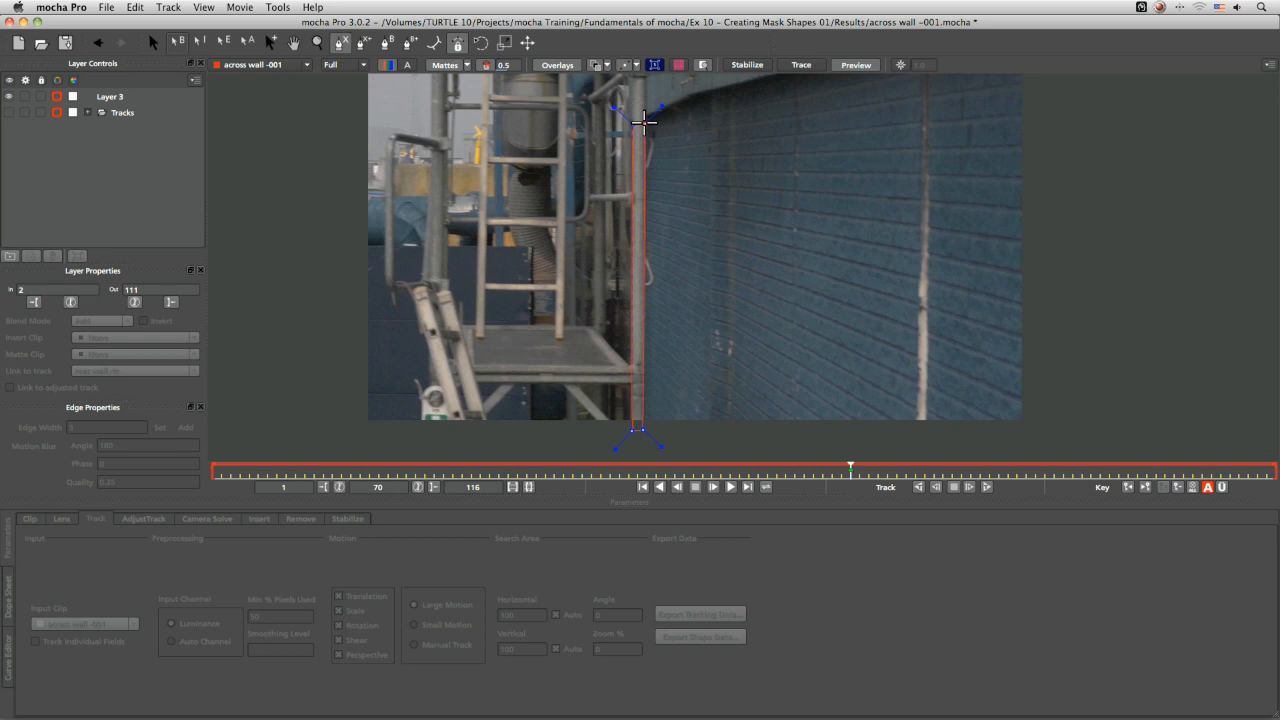
{"action": "left_click", "coordinate": [644, 122]}
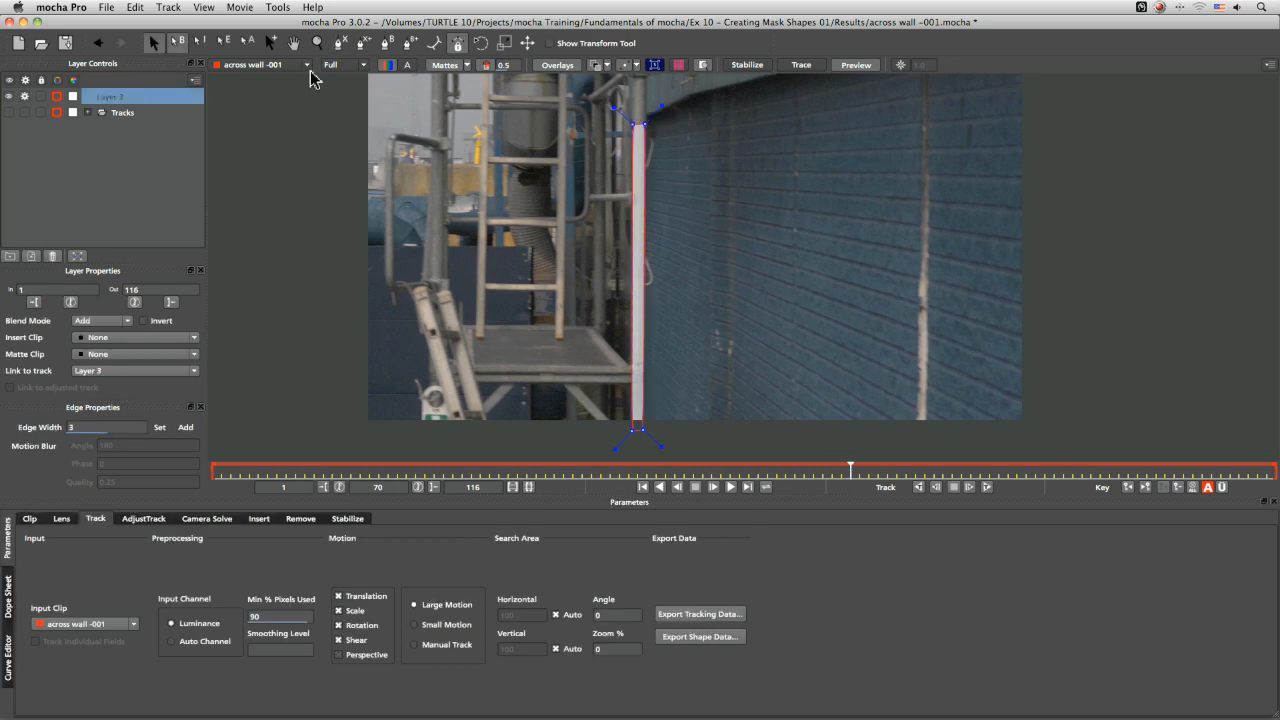
Refine the new shape's points to hug the pole edges and set the layer's in point to frame 70
{"action": "left_click", "coordinate": [445, 66]}
{"action": "key", "text": "z"}
{"action": "left_click_drag", "start_coordinate": [681, 233], "coordinate": [698, 108]}
{"action": "left_click_drag", "start_coordinate": [649, 258], "coordinate": [646, 158]}
{"action": "key", "text": "x"}
{"action": "left_click_drag", "start_coordinate": [629, 228], "coordinate": [795, 380]}
{"action": "mouse_move", "coordinate": [754, 194]}
{"action": "left_mouse_down"}
{"action": "mouse_move", "coordinate": [757, 350]}
{"action": "mouse_move", "coordinate": [717, 311]}
{"action": "left_mouse_up"}
{"action": "left_click_drag", "start_coordinate": [658, 202], "coordinate": [723, 194]}
{"action": "key", "text": "x"}
{"action": "mouse_move", "coordinate": [805, 290]}
{"action": "left_mouse_down"}
{"action": "mouse_move", "coordinate": [830, 95]}
{"action": "mouse_move", "coordinate": [787, 209]}
{"action": "mouse_move", "coordinate": [795, 125]}
{"action": "left_mouse_up"}
{"action": "left_click_drag", "start_coordinate": [773, 315], "coordinate": [795, 135]}
{"action": "mouse_move", "coordinate": [798, 345]}
{"action": "left_mouse_down"}
{"action": "mouse_move", "coordinate": [814, 286]}
{"action": "mouse_move", "coordinate": [796, 150]}
{"action": "left_mouse_up"}
{"action": "left_click_drag", "start_coordinate": [795, 292], "coordinate": [802, 115]}
{"action": "mouse_move", "coordinate": [782, 370]}
{"action": "left_mouse_down"}
{"action": "mouse_move", "coordinate": [774, 260]}
{"action": "mouse_move", "coordinate": [692, 257]}
{"action": "mouse_move", "coordinate": [673, 276]}
{"action": "left_mouse_up"}
{"action": "left_click_drag", "start_coordinate": [751, 254], "coordinate": [794, 263]}
{"action": "key", "text": "x"}
{"action": "key", "text": "z"}
{"action": "left_click_drag", "start_coordinate": [668, 292], "coordinate": [715, 160]}
{"action": "key", "text": "x"}
{"action": "left_click_drag", "start_coordinate": [818, 110], "coordinate": [540, 322]}
{"action": "key", "text": "z"}
{"action": "key", "text": "x"}
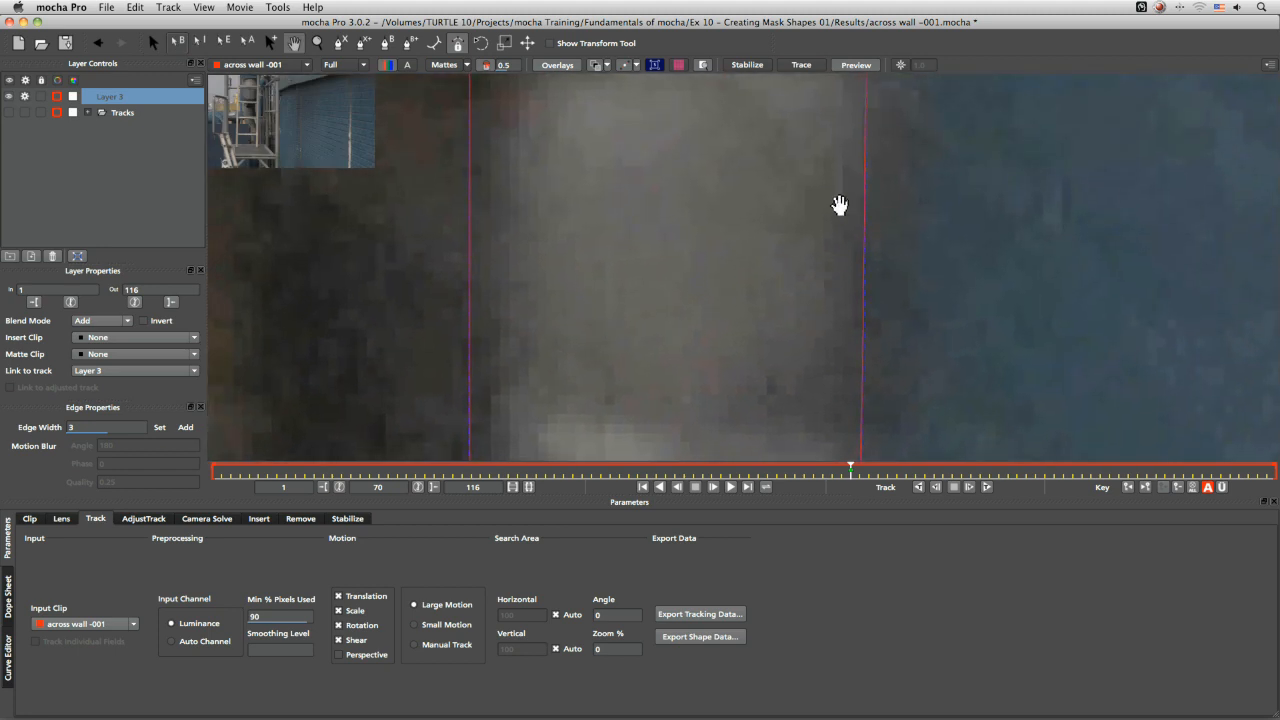
{"action": "key", "text": "z"}
{"action": "left_click_drag", "start_coordinate": [680, 214], "coordinate": [692, 262]}
{"action": "mouse_move", "coordinate": [726, 311]}
{"action": "left_mouse_down"}
{"action": "mouse_move", "coordinate": [740, 311]}
{"action": "mouse_move", "coordinate": [729, 309]}
{"action": "left_mouse_up"}
{"action": "key", "text": "x"}
{"action": "left_click_drag", "start_coordinate": [766, 189], "coordinate": [743, 217]}
{"action": "left_click_drag", "start_coordinate": [690, 444], "coordinate": [682, 445]}
{"action": "key", "text": "x"}
{"action": "left_click_drag", "start_coordinate": [738, 190], "coordinate": [743, 354]}
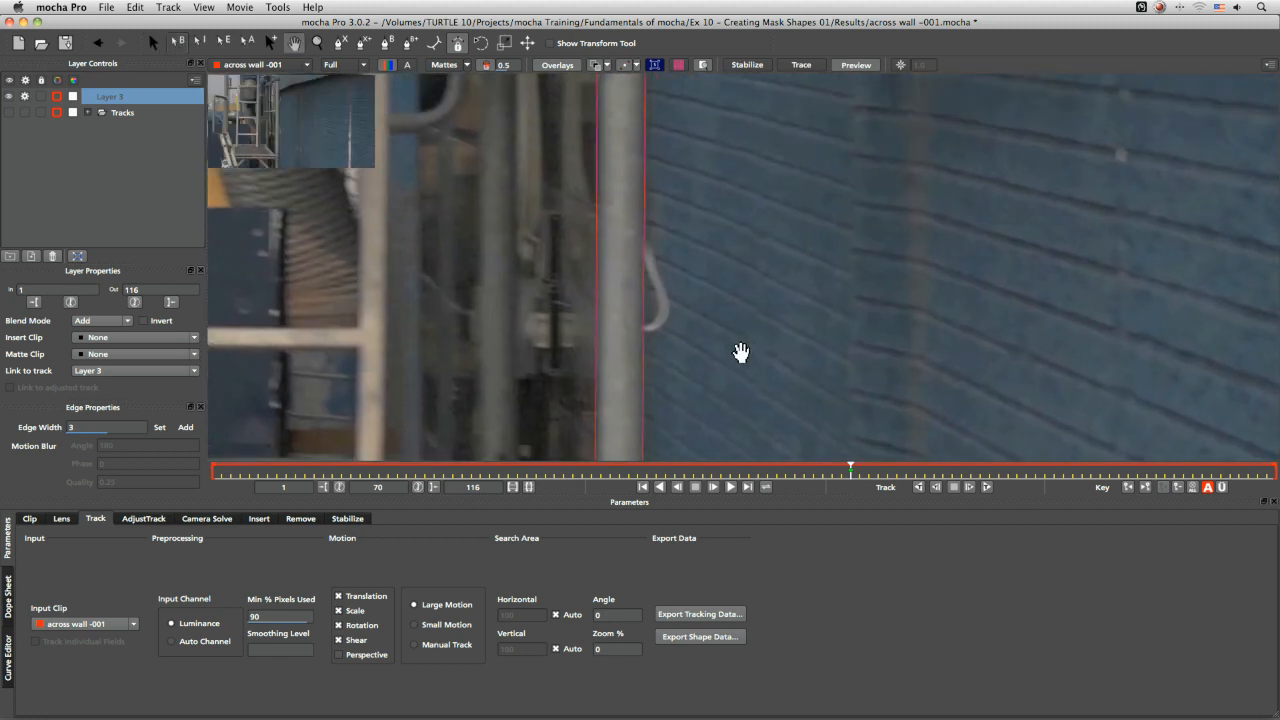
{"action": "left_click_drag", "start_coordinate": [680, 177], "coordinate": [711, 316]}
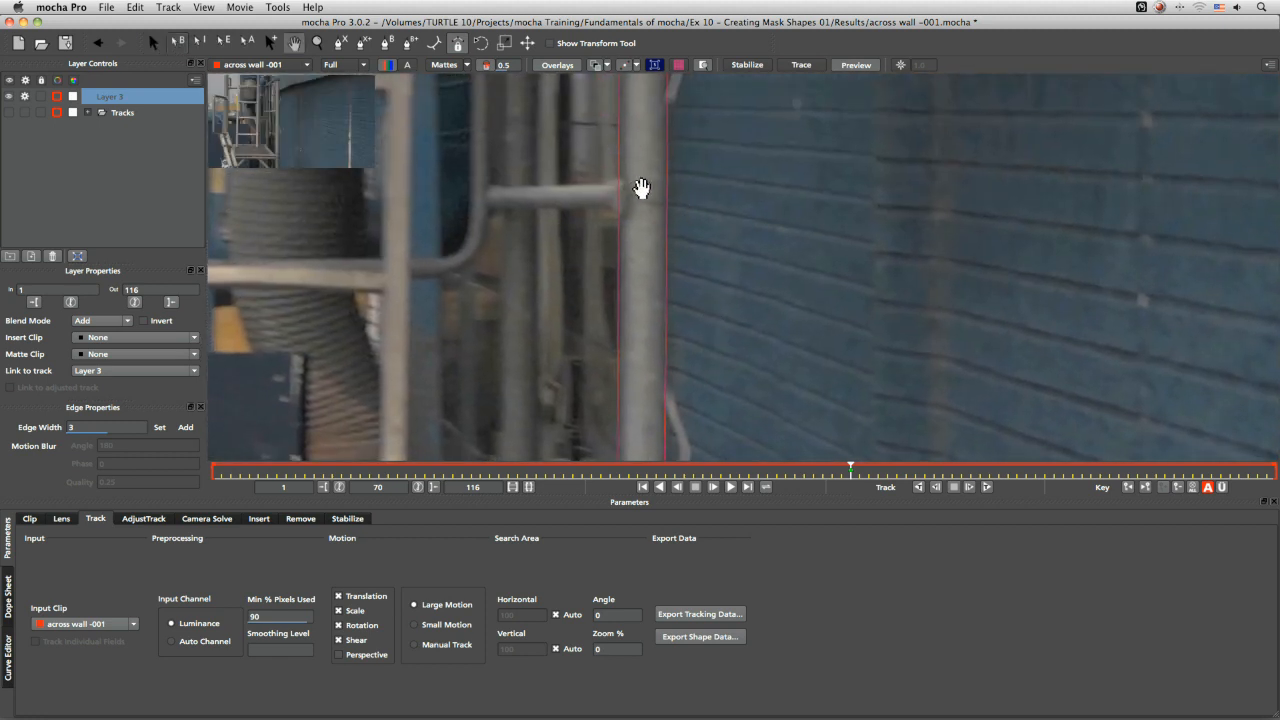
{"action": "left_click_drag", "start_coordinate": [651, 214], "coordinate": [633, 304]}
{"action": "key", "text": "z"}
{"action": "left_click_drag", "start_coordinate": [636, 370], "coordinate": [637, 209]}
{"action": "key", "text": "x"}
{"action": "left_click_drag", "start_coordinate": [626, 343], "coordinate": [614, 220]}
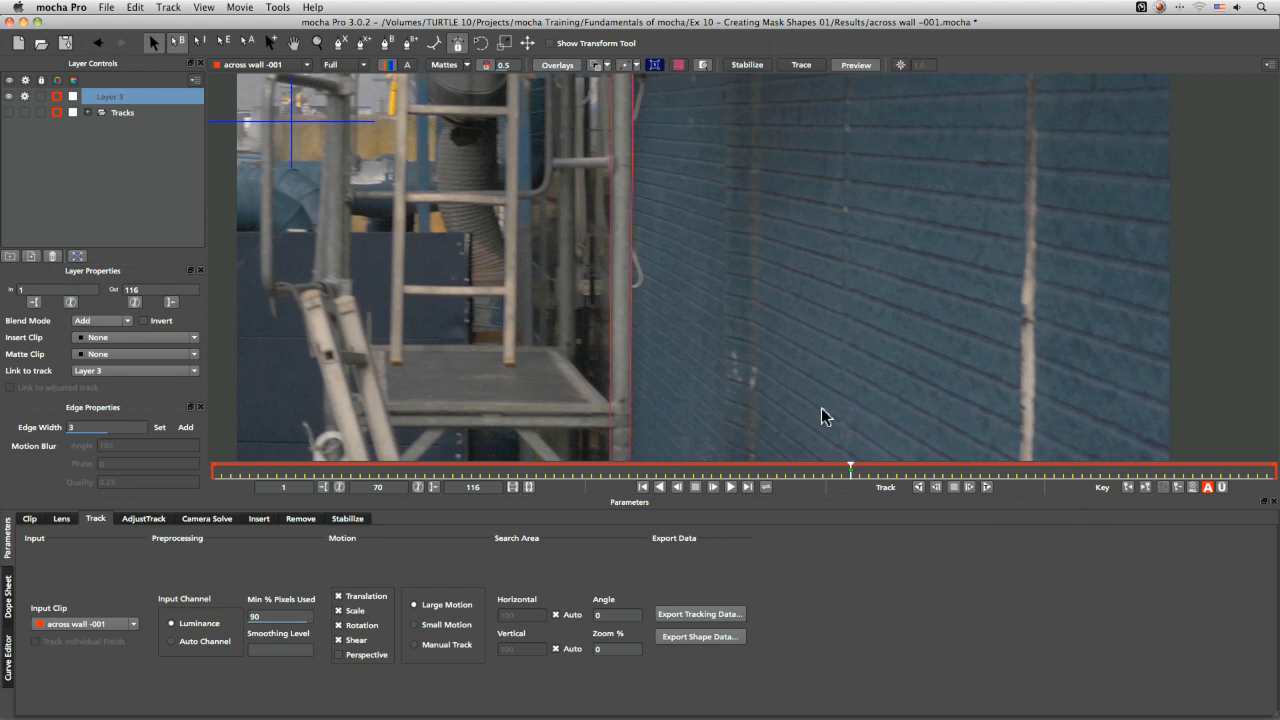
{"action": "left_click", "coordinate": [34, 302]}
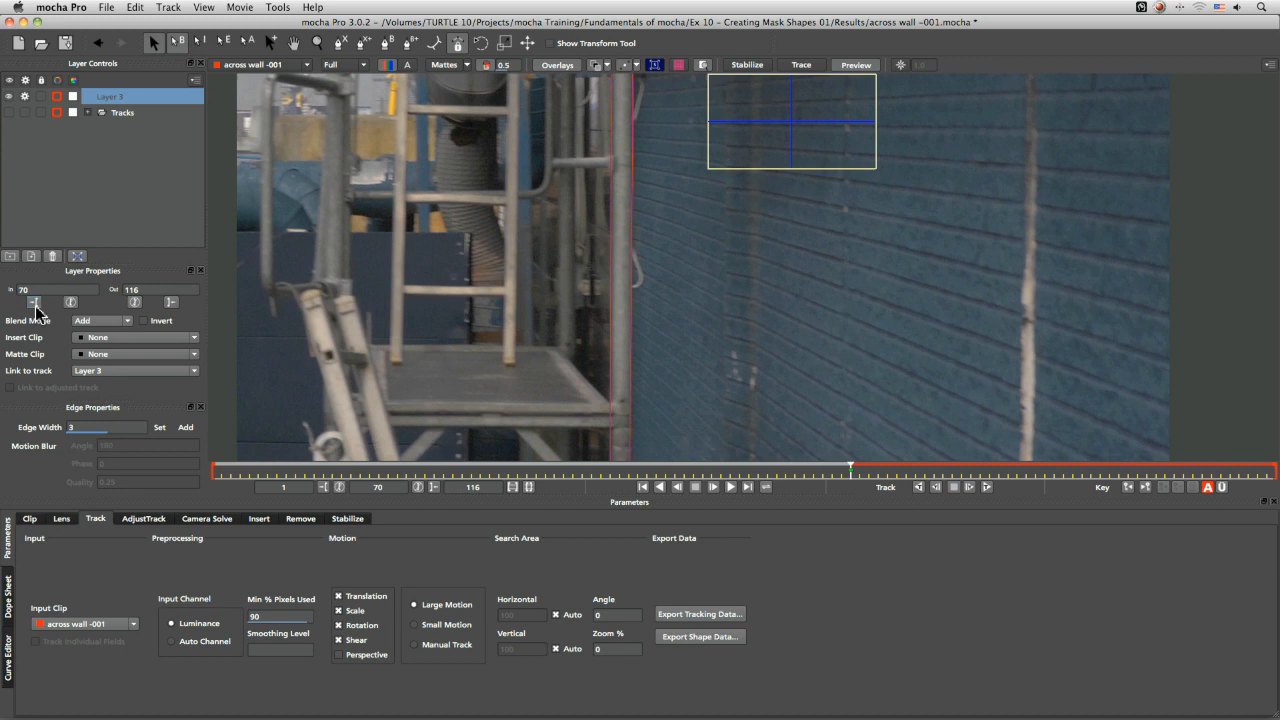
Rename the new layer to scaffold mask
{"action": "double_click", "coordinate": [125, 100]}
{"action": "type", "text": "scaffold mask"}
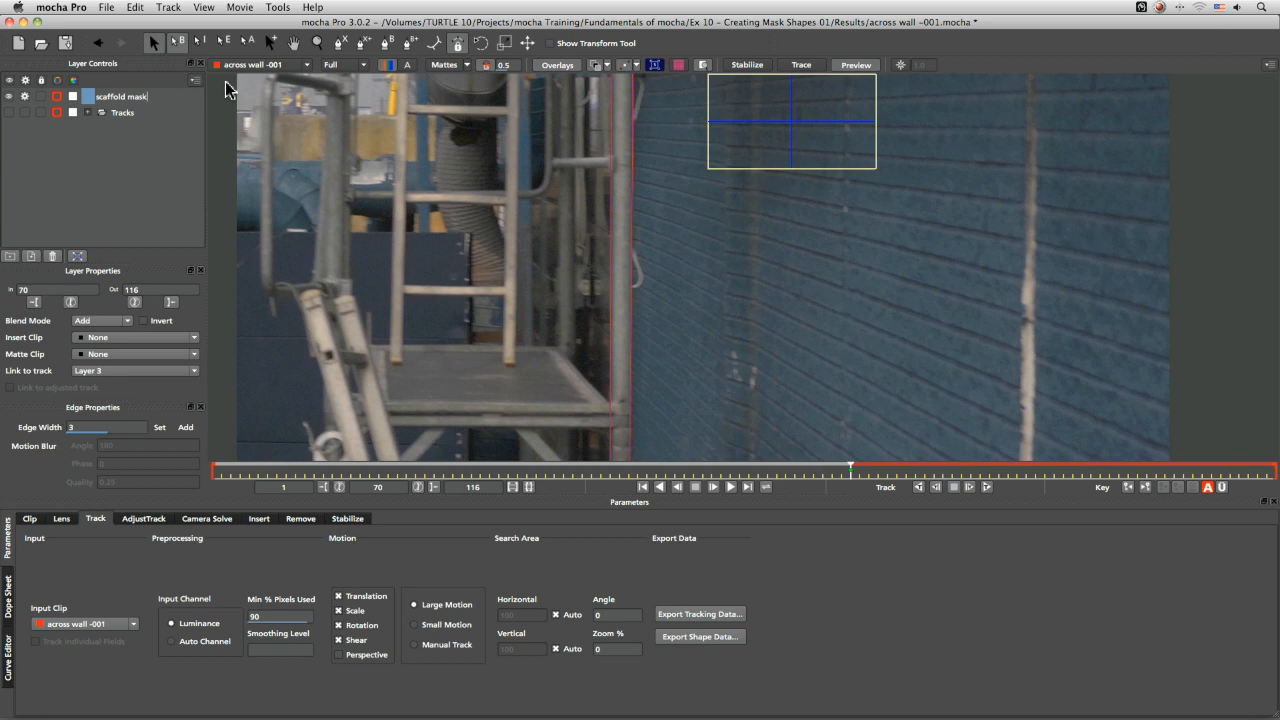
{"action": "key", "text": "Return"}
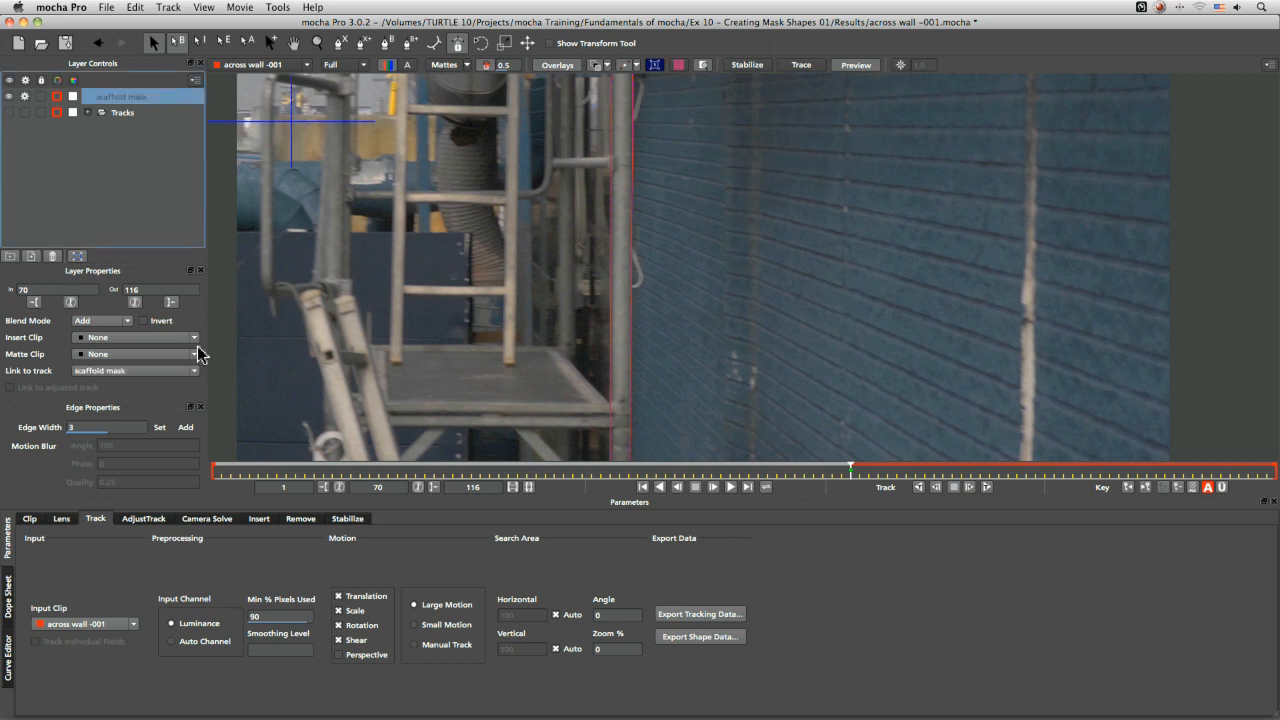
Move the scaffold mask shape onto the pole at frame 112 with the transform tool, then return to frame 70
{"action": "left_click_drag", "start_coordinate": [876, 472], "coordinate": [1268, 474]}
{"action": "left_click", "coordinate": [555, 44]}
{"action": "key", "text": "z"}
{"action": "left_click_drag", "start_coordinate": [835, 291], "coordinate": [668, 318]}
{"action": "key", "text": "x"}
{"action": "left_click_drag", "start_coordinate": [1264, 471], "coordinate": [1236, 472]}
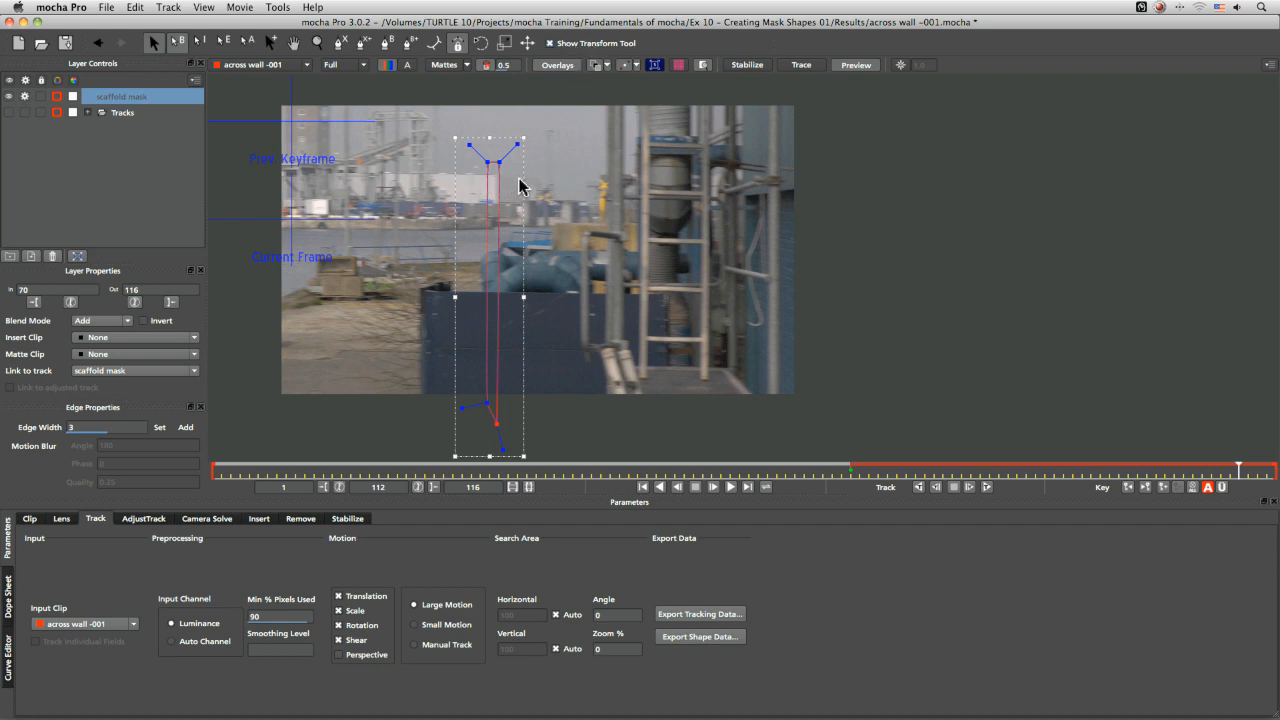
{"action": "left_click", "coordinate": [499, 161]}
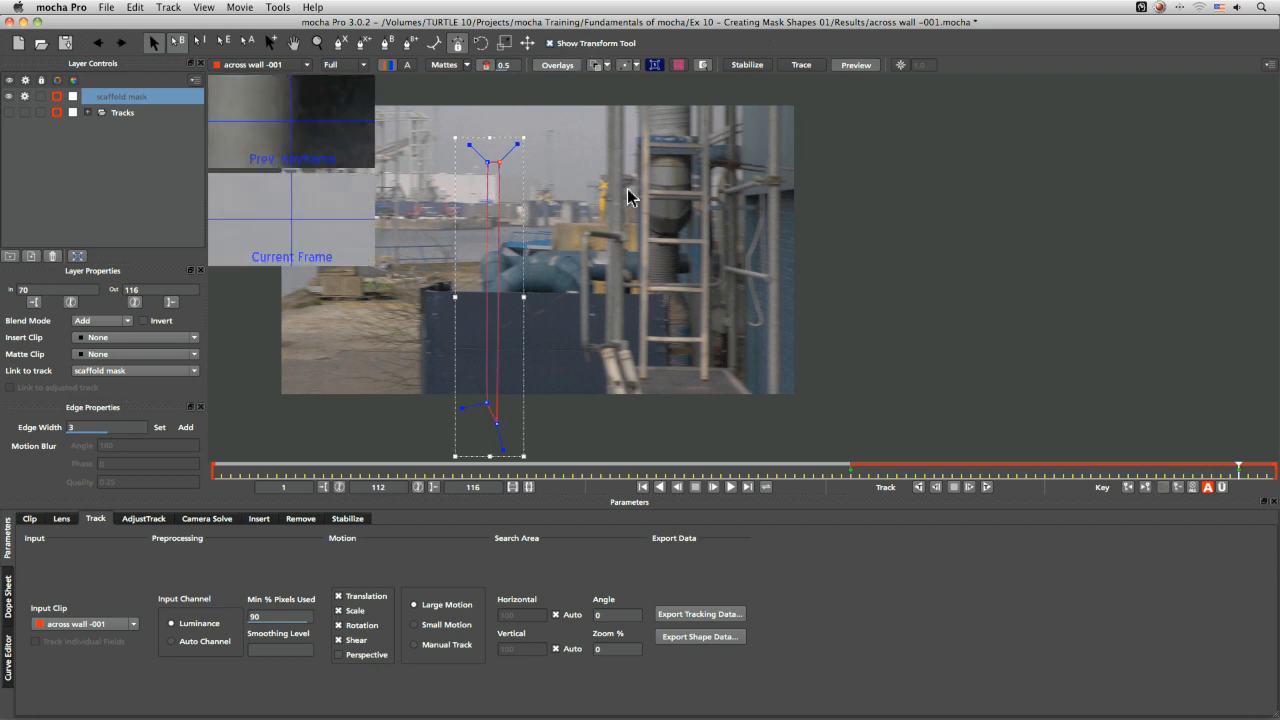
{"action": "left_click", "coordinate": [516, 122]}
{"action": "left_click_drag", "start_coordinate": [509, 147], "coordinate": [791, 139]}
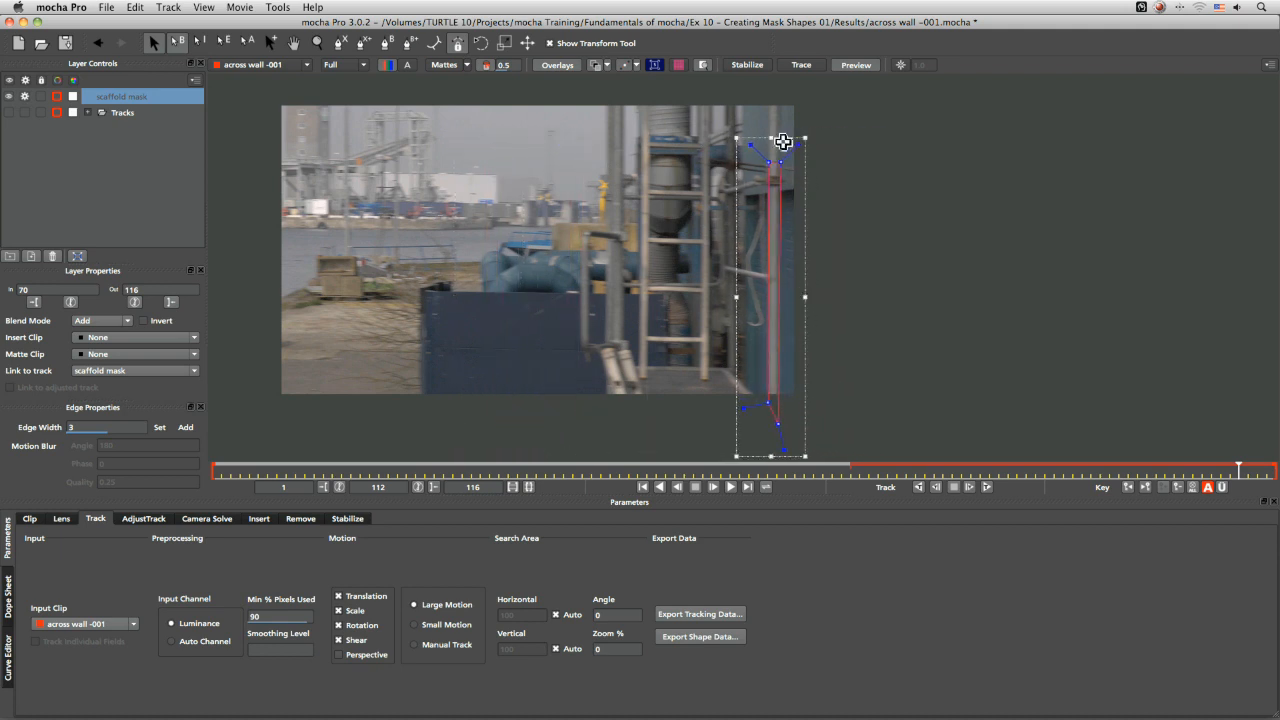
{"action": "mouse_move", "coordinate": [1238, 470]}
{"action": "left_mouse_down"}
{"action": "mouse_move", "coordinate": [968, 490]}
{"action": "mouse_move", "coordinate": [929, 486]}
{"action": "mouse_move", "coordinate": [908, 465]}
{"action": "mouse_move", "coordinate": [865, 470]}
{"action": "mouse_move", "coordinate": [1223, 466]}
{"action": "mouse_move", "coordinate": [963, 466]}
{"action": "mouse_move", "coordinate": [848, 486]}
{"action": "mouse_move", "coordinate": [1220, 466]}
{"action": "left_mouse_up"}
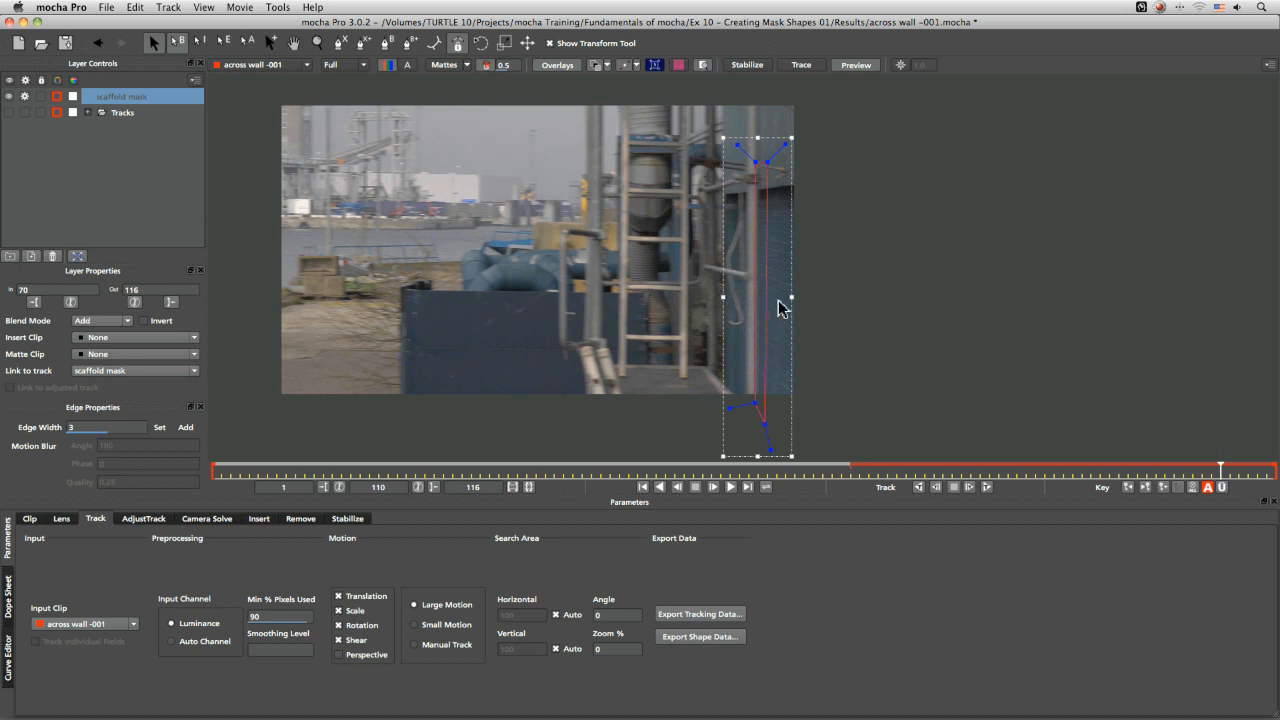
{"action": "left_click", "coordinate": [979, 468]}
{"action": "left_click_drag", "start_coordinate": [988, 470], "coordinate": [851, 470]}
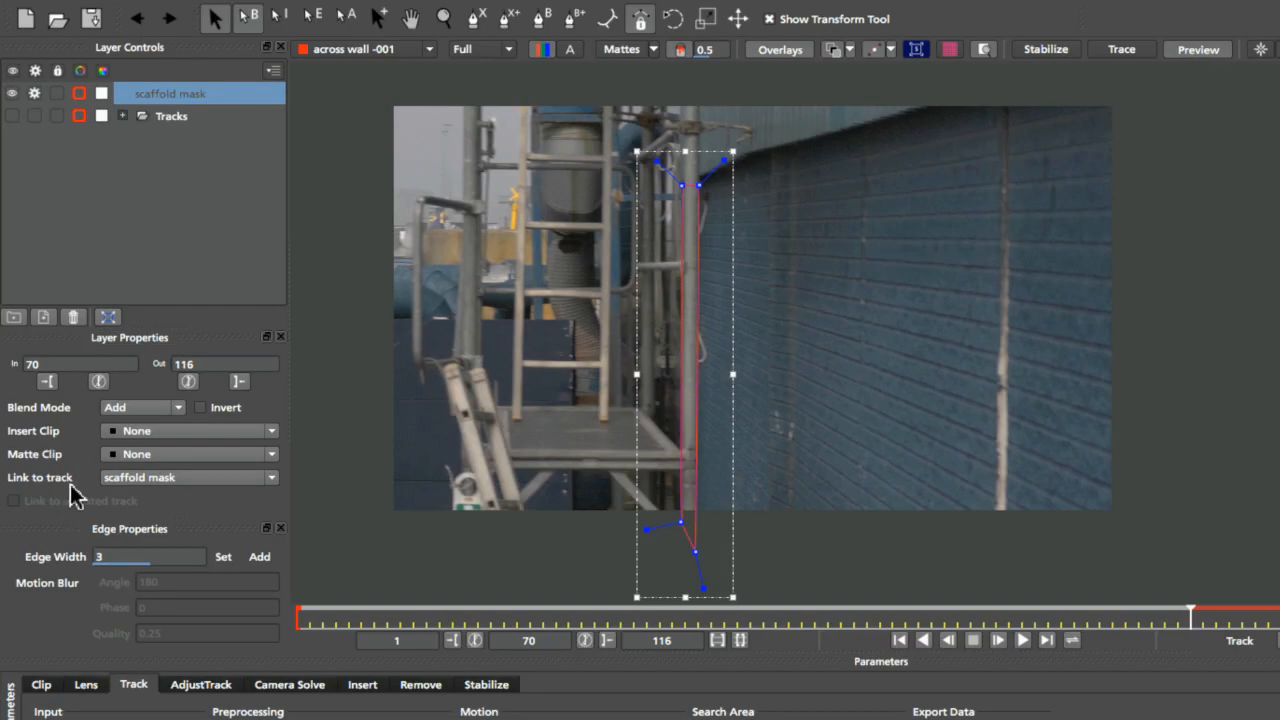
Link the scaffold mask layer to the scaffold -tr track
{"action": "left_click", "coordinate": [190, 478]}
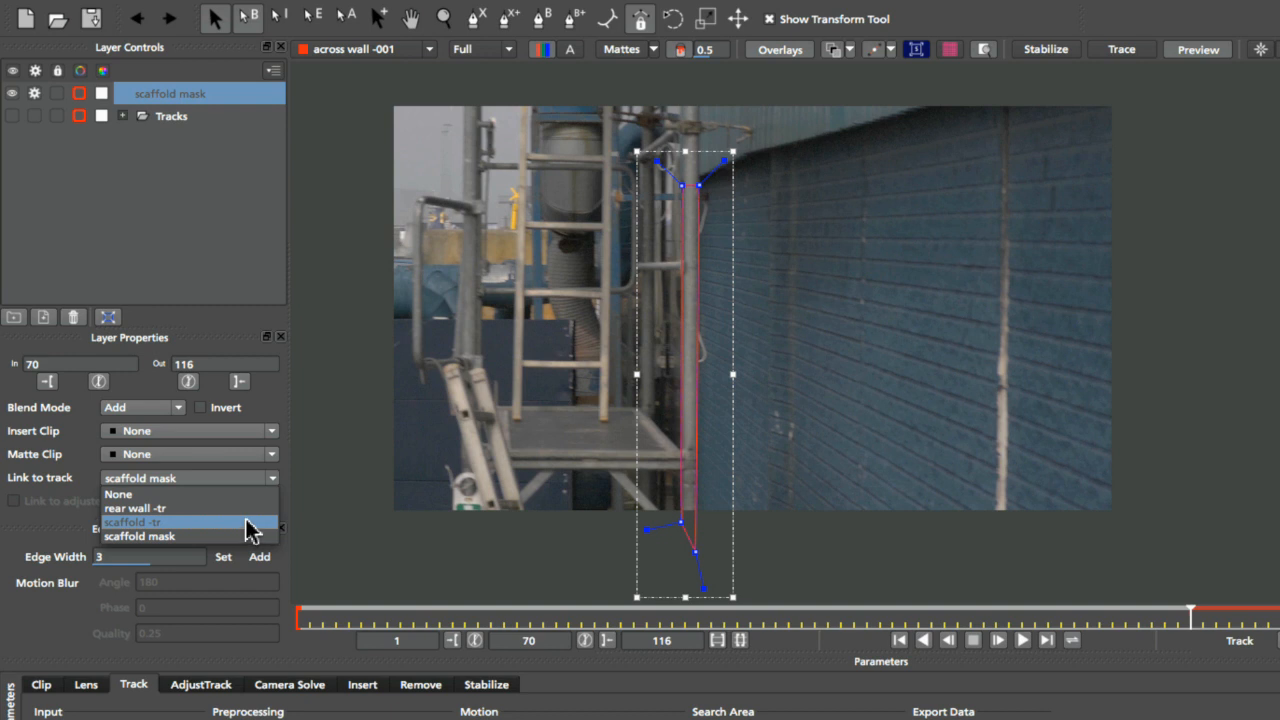
{"action": "left_click", "coordinate": [248, 525]}
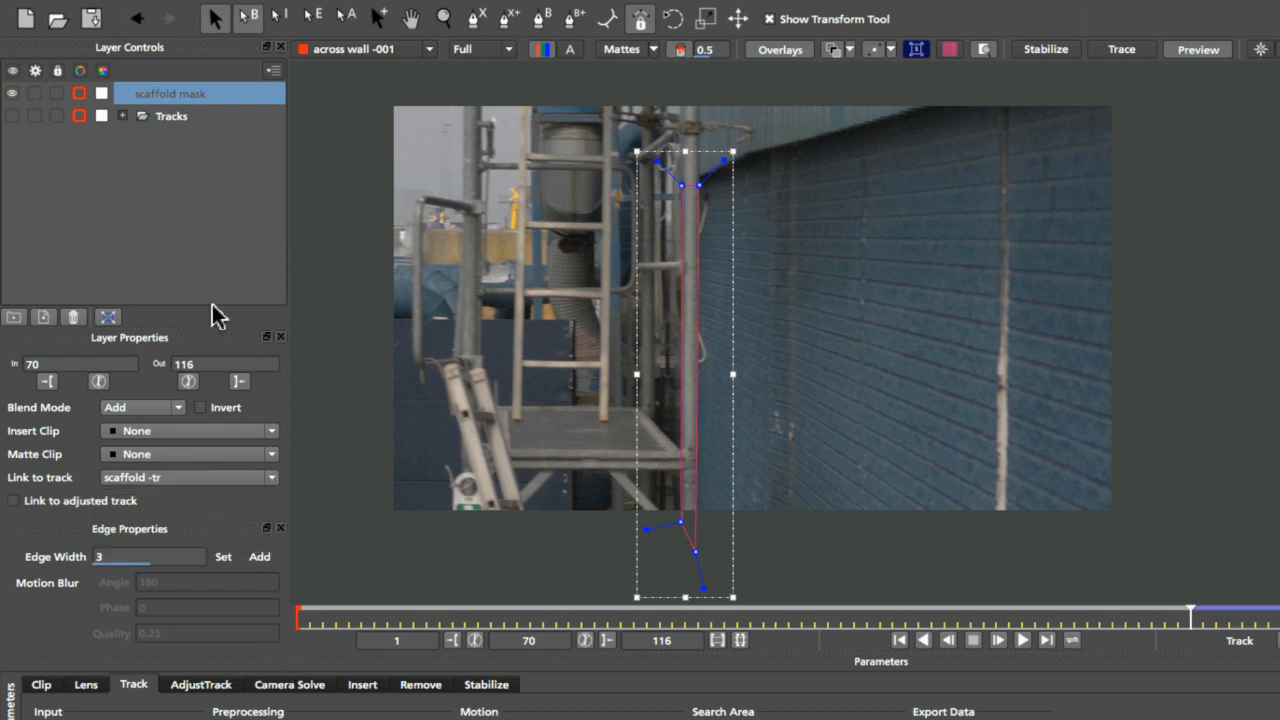
Change the scaffold mask layer's colour to a pale yellow
{"action": "left_click", "coordinate": [79, 93]}
{"action": "left_click_drag", "start_coordinate": [490, 470], "coordinate": [456, 440]}
{"action": "left_click", "coordinate": [513, 440]}
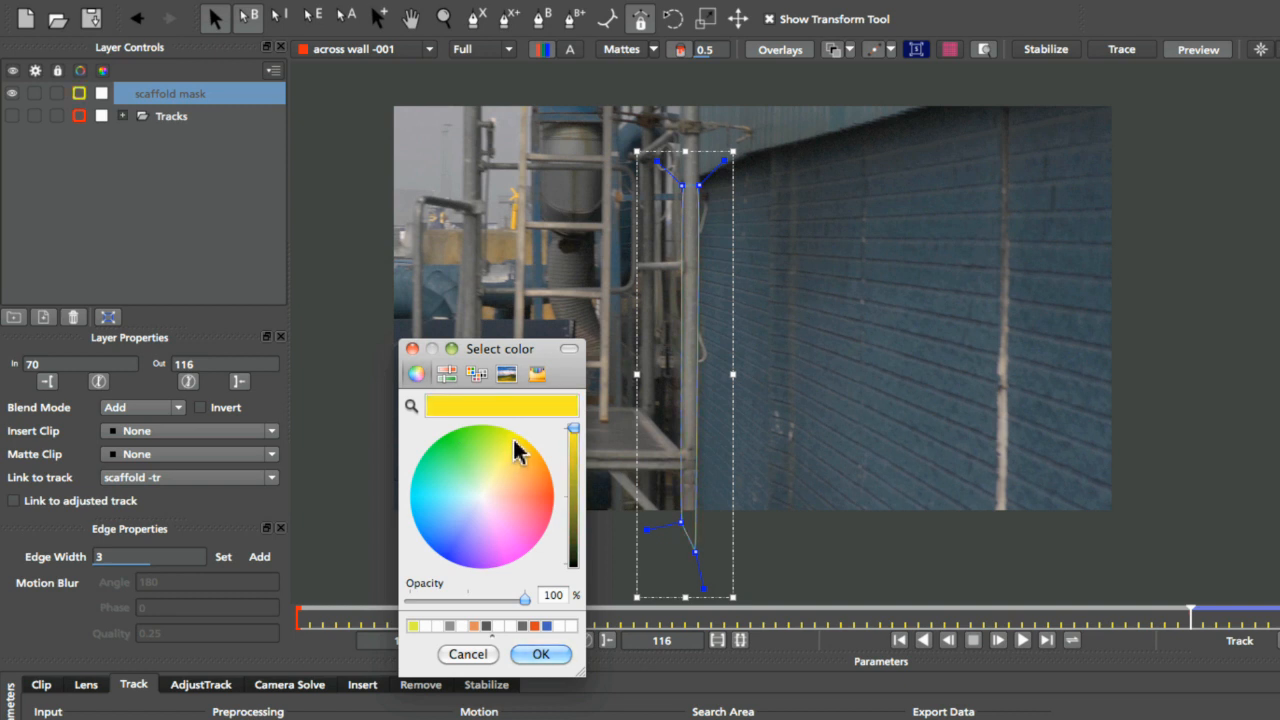
{"action": "left_click_drag", "start_coordinate": [502, 427], "coordinate": [489, 477]}
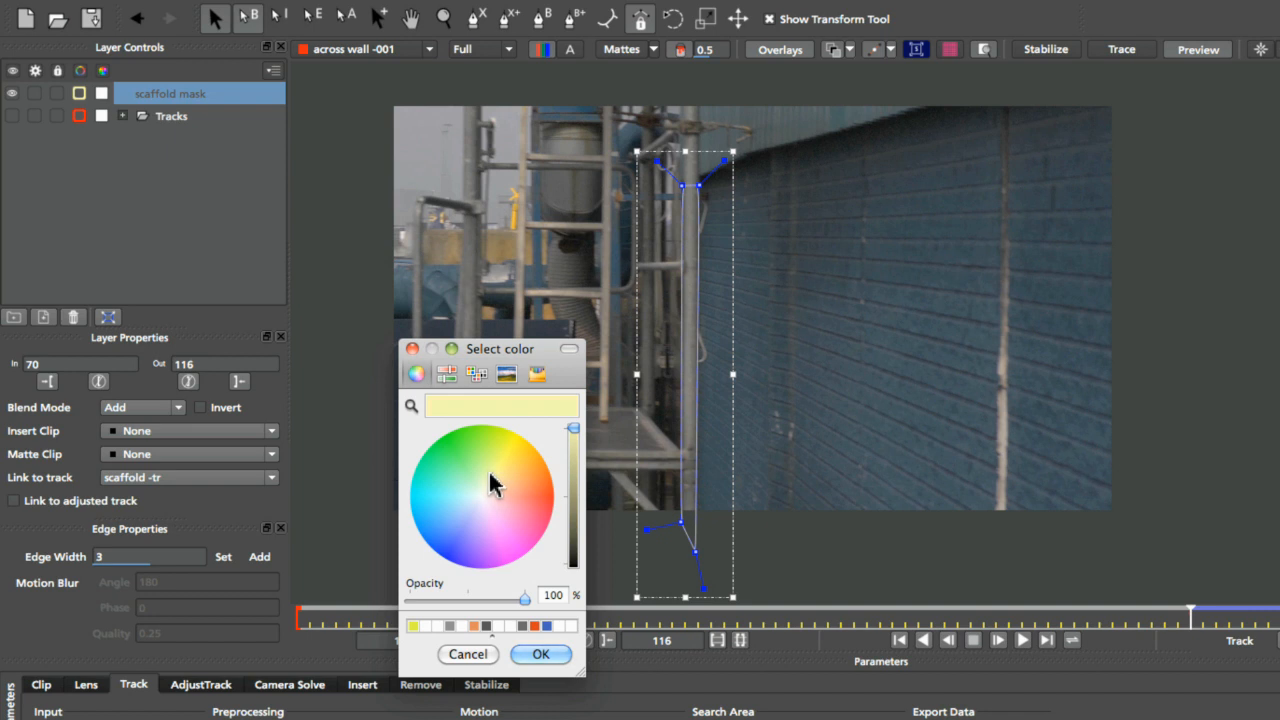
{"action": "left_click", "coordinate": [563, 655]}
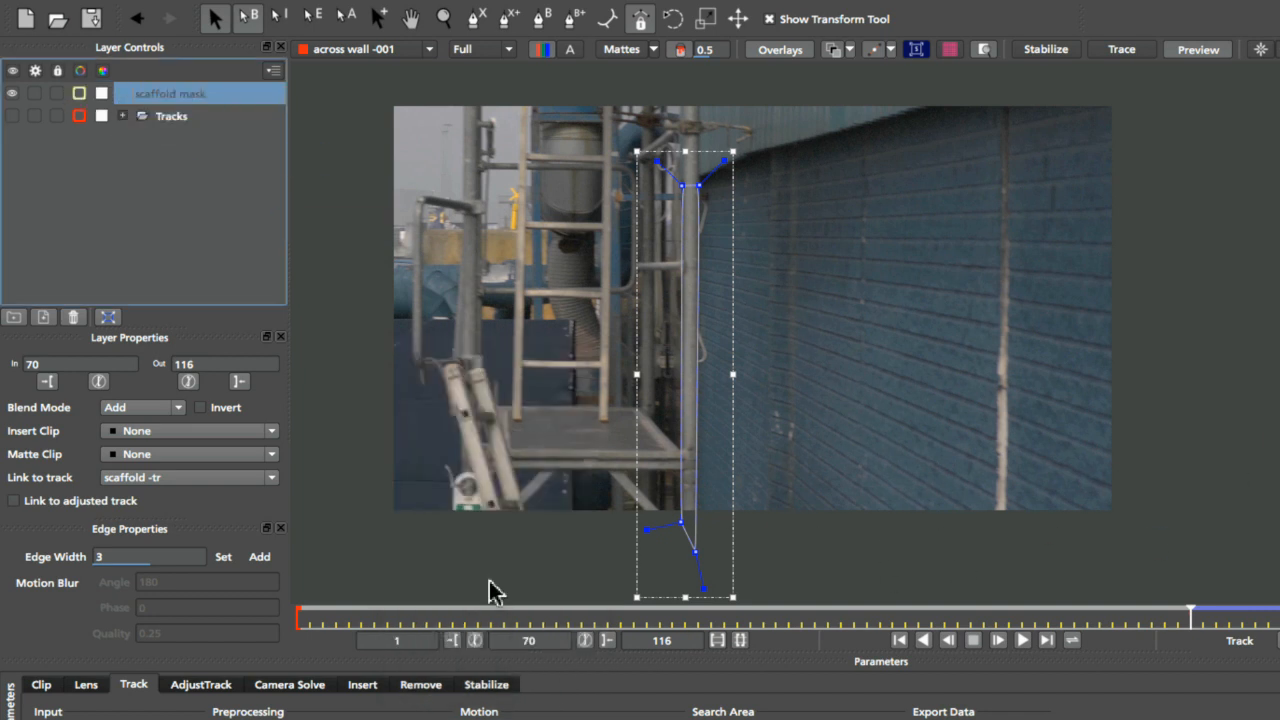
Play the clip forward from frame 70 to review how the scaffold mask follows the pole
{"action": "left_click", "coordinate": [453, 641]}
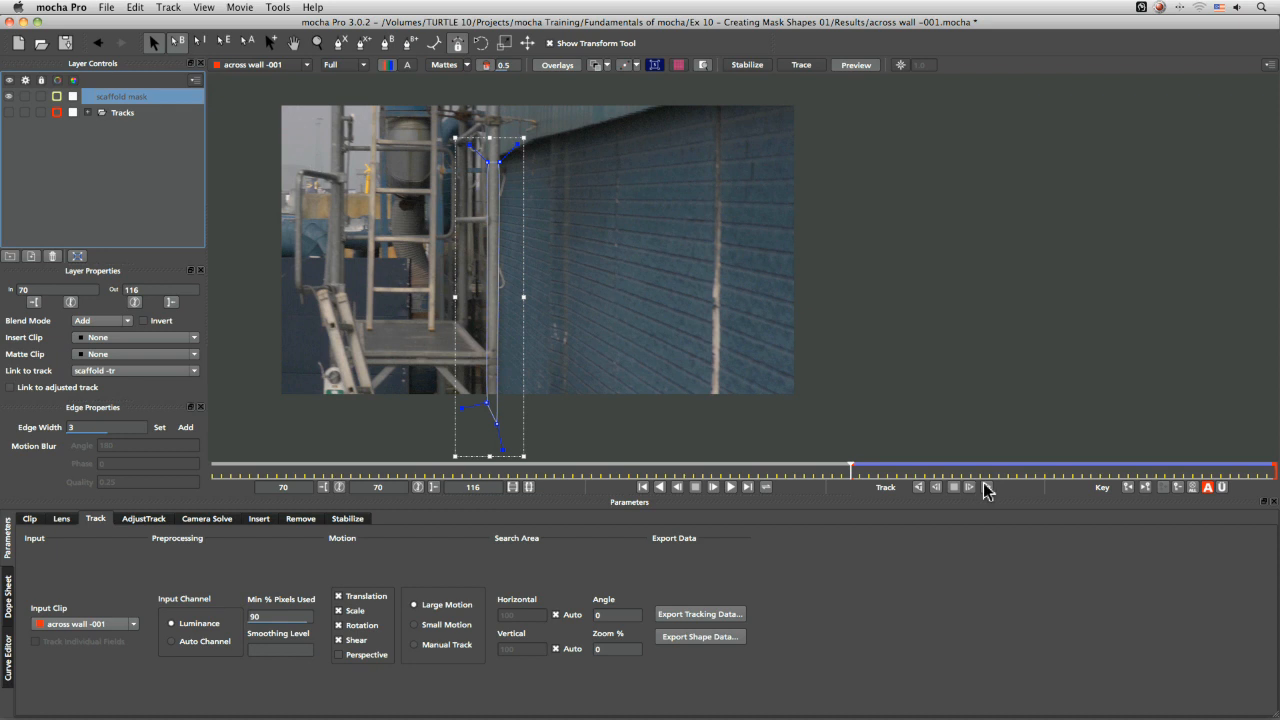
{"action": "left_click", "coordinate": [730, 486]}
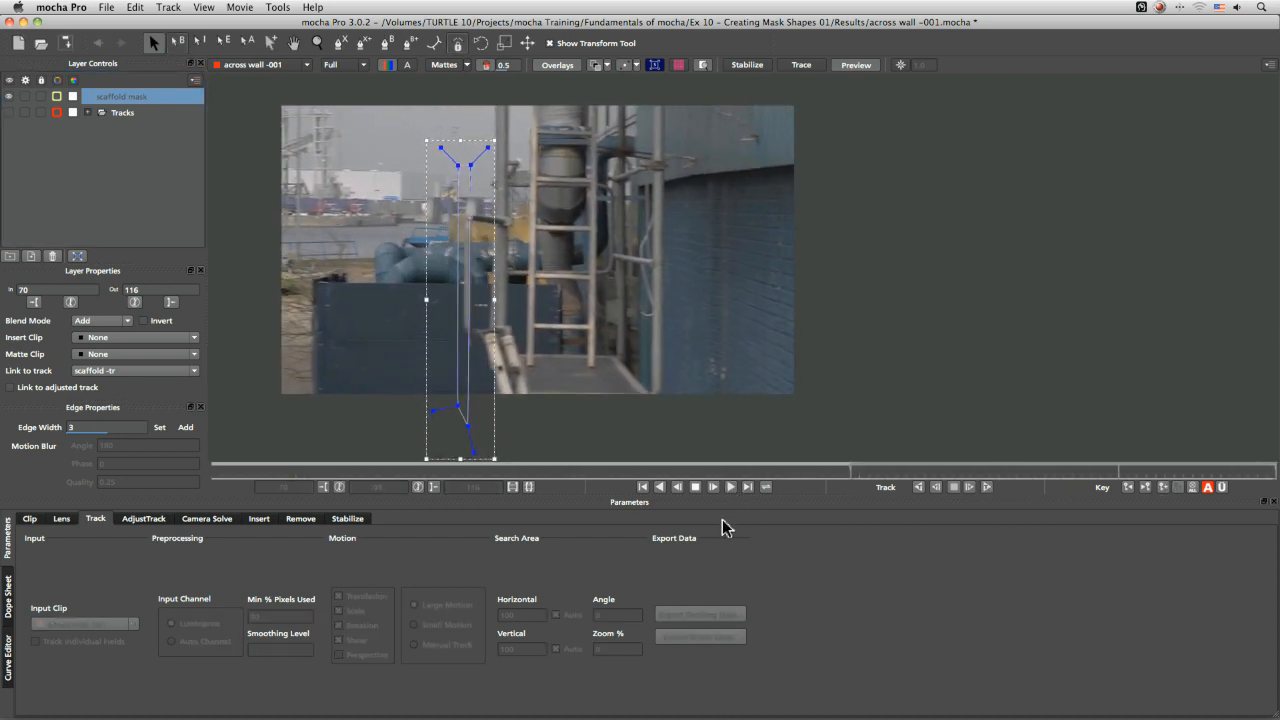
{"action": "key", "text": "space"}
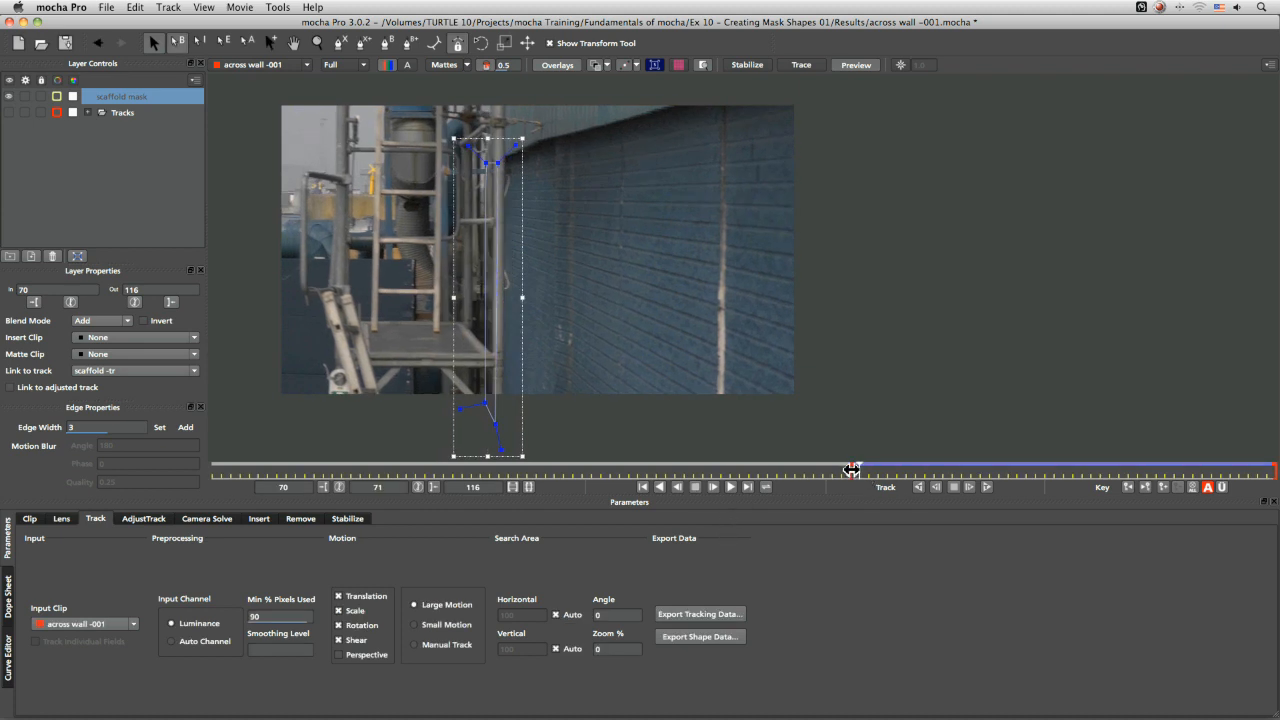
{"action": "left_click", "coordinate": [851, 469]}
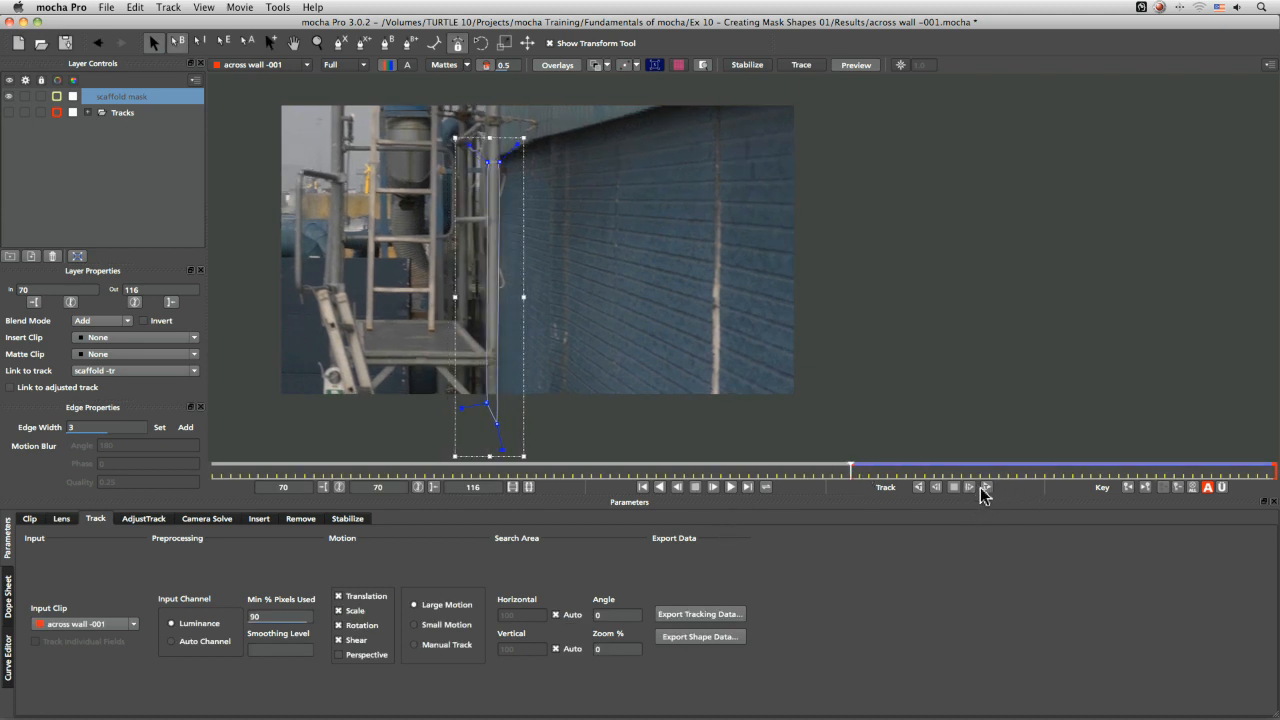
{"action": "left_click", "coordinate": [745, 489]}
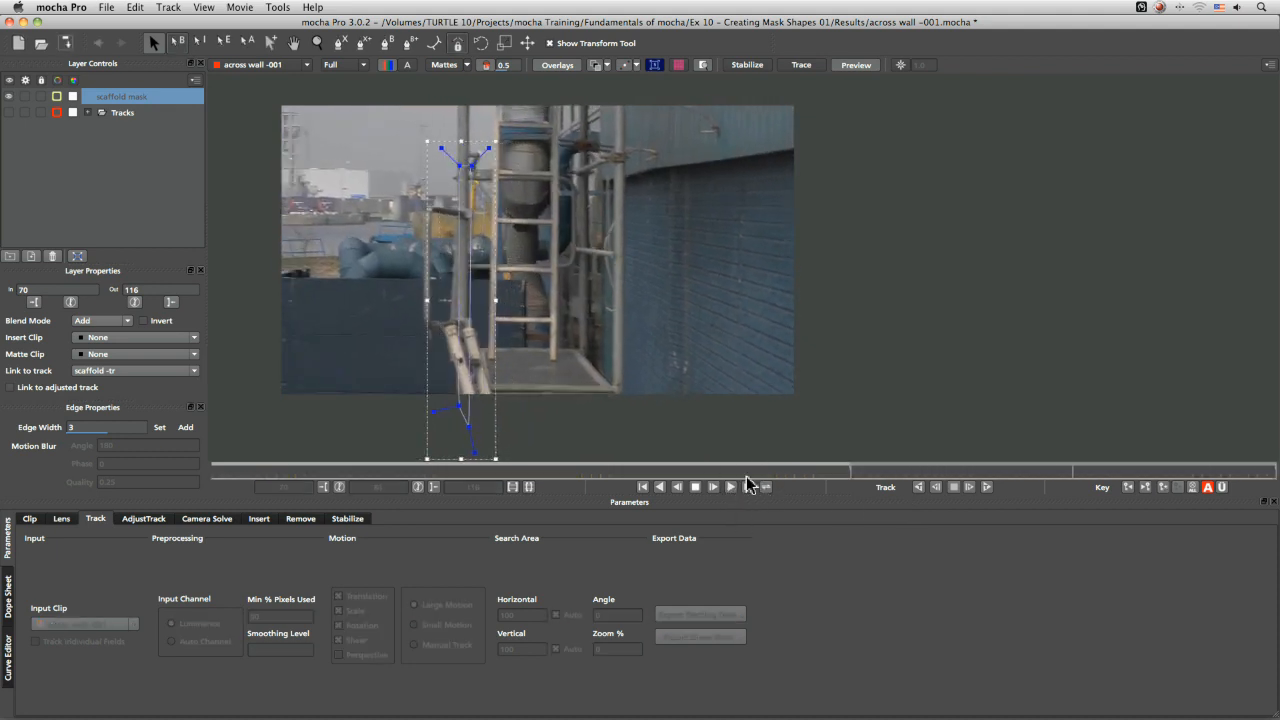
{"action": "key", "text": "space"}
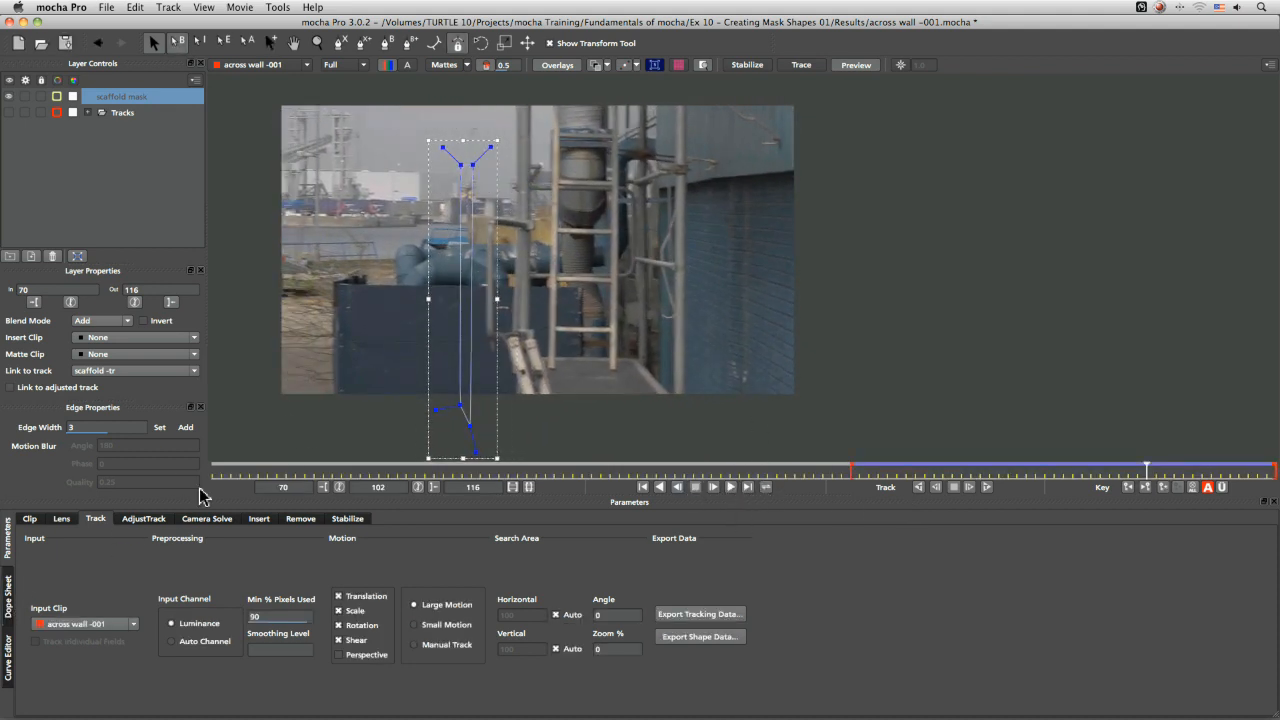
Delete the scaffold mask's keyframe near frame 112 in the Dope Sheet
{"action": "left_click", "coordinate": [10, 598]}
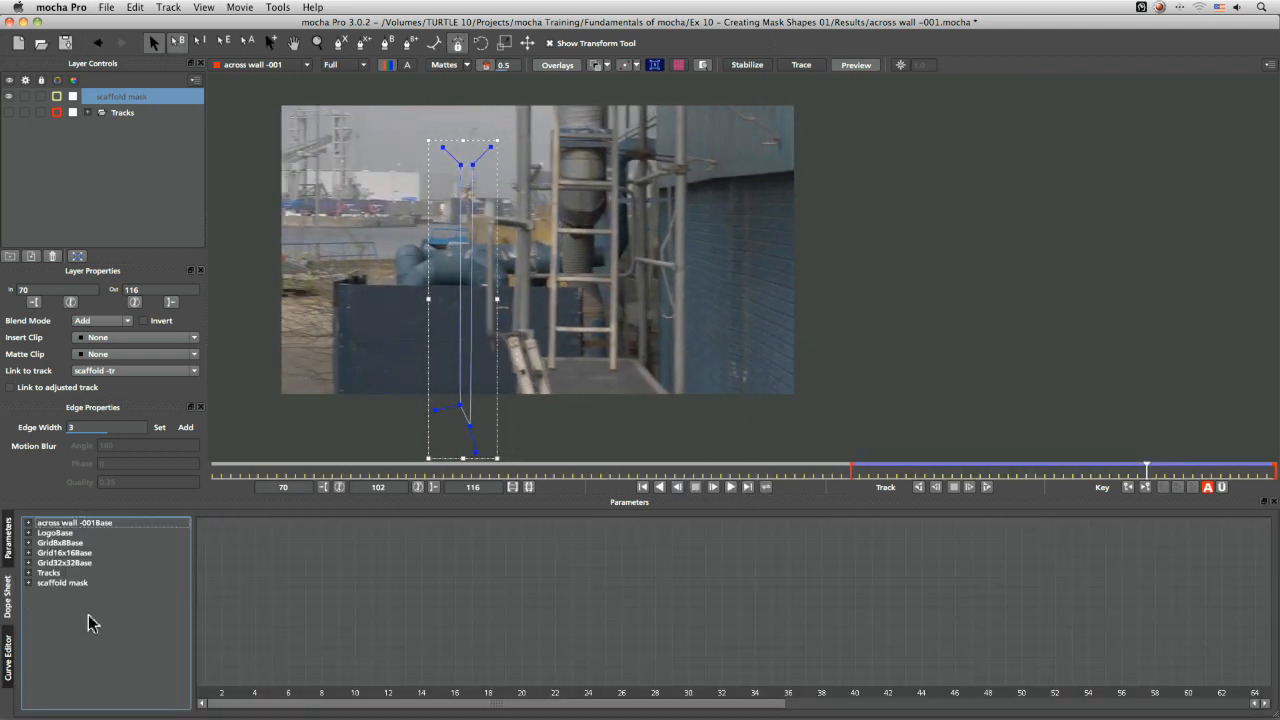
{"action": "left_click", "coordinate": [46, 584]}
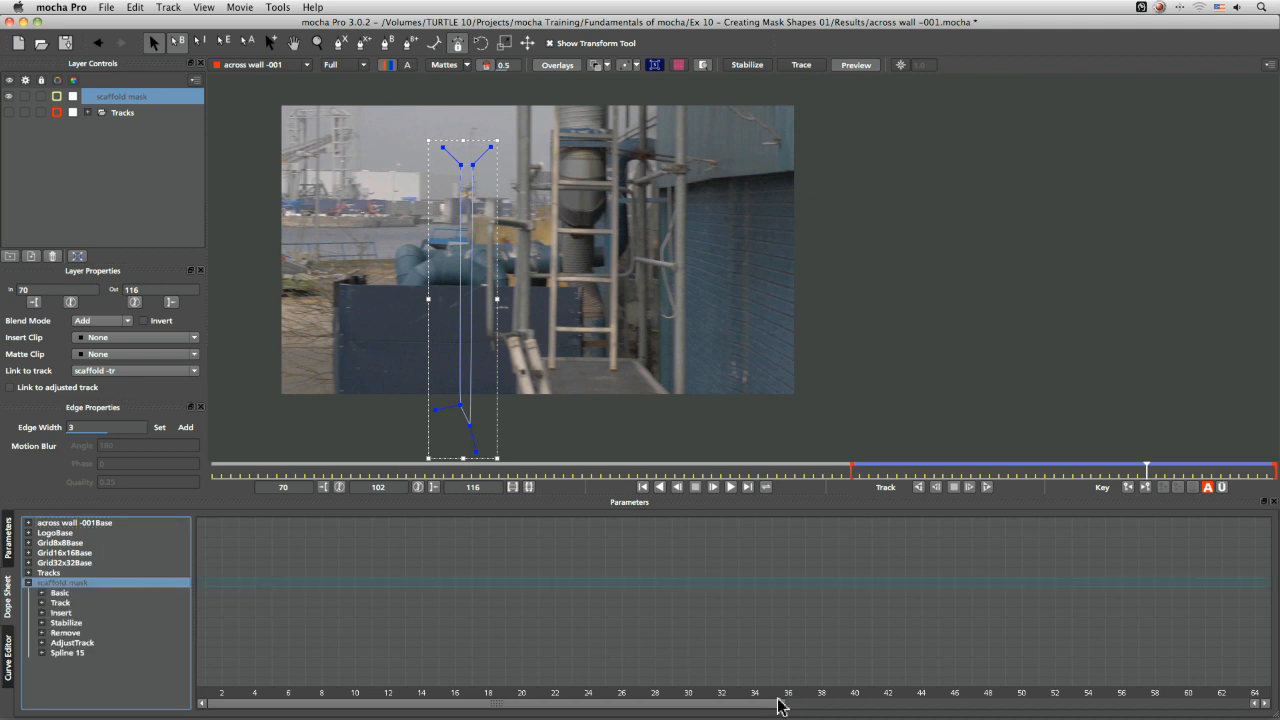
{"action": "left_click", "coordinate": [1108, 704]}
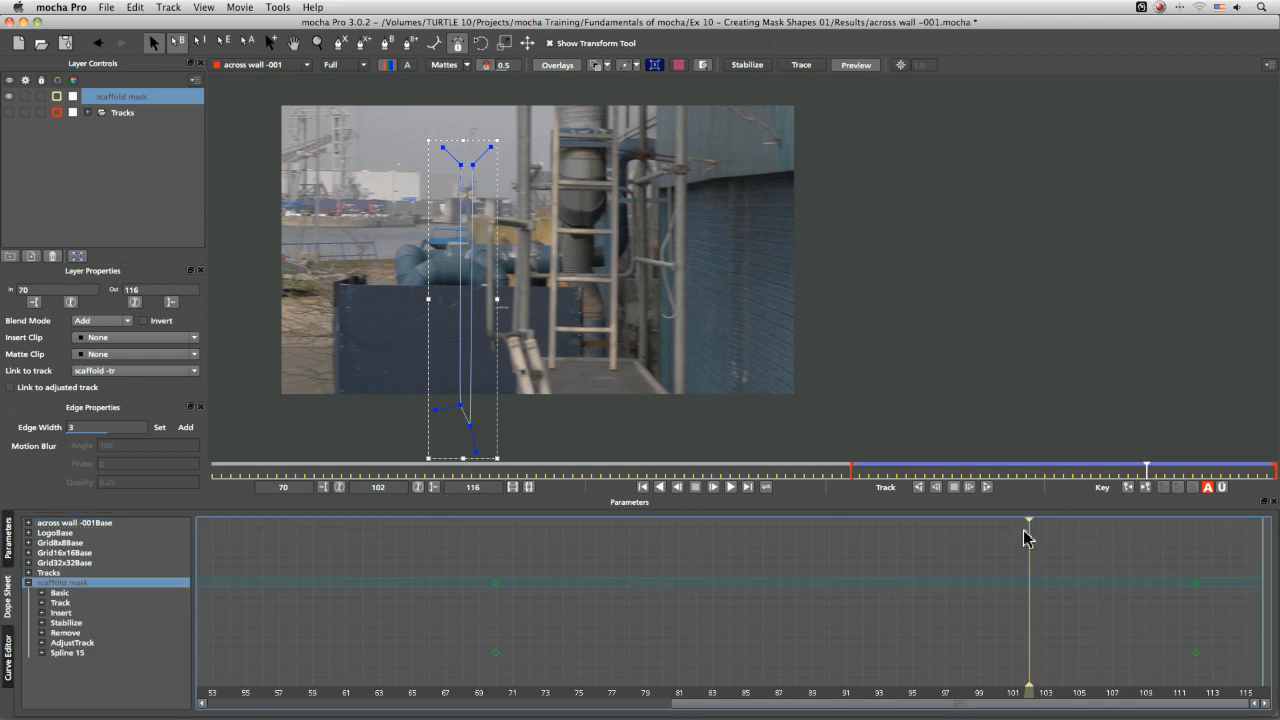
{"action": "left_click", "coordinate": [28, 583]}
{"action": "left_click_drag", "start_coordinate": [1158, 558], "coordinate": [1226, 598]}
{"action": "key", "text": "Delete"}
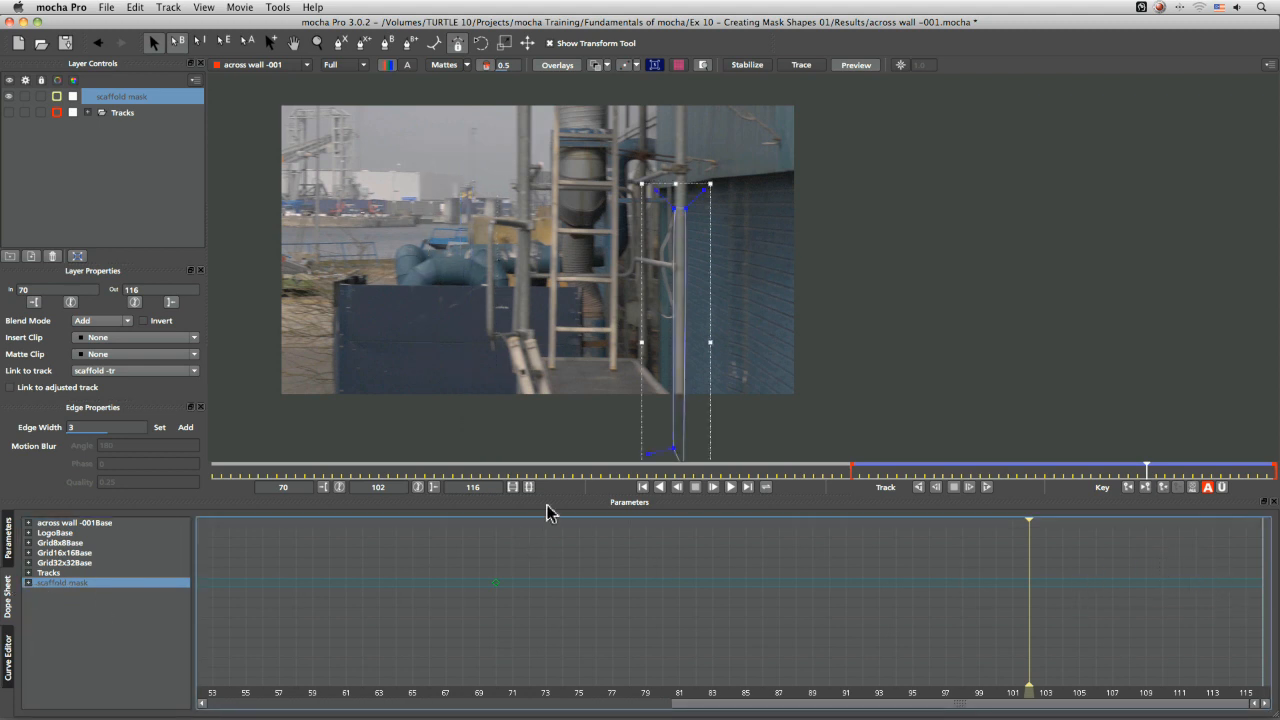
Play back from frame 70 and zoom in on the pole to check the scaffold mask
{"action": "left_click", "coordinate": [906, 472]}
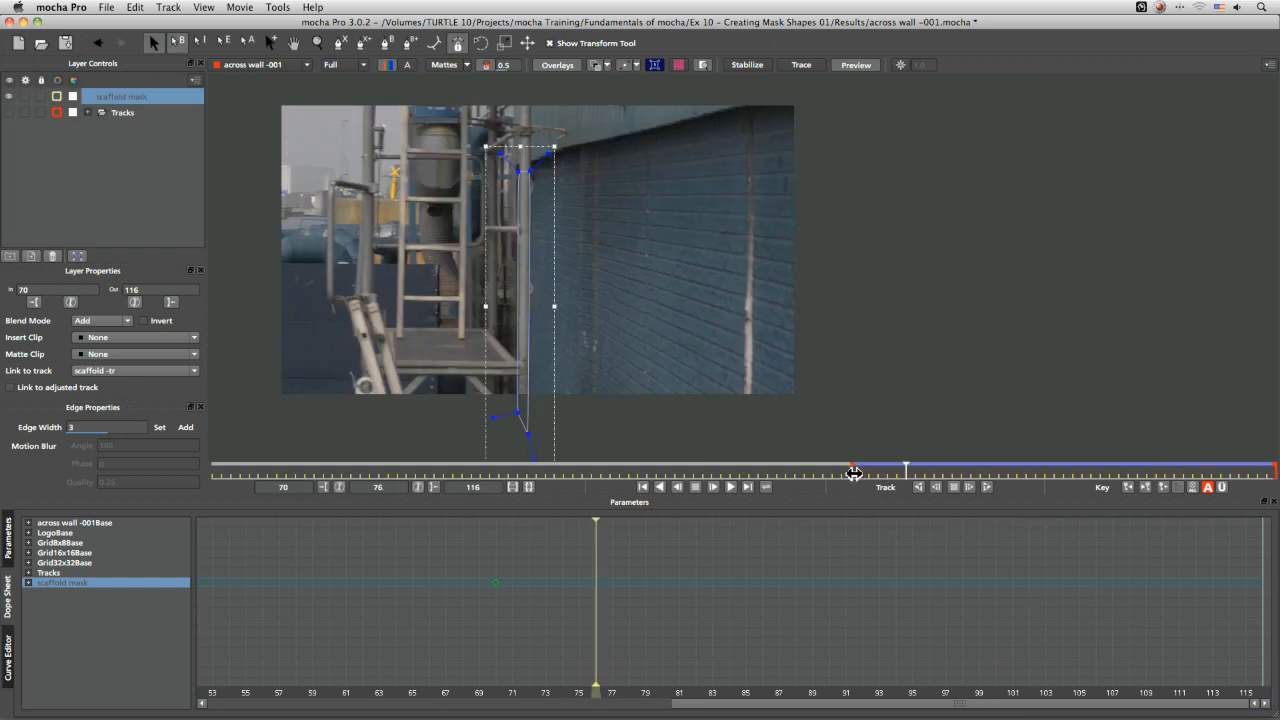
{"action": "left_click", "coordinate": [9, 541]}
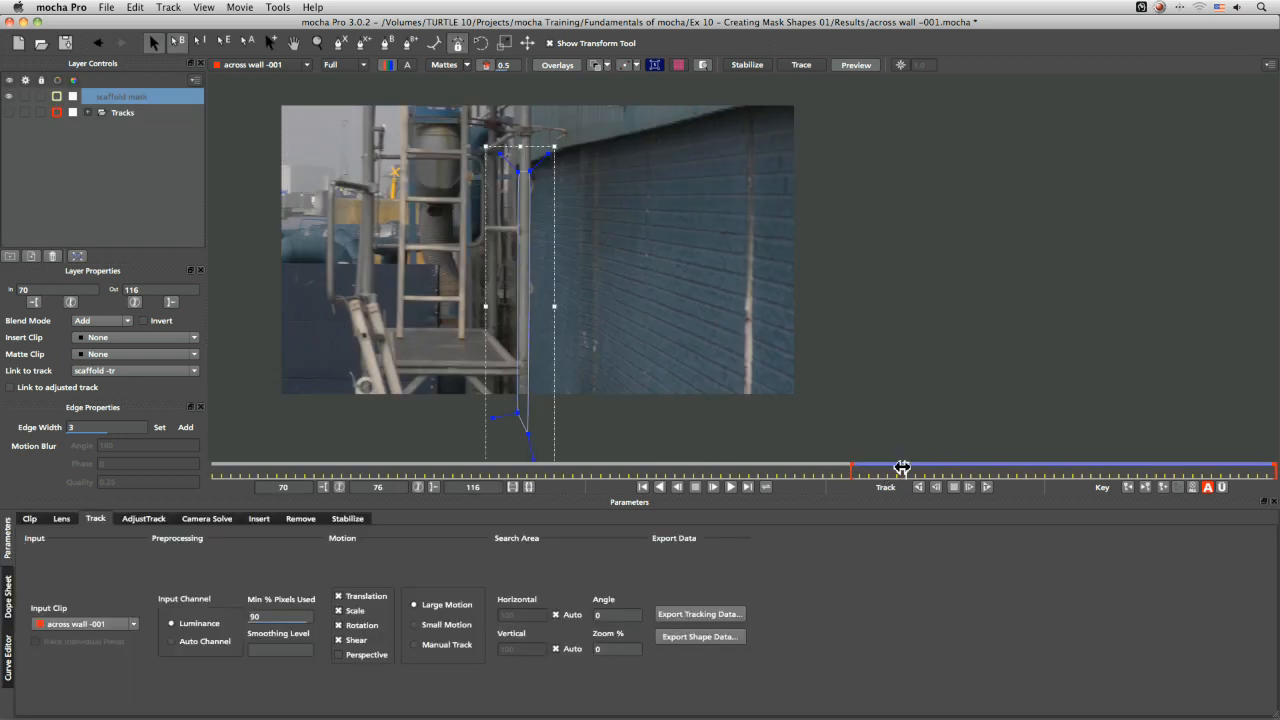
{"action": "left_click_drag", "start_coordinate": [898, 470], "coordinate": [847, 472]}
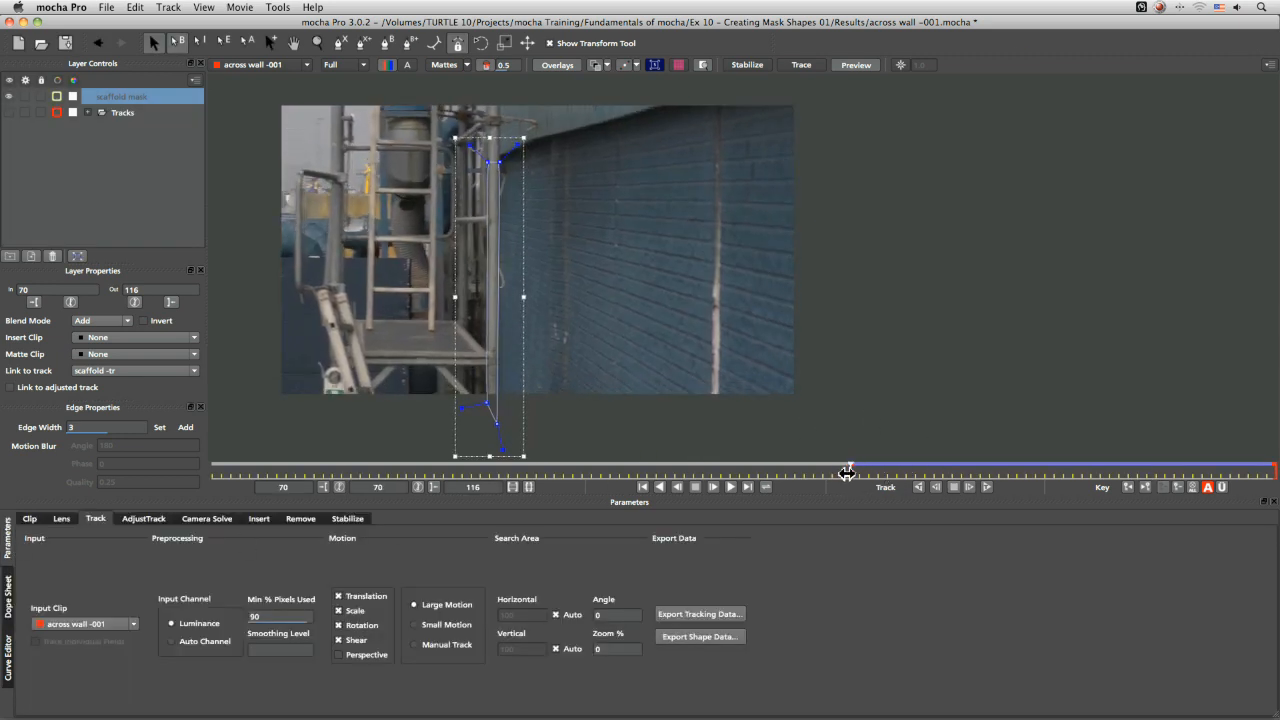
{"action": "left_click", "coordinate": [736, 488]}
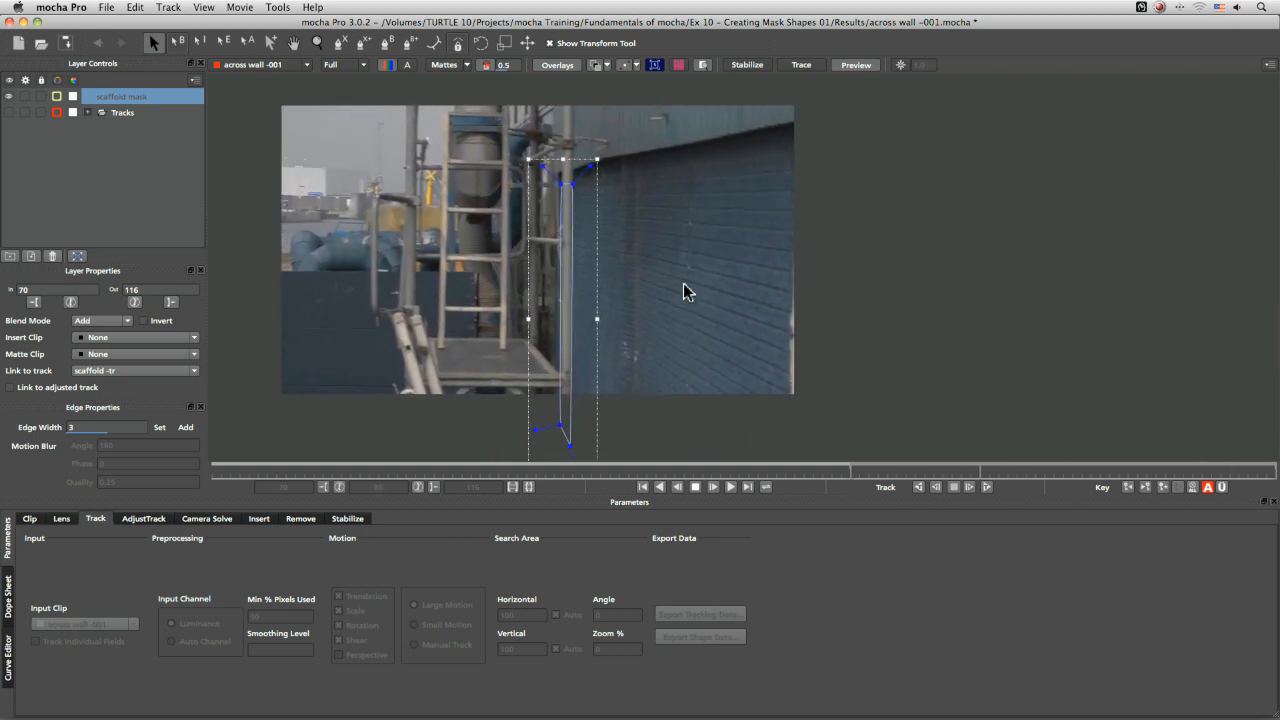
{"action": "key", "text": "z"}
{"action": "left_click_drag", "start_coordinate": [602, 300], "coordinate": [567, 153]}
{"action": "key", "text": "x"}
{"action": "left_click_drag", "start_coordinate": [678, 221], "coordinate": [777, 394]}
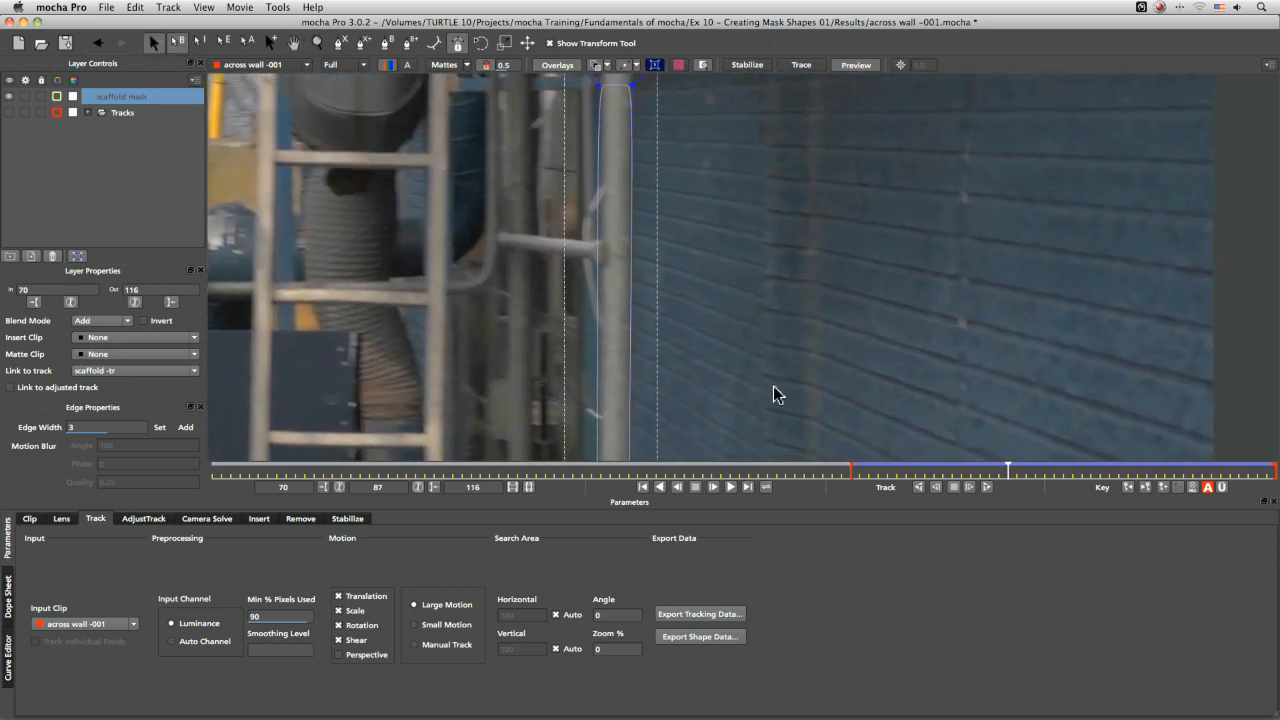
Scrub between frames 70 and 114 to inspect how the mask edge follows the pole
{"action": "left_click_drag", "start_coordinate": [1015, 470], "coordinate": [1251, 470]}
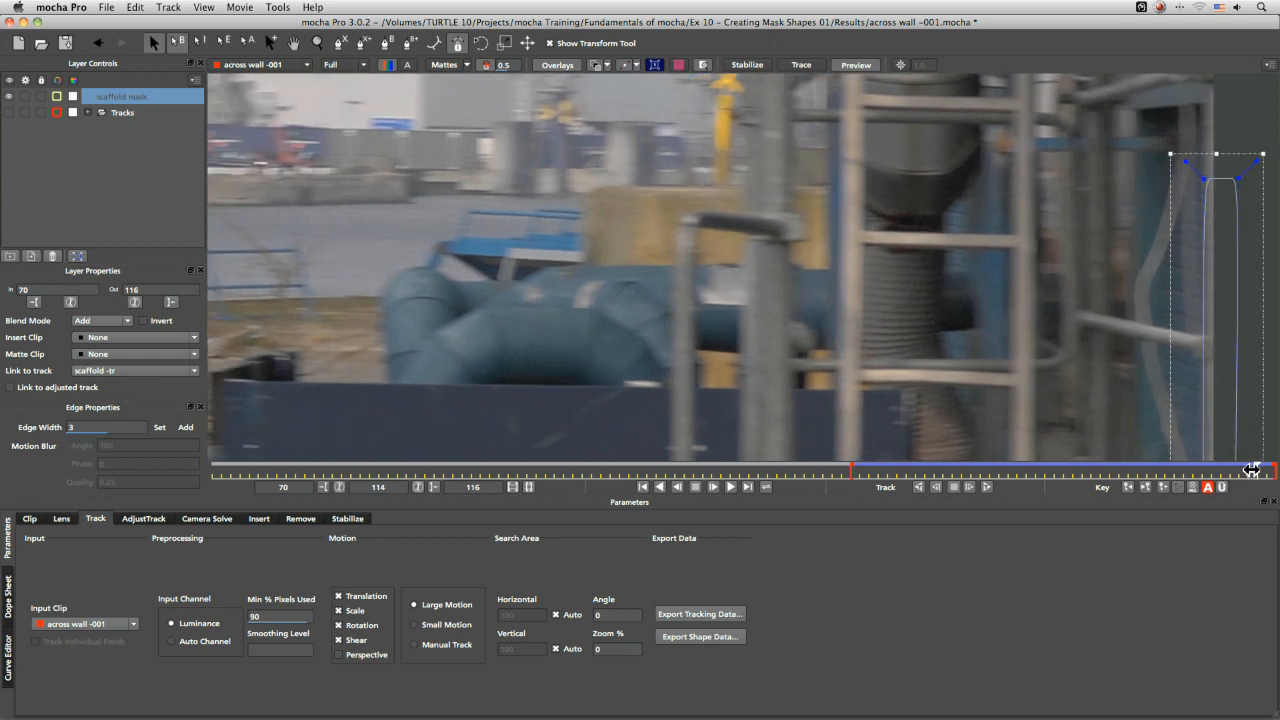
{"action": "key", "text": "x"}
{"action": "left_click_drag", "start_coordinate": [1045, 399], "coordinate": [515, 285]}
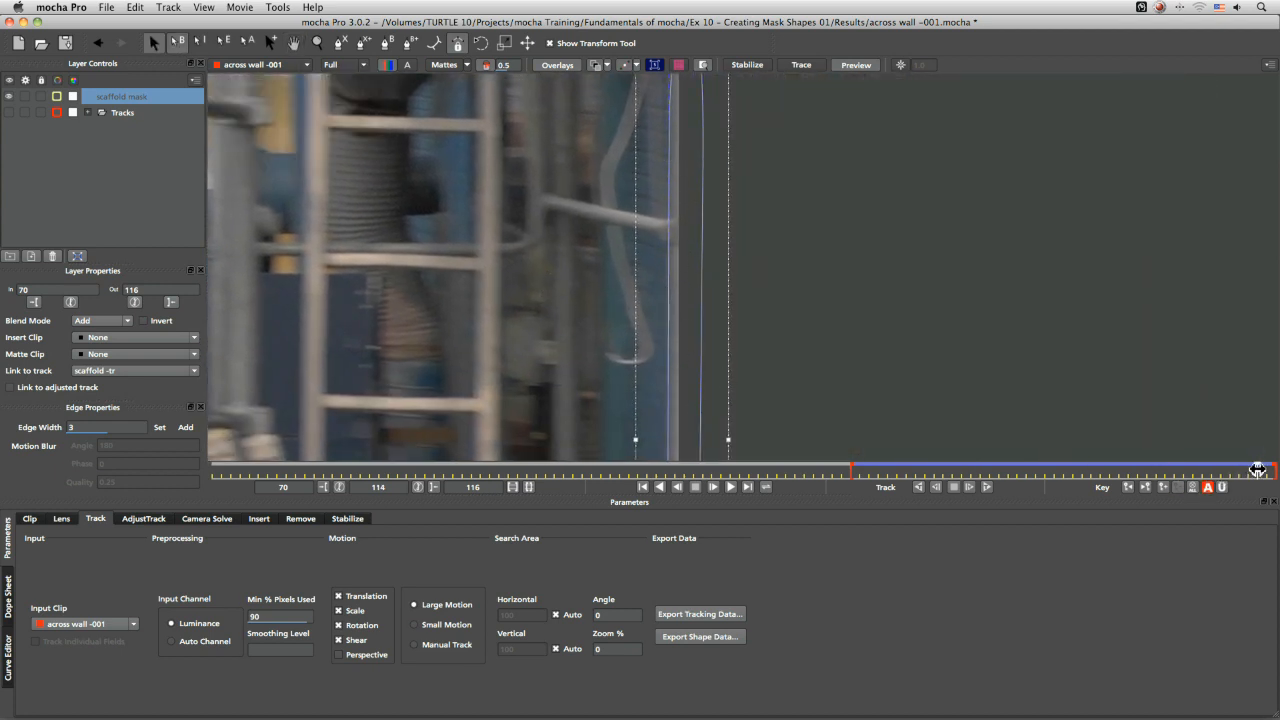
{"action": "left_click_drag", "start_coordinate": [1257, 476], "coordinate": [1120, 485]}
{"action": "key", "text": "x"}
{"action": "left_click_drag", "start_coordinate": [445, 392], "coordinate": [884, 384]}
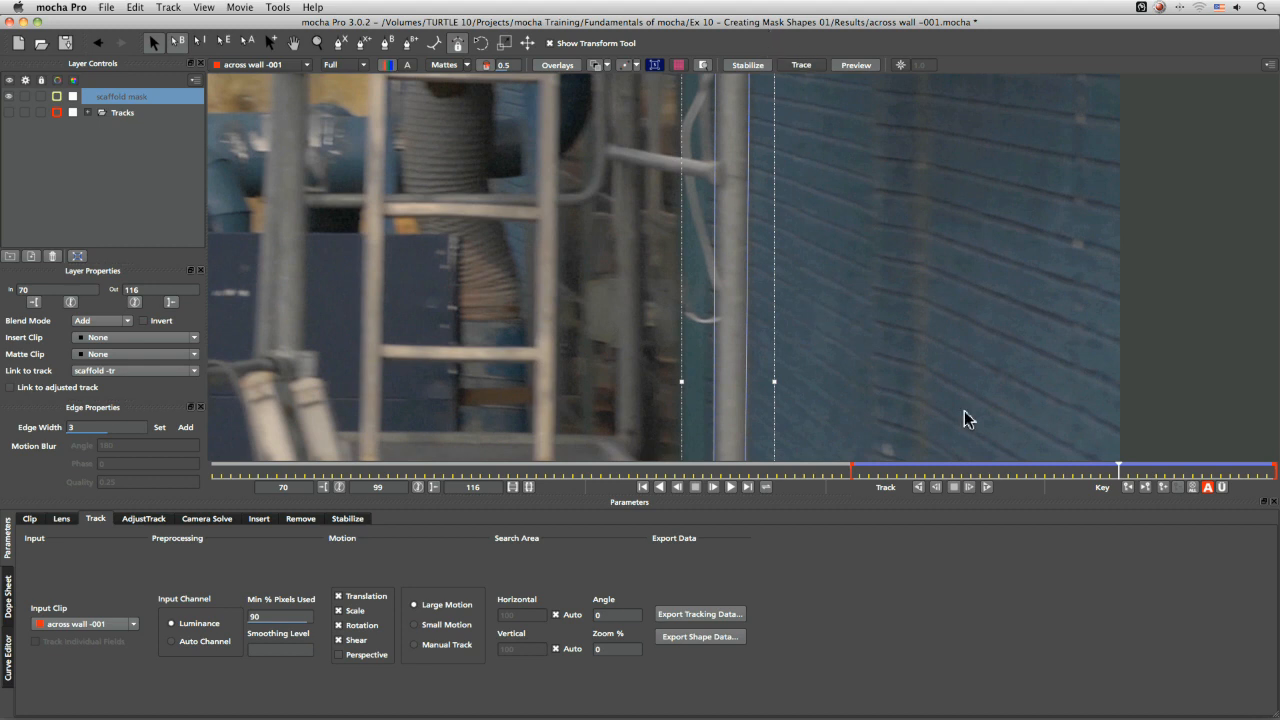
{"action": "mouse_move", "coordinate": [1122, 470]}
{"action": "left_mouse_down"}
{"action": "mouse_move", "coordinate": [1240, 472]}
{"action": "mouse_move", "coordinate": [857, 475]}
{"action": "mouse_move", "coordinate": [1109, 475]}
{"action": "left_mouse_up"}
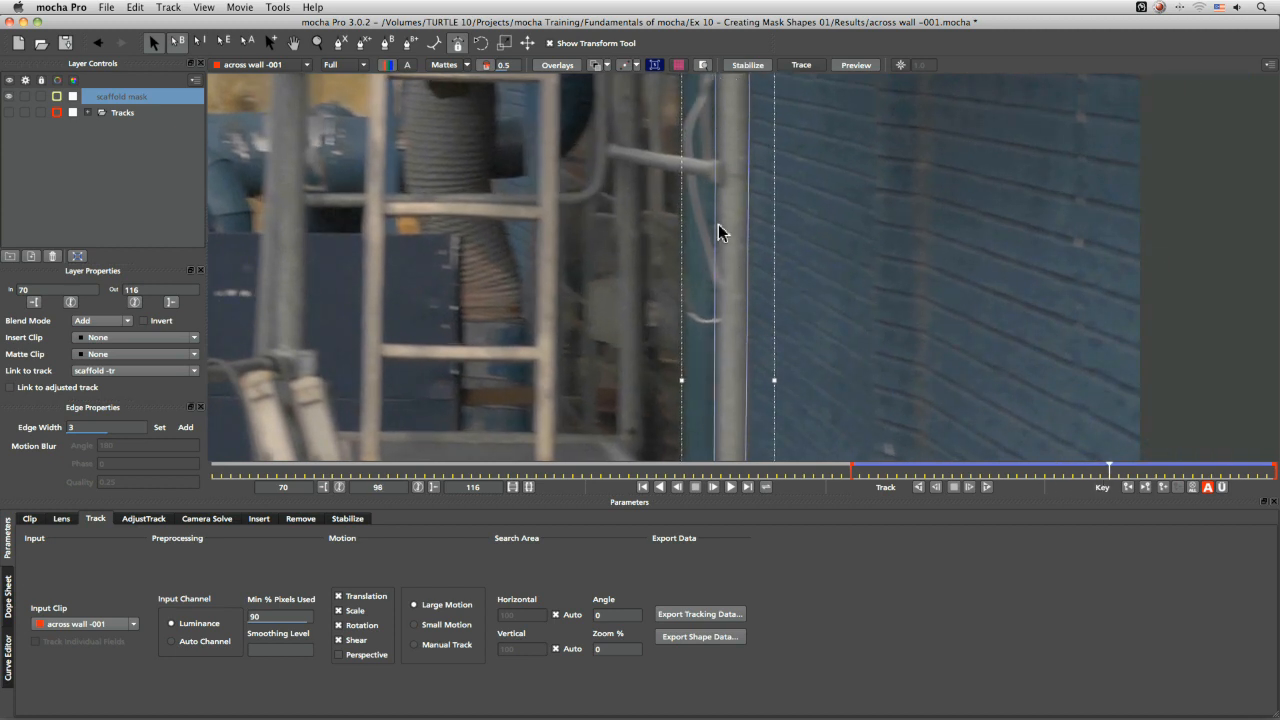
{"action": "left_click_drag", "start_coordinate": [1108, 471], "coordinate": [852, 478]}
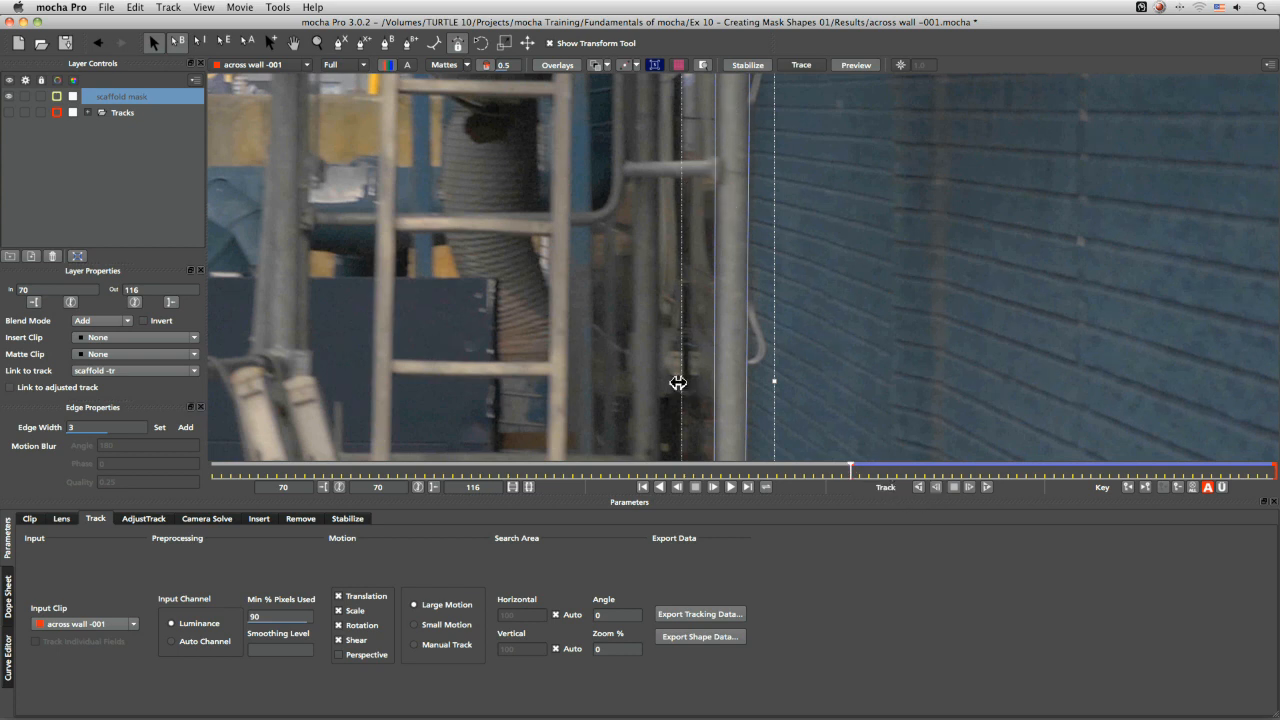
{"action": "left_click_drag", "start_coordinate": [888, 468], "coordinate": [849, 478]}
{"action": "key", "text": "z"}
{"action": "left_click_drag", "start_coordinate": [799, 290], "coordinate": [811, 417]}
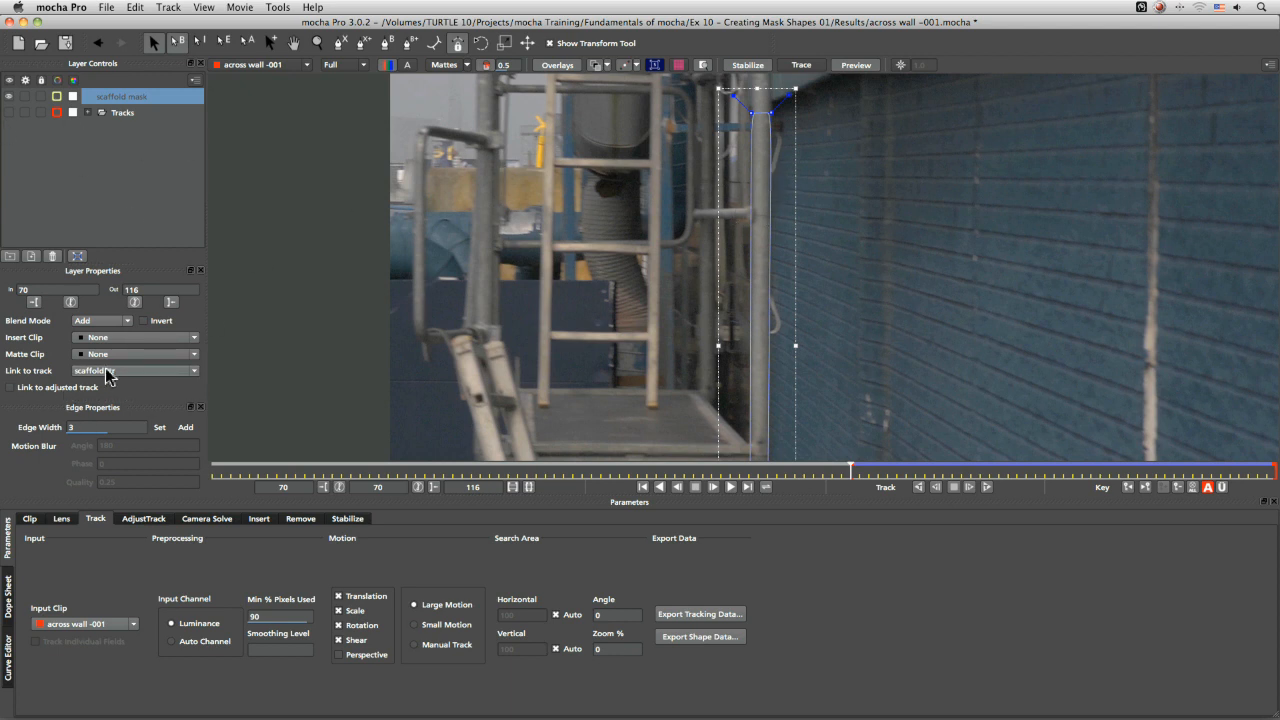
Draw a new X-spline shape around the horizontal crossbar that joins the pole at frame 70
{"action": "left_click", "coordinate": [130, 152]}
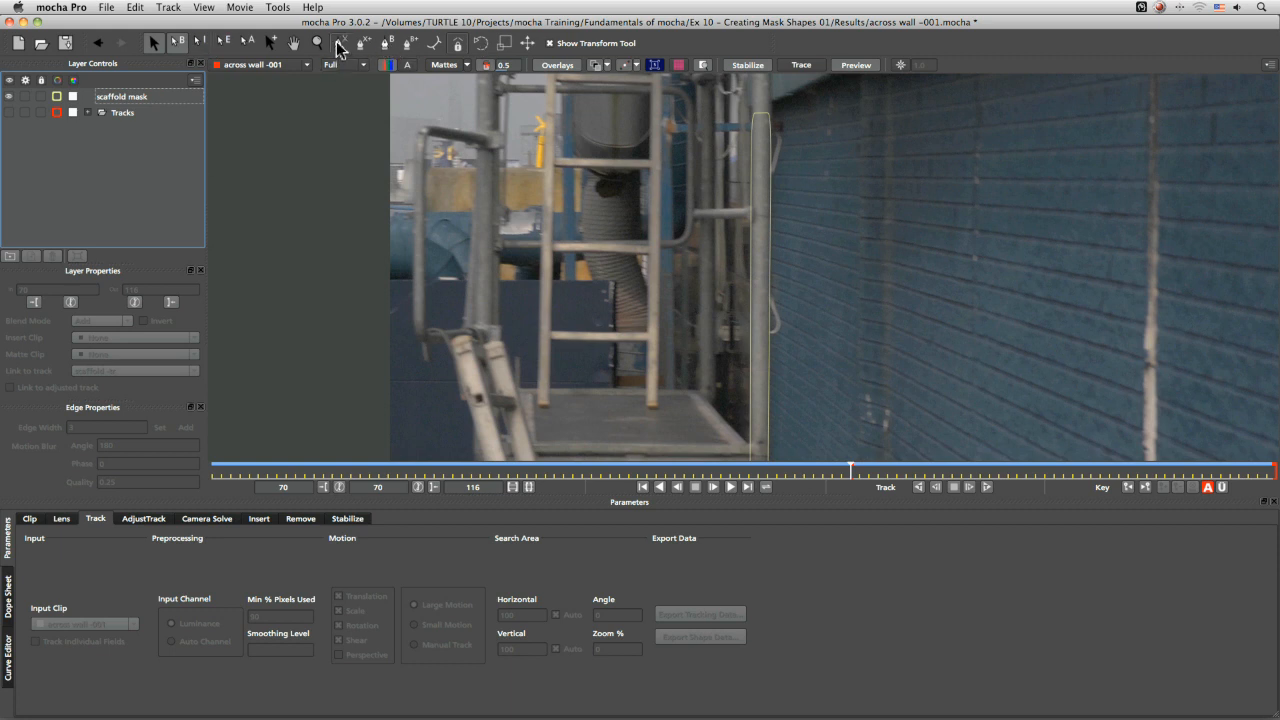
{"action": "left_click", "coordinate": [341, 43]}
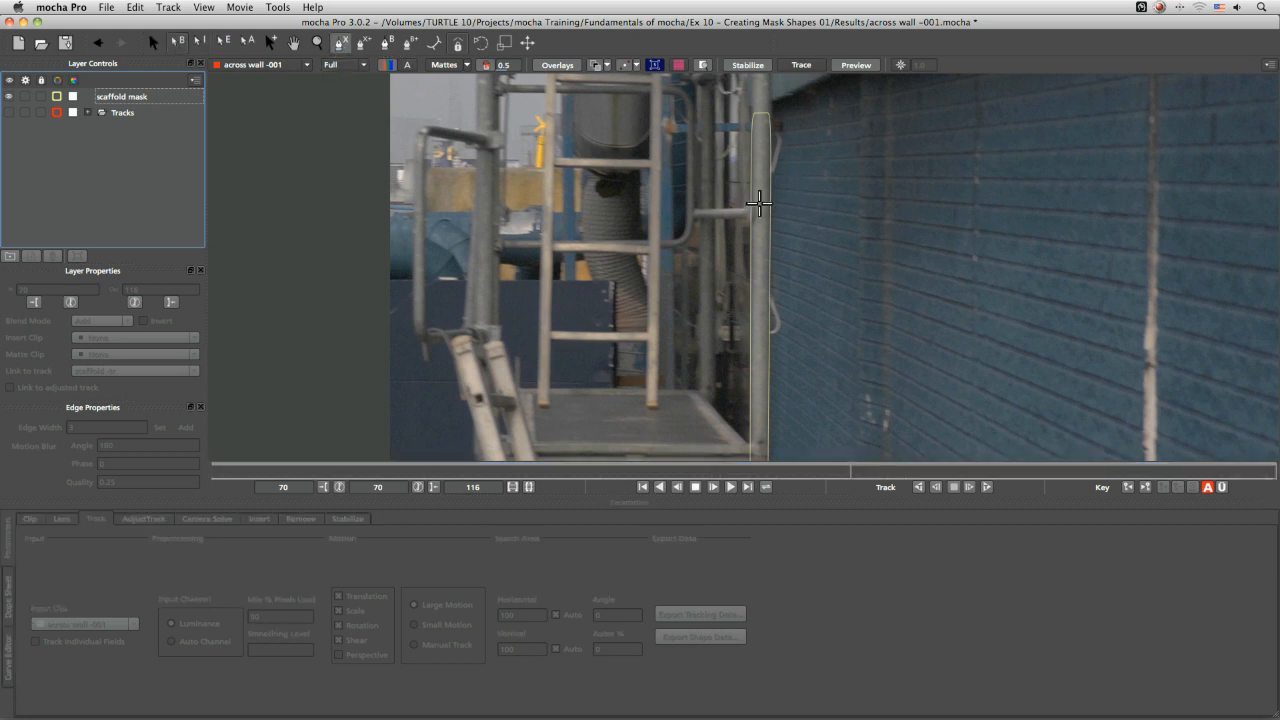
{"action": "left_click", "coordinate": [755, 205]}
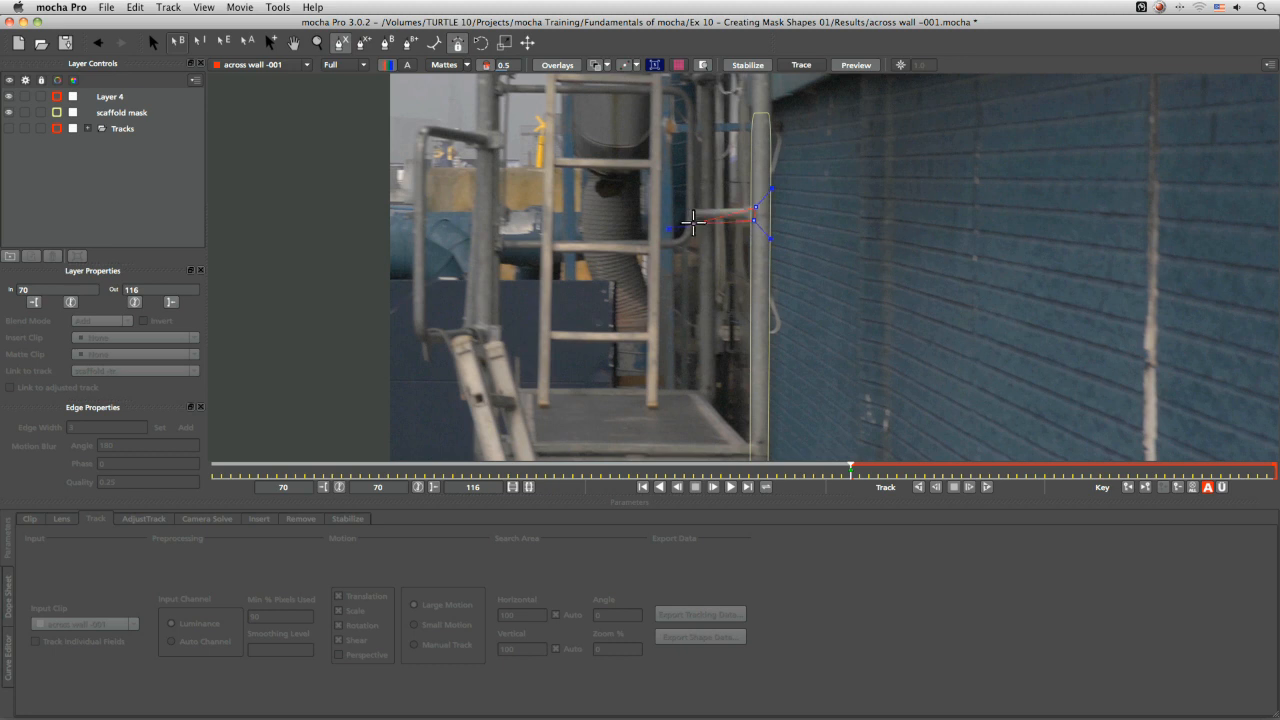
{"action": "right_click", "coordinate": [690, 206]}
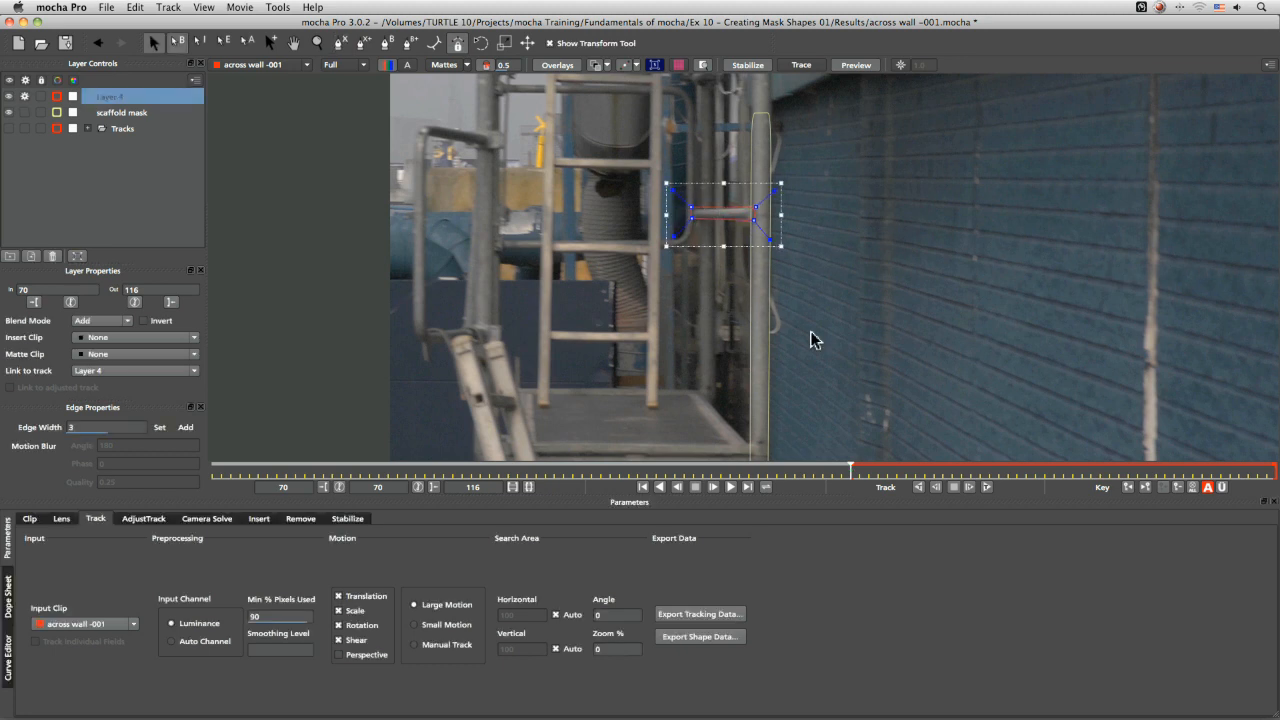
Zoom in on the crossbar and adjust the new shape's points and handles to outline it
{"action": "key", "text": "z"}
{"action": "left_click_drag", "start_coordinate": [717, 240], "coordinate": [729, 345]}
{"action": "key", "text": "x"}
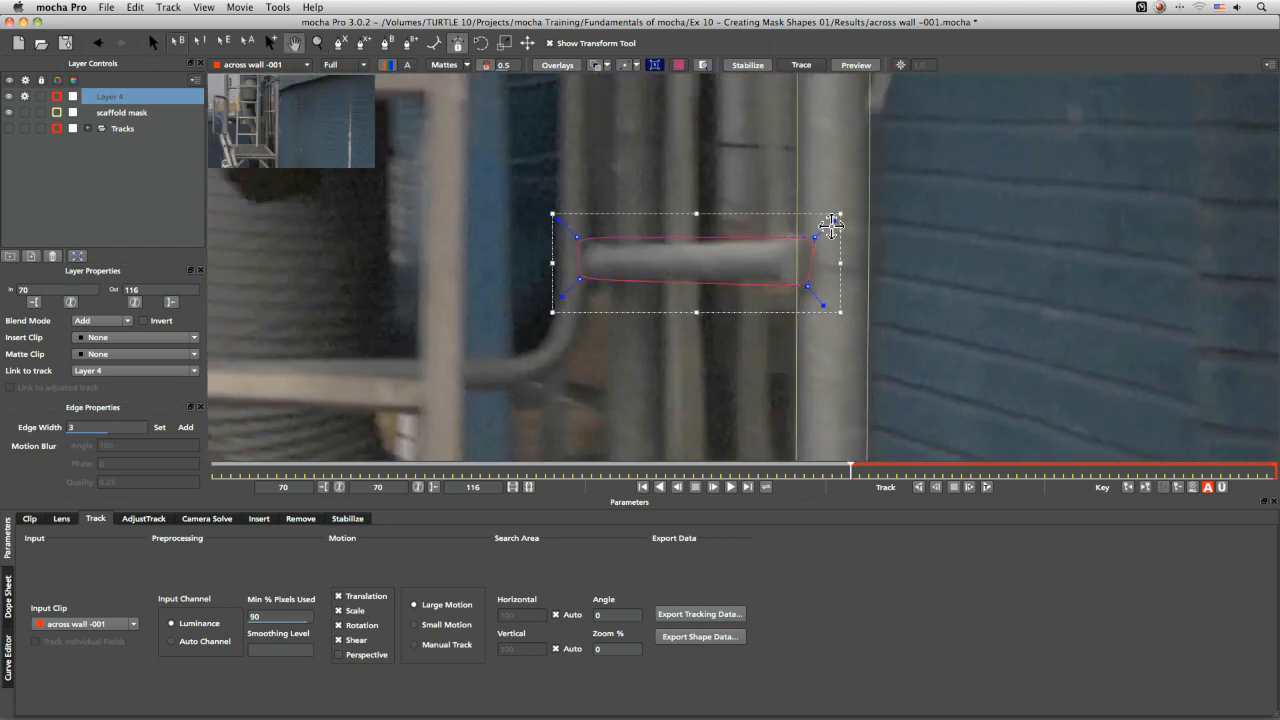
{"action": "key", "text": "q"}
{"action": "left_click_drag", "start_coordinate": [813, 236], "coordinate": [812, 241]}
{"action": "left_click", "coordinate": [591, 44]}
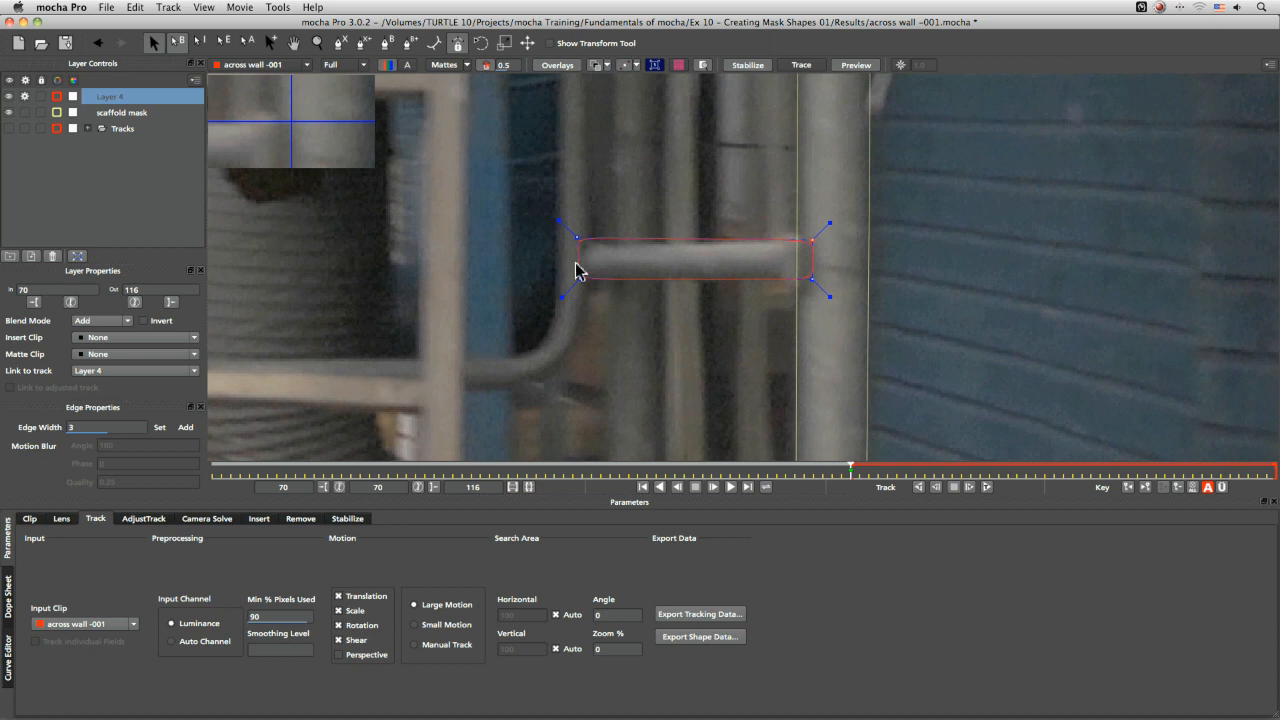
{"action": "left_click_drag", "start_coordinate": [577, 278], "coordinate": [575, 283]}
{"action": "left_click_drag", "start_coordinate": [812, 241], "coordinate": [775, 236]}
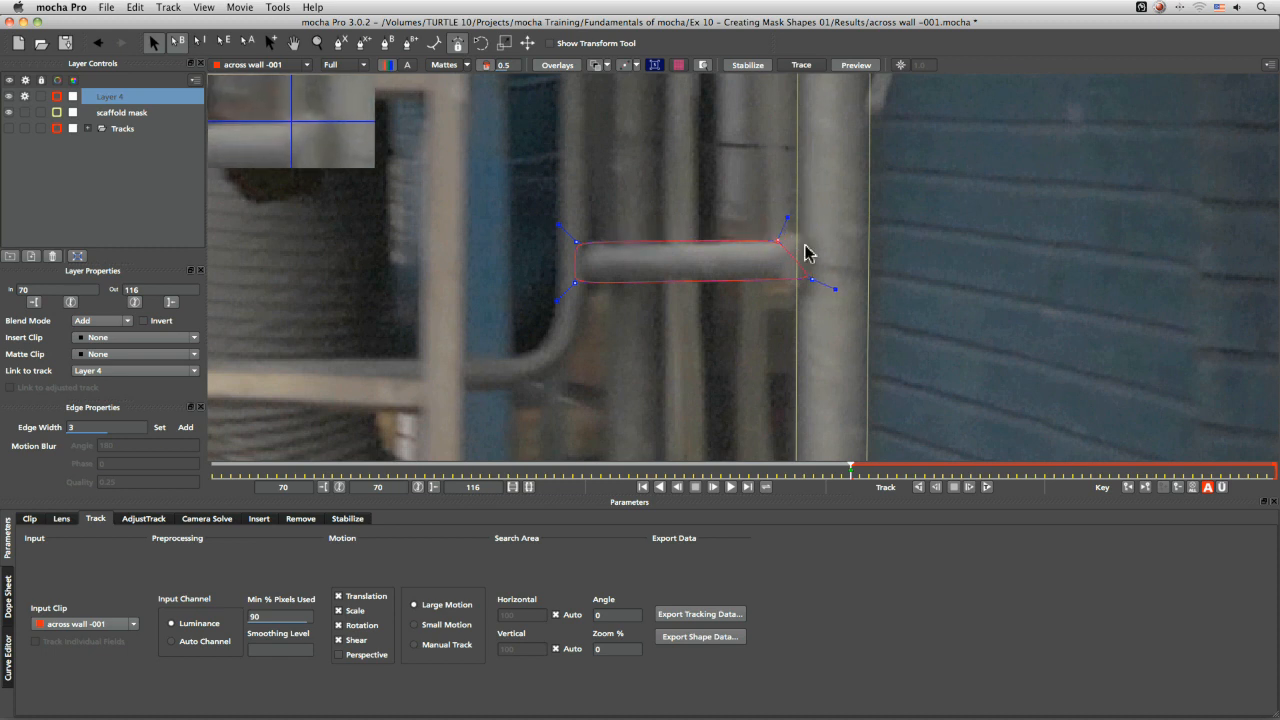
Add a point at the shape's right end where the crossbar meets the pole and refine the neighbouring points
{"action": "left_click", "coordinate": [270, 42]}
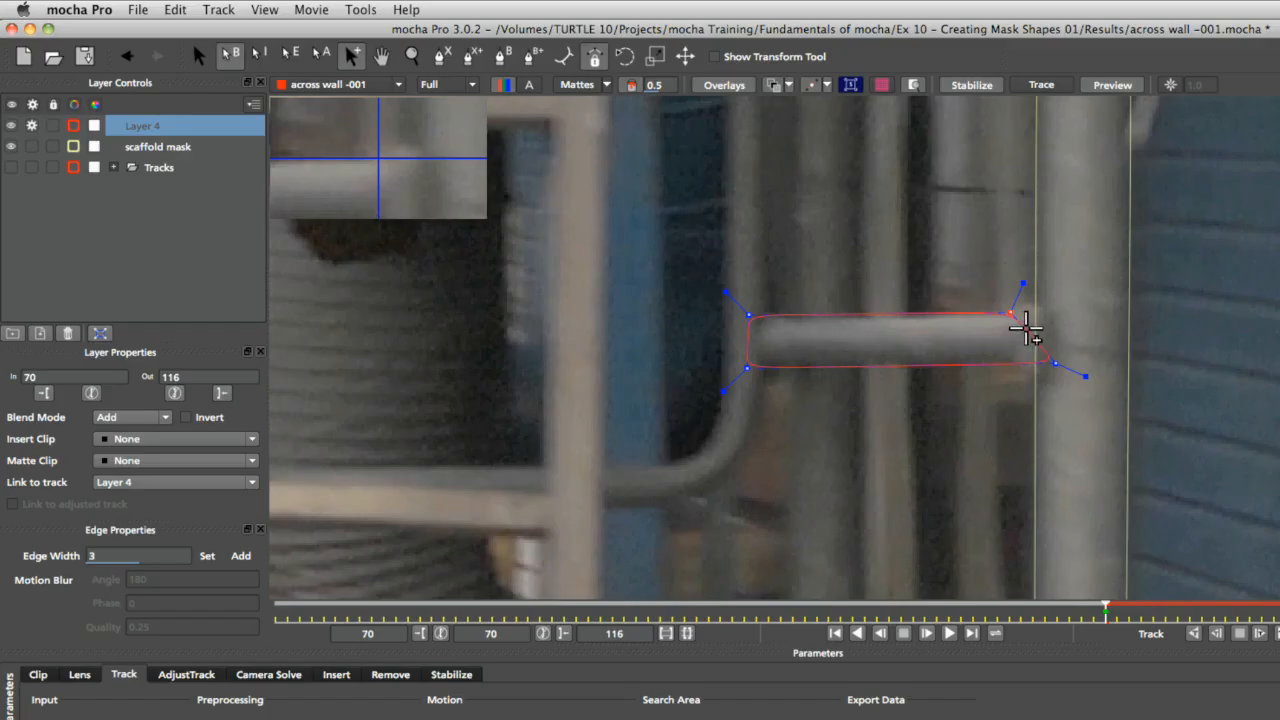
{"action": "left_click_drag", "start_coordinate": [787, 248], "coordinate": [799, 232]}
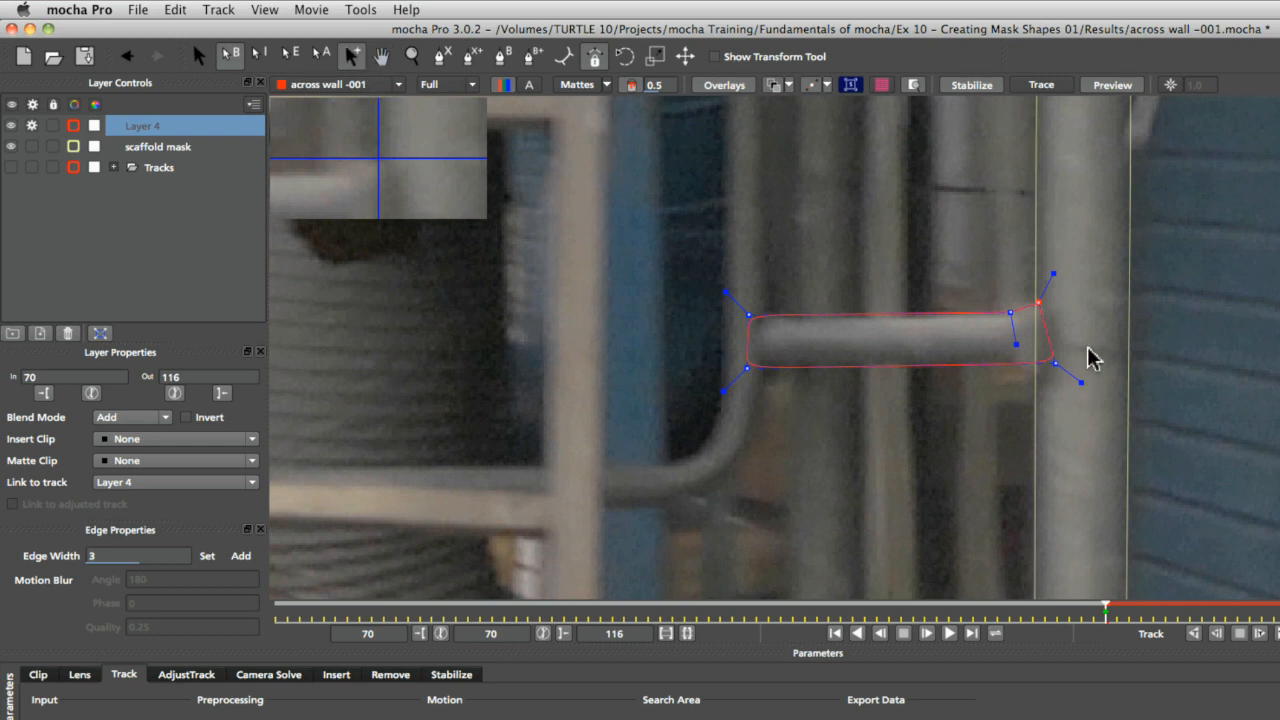
{"action": "mouse_move", "coordinate": [1055, 362]}
{"action": "left_mouse_down"}
{"action": "mouse_move", "coordinate": [1053, 378]}
{"action": "mouse_move", "coordinate": [1012, 361]}
{"action": "mouse_move", "coordinate": [1046, 379]}
{"action": "left_mouse_up"}
{"action": "left_click_drag", "start_coordinate": [1038, 301], "coordinate": [1046, 299]}
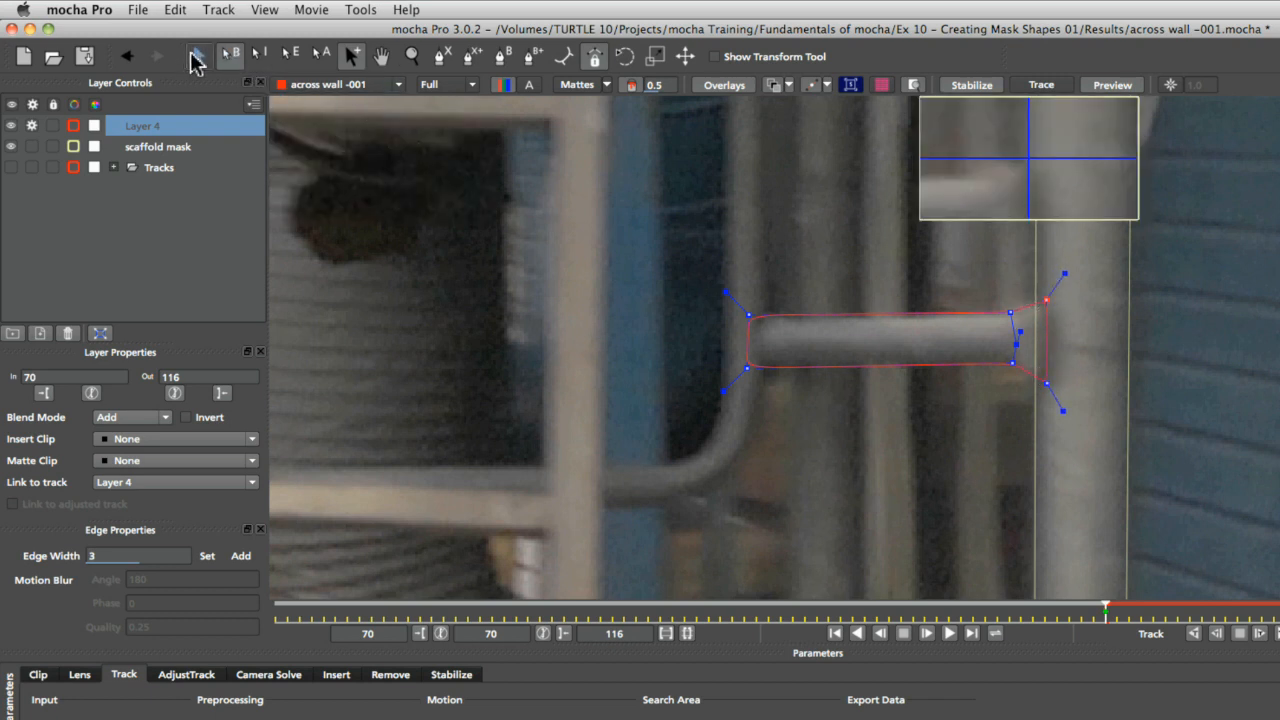
{"action": "left_click", "coordinate": [198, 56]}
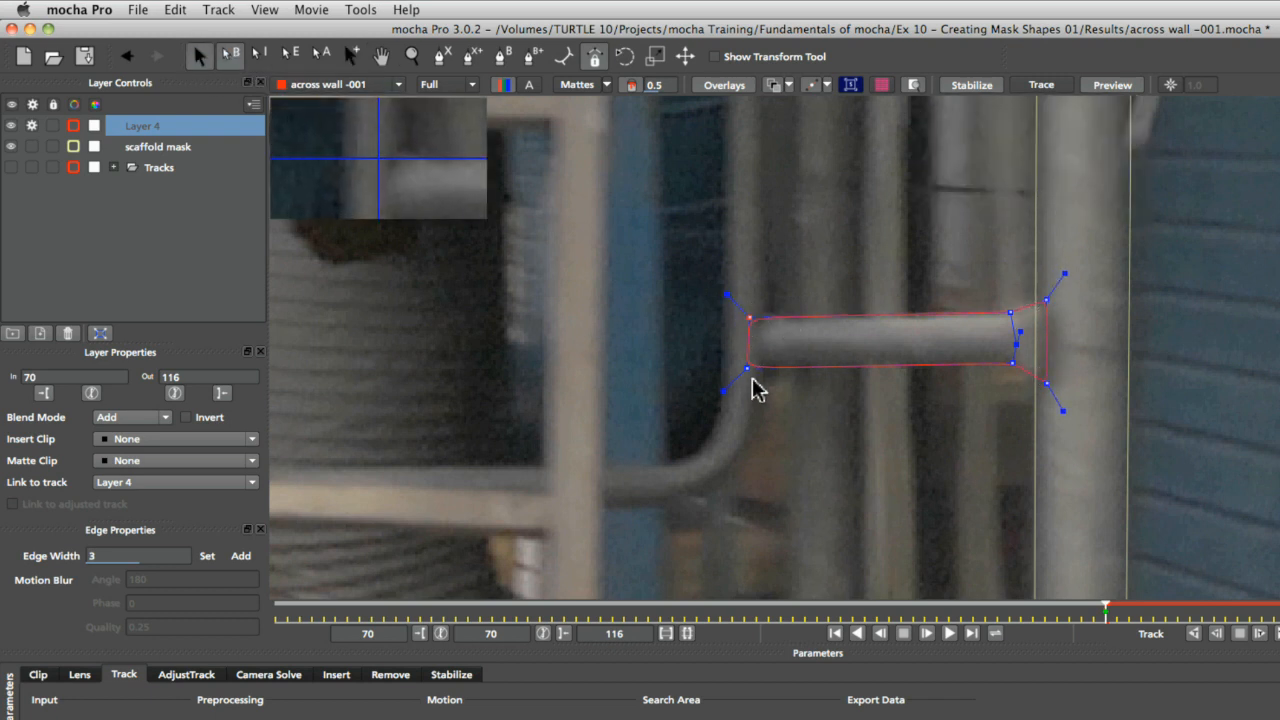
{"action": "left_click_drag", "start_coordinate": [748, 367], "coordinate": [749, 369]}
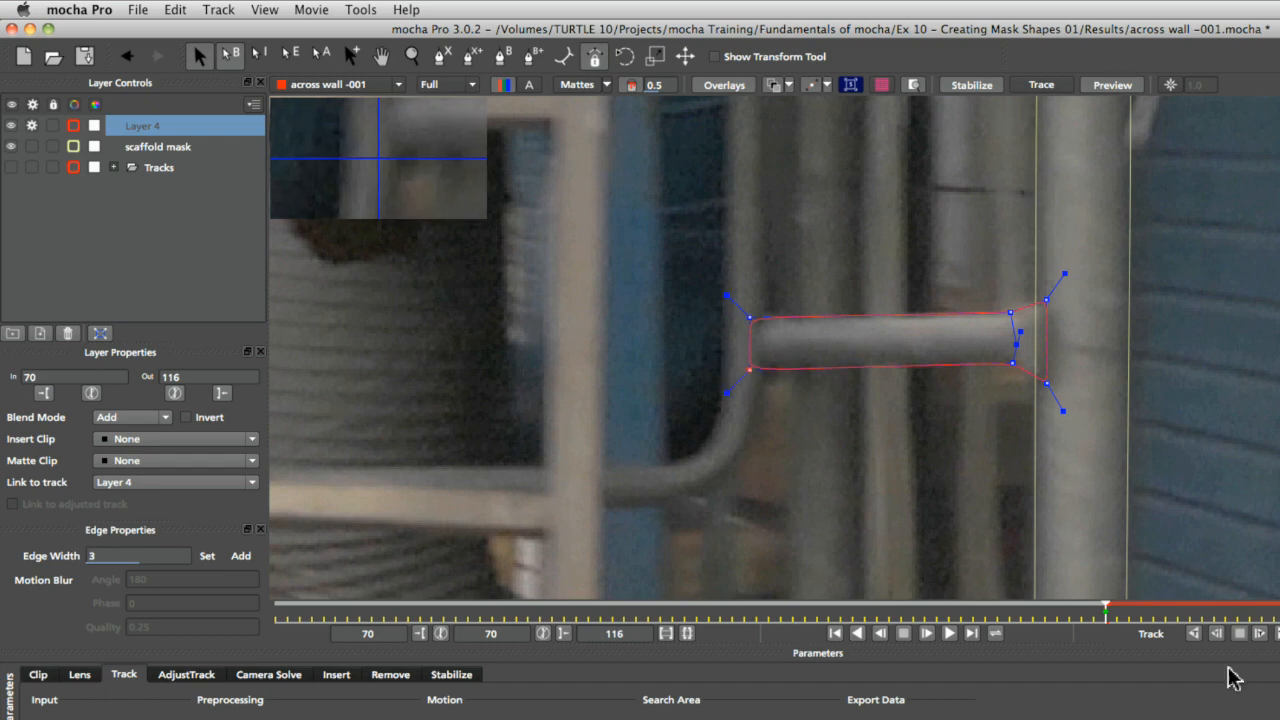
Step to the next frame and back to frame 70 to check the new crossbar shape
{"action": "left_click", "coordinate": [1151, 607]}
{"action": "left_click", "coordinate": [1129, 608]}
{"action": "mouse_move", "coordinate": [1118, 612]}
{"action": "left_mouse_down"}
{"action": "mouse_move", "coordinate": [1229, 610]}
{"action": "mouse_move", "coordinate": [1116, 612]}
{"action": "left_mouse_up"}
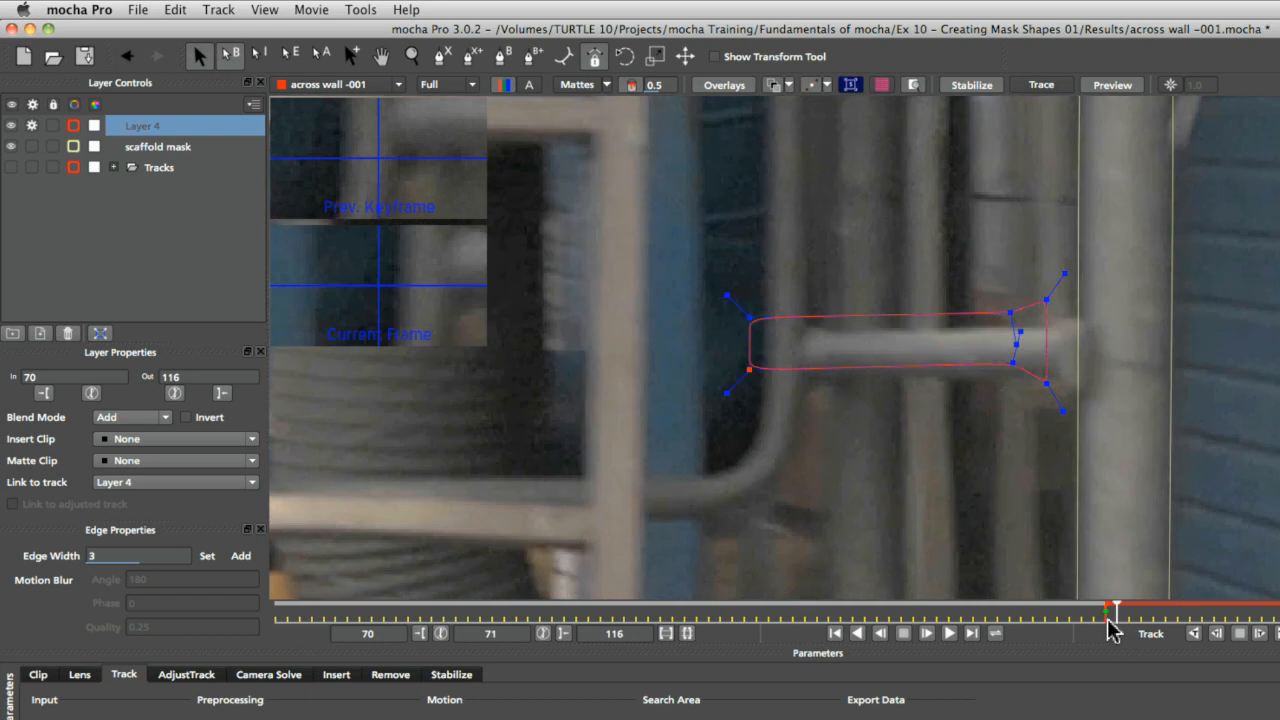
{"action": "left_click", "coordinate": [1106, 608]}
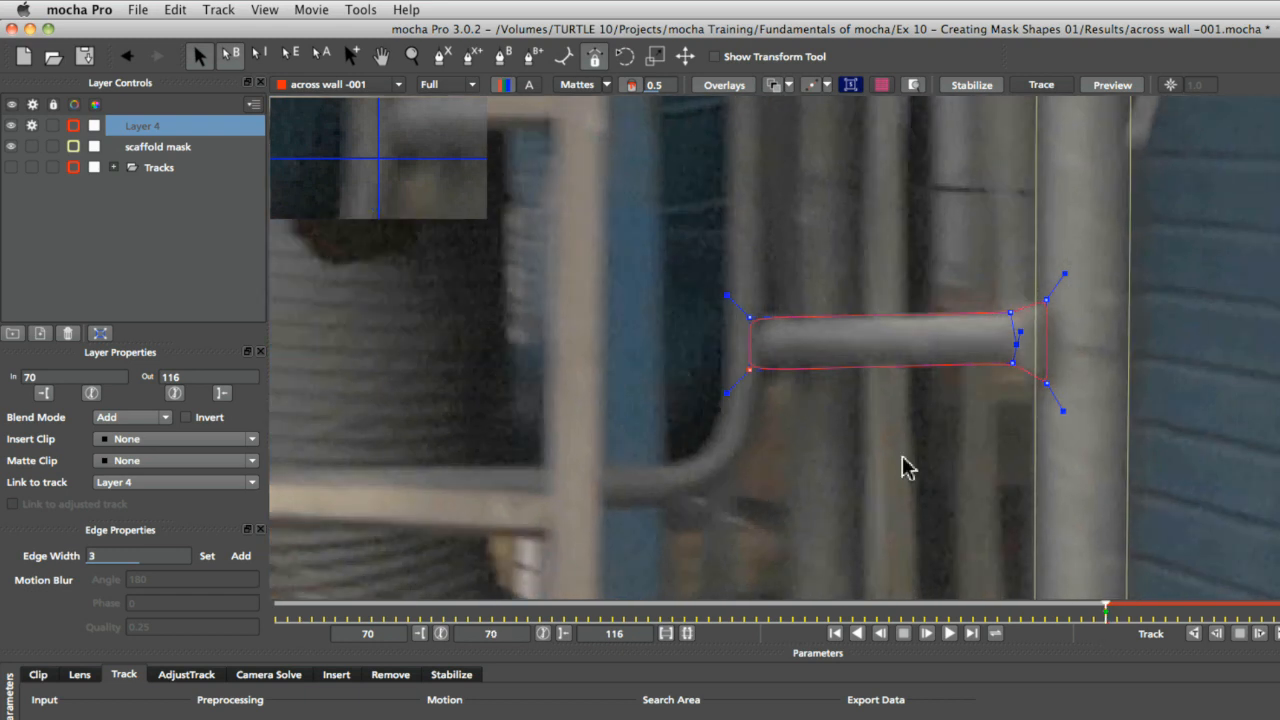
Link the new layer to the scaffold -tr track and rename it crossbar mask
{"action": "left_click", "coordinate": [222, 484]}
{"action": "left_click", "coordinate": [210, 518]}
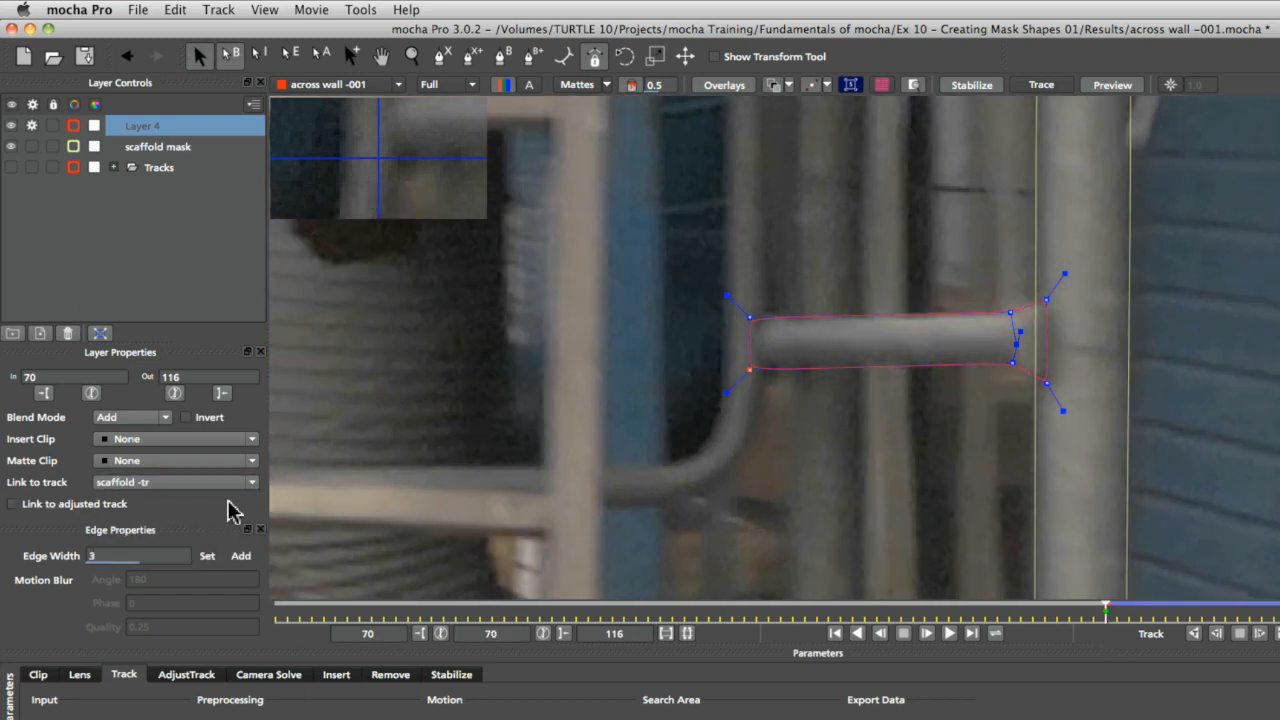
{"action": "double_click", "coordinate": [150, 128]}
{"action": "type", "text": "c"}
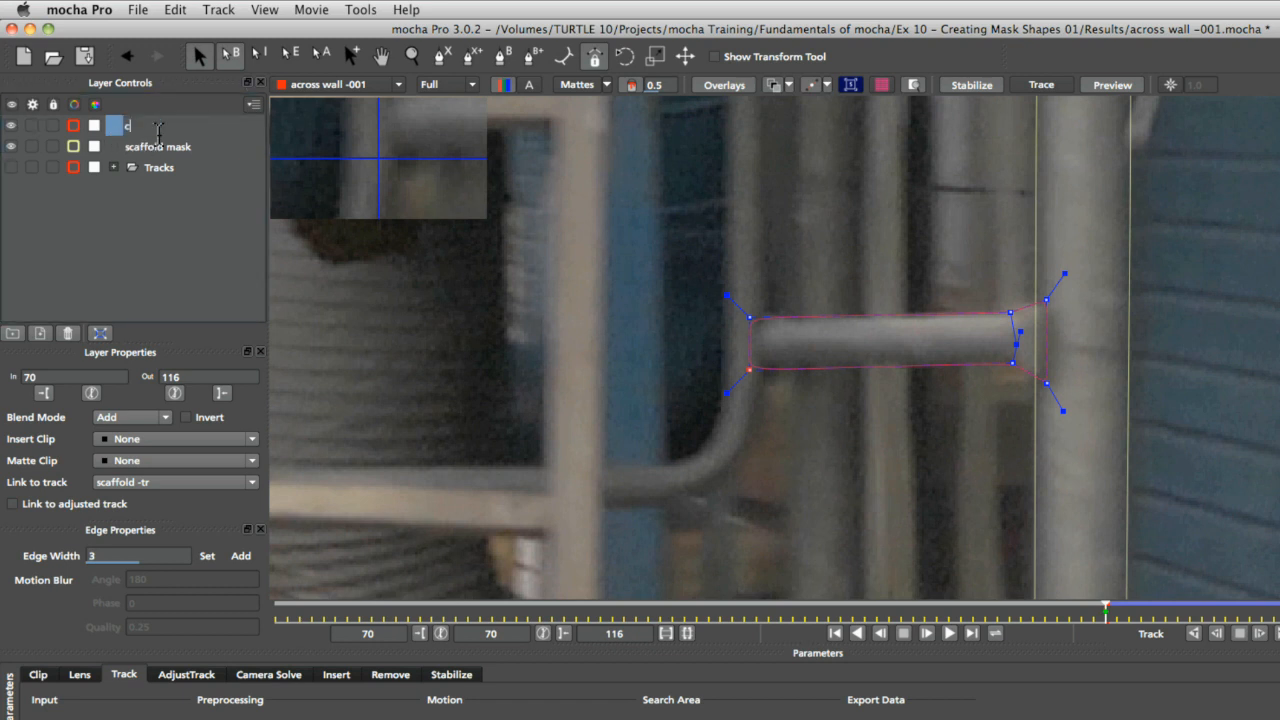
{"action": "type", "text": "rossbar mask"}
{"action": "key", "text": "Return"}
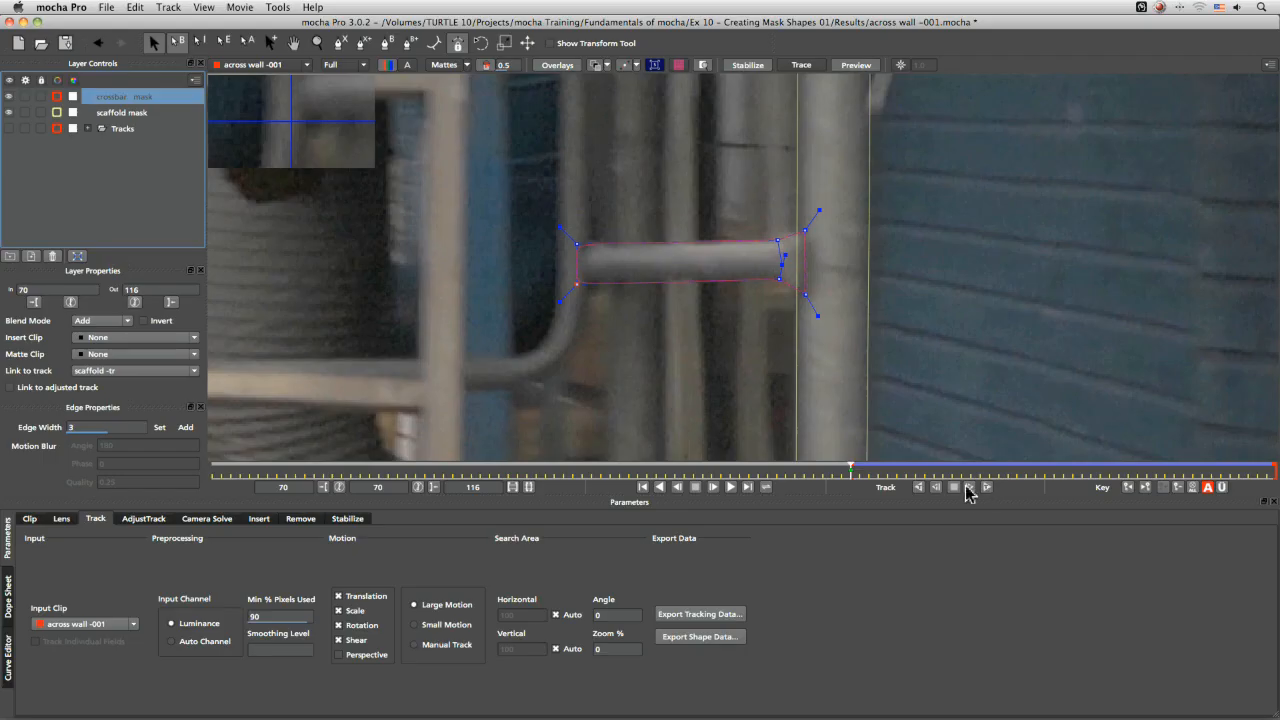
Move to frame 113 and try dragging the mask's left end point, then undo that move
{"action": "left_click", "coordinate": [732, 487]}
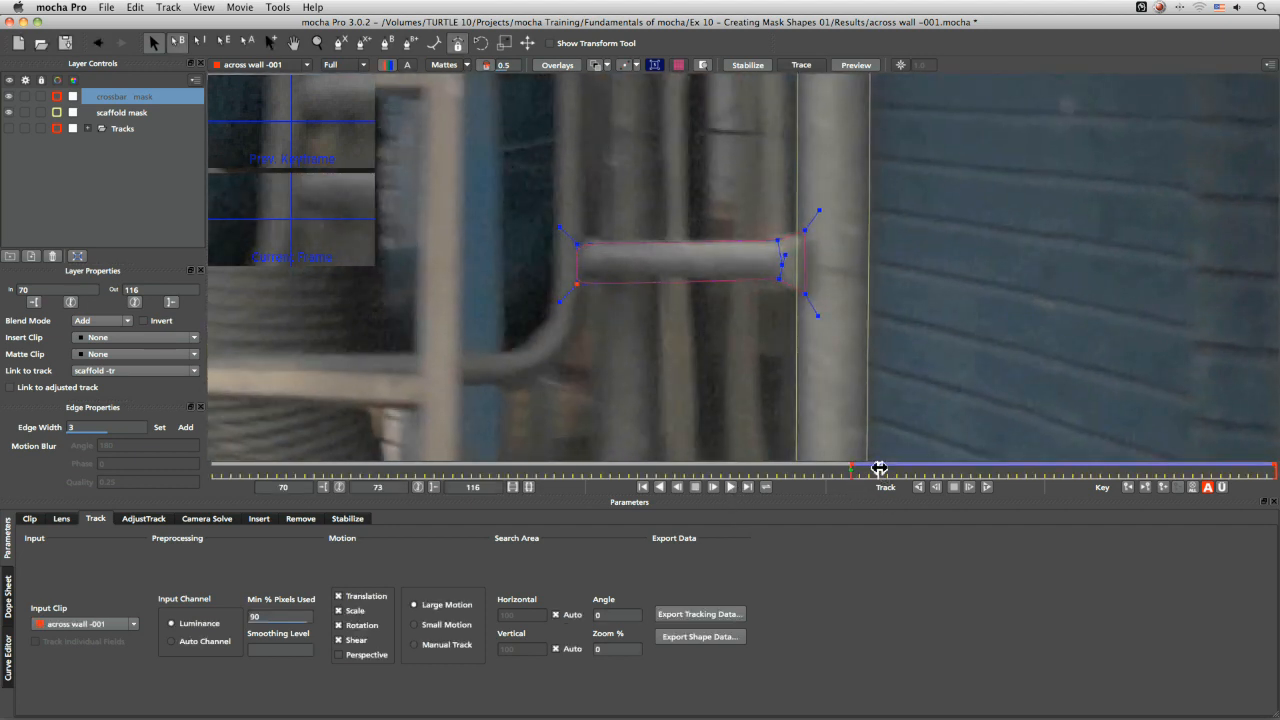
{"action": "left_click_drag", "start_coordinate": [879, 467], "coordinate": [1250, 472]}
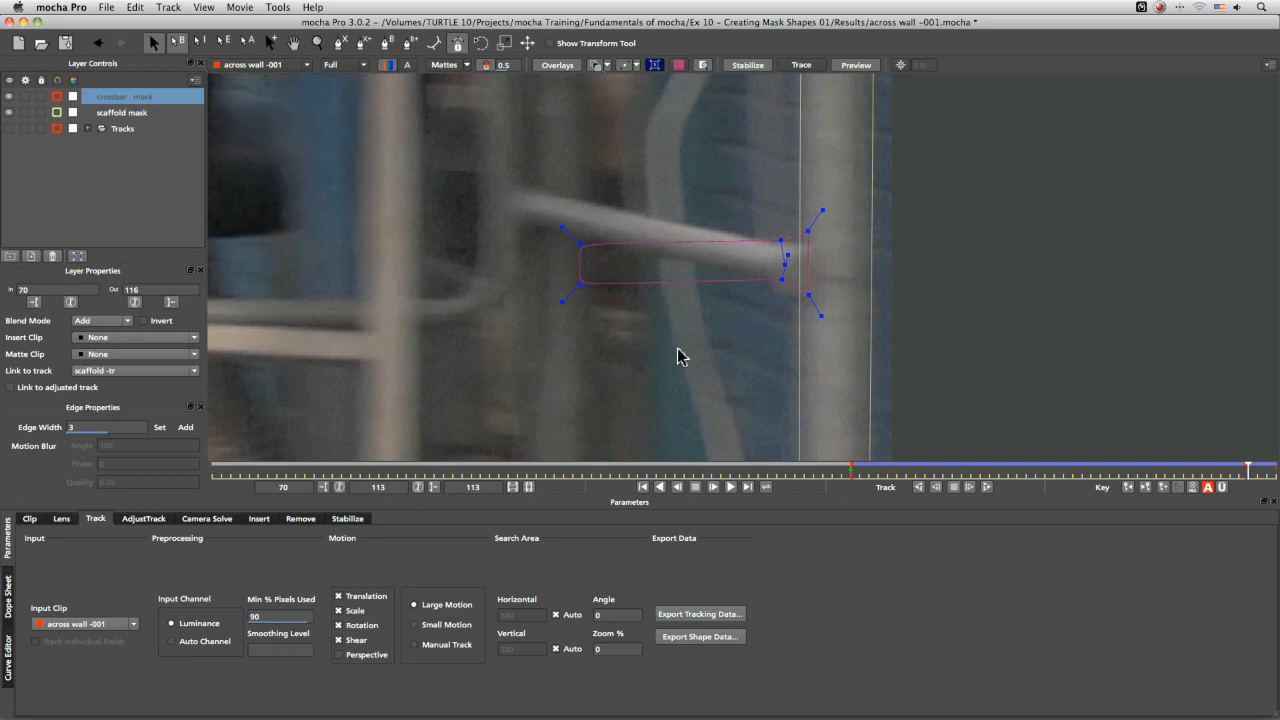
{"action": "left_click_drag", "start_coordinate": [641, 334], "coordinate": [640, 332]}
{"action": "left_click_drag", "start_coordinate": [580, 242], "coordinate": [579, 200]}
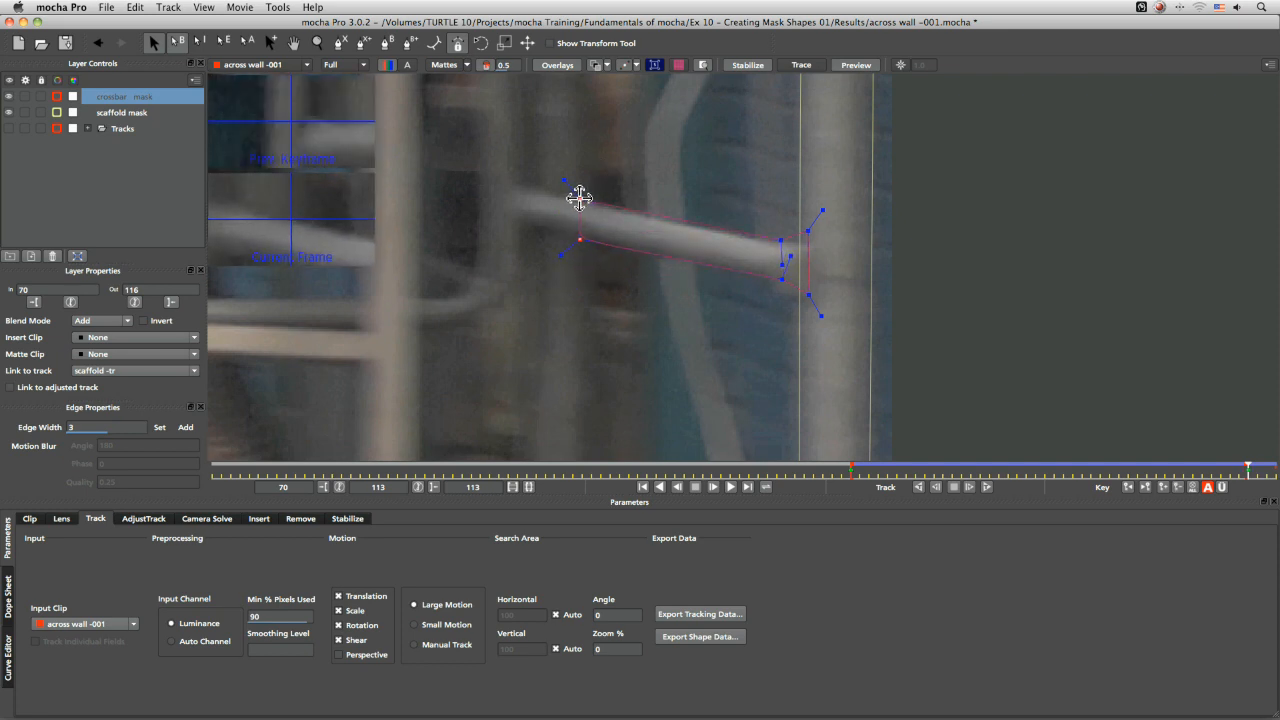
{"action": "key", "text": "super+z"}
{"action": "left_click", "coordinate": [684, 344]}
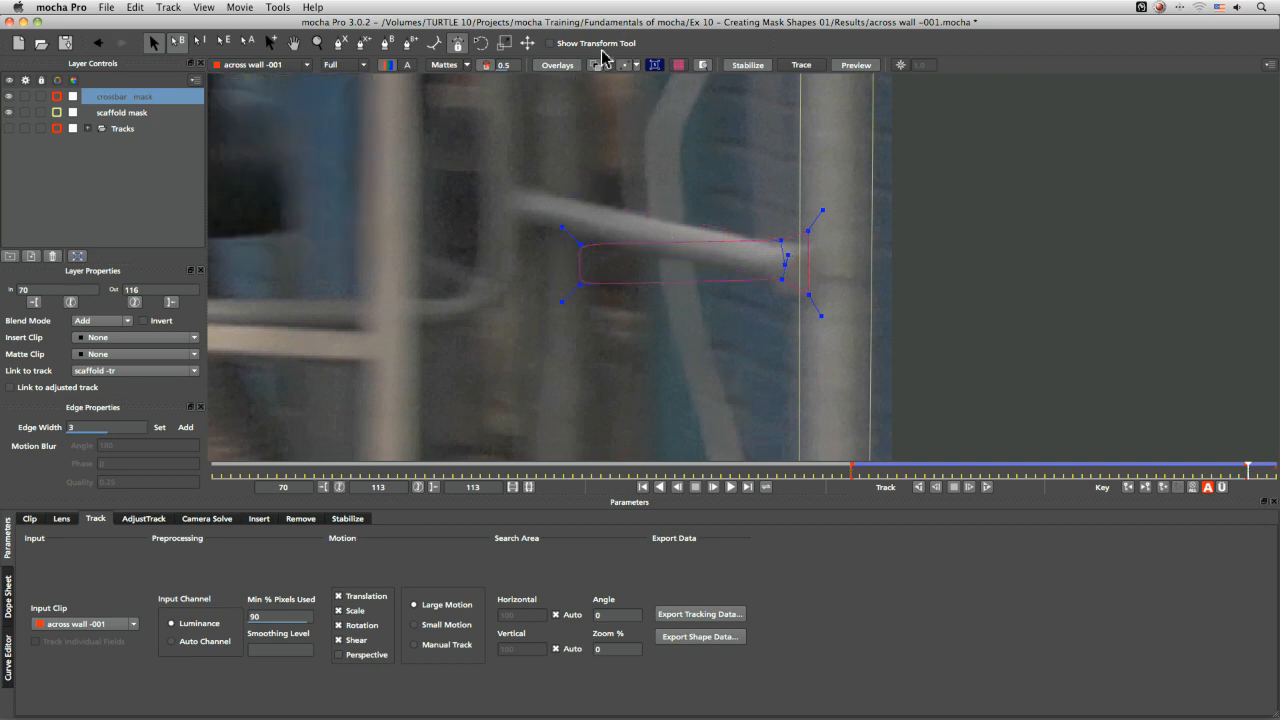
Turn on the transform tool and move the crossbar mask down to fit the crossbar at frame 113
{"action": "left_click", "coordinate": [580, 44]}
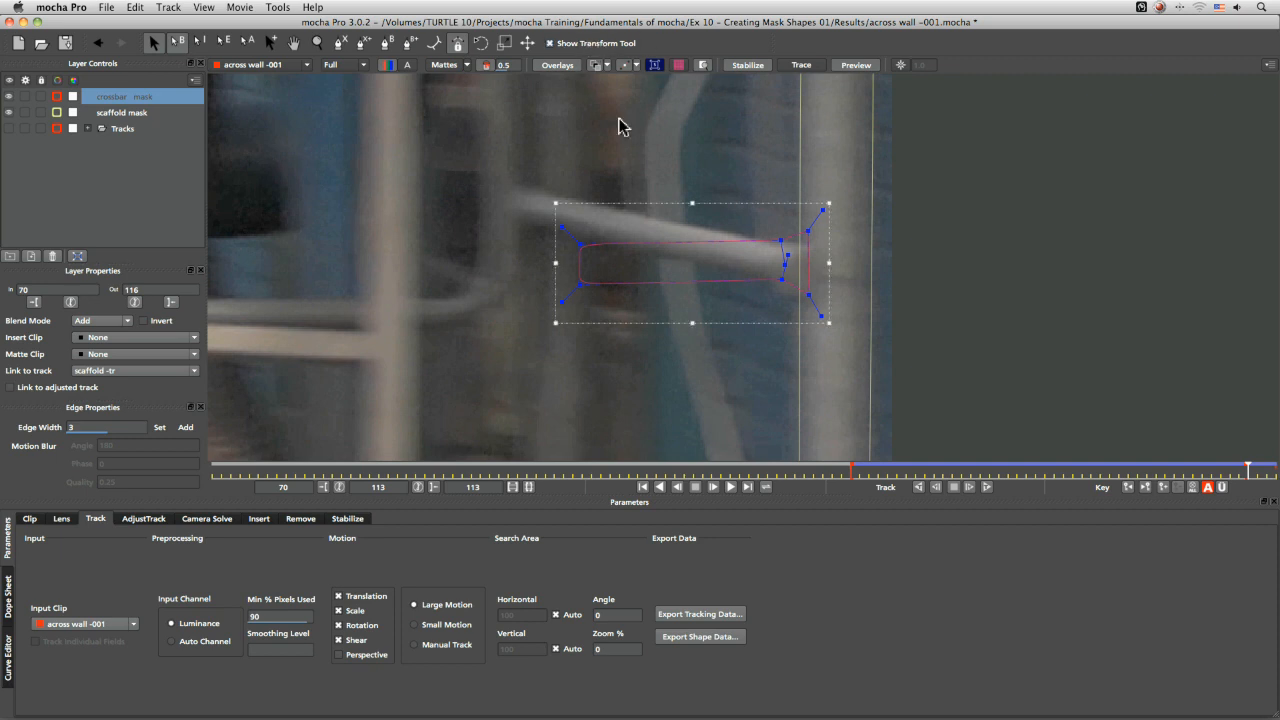
{"action": "left_click_drag", "start_coordinate": [762, 207], "coordinate": [763, 218]}
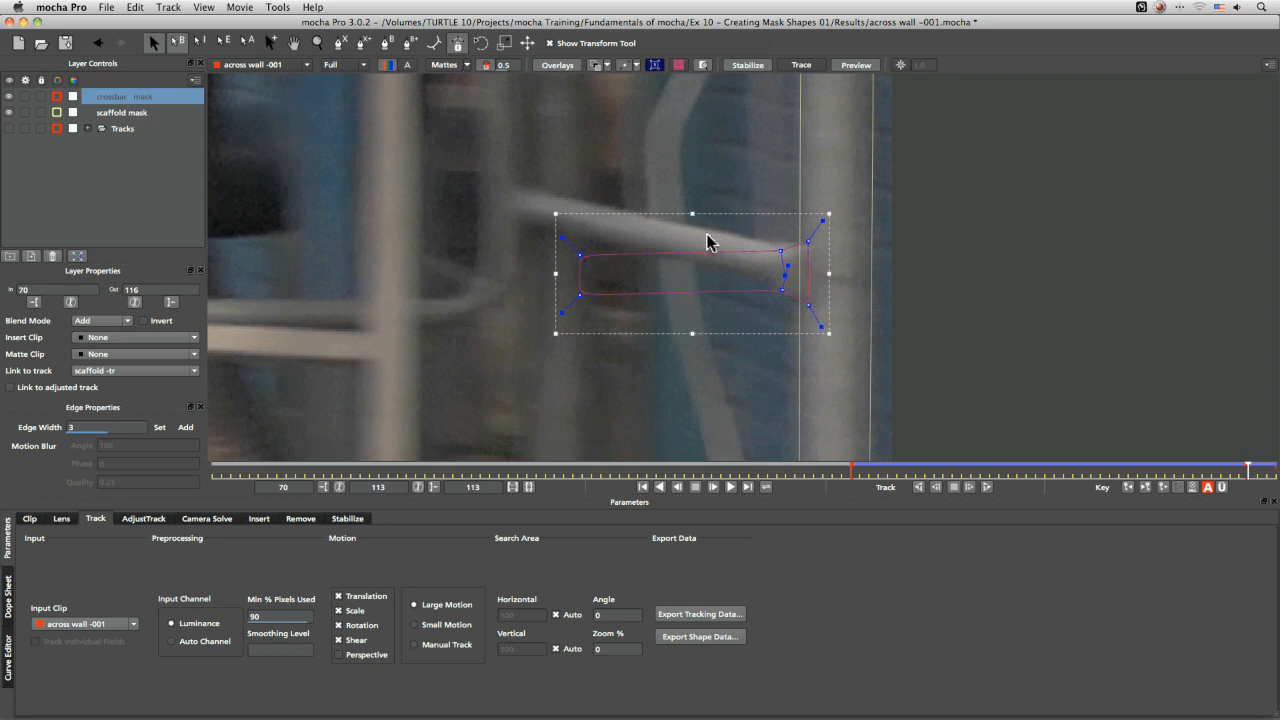
{"action": "key", "text": "Up"}
{"action": "key", "text": "Up"}
{"action": "key", "text": "Up"}
{"action": "key", "text": "Down"}
{"action": "key", "text": "Down"}
{"action": "key", "text": "Down"}
{"action": "key", "text": "Down"}
{"action": "key", "text": "Down"}
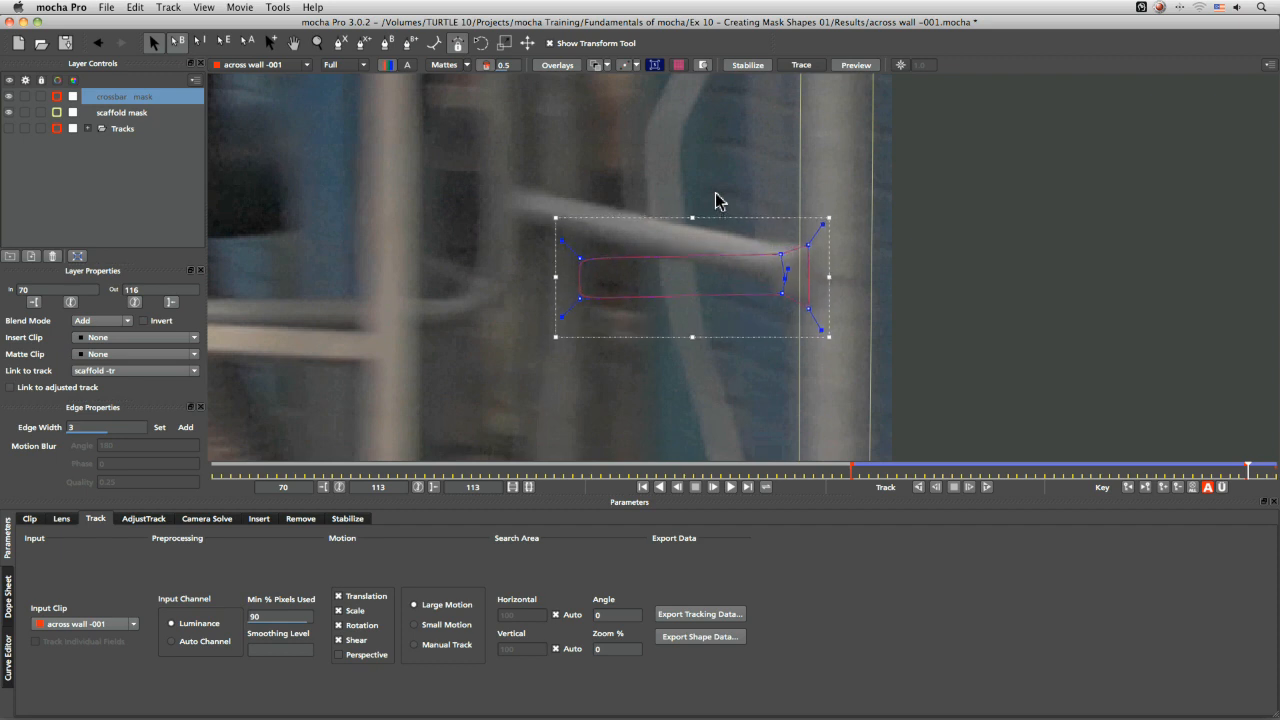
{"action": "key", "text": "shift+Up"}
{"action": "key", "text": "shift+Up"}
{"action": "key", "text": "shift+Up"}
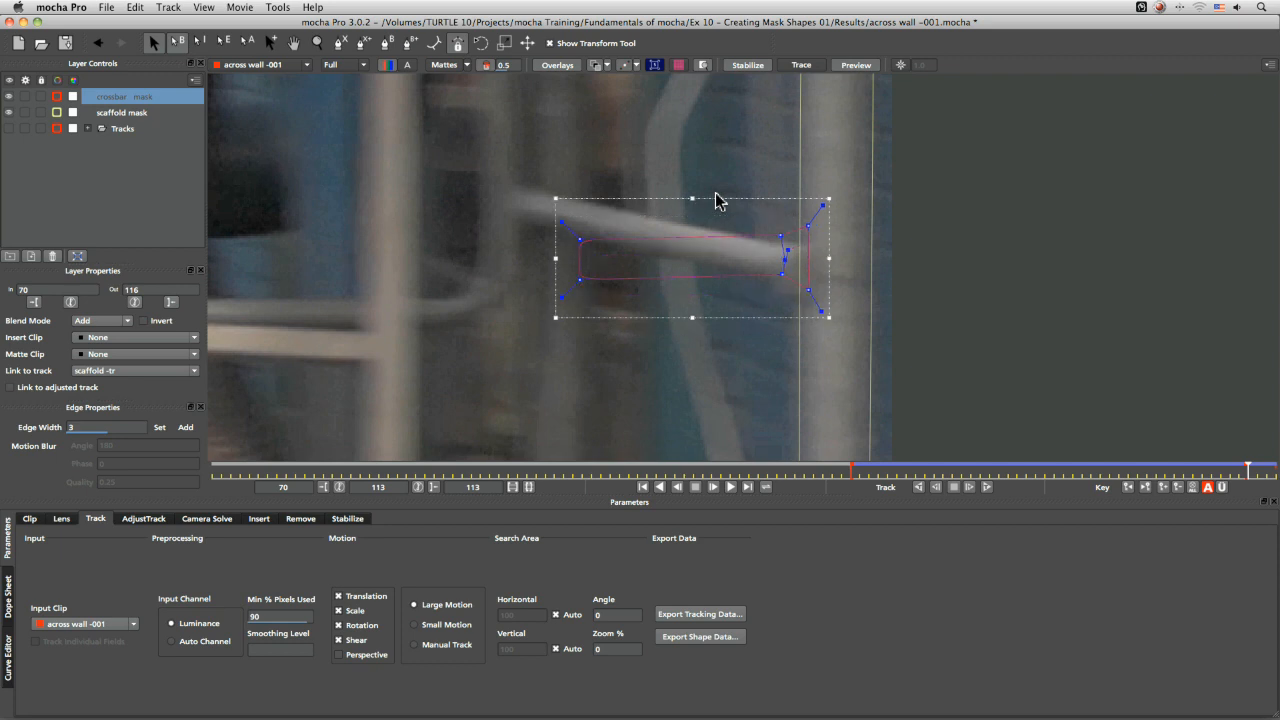
{"action": "key", "text": "shift+Down"}
{"action": "key", "text": "shift+Down"}
{"action": "key", "text": "shift+Down"}
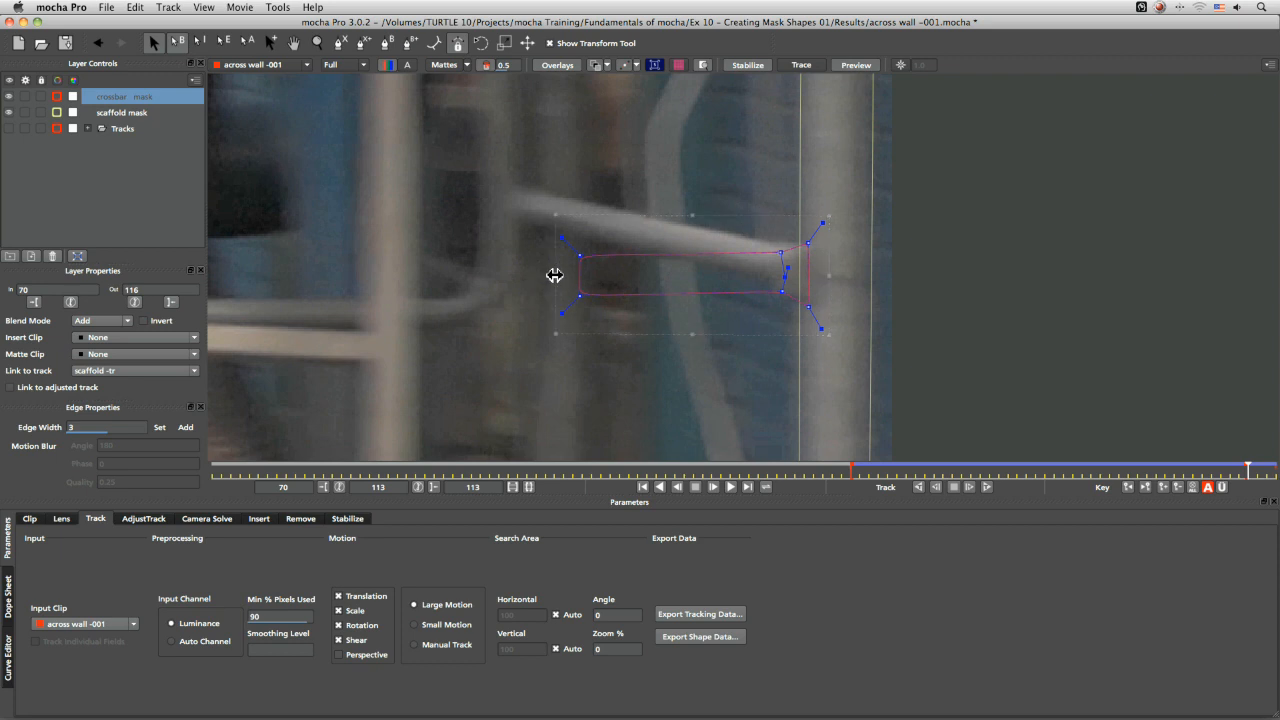
Shear and scale the mask's left edge upward and adjust its right end point to follow the angled crossbar
{"action": "left_click_drag", "start_coordinate": [554, 275], "coordinate": [555, 218]}
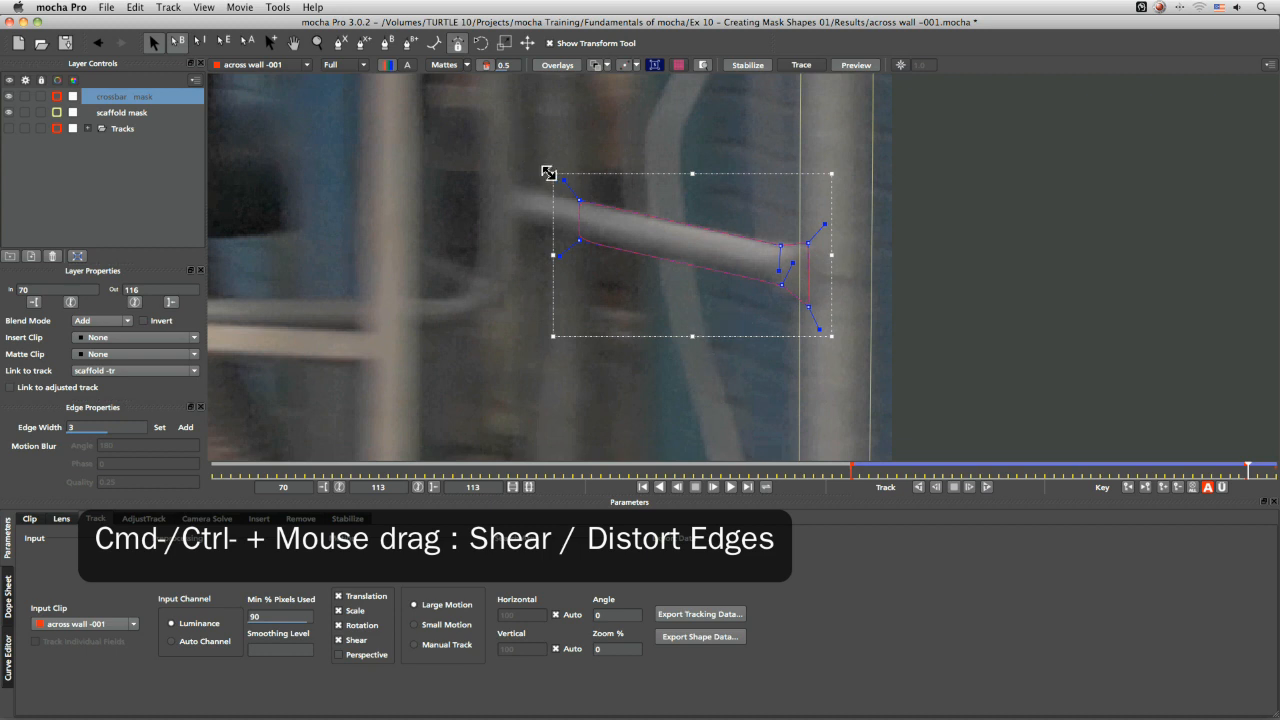
{"action": "left_click_drag", "start_coordinate": [551, 172], "coordinate": [549, 185]}
{"action": "left_click_drag", "start_coordinate": [553, 336], "coordinate": [554, 337]}
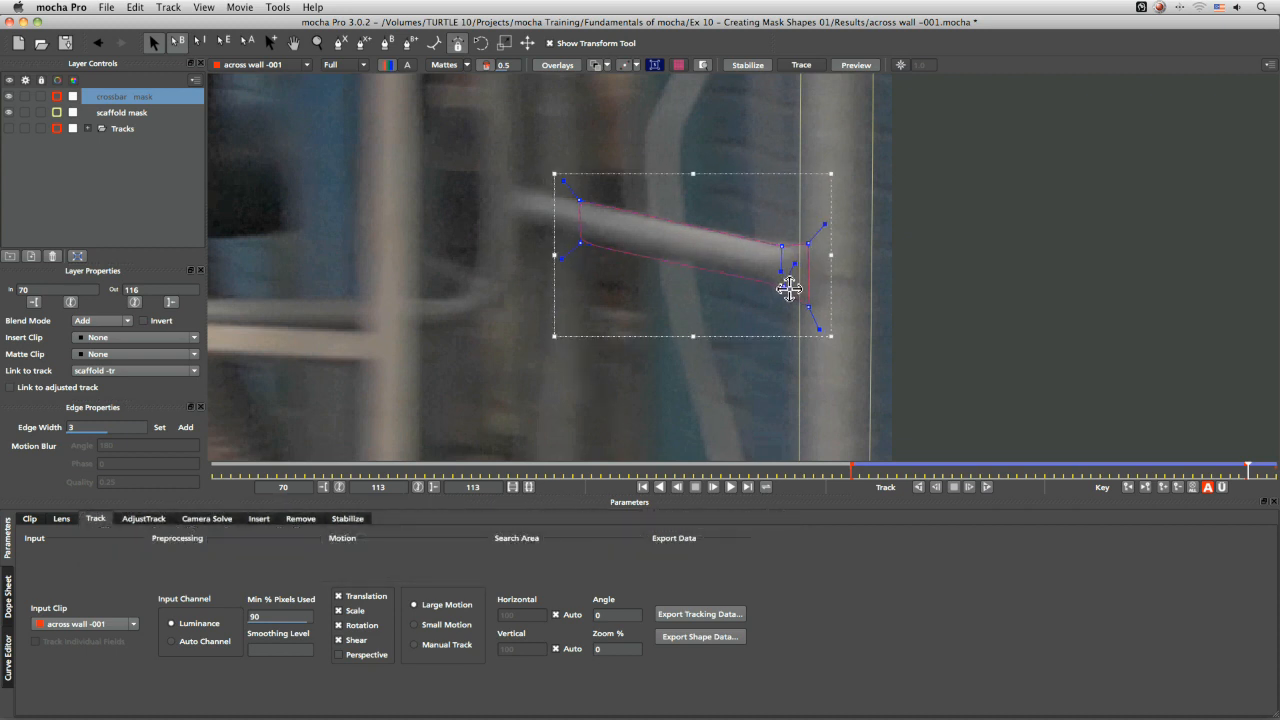
{"action": "left_click", "coordinate": [775, 288]}
{"action": "left_click", "coordinate": [769, 283]}
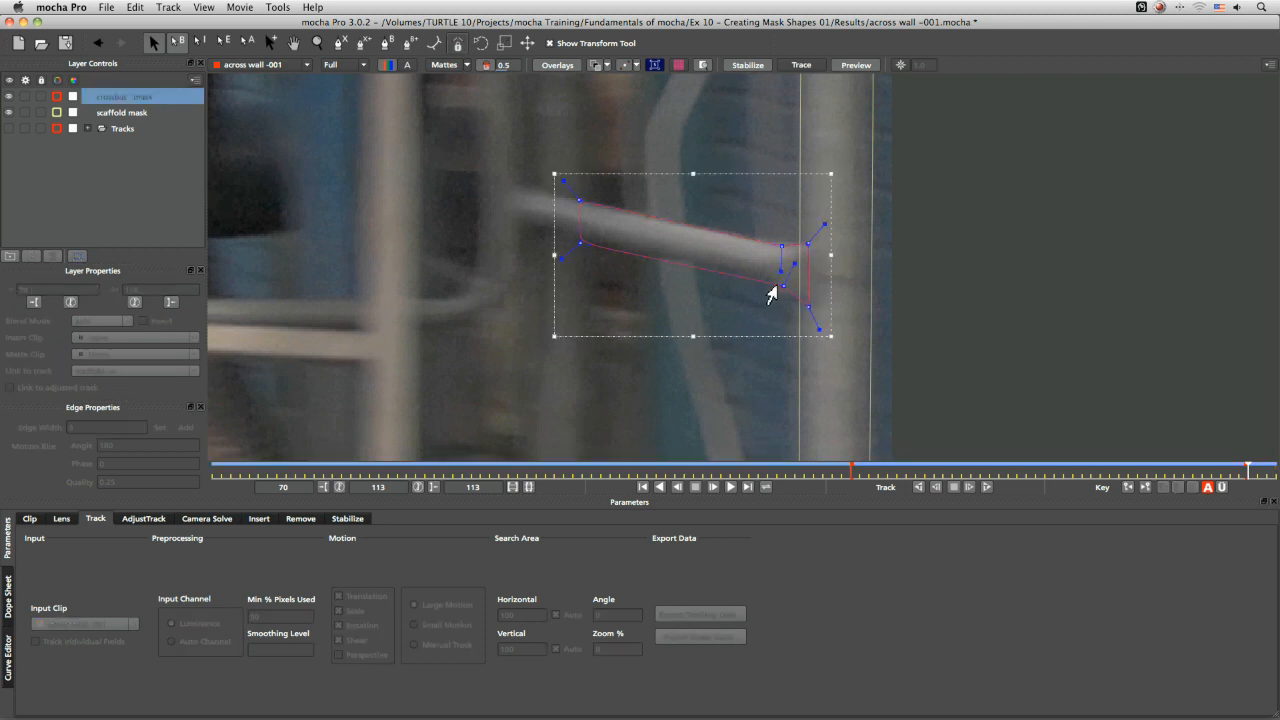
{"action": "left_click_drag", "start_coordinate": [784, 286], "coordinate": [807, 306]}
At frame 96, adjust the mask's left and right edges with the transform tool to fit the crossbar
{"action": "left_click_drag", "start_coordinate": [1246, 477], "coordinate": [1091, 507]}
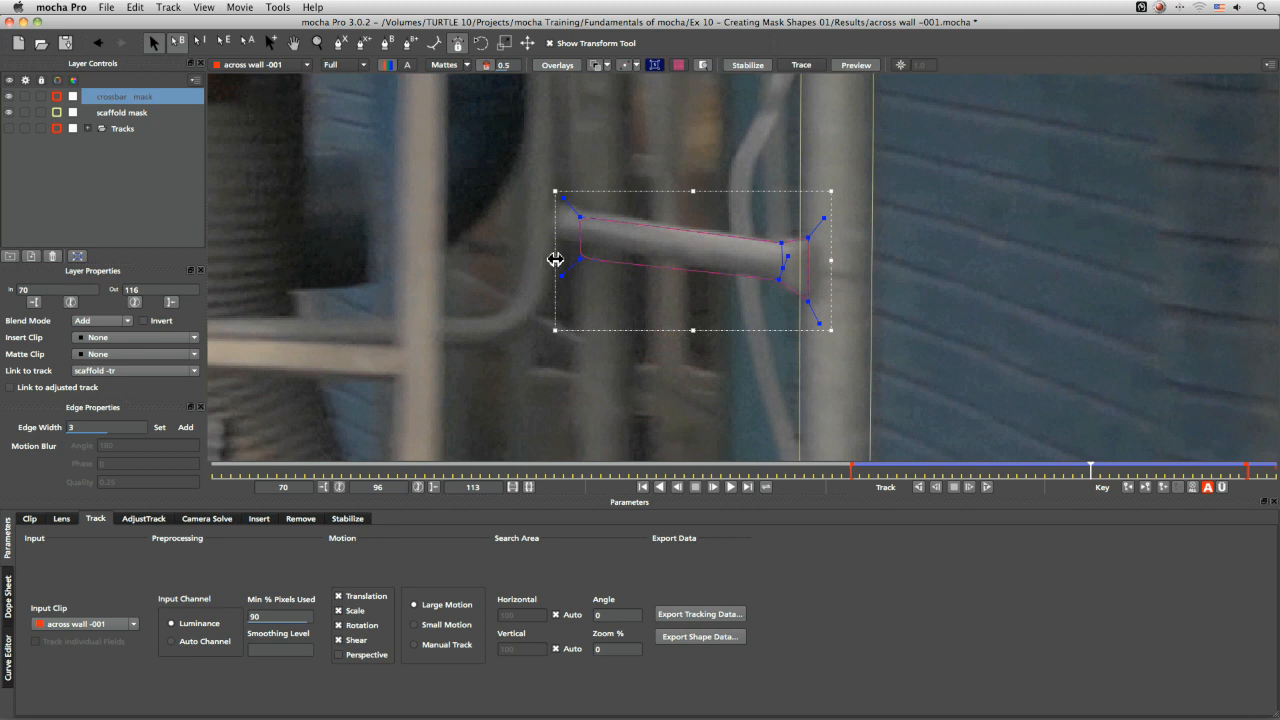
{"action": "left_click_drag", "start_coordinate": [555, 262], "coordinate": [555, 253]}
{"action": "left_click_drag", "start_coordinate": [838, 255], "coordinate": [826, 255]}
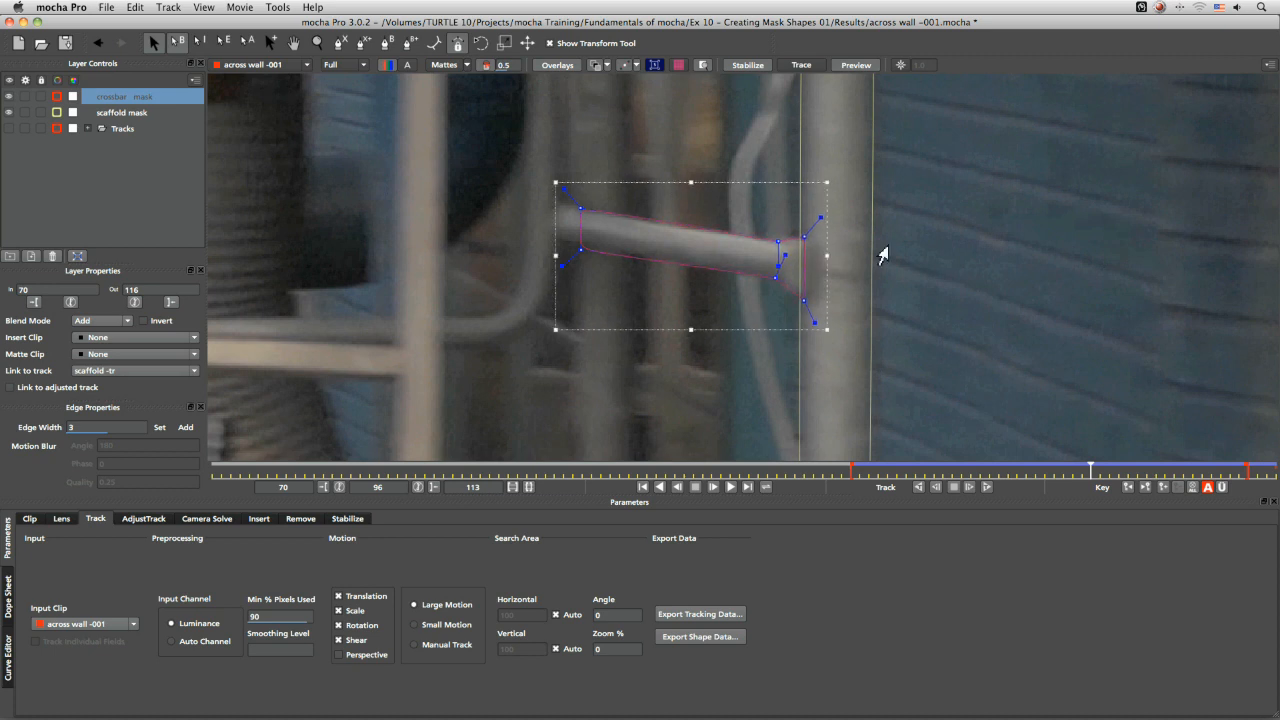
Scrub to frame 81 and display the mattes to check the crossbar mask
{"action": "left_click_drag", "start_coordinate": [1090, 469], "coordinate": [969, 491]}
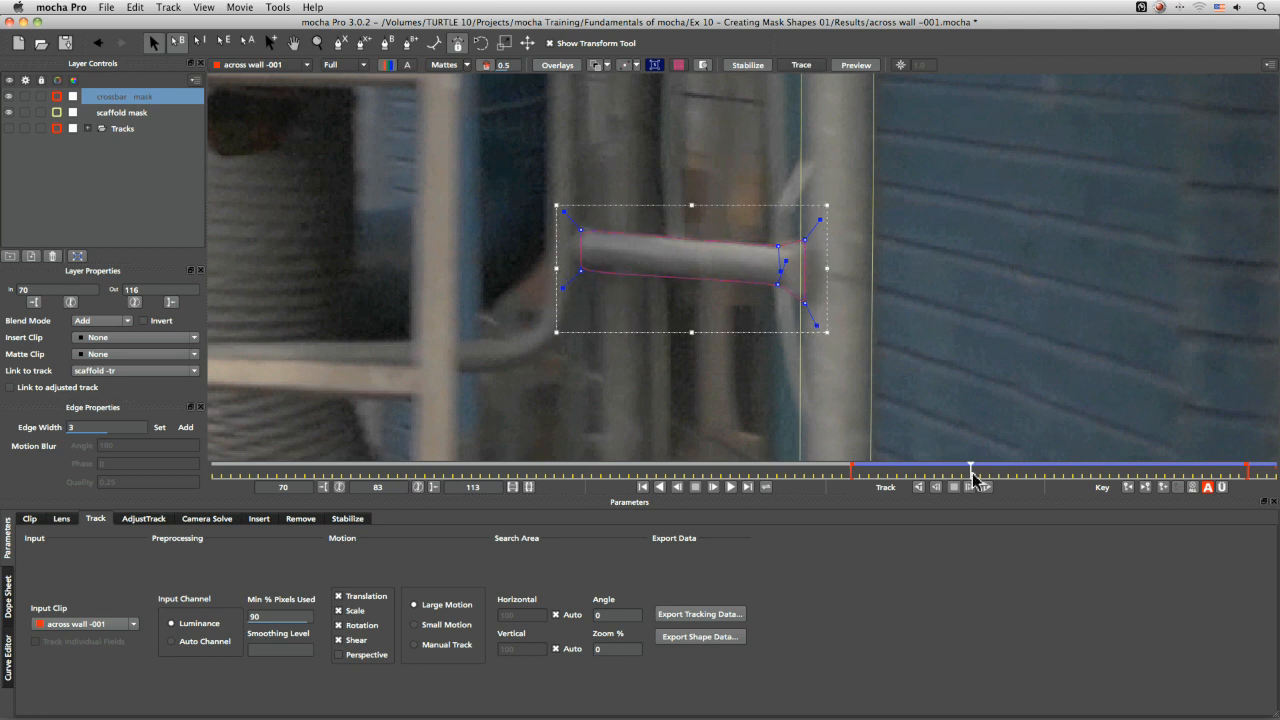
{"action": "mouse_move", "coordinate": [973, 478]}
{"action": "left_mouse_down"}
{"action": "mouse_move", "coordinate": [883, 487]}
{"action": "mouse_move", "coordinate": [1258, 467]}
{"action": "mouse_move", "coordinate": [914, 486]}
{"action": "mouse_move", "coordinate": [1046, 474]}
{"action": "mouse_move", "coordinate": [943, 486]}
{"action": "mouse_move", "coordinate": [1000, 485]}
{"action": "mouse_move", "coordinate": [952, 478]}
{"action": "left_mouse_up"}
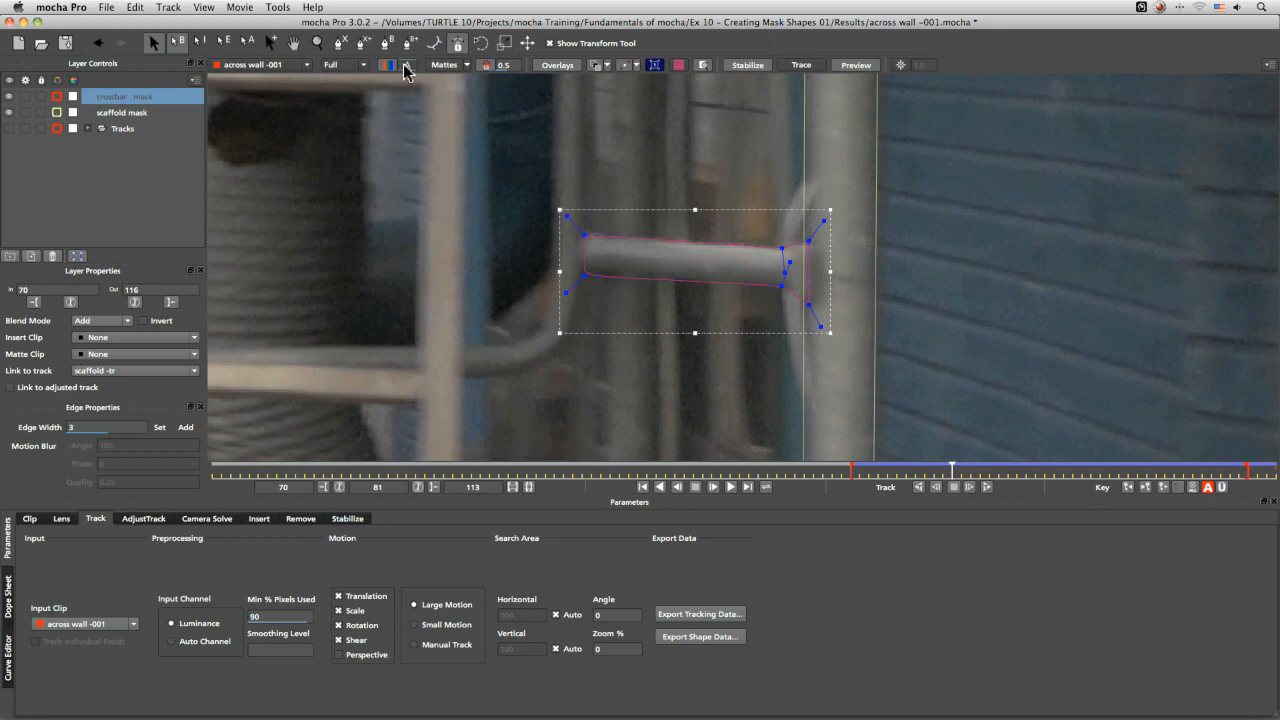
{"action": "left_click", "coordinate": [464, 66]}
{"action": "left_click", "coordinate": [439, 76]}
{"action": "left_click", "coordinate": [440, 68]}
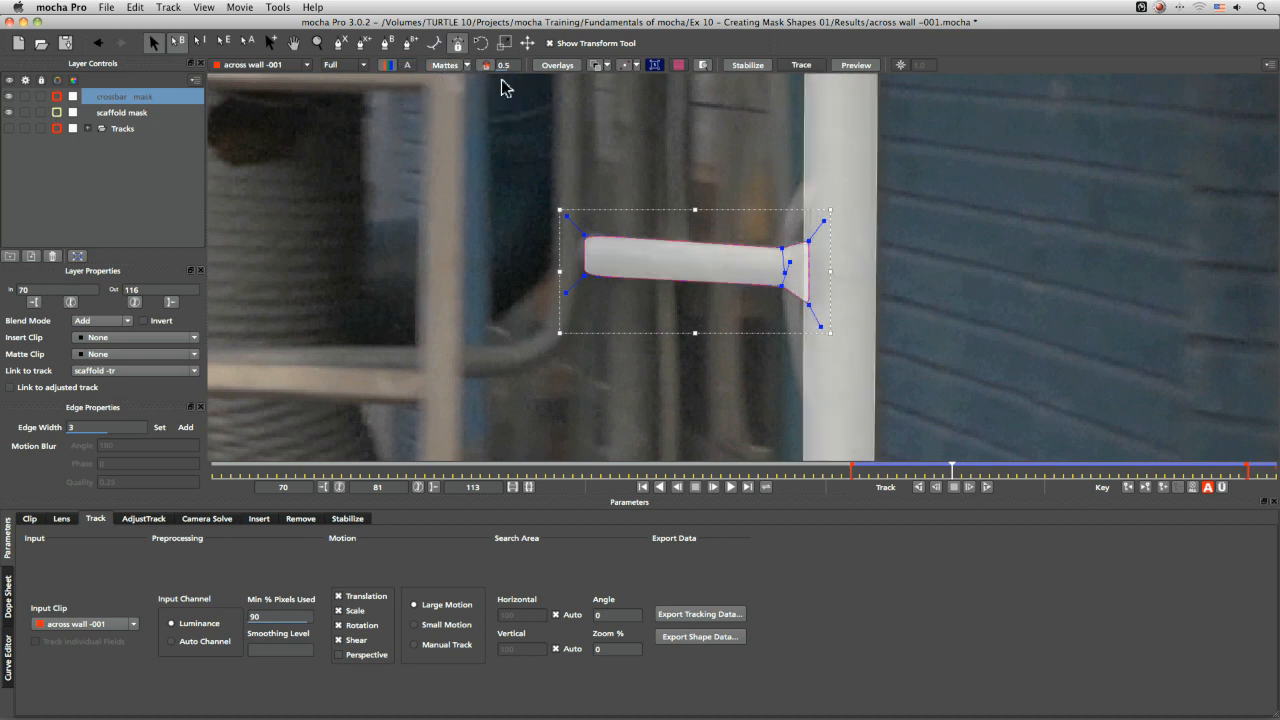
Group the scaffold mask and crossbar mask layers and name the group Scaffold
{"action": "left_click", "coordinate": [122, 112], "text": "shift"}
{"action": "left_click", "coordinate": [10, 257]}
{"action": "double_click", "coordinate": [127, 99]}
{"action": "type", "text": "Scaf"}
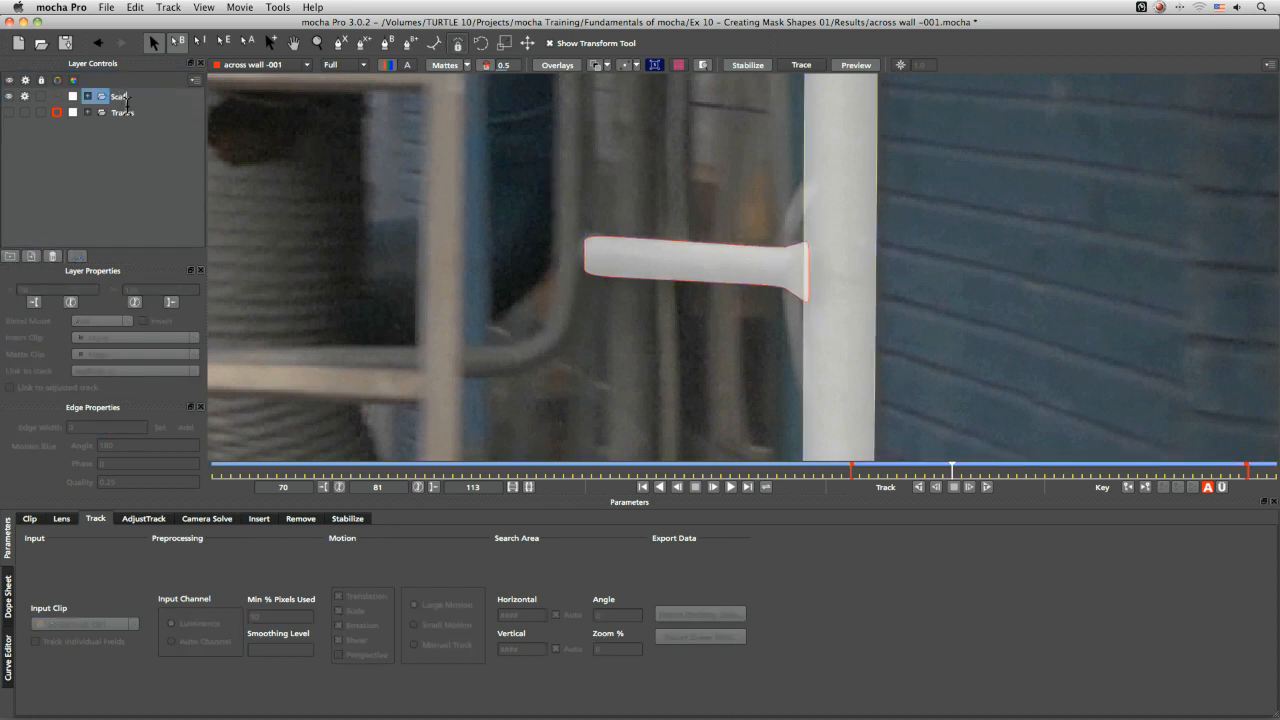
{"action": "type", "text": "fold group"}
Rename the group Scaffold group and set the matte opacity to 0.4
{"action": "key", "text": "Return"}
{"action": "left_click_drag", "start_coordinate": [505, 66], "coordinate": [488, 69]}
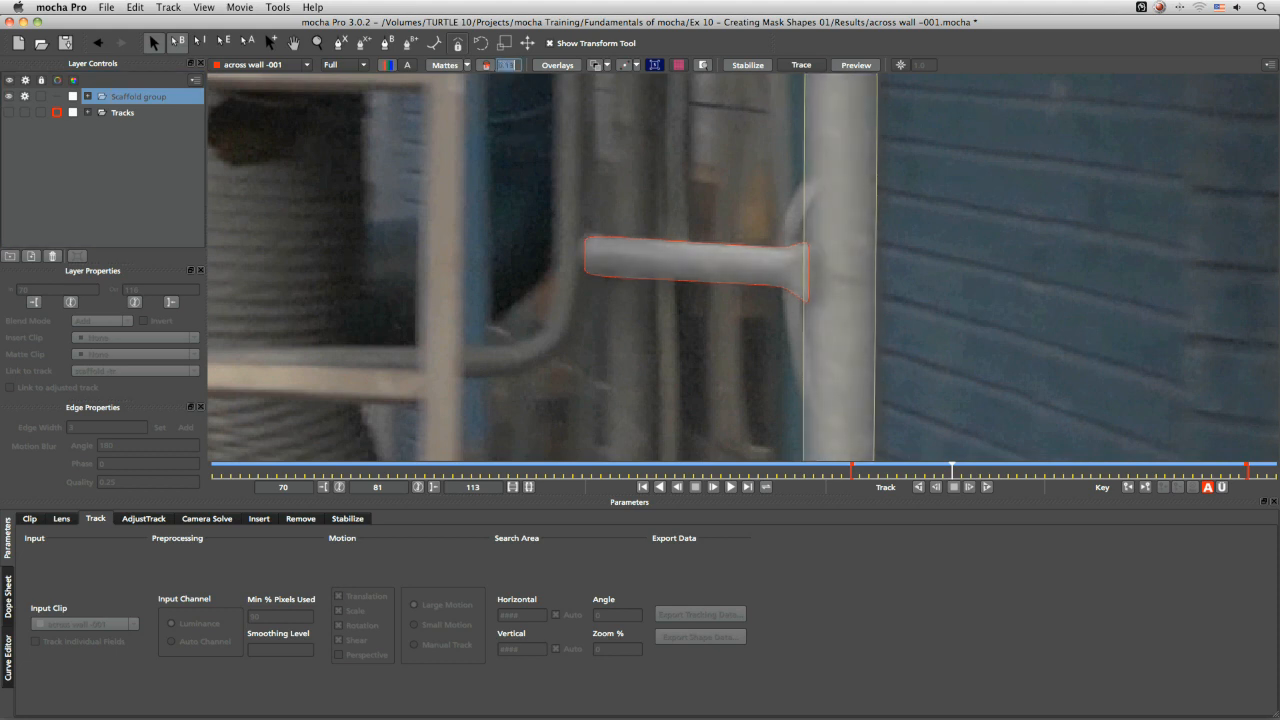
{"action": "key", "text": "asterisk"}
{"action": "left_click", "coordinate": [596, 66]}
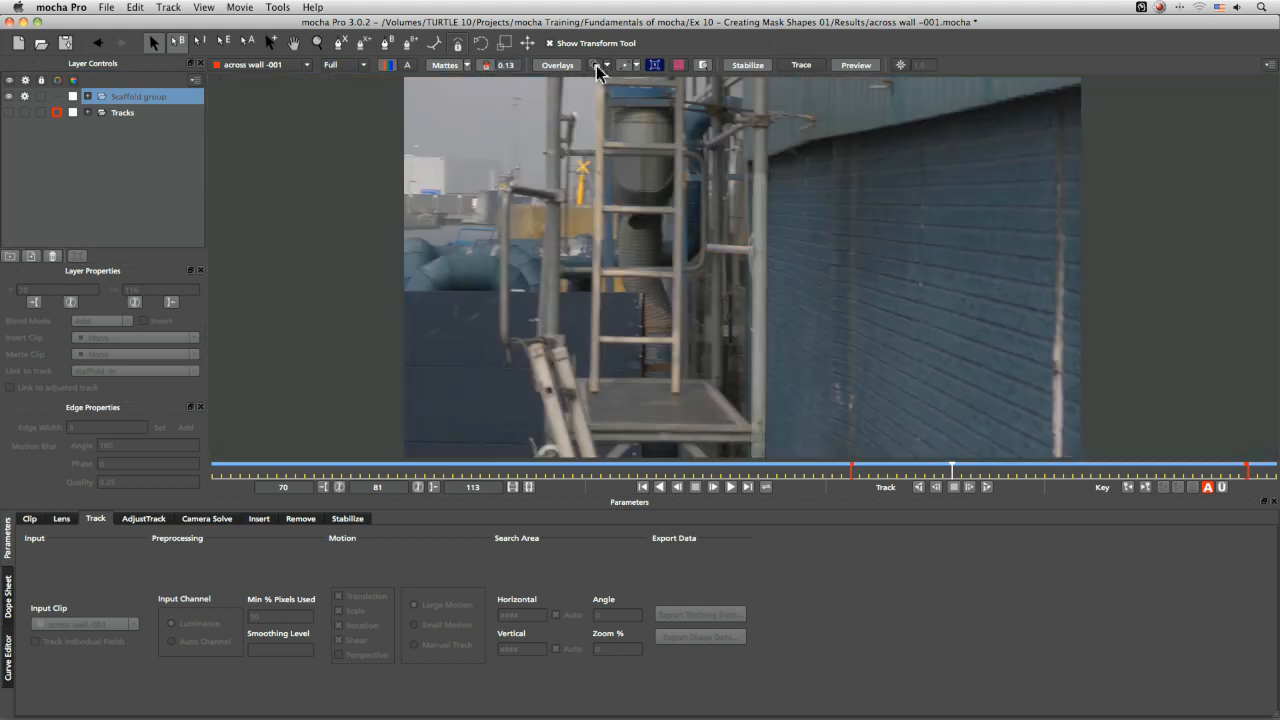
{"action": "mouse_move", "coordinate": [503, 58]}
{"action": "left_mouse_down"}
{"action": "mouse_move", "coordinate": [528, 66]}
{"action": "mouse_move", "coordinate": [503, 77]}
{"action": "left_mouse_up"}
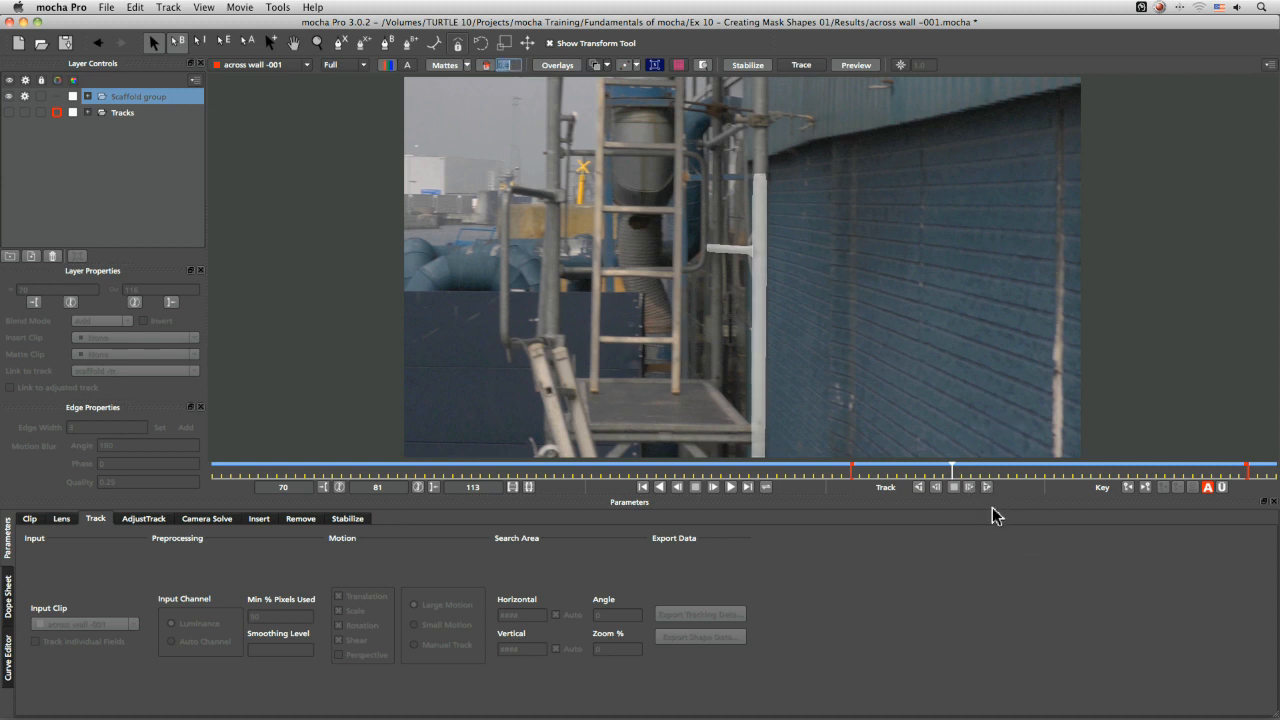
Play back the clip to review the masks and expand the Scaffold group
{"action": "left_click", "coordinate": [730, 486]}
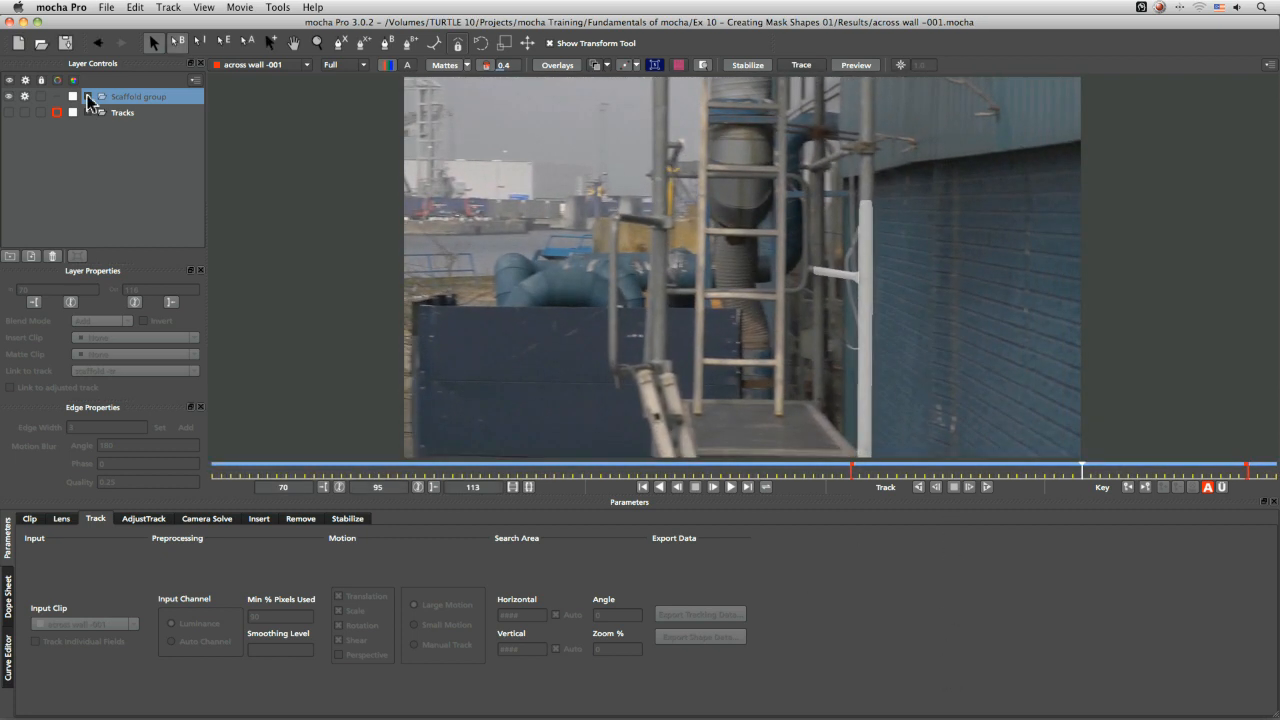
{"action": "left_click", "coordinate": [170, 96]}
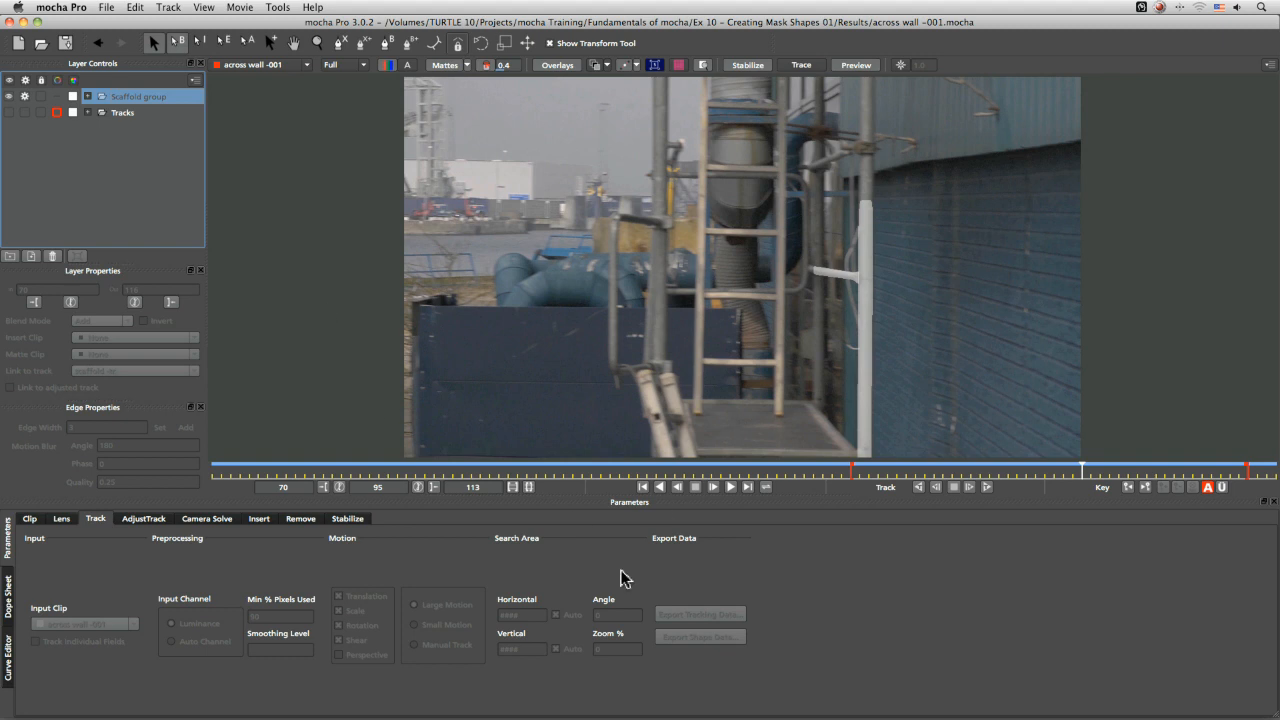
{"action": "left_click", "coordinate": [87, 96]}
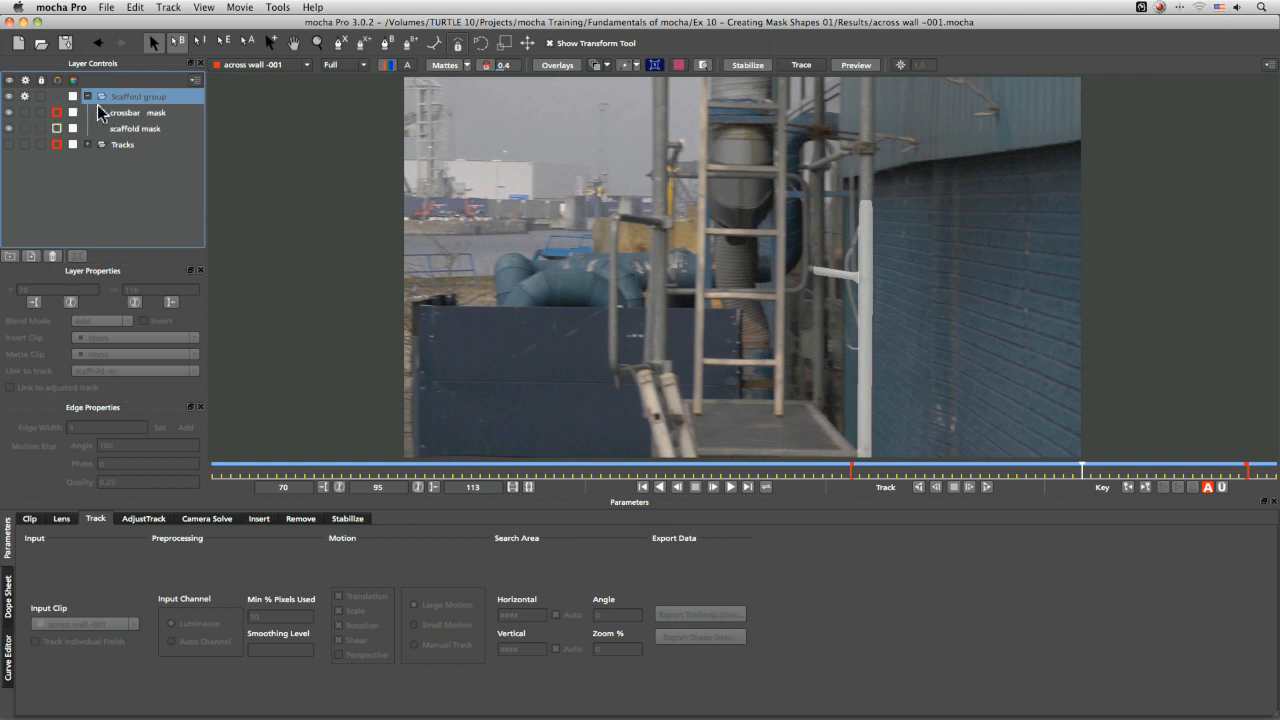
Export the shape data of all visible layers as mocha shape data for AE, copying it to the clipboard
{"action": "left_click", "coordinate": [146, 115]}
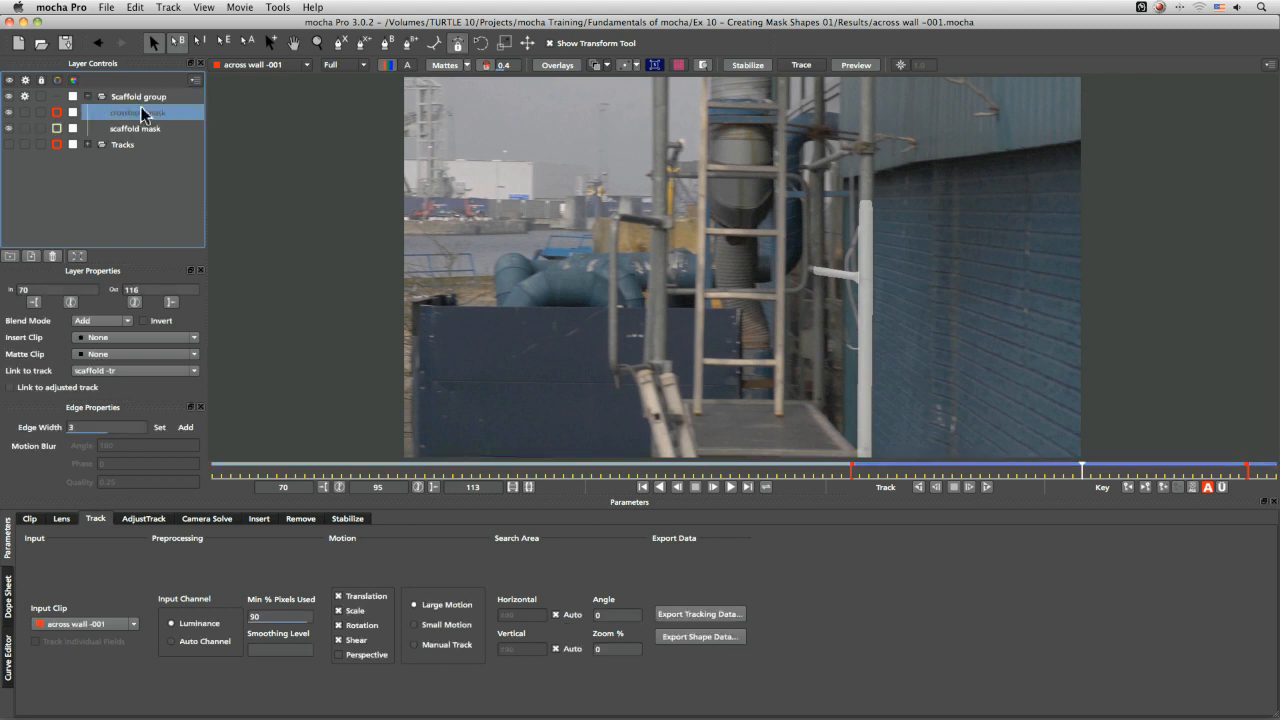
{"action": "left_click", "coordinate": [733, 645]}
{"action": "left_click_drag", "start_coordinate": [876, 243], "coordinate": [791, 87]}
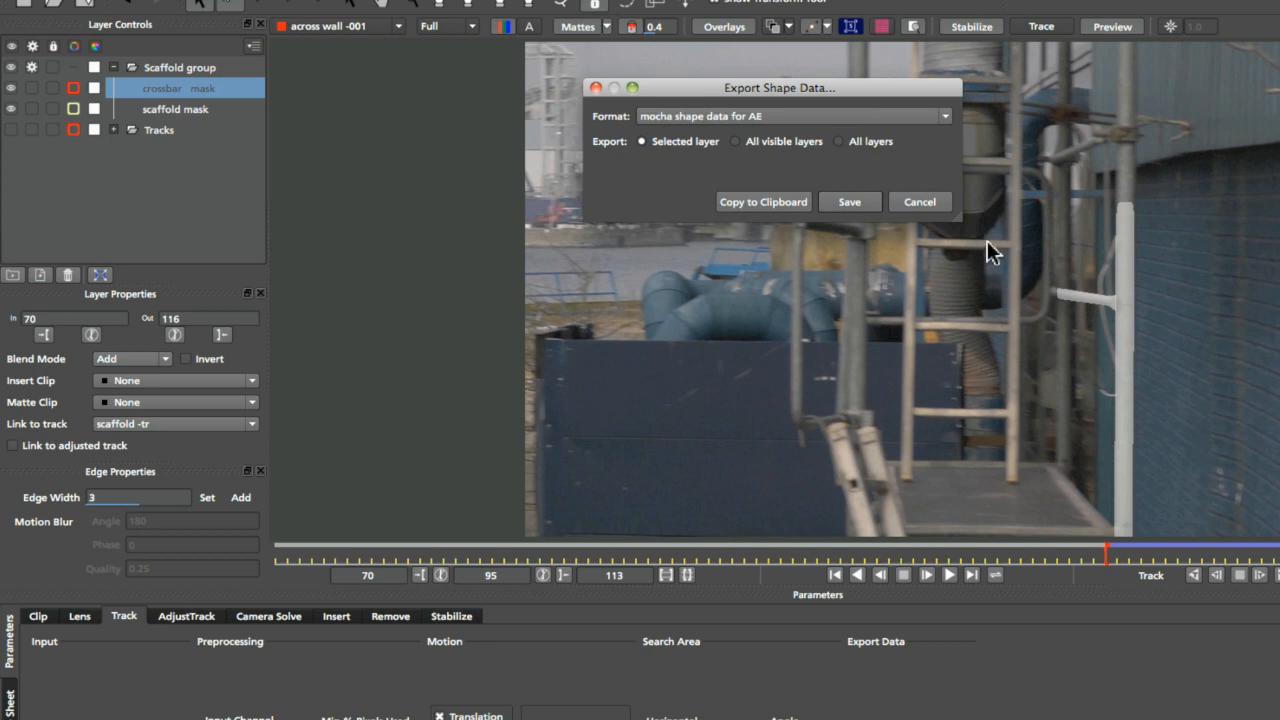
{"action": "left_click_drag", "start_coordinate": [957, 225], "coordinate": [1195, 455]}
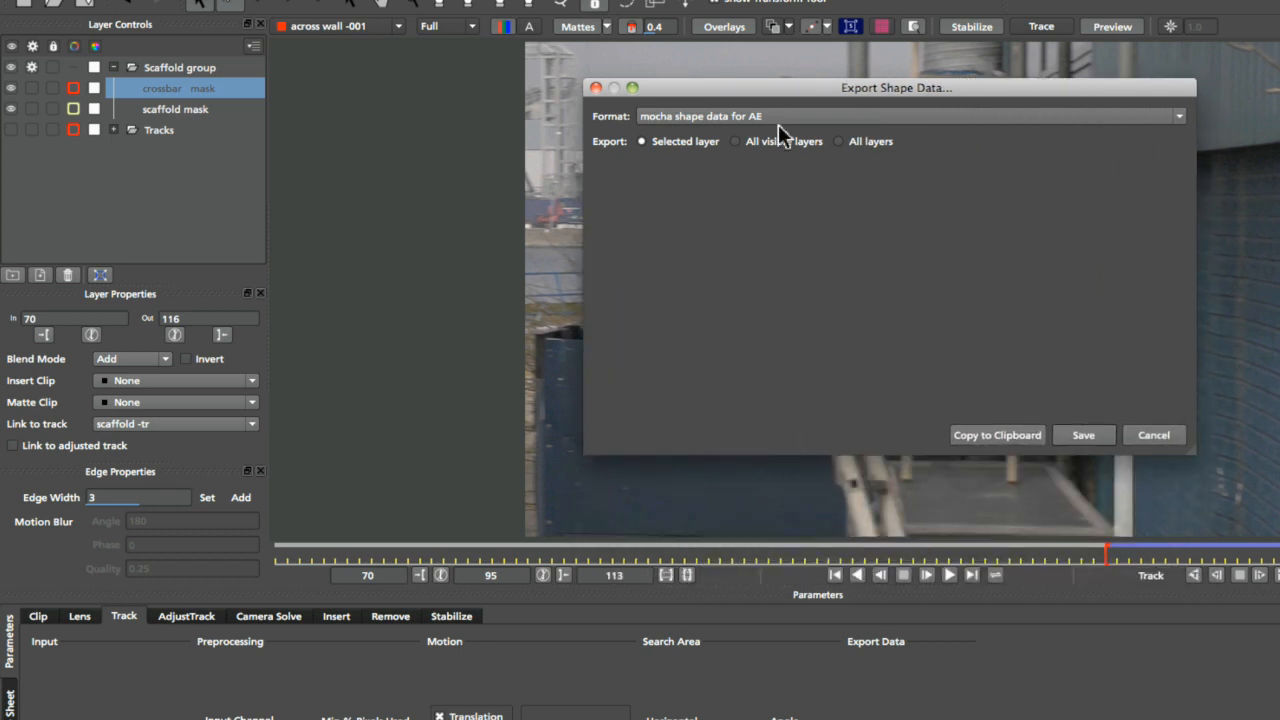
{"action": "left_click", "coordinate": [1157, 116]}
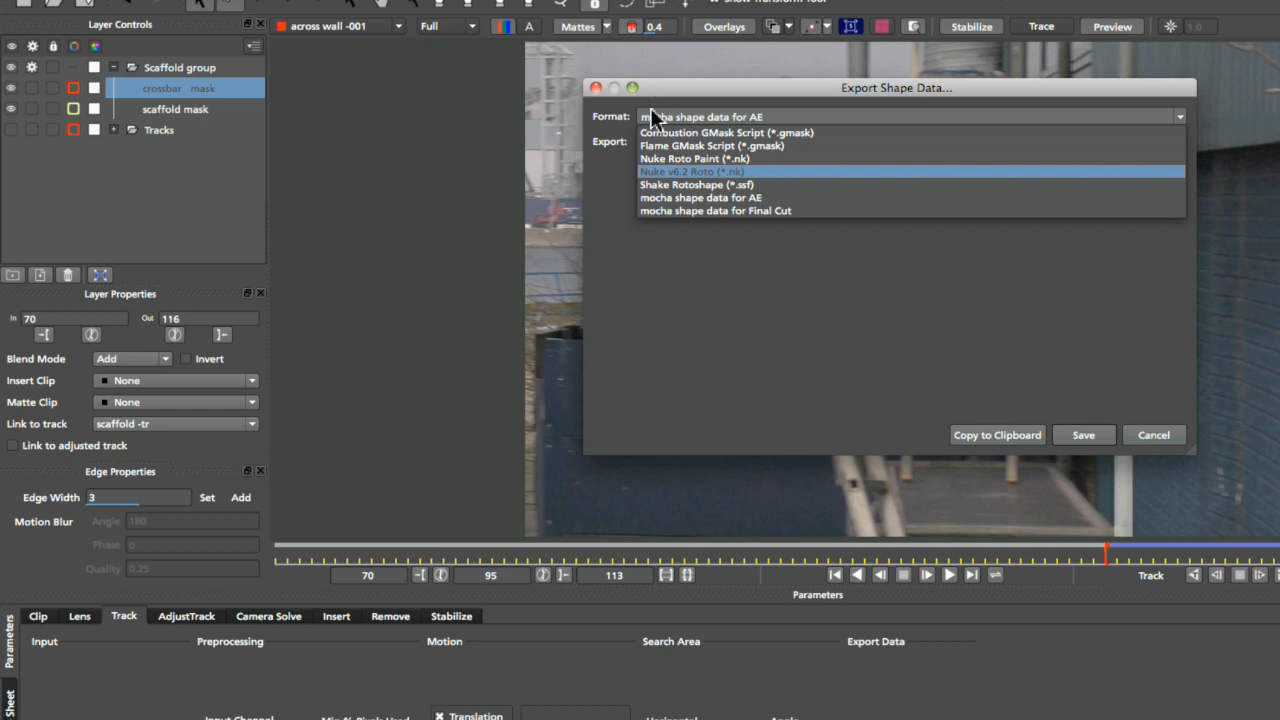
{"action": "left_click", "coordinate": [819, 207]}
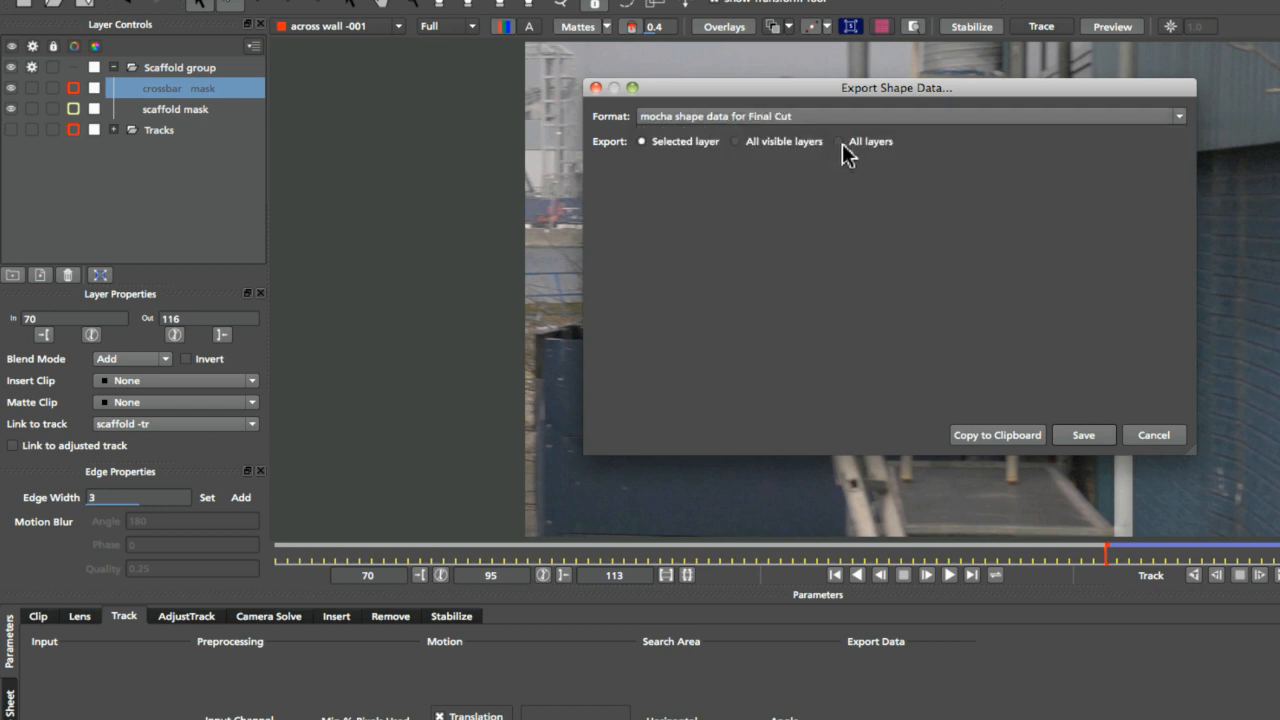
{"action": "left_click", "coordinate": [840, 116]}
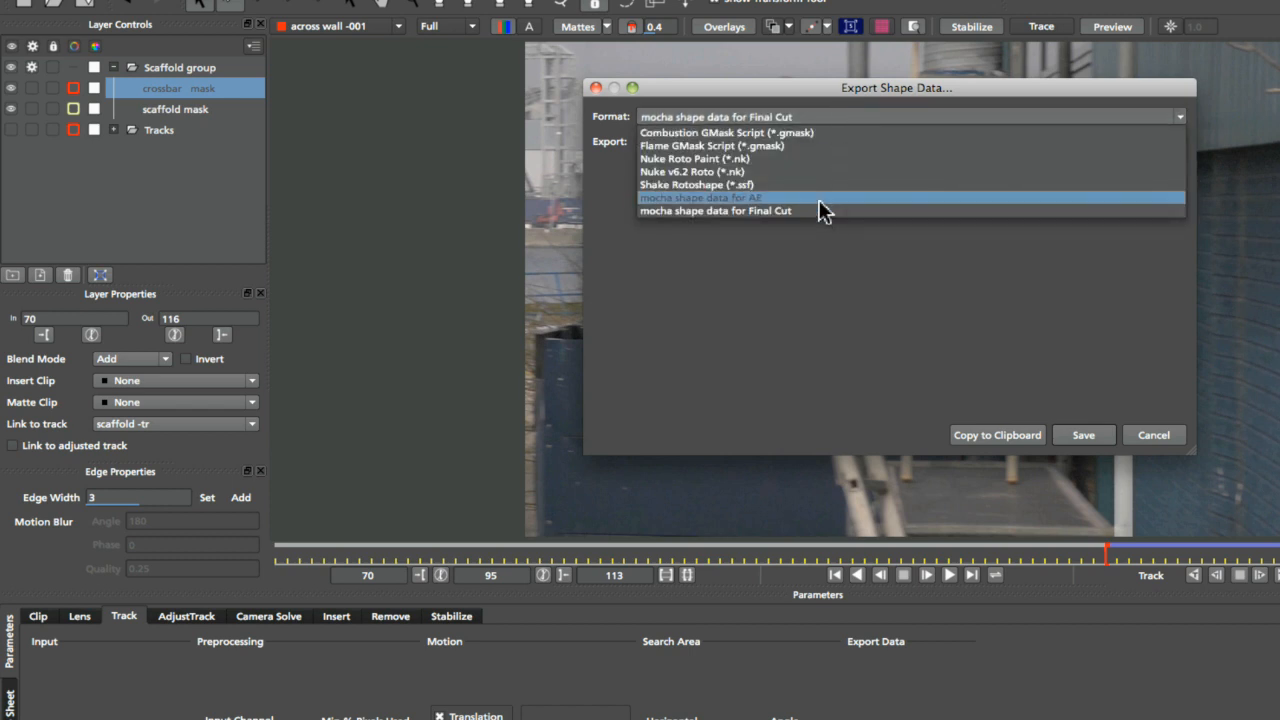
{"action": "left_click", "coordinate": [819, 205]}
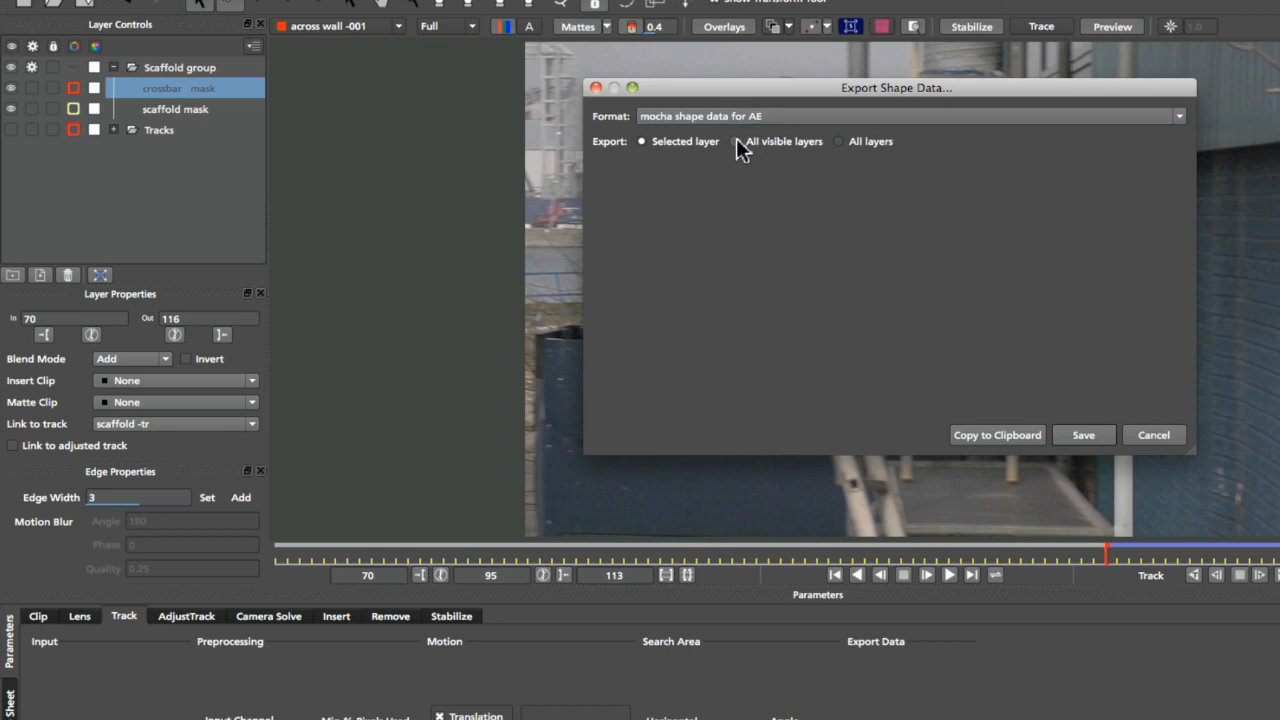
{"action": "left_click", "coordinate": [740, 148]}
{"action": "left_click", "coordinate": [986, 440]}
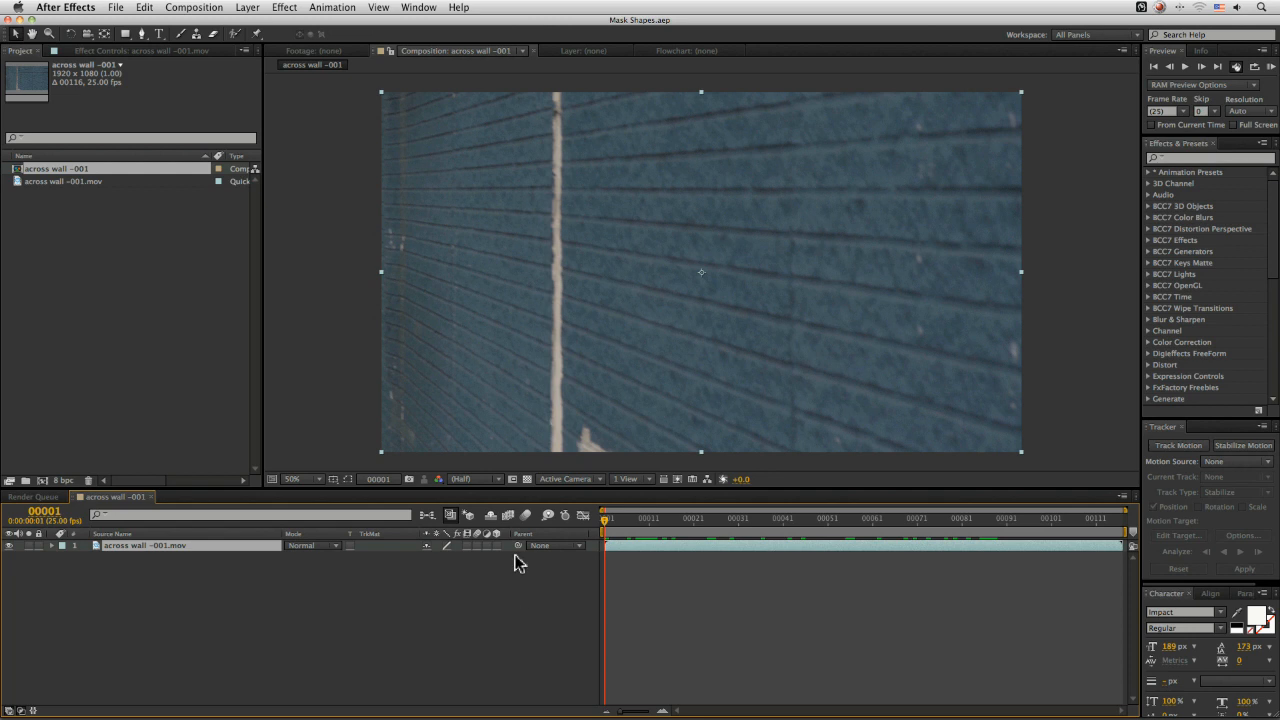
Switch to After Effects, paste the mocha mask onto the across wall footage layer, then delete the pasted masks
{"action": "left_click_drag", "start_coordinate": [660, 518], "coordinate": [565, 545]}
{"action": "left_click", "coordinate": [145, 8]}
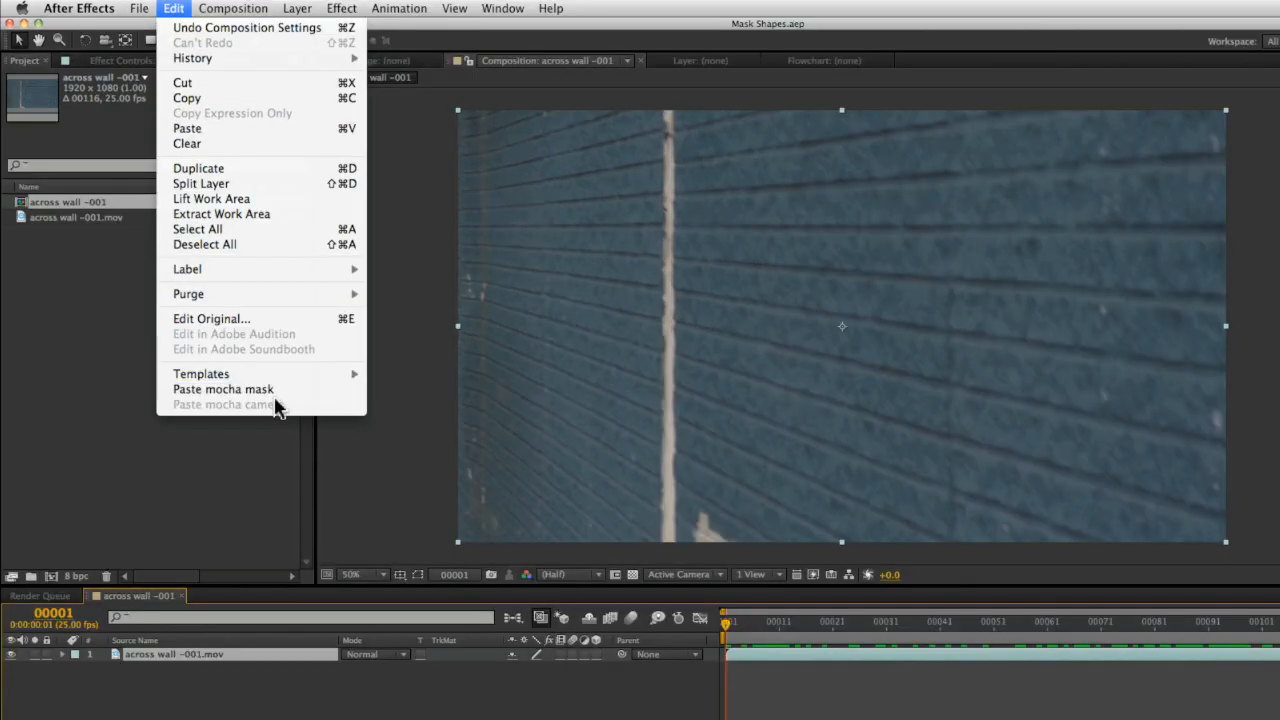
{"action": "left_click", "coordinate": [343, 395]}
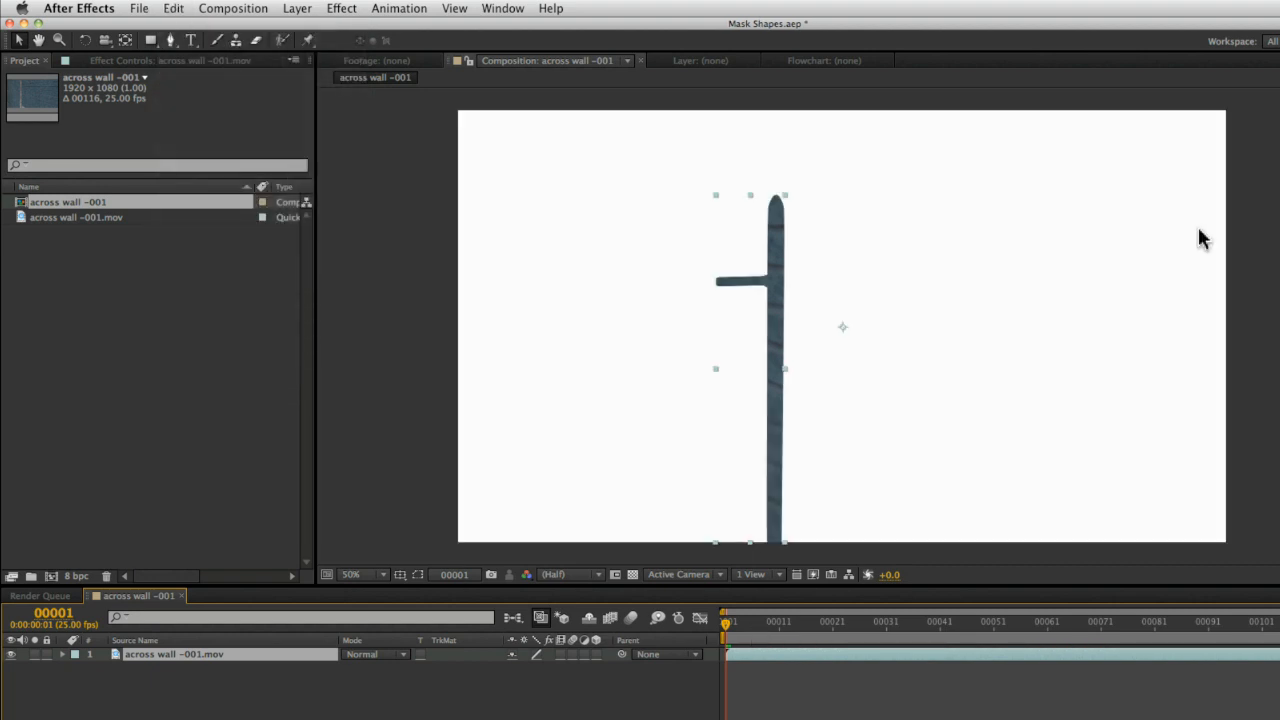
{"action": "left_click", "coordinate": [61, 655]}
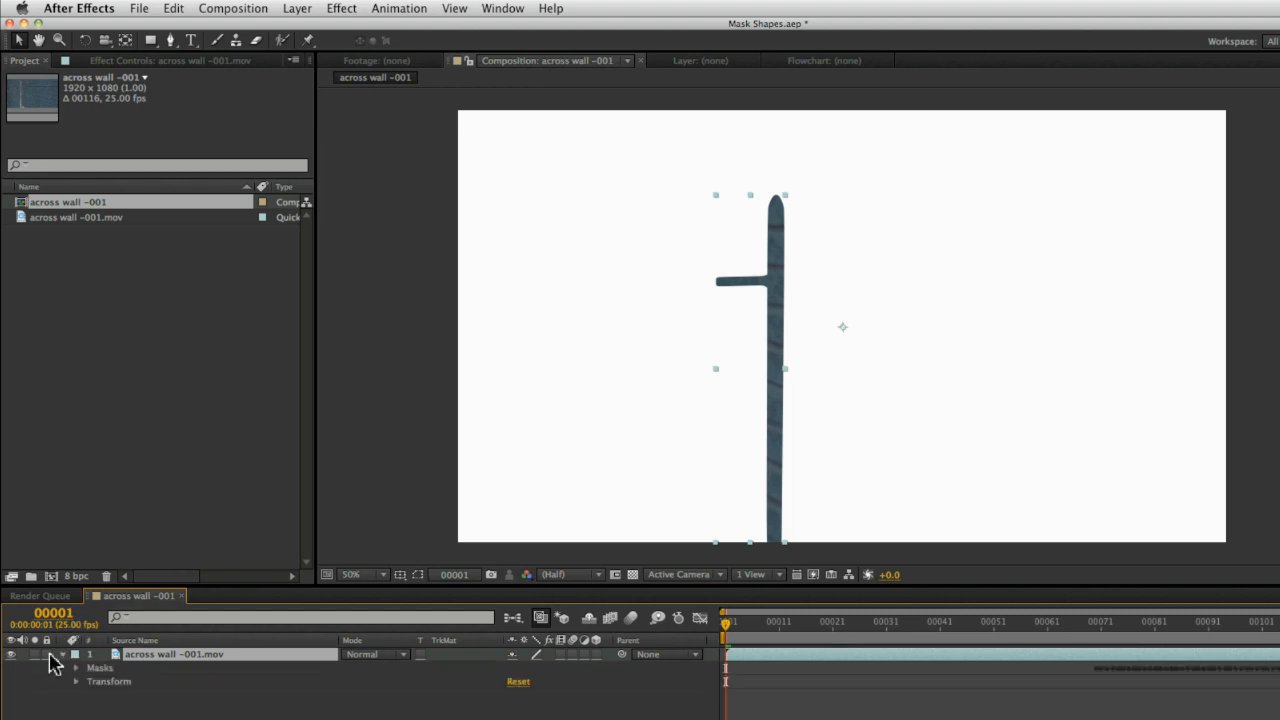
{"action": "key", "text": "u"}
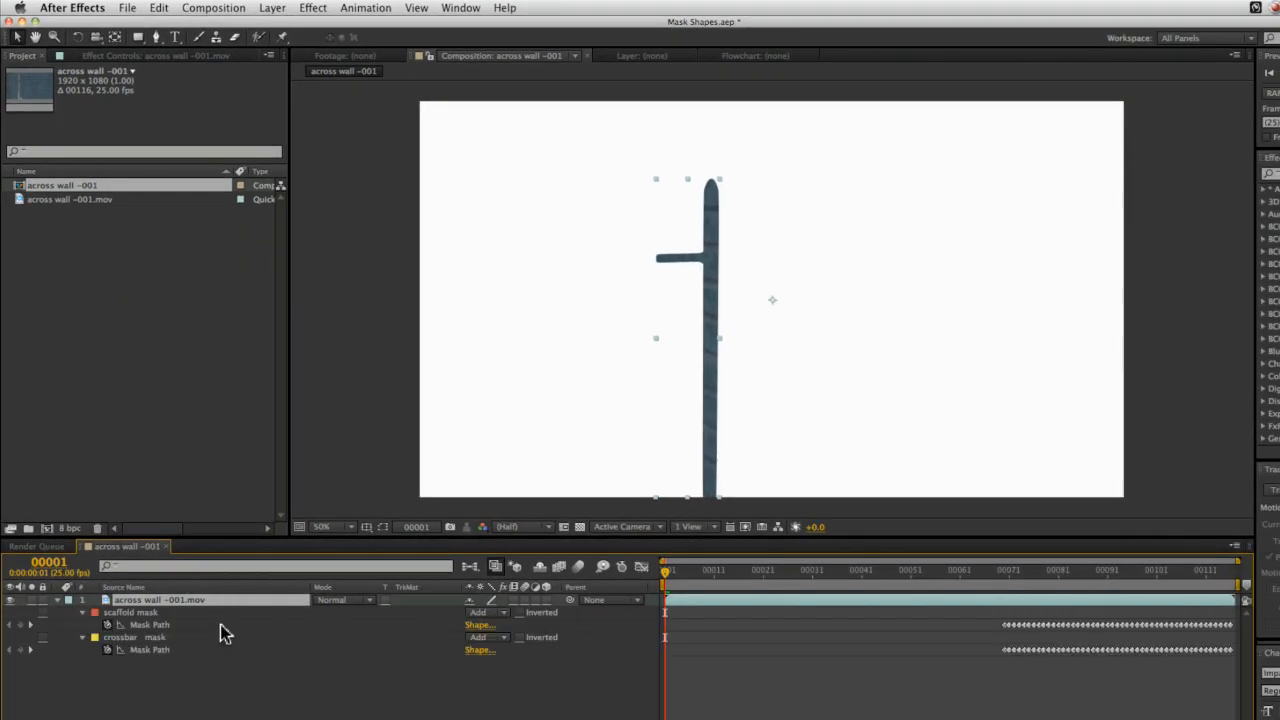
{"action": "left_click", "coordinate": [148, 613]}
{"action": "left_click", "coordinate": [153, 637]}
{"action": "left_click", "coordinate": [154, 612]}
{"action": "left_click", "coordinate": [157, 638]}
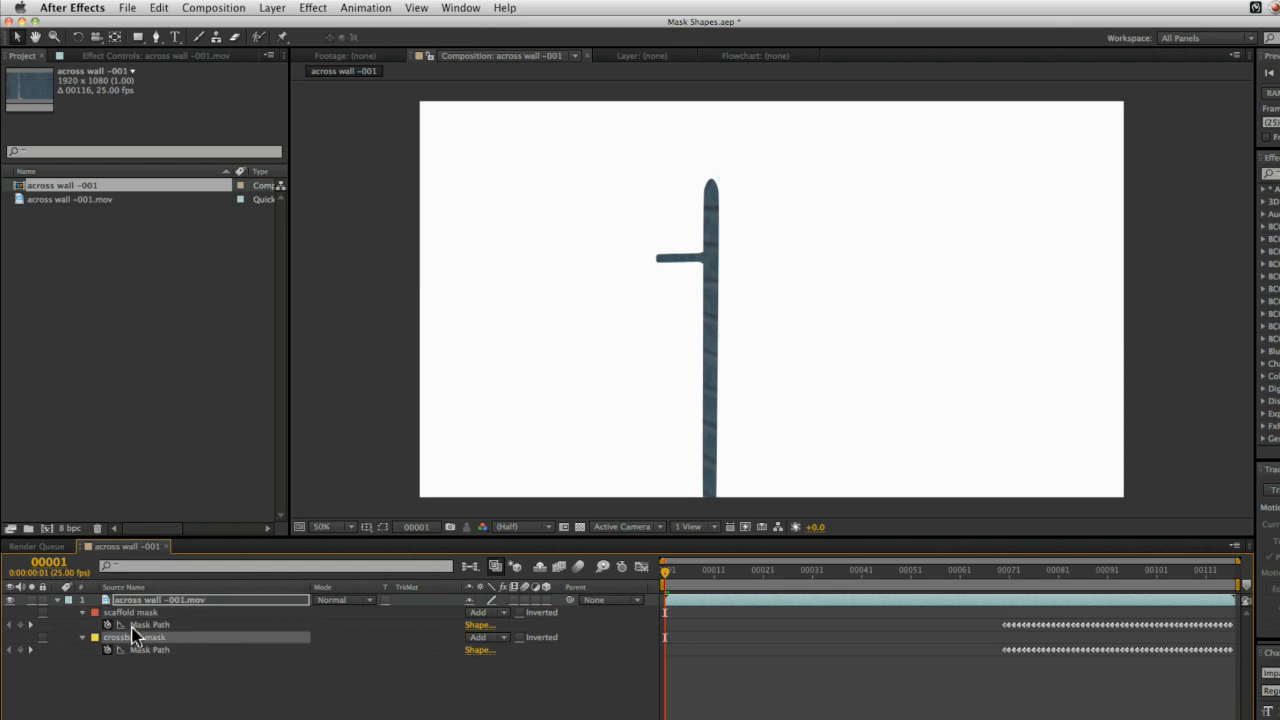
{"action": "left_click_drag", "start_coordinate": [1012, 581], "coordinate": [664, 600]}
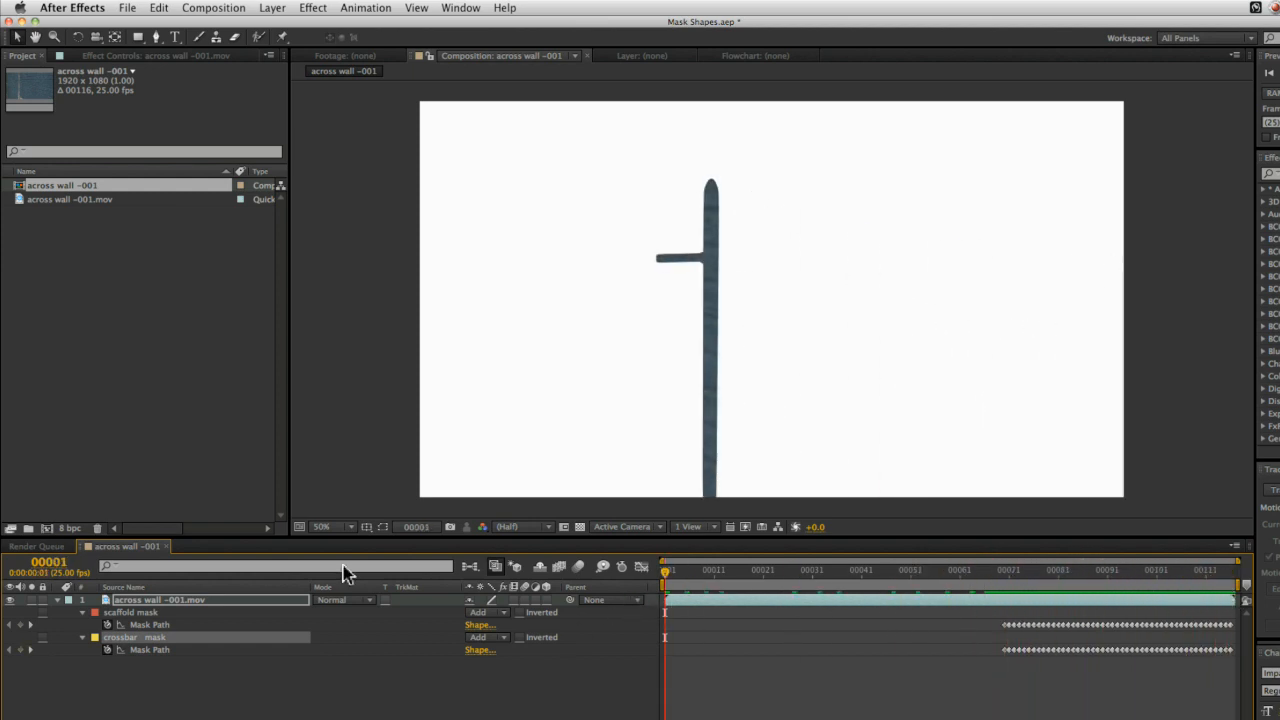
{"action": "key", "text": "Delete"}
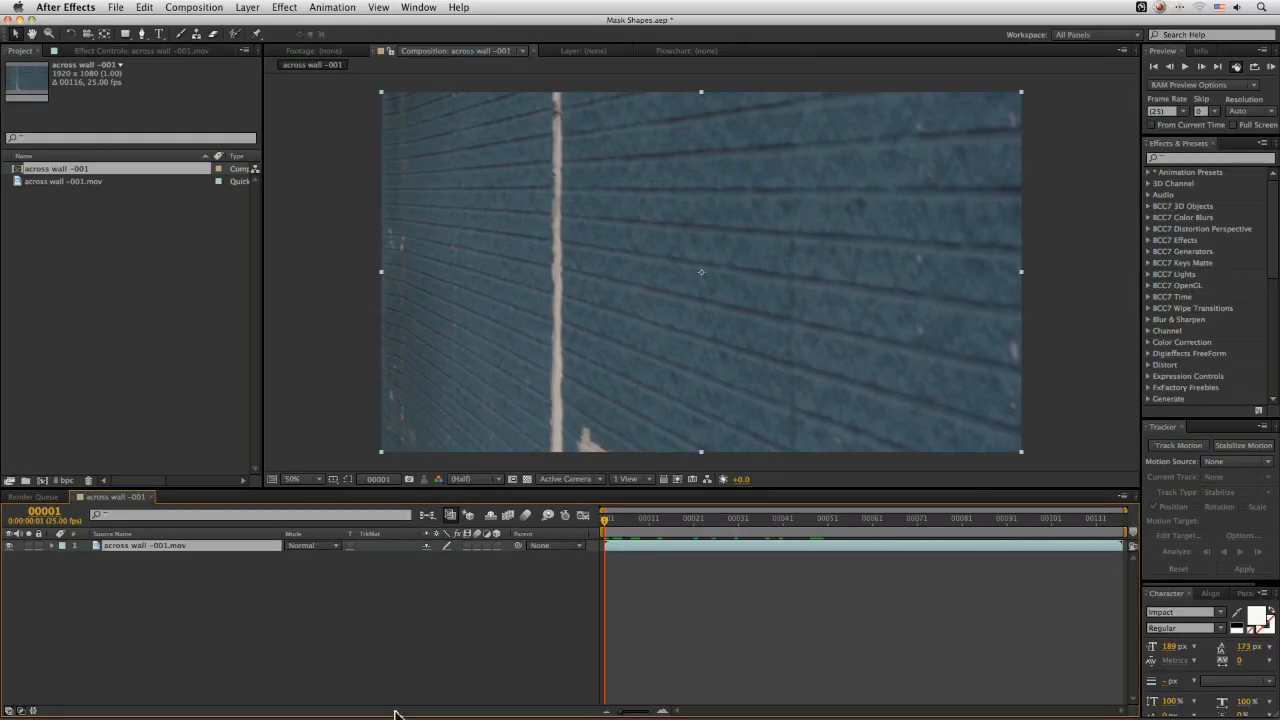
Paste the shape data onto the footage layer as mocha shape effects and review them in the effect controls
{"action": "left_click_drag", "start_coordinate": [624, 518], "coordinate": [534, 520]}
{"action": "left_click", "coordinate": [145, 7]}
{"action": "left_click", "coordinate": [193, 108]}
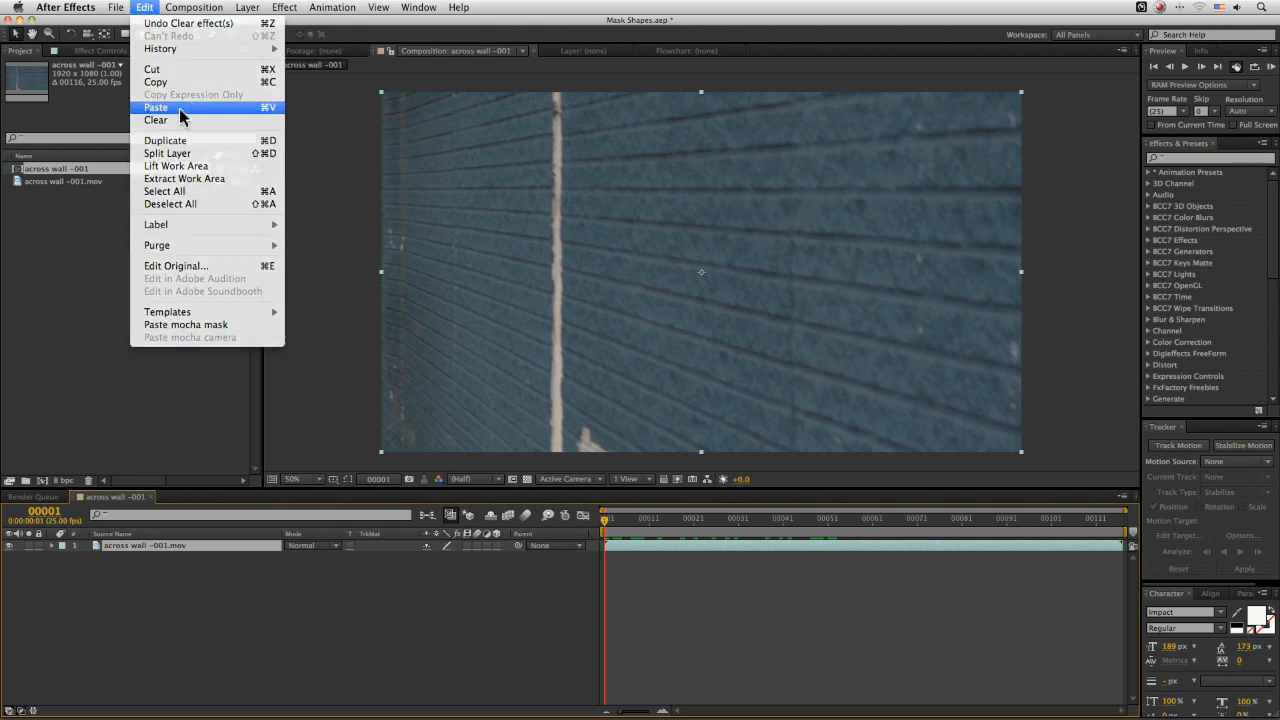
{"action": "left_click", "coordinate": [53, 546]}
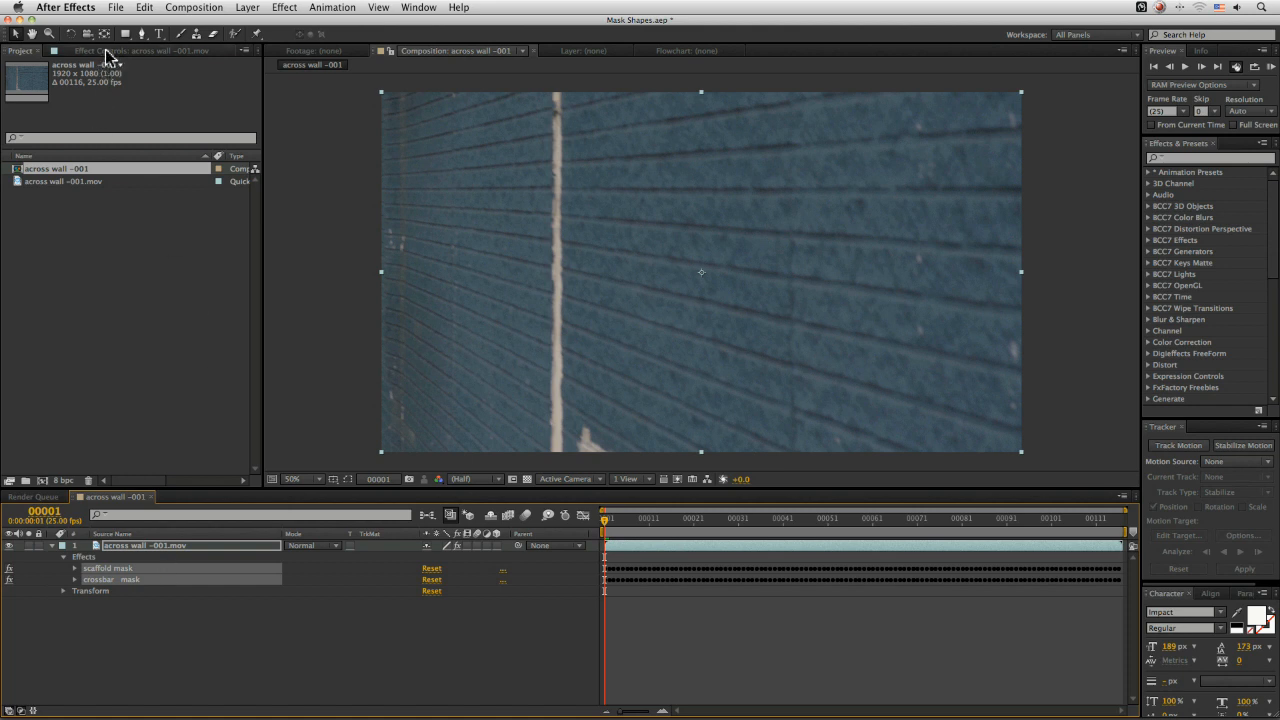
{"action": "left_click", "coordinate": [107, 55]}
{"action": "left_click", "coordinate": [94, 205]}
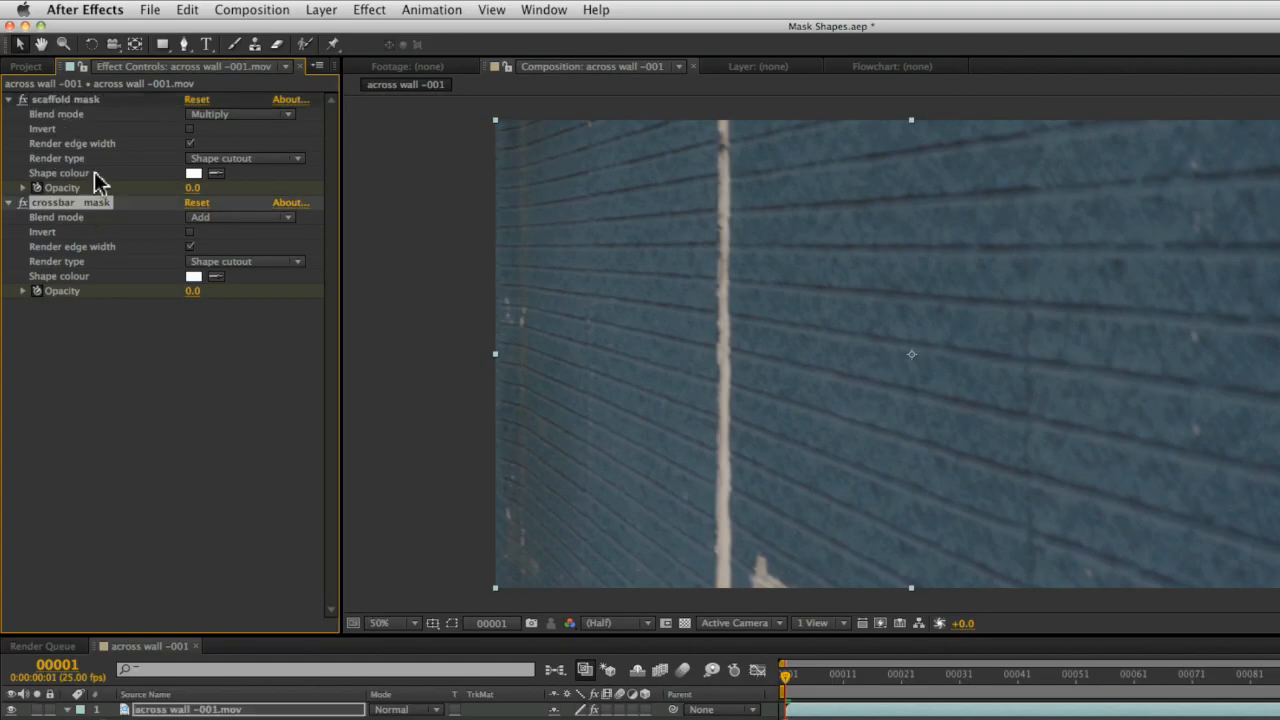
{"action": "left_click", "coordinate": [208, 482]}
{"action": "left_click_drag", "start_coordinate": [846, 676], "coordinate": [1037, 681]}
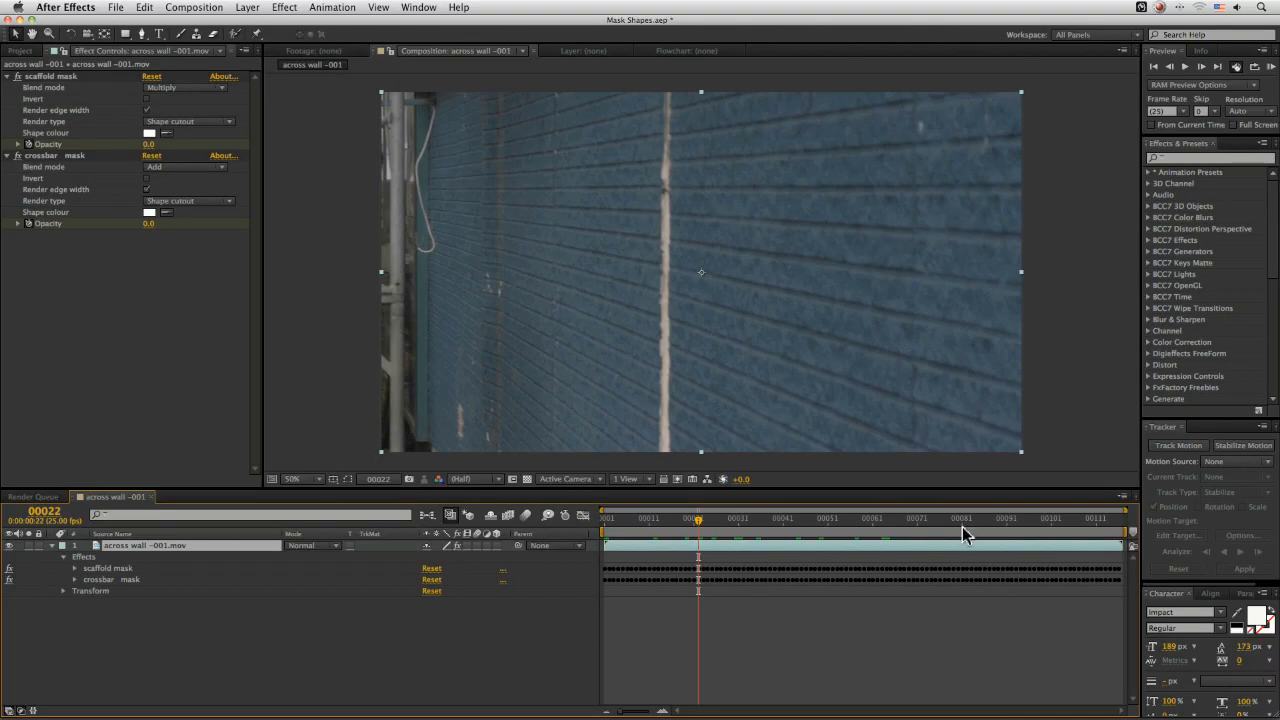
{"action": "left_click_drag", "start_coordinate": [964, 524], "coordinate": [1074, 529]}
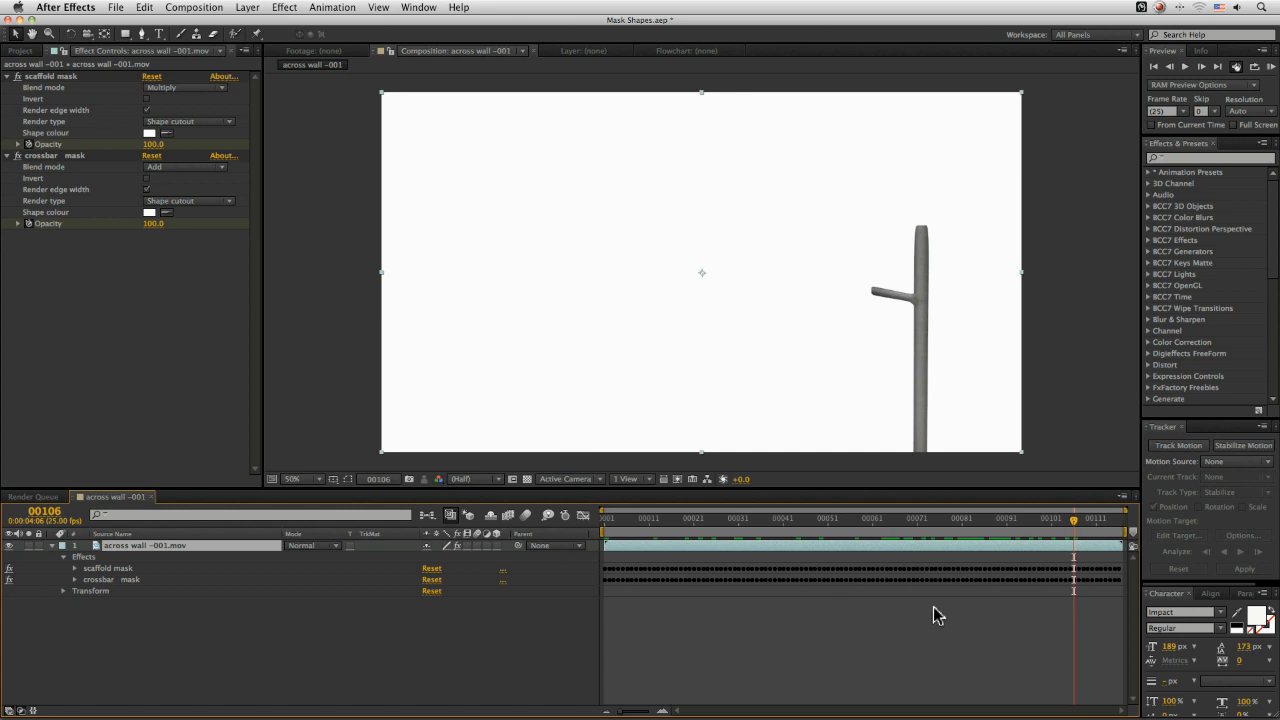
Delete both mocha shape effects from the footage layer
{"action": "left_click", "coordinate": [60, 80]}
{"action": "left_click", "coordinate": [69, 160], "text": "shift"}
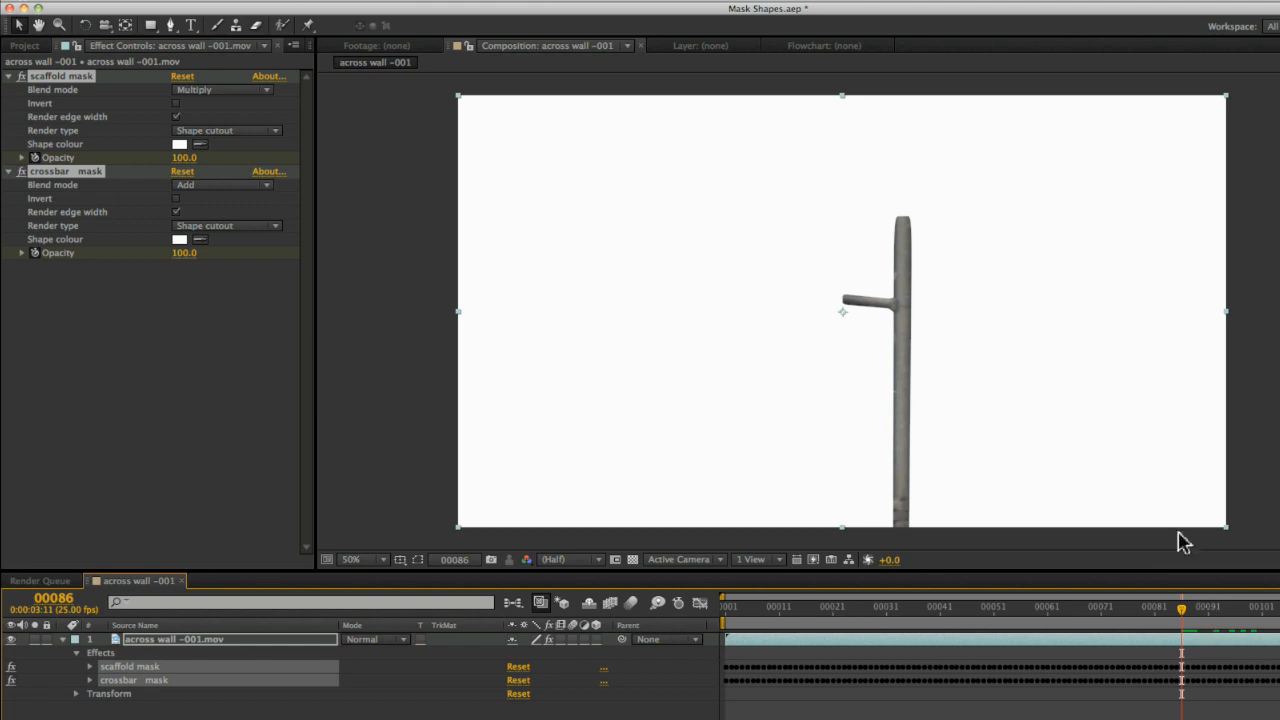
{"action": "key", "text": "Delete"}
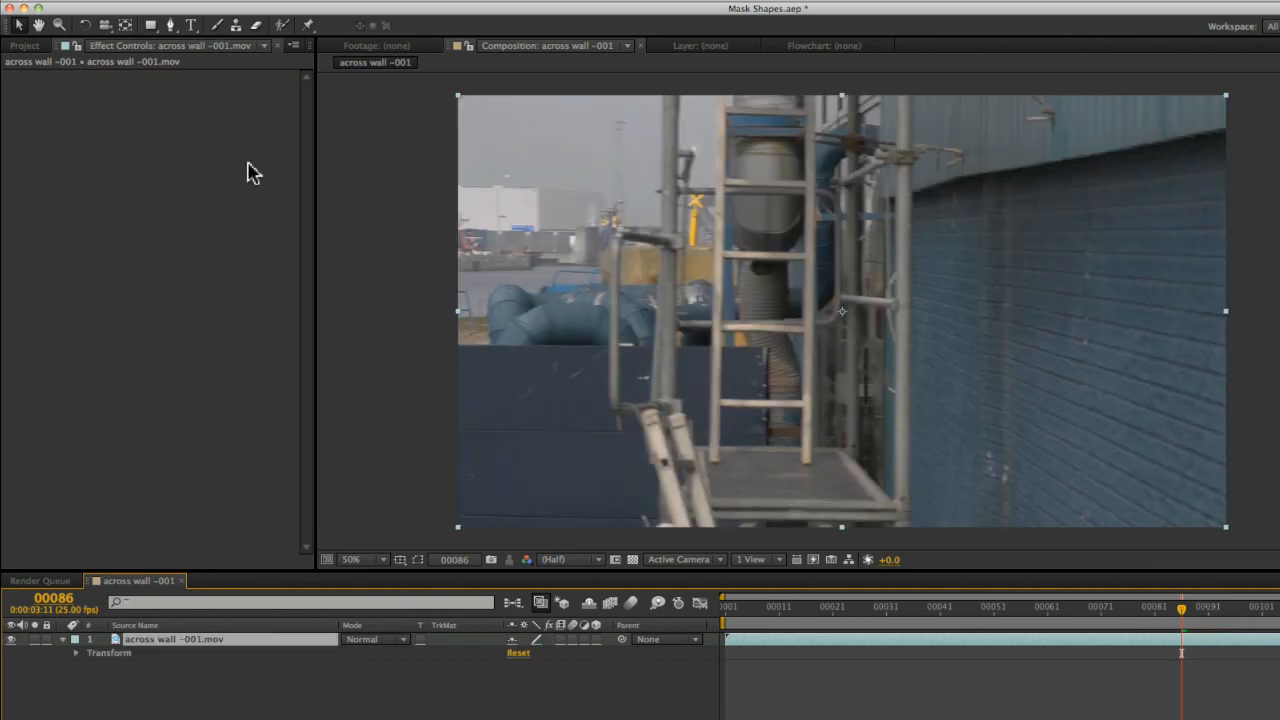
{"action": "left_click_drag", "start_coordinate": [1043, 611], "coordinate": [569, 620]}
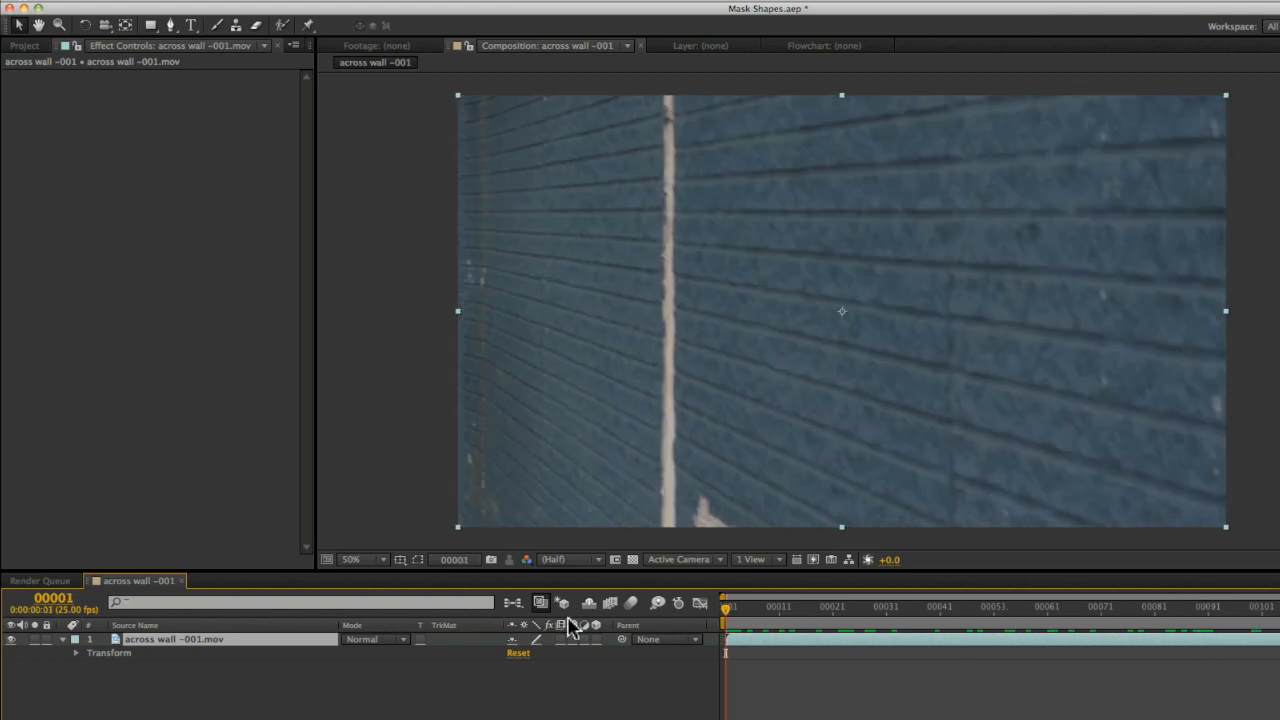
Try to paste the mocha mask onto the footage layer again
{"action": "left_click", "coordinate": [172, 1]}
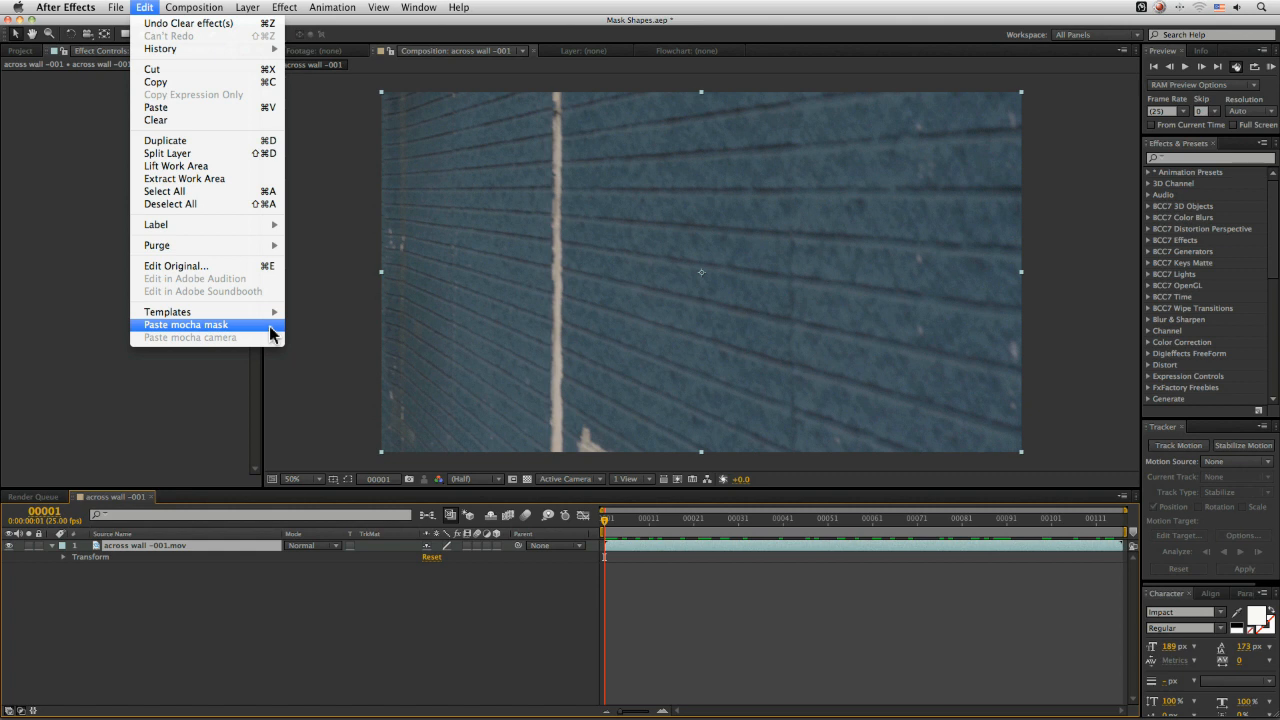
{"action": "left_click", "coordinate": [384, 675]}
{"action": "left_click_drag", "start_coordinate": [627, 525], "coordinate": [1015, 518]}
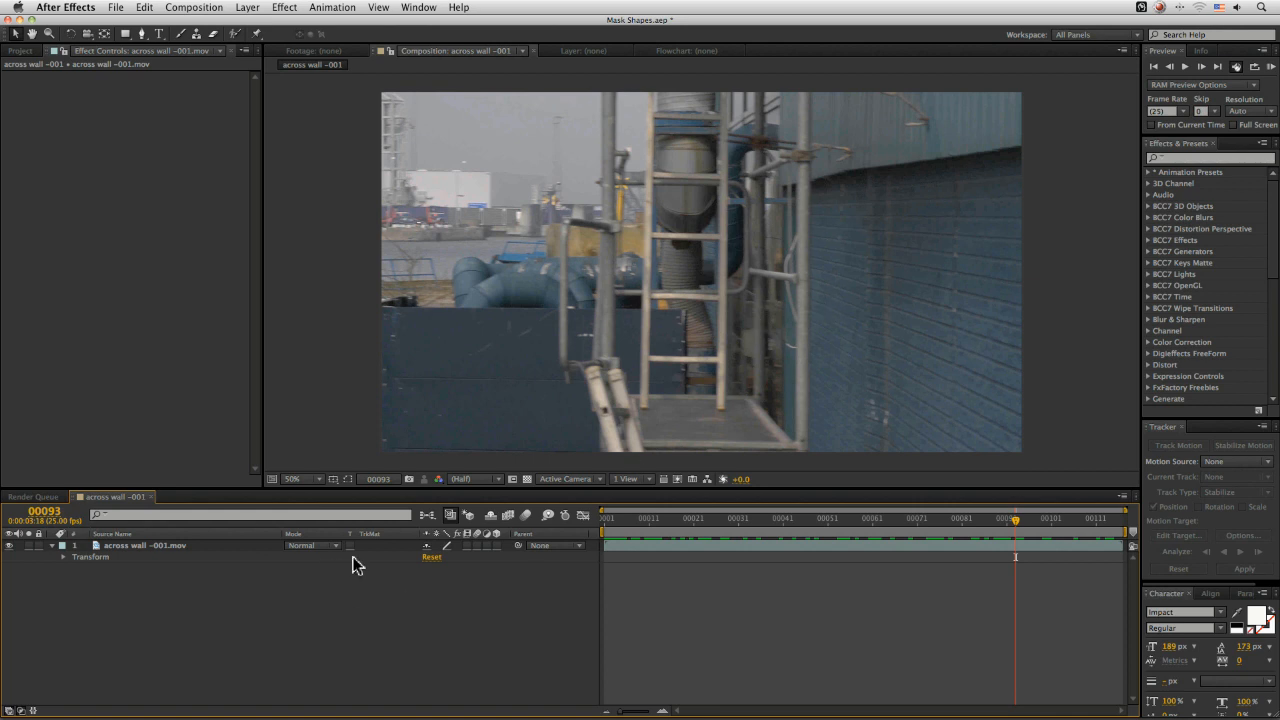
Import big texture.tif from the Ex 08 folder and add it to the composition above the footage
{"action": "left_click", "coordinate": [19, 51]}
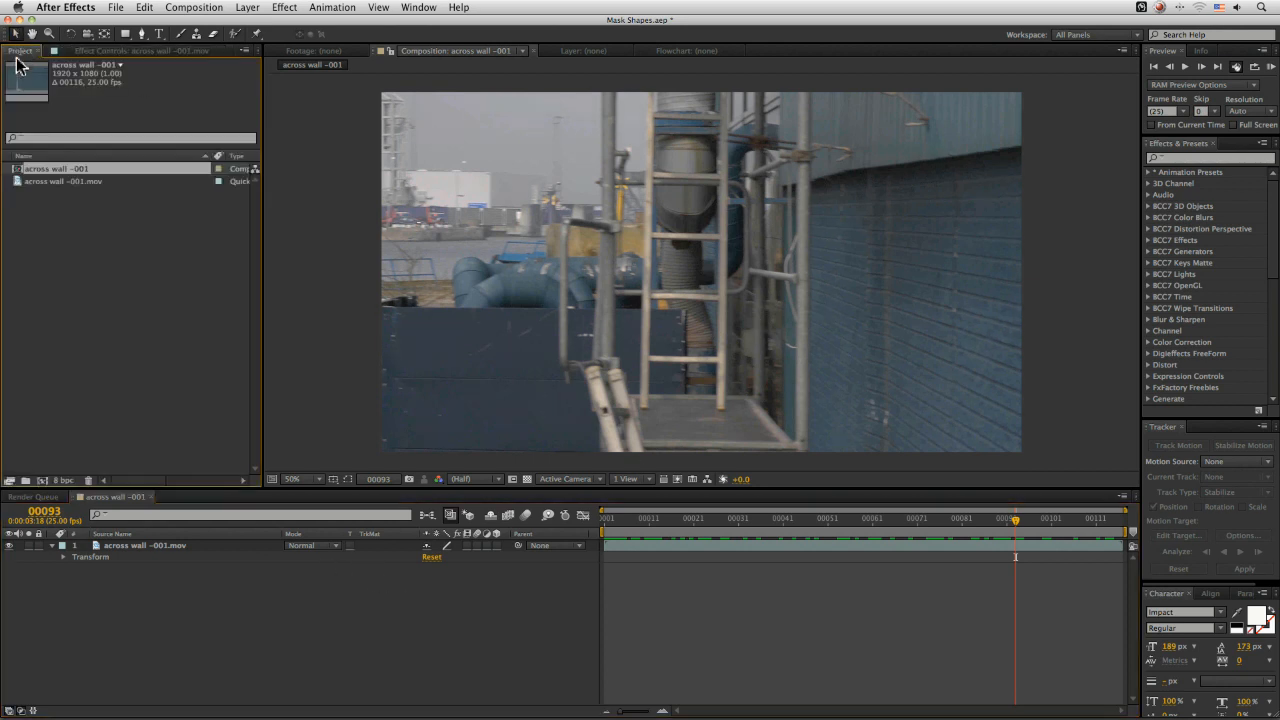
{"action": "double_click", "coordinate": [172, 246]}
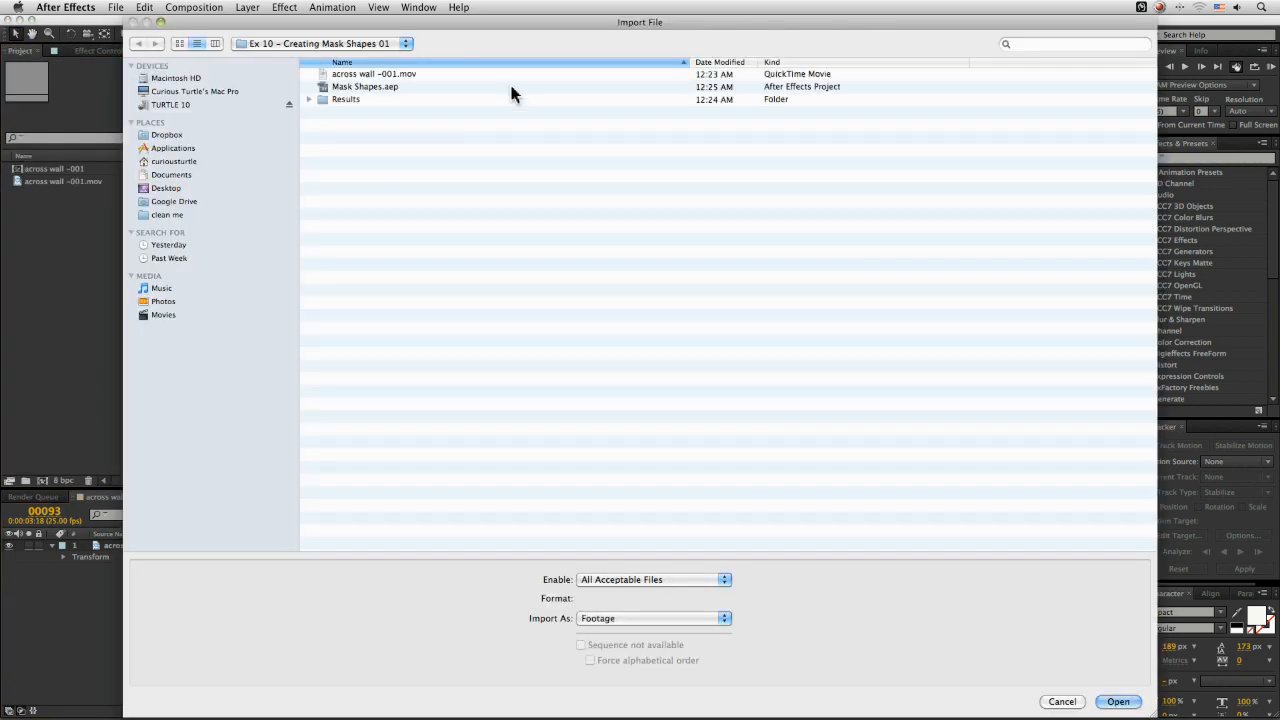
{"action": "left_click", "coordinate": [368, 46]}
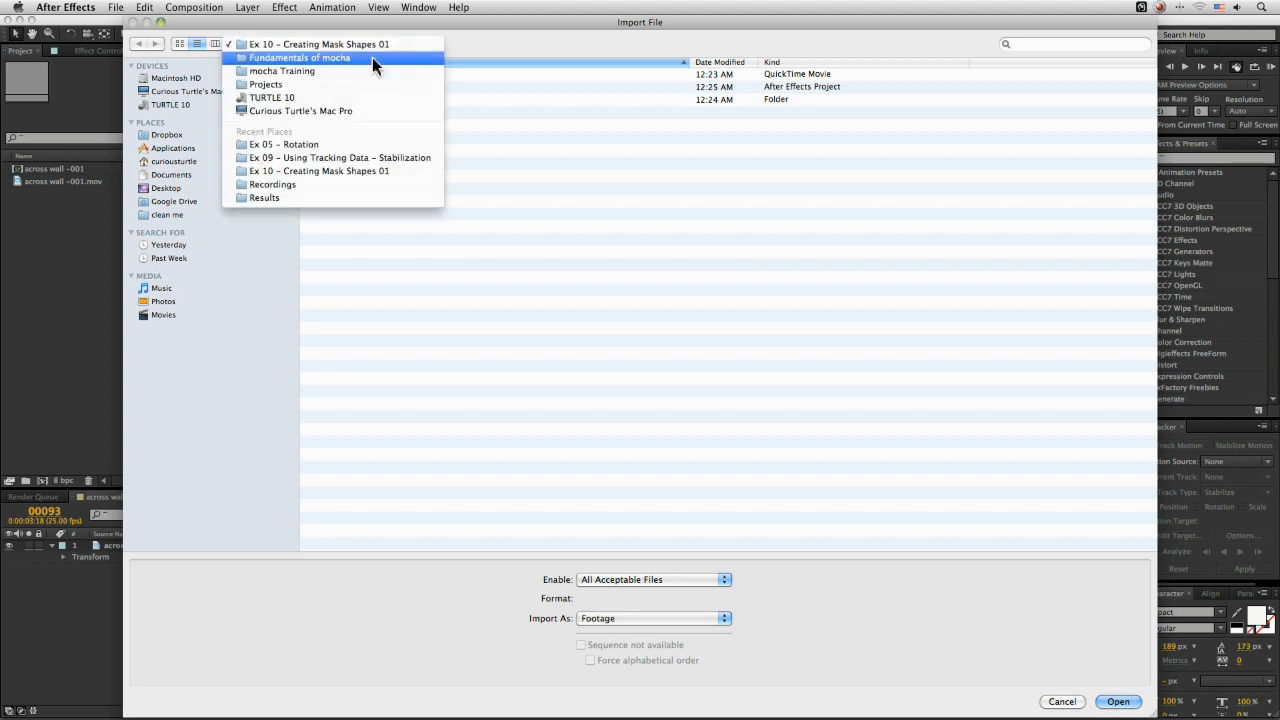
{"action": "left_click", "coordinate": [372, 57]}
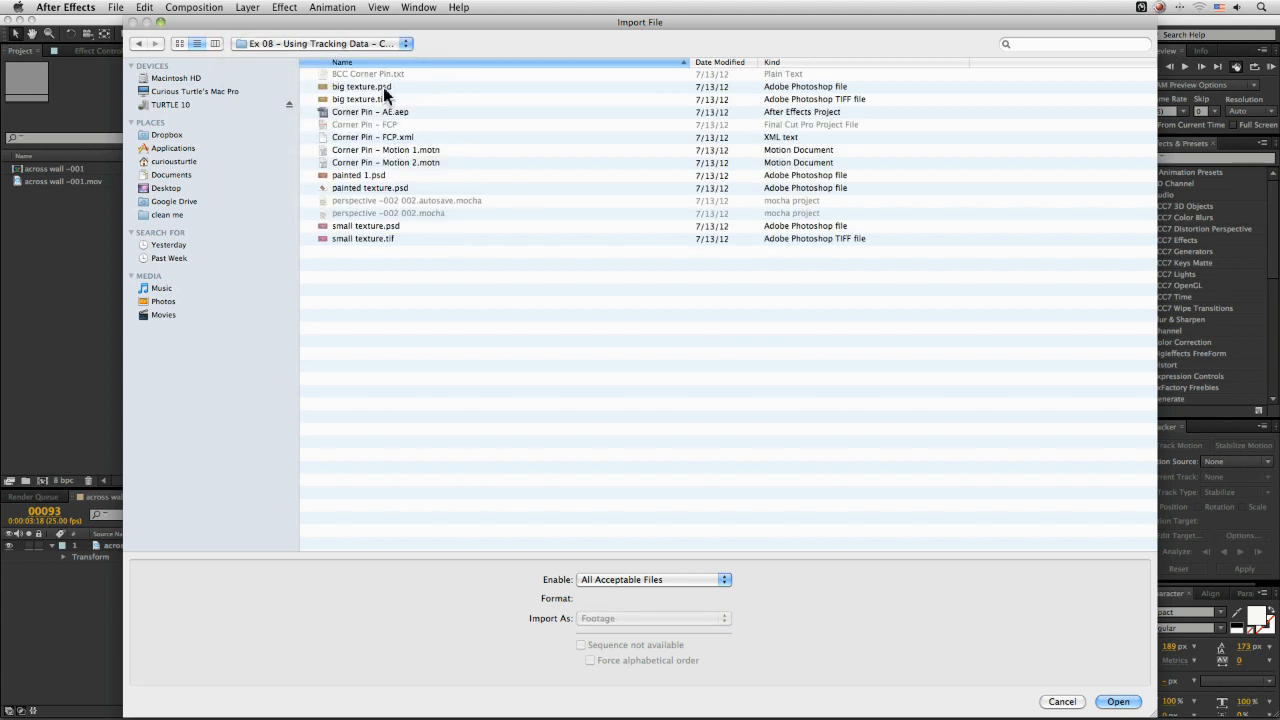
{"action": "double_click", "coordinate": [373, 98]}
{"action": "left_click_drag", "start_coordinate": [47, 205], "coordinate": [150, 545]}
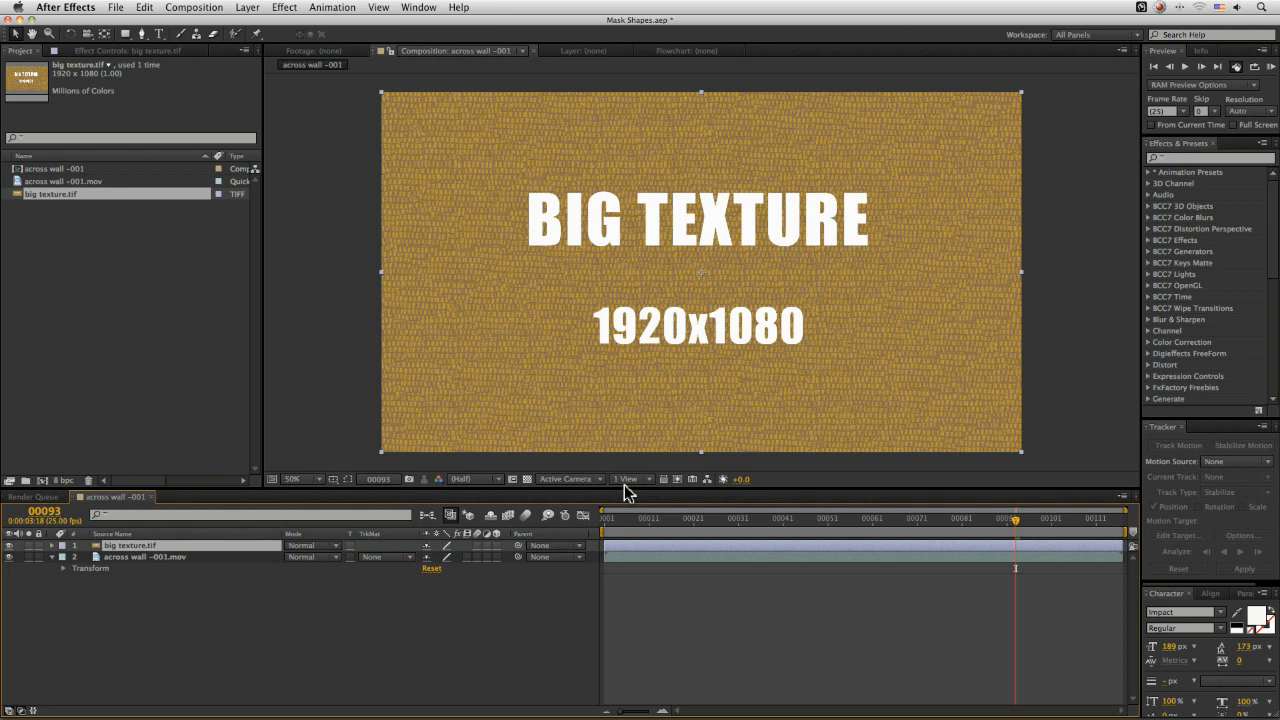
In mocha, export the rear wall track's data from the start frame to the clipboard as After Effects Corner Pin
{"action": "key", "text": "super+Tab"}
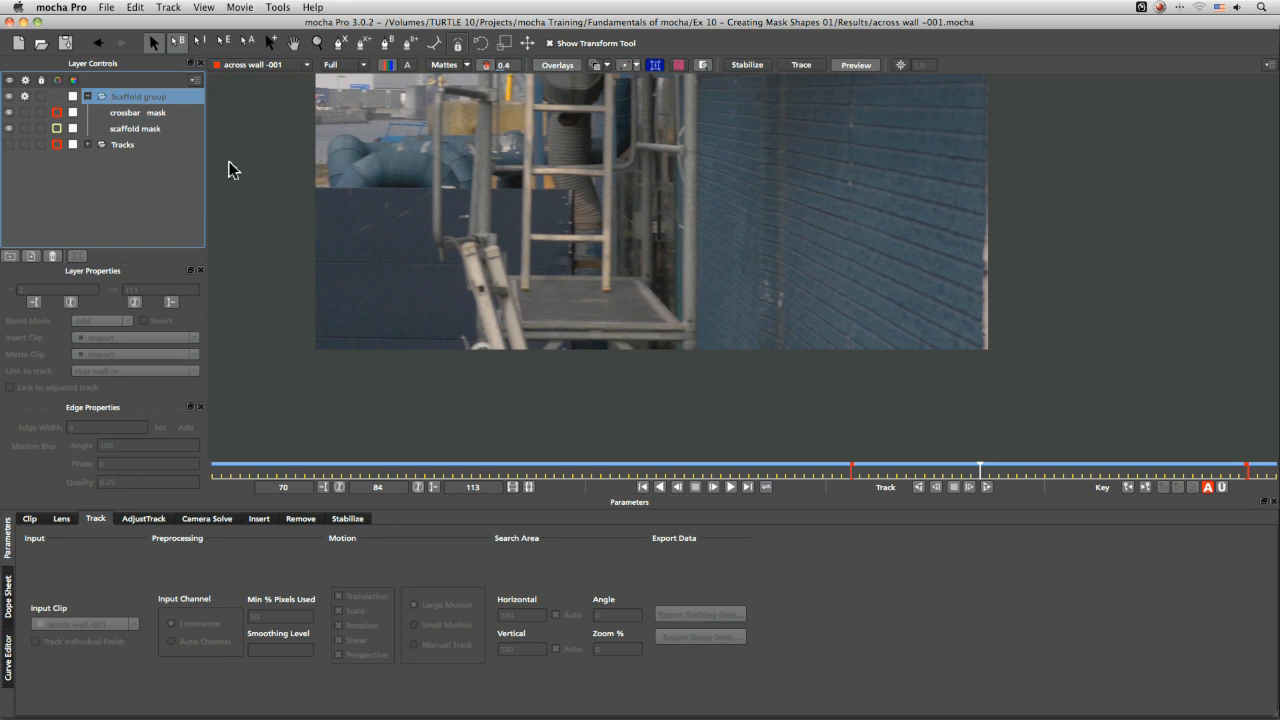
{"action": "left_click", "coordinate": [120, 145]}
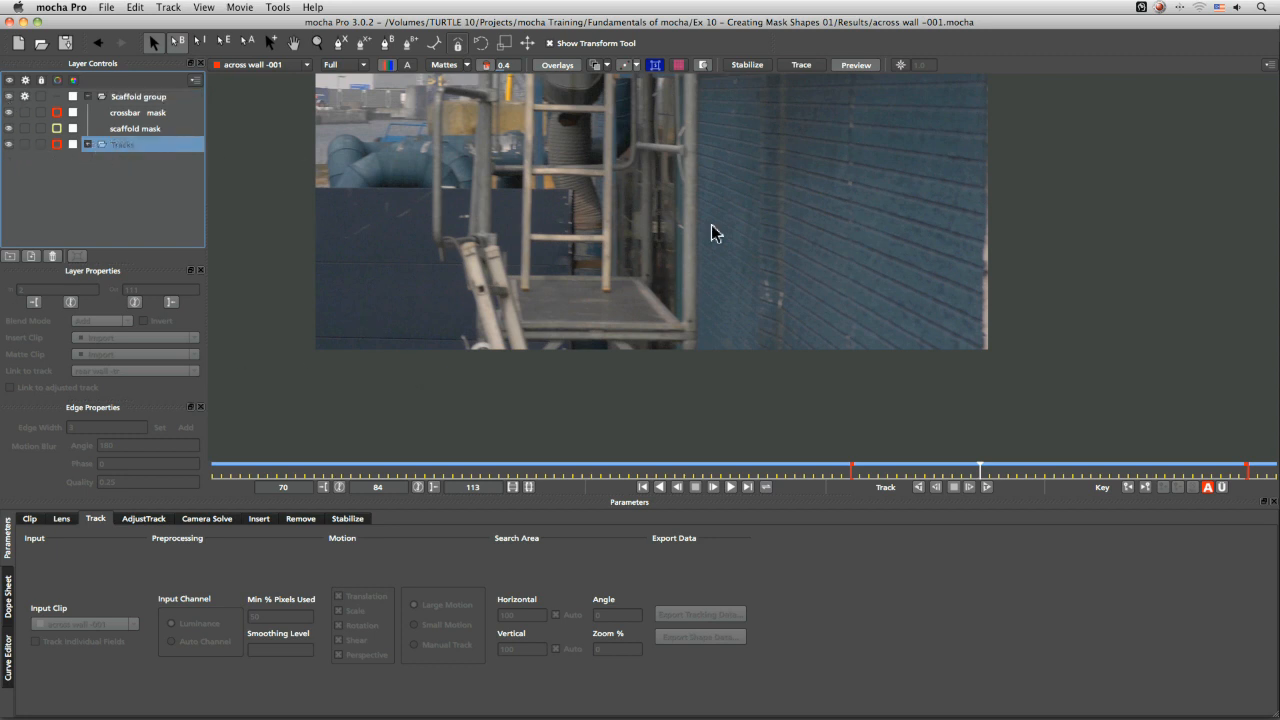
{"action": "key", "text": "asterisk"}
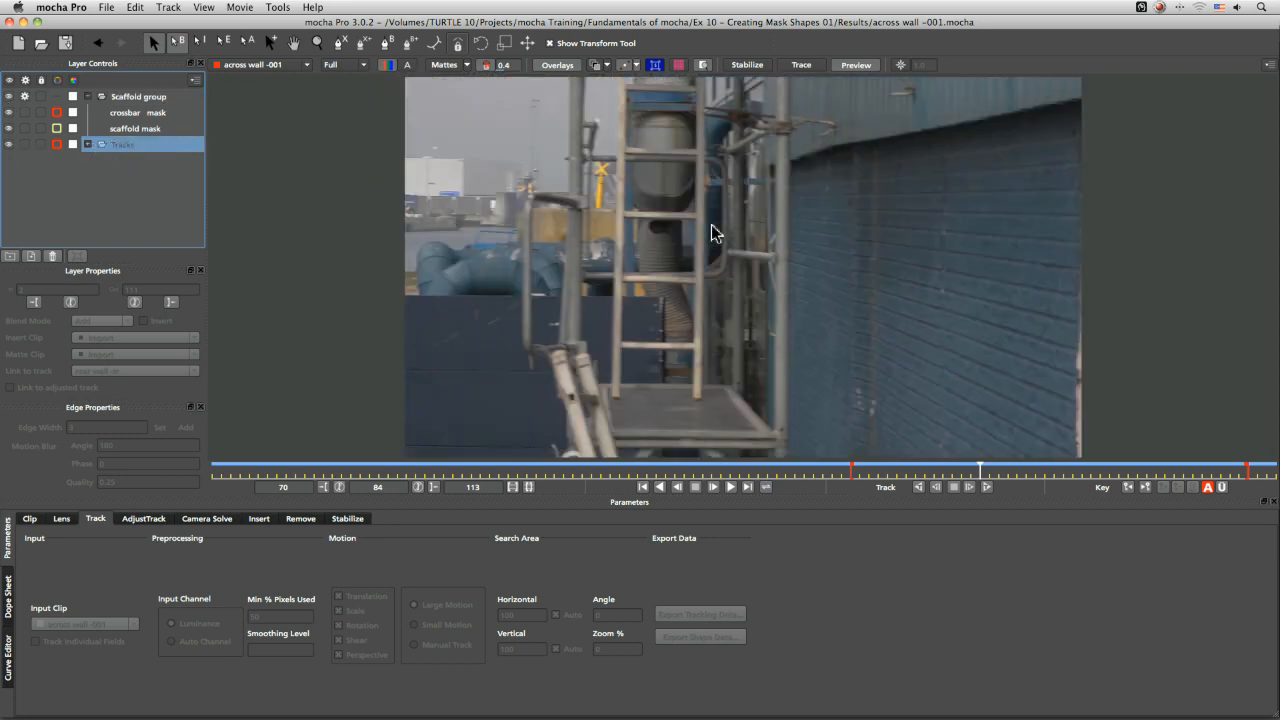
{"action": "left_click", "coordinate": [87, 145]}
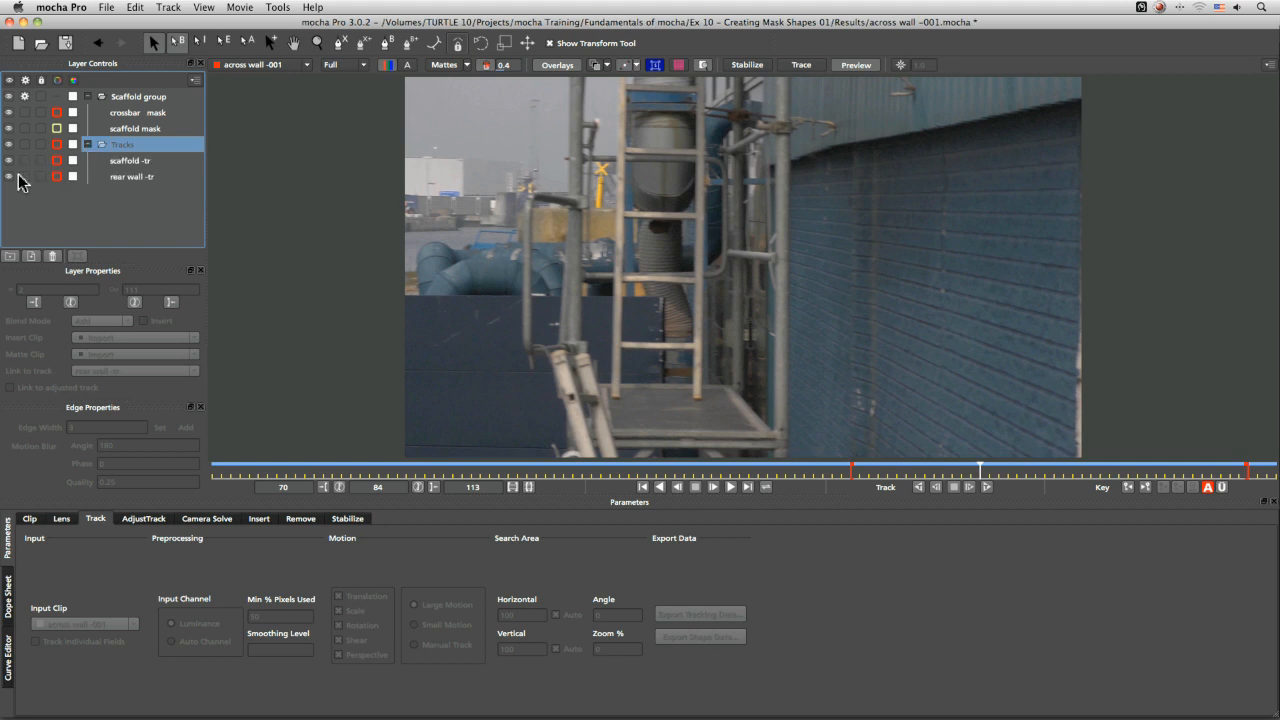
{"action": "left_click", "coordinate": [131, 162]}
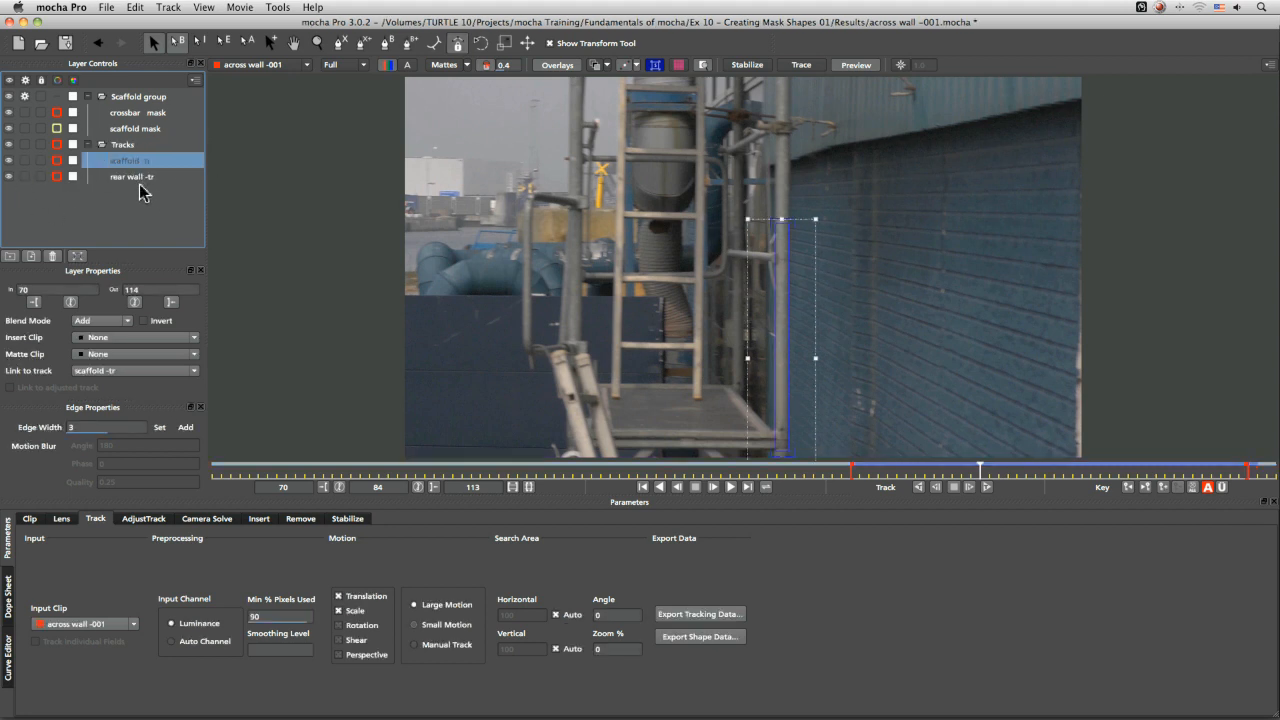
{"action": "left_click", "coordinate": [137, 177]}
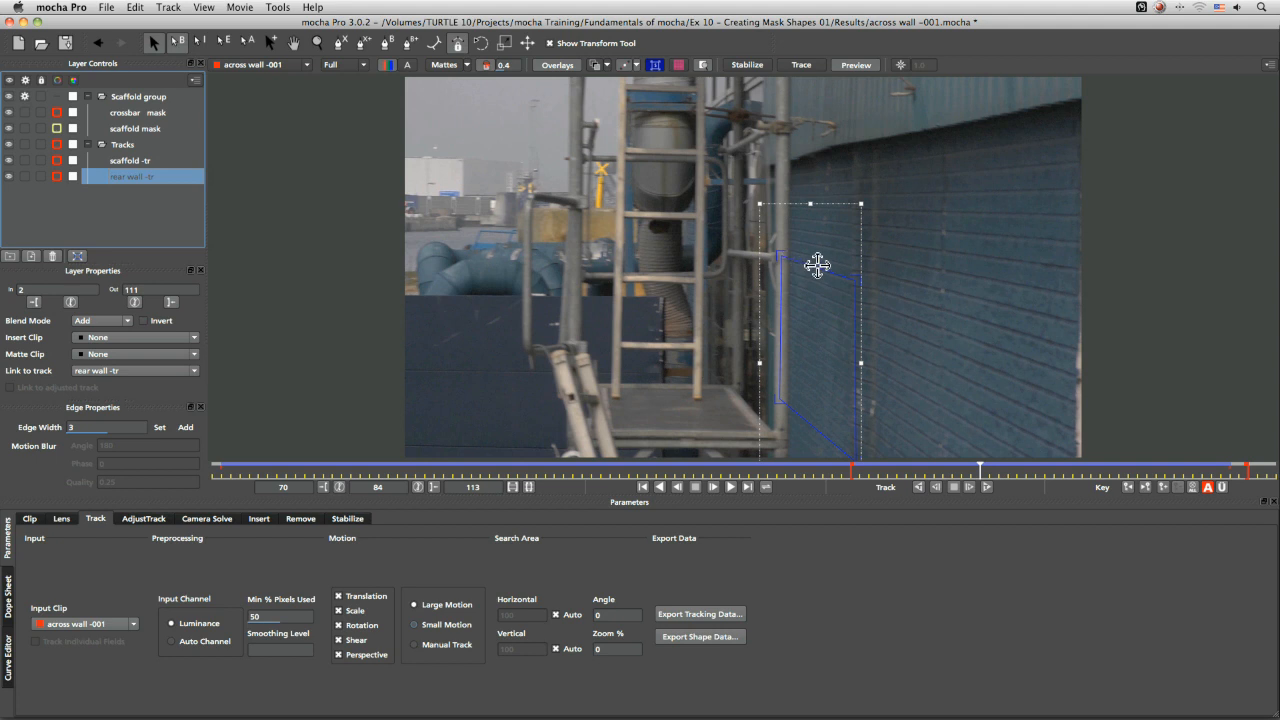
{"action": "left_click_drag", "start_coordinate": [980, 466], "coordinate": [228, 478]}
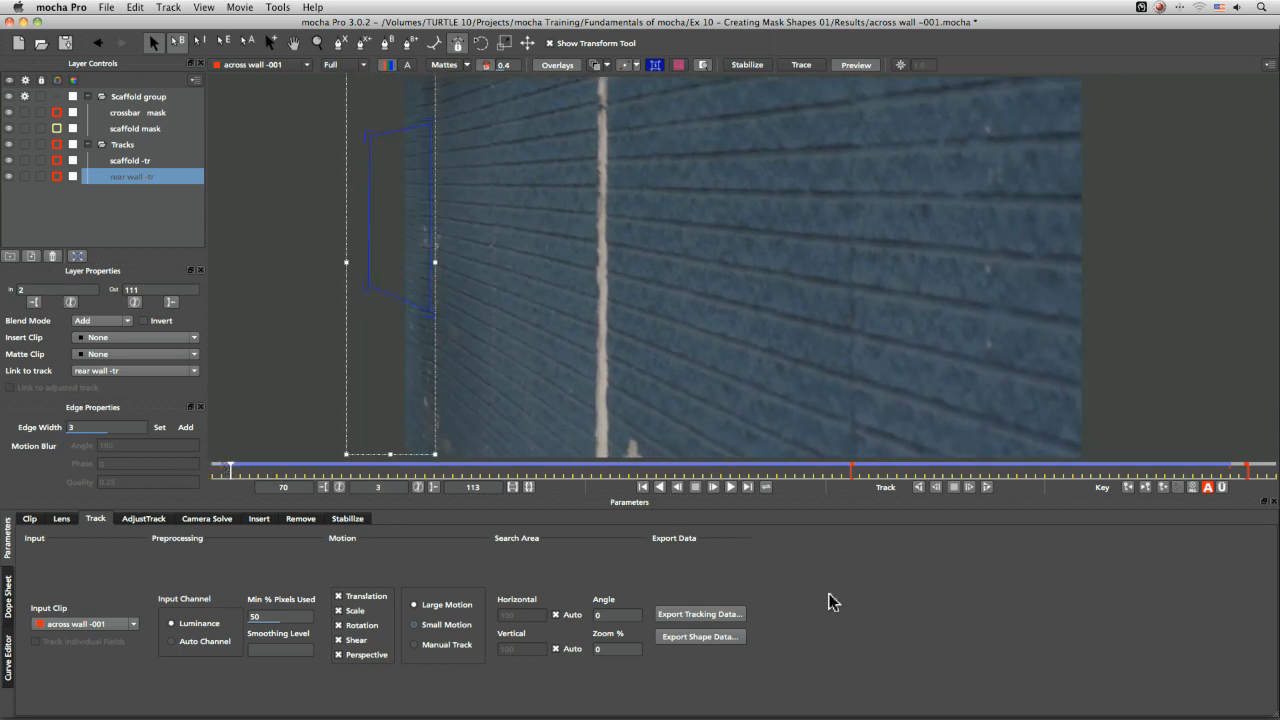
{"action": "left_click", "coordinate": [725, 613]}
{"action": "left_click", "coordinate": [647, 355]}
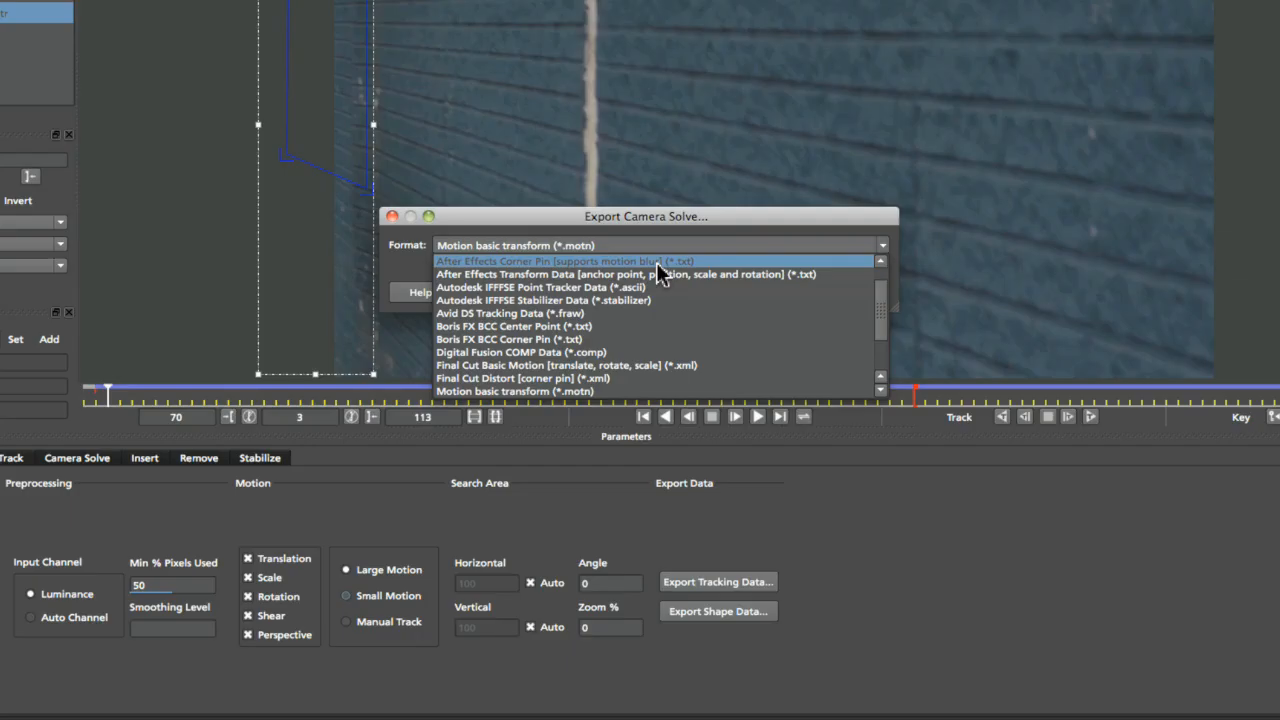
{"action": "left_click", "coordinate": [654, 367]}
{"action": "left_click", "coordinate": [731, 355]}
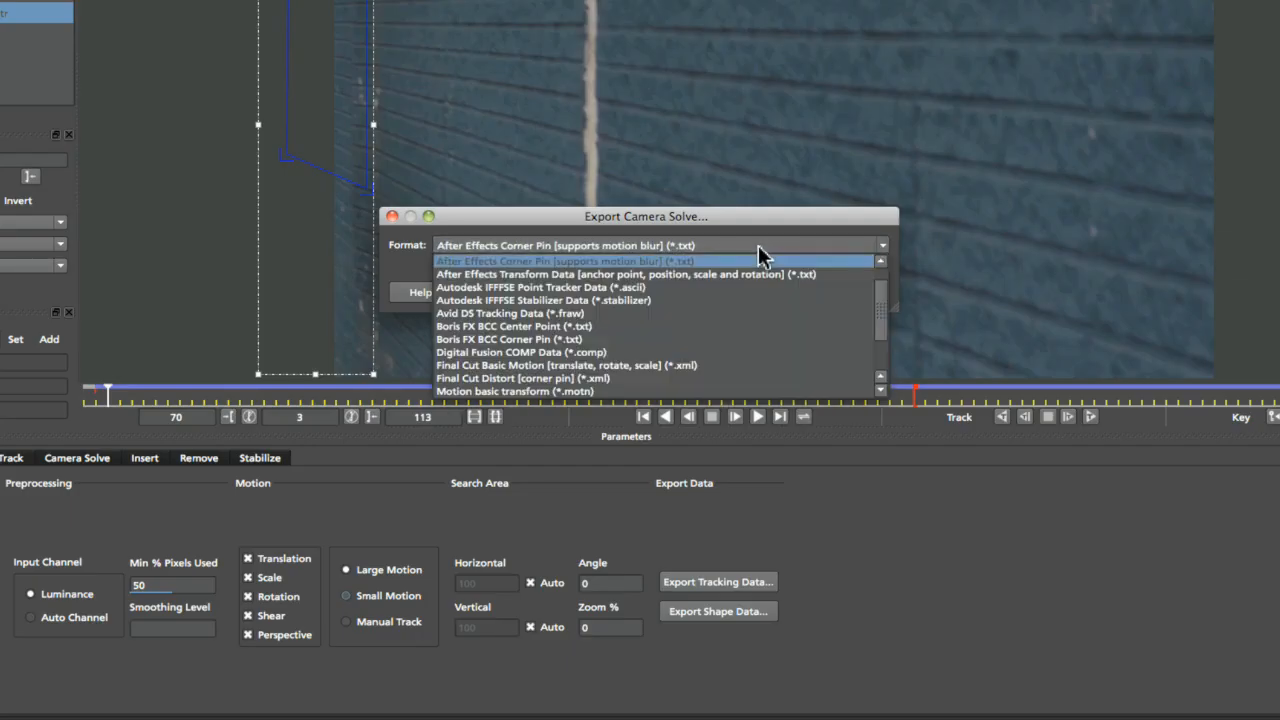
{"action": "left_click", "coordinate": [732, 238]}
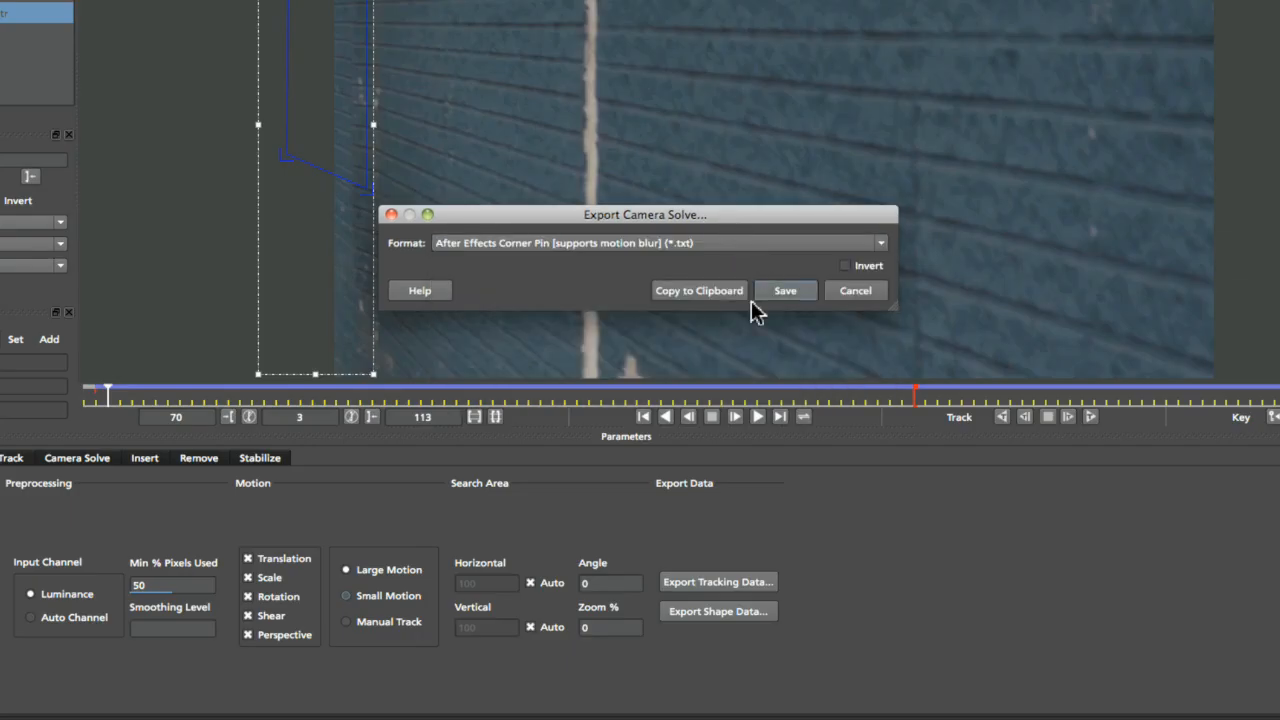
{"action": "left_click", "coordinate": [729, 294]}
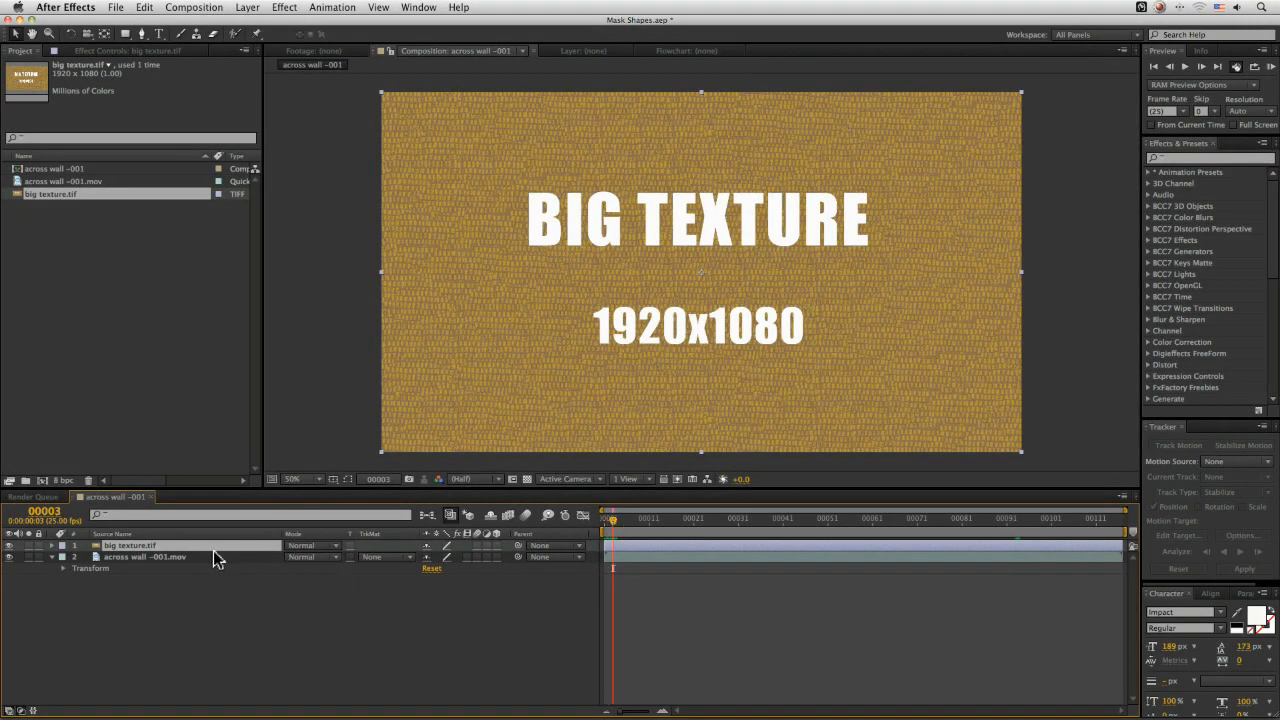
Paste the corner pin tracking data onto the big texture layer and reveal its keyframes
{"action": "left_click", "coordinate": [145, 7]}
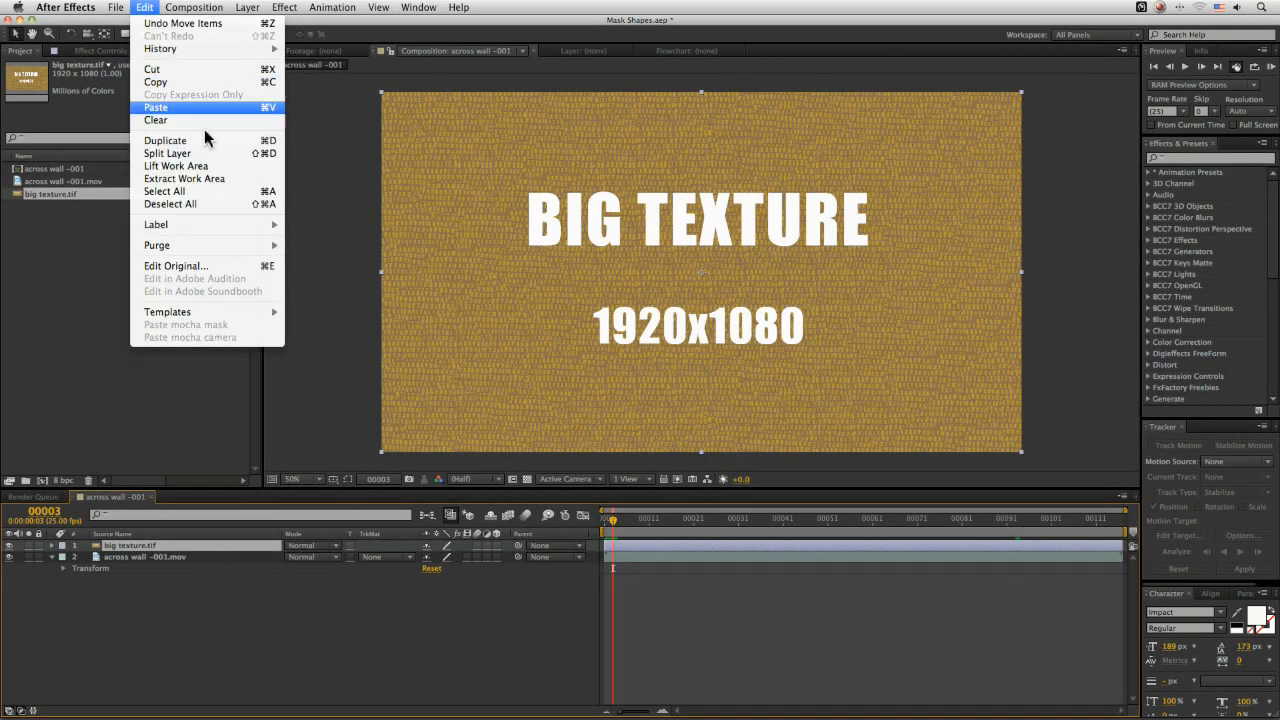
{"action": "left_click", "coordinate": [165, 107]}
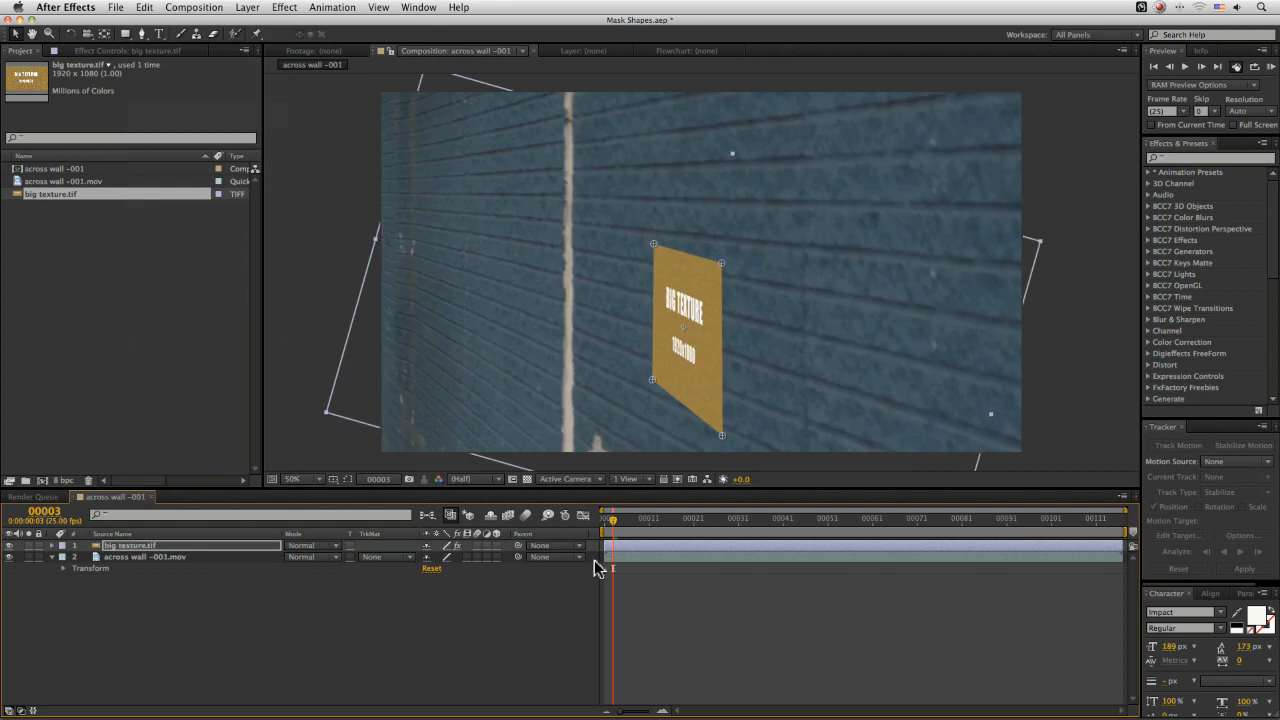
{"action": "key", "text": "u"}
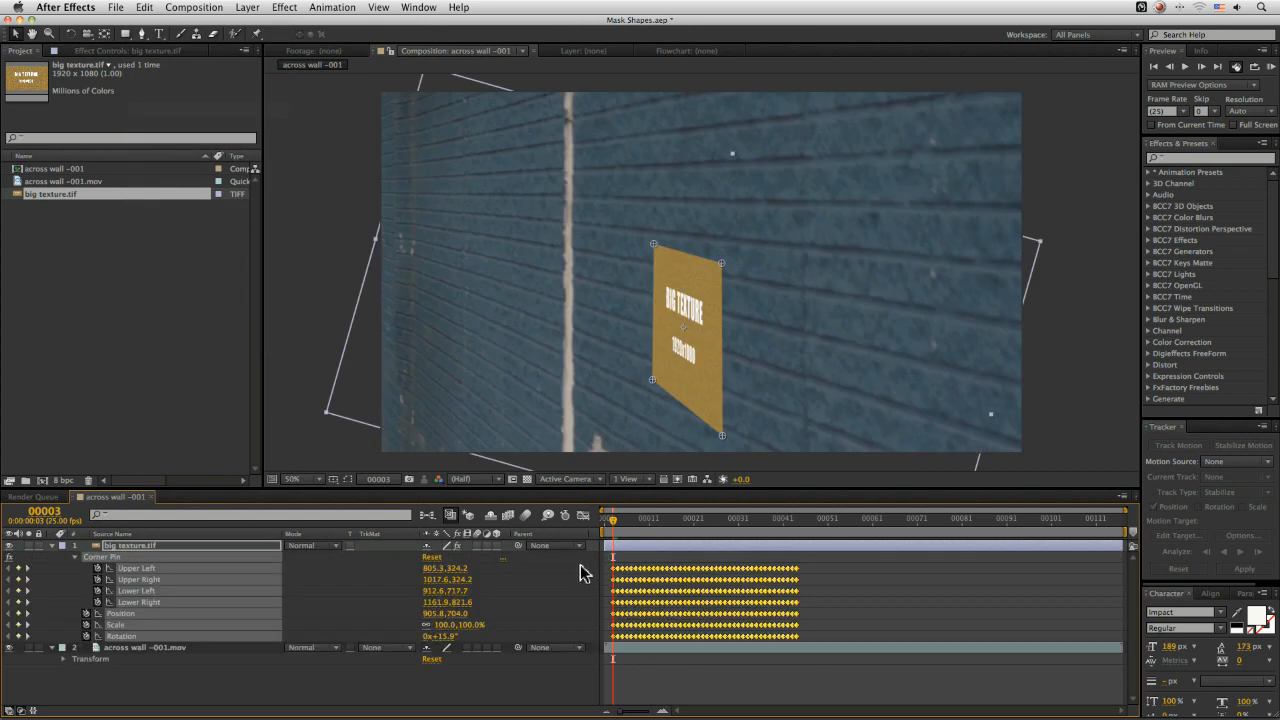
Shift the pasted keyframes to start at frame 74 and delete them
{"action": "left_click_drag", "start_coordinate": [808, 572], "coordinate": [1116, 575]}
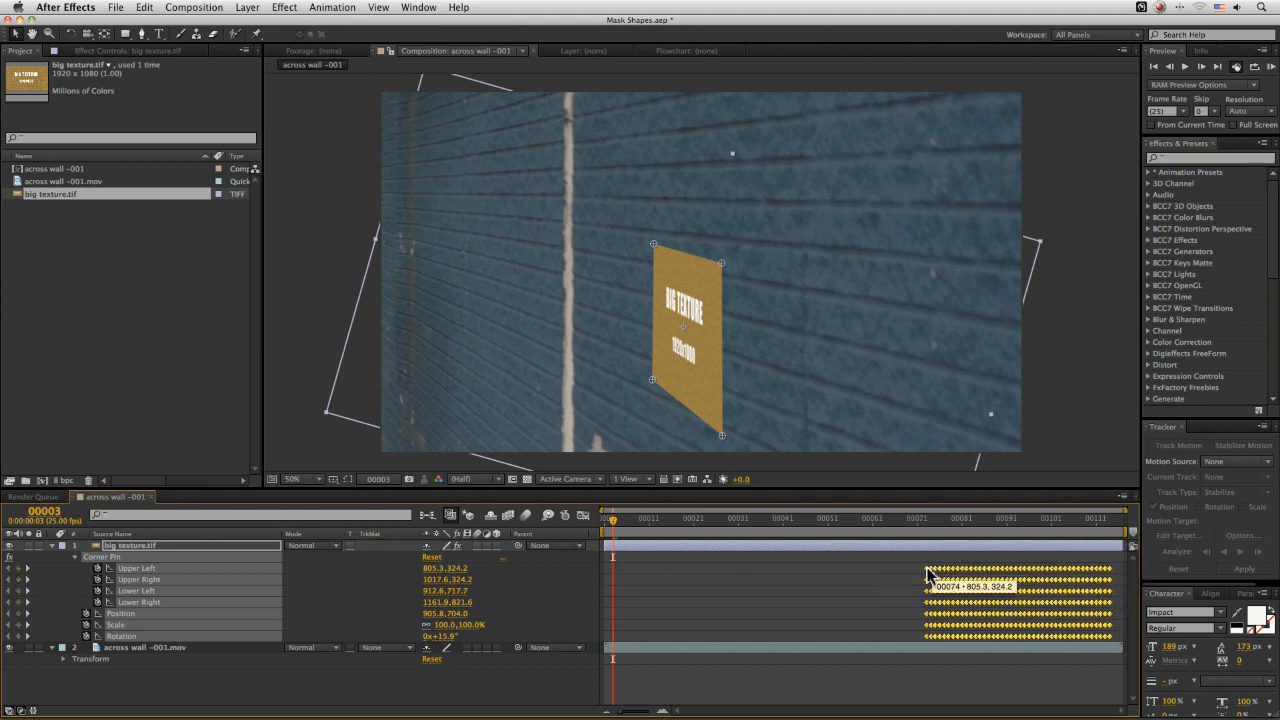
{"action": "mouse_move", "coordinate": [920, 524]}
{"action": "left_mouse_down"}
{"action": "mouse_move", "coordinate": [1108, 527]}
{"action": "mouse_move", "coordinate": [917, 527]}
{"action": "left_mouse_up"}
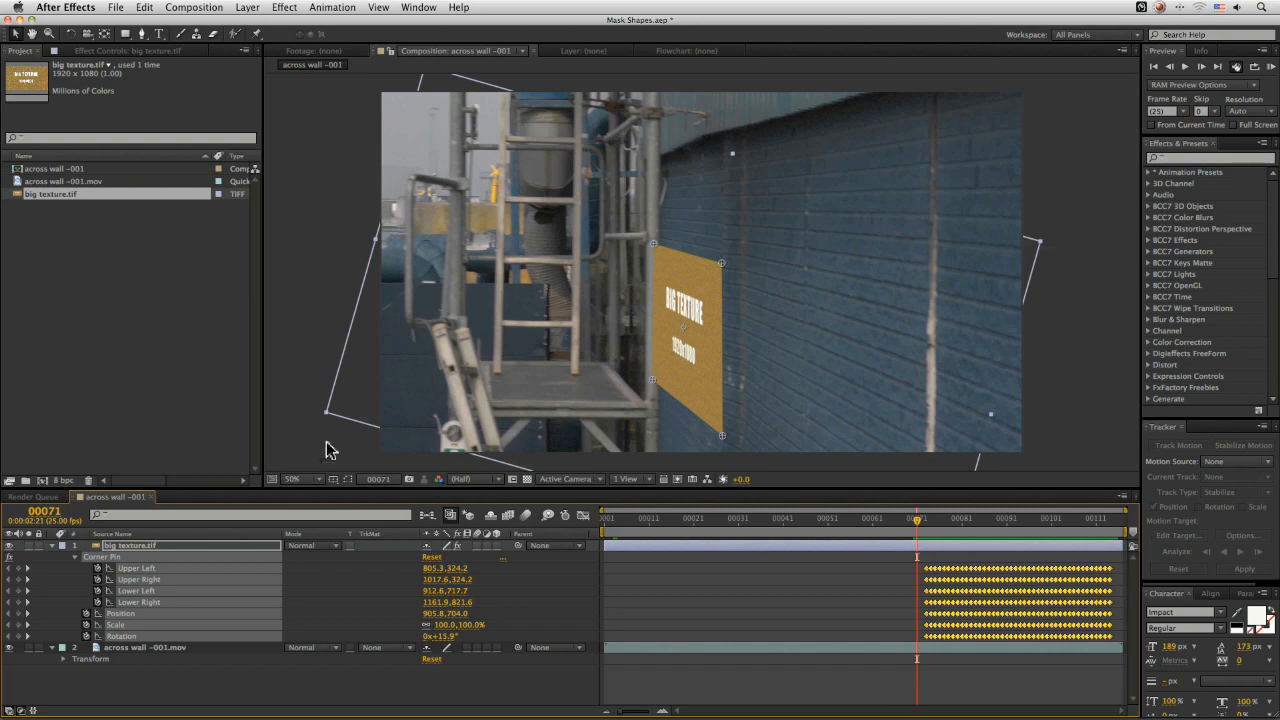
{"action": "key", "text": "Delete"}
In mocha, set the rear wall track's in point to frame 2 and copy its corner pin tracking data again
{"action": "key", "text": "super+Tab"}
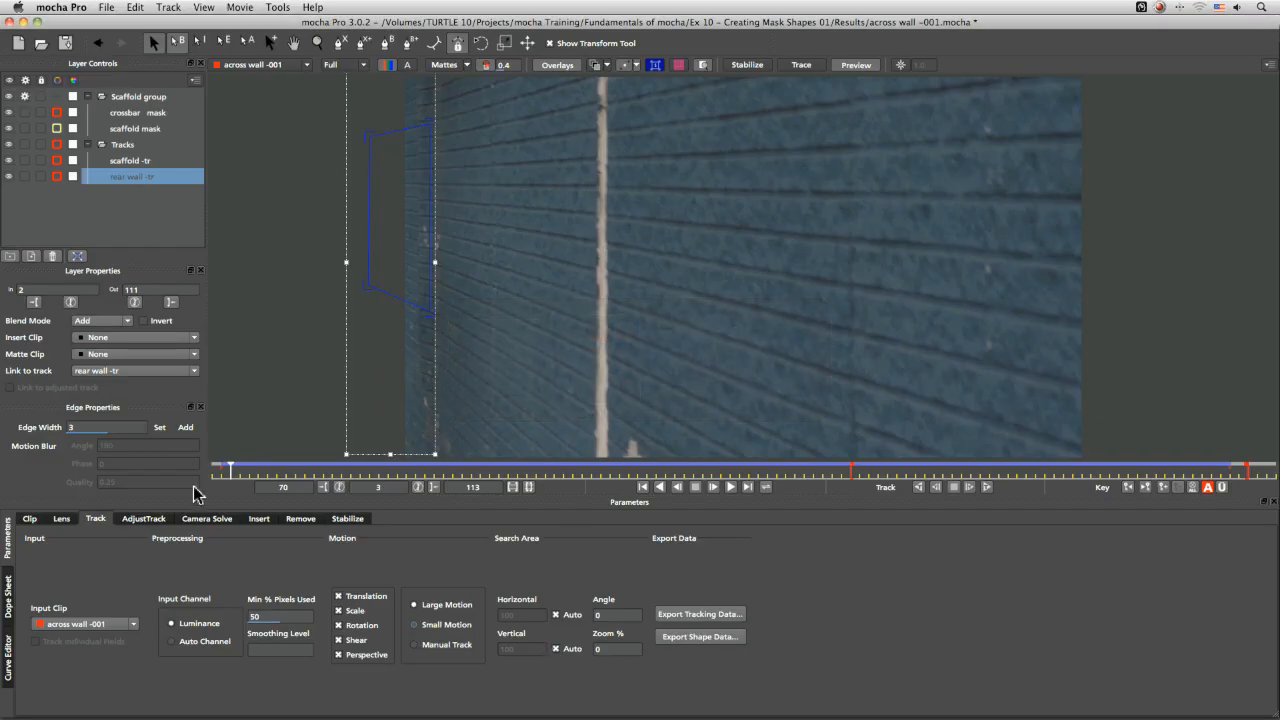
{"action": "mouse_move", "coordinate": [232, 470]}
{"action": "left_mouse_down"}
{"action": "mouse_move", "coordinate": [196, 476]}
{"action": "mouse_move", "coordinate": [220, 468]}
{"action": "left_mouse_up"}
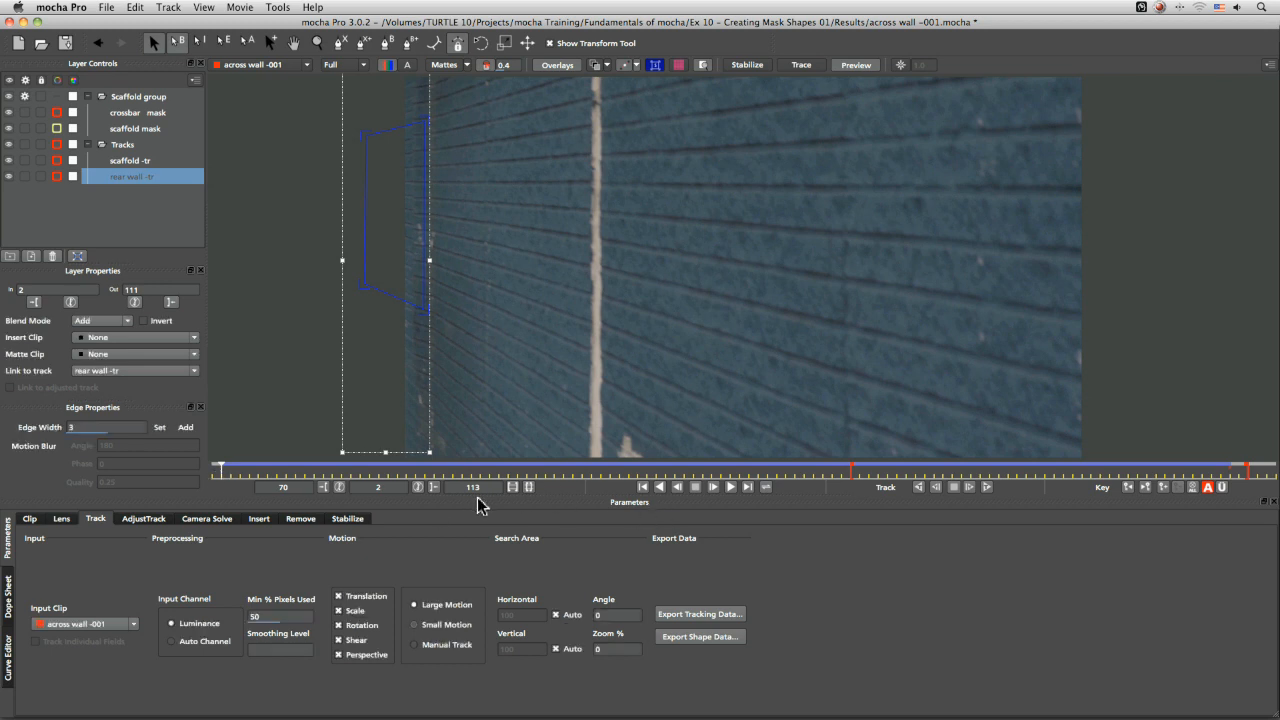
{"action": "left_click", "coordinate": [324, 488]}
{"action": "left_click", "coordinate": [703, 613]}
{"action": "left_click", "coordinate": [686, 391]}
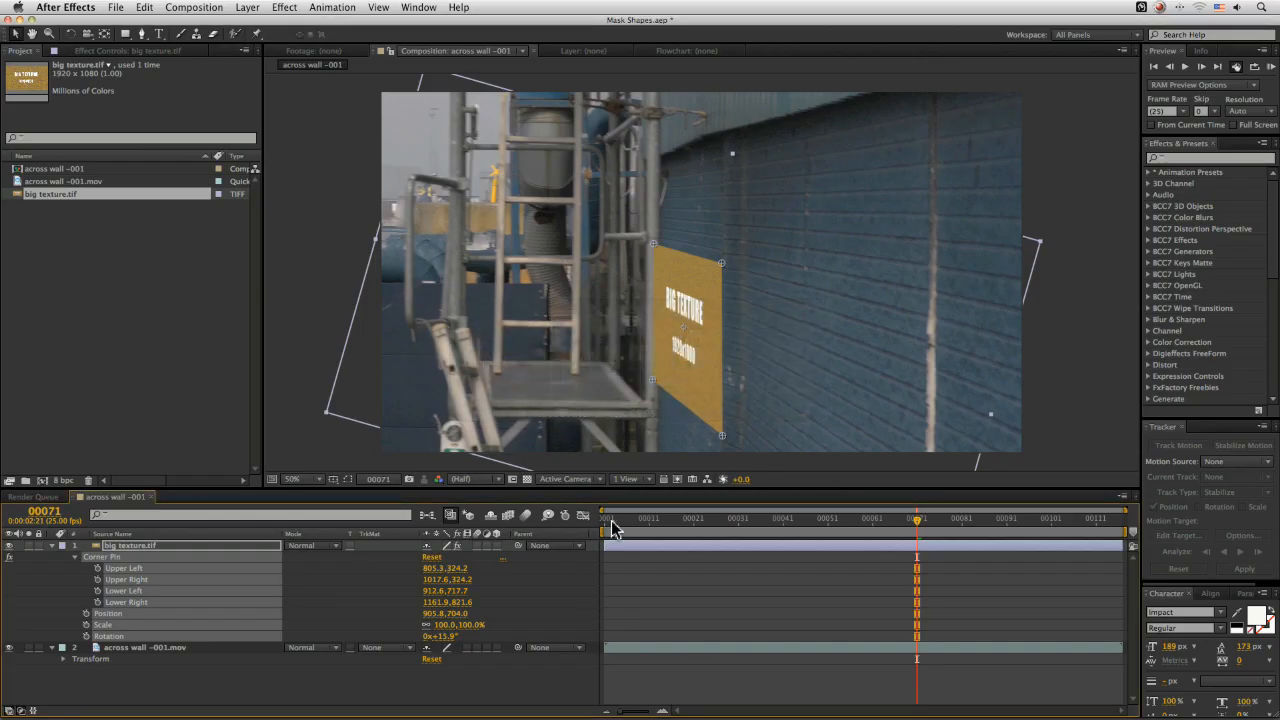
Paste the corner pin data onto the big texture layer from frame 2
{"action": "left_click", "coordinate": [613, 528]}
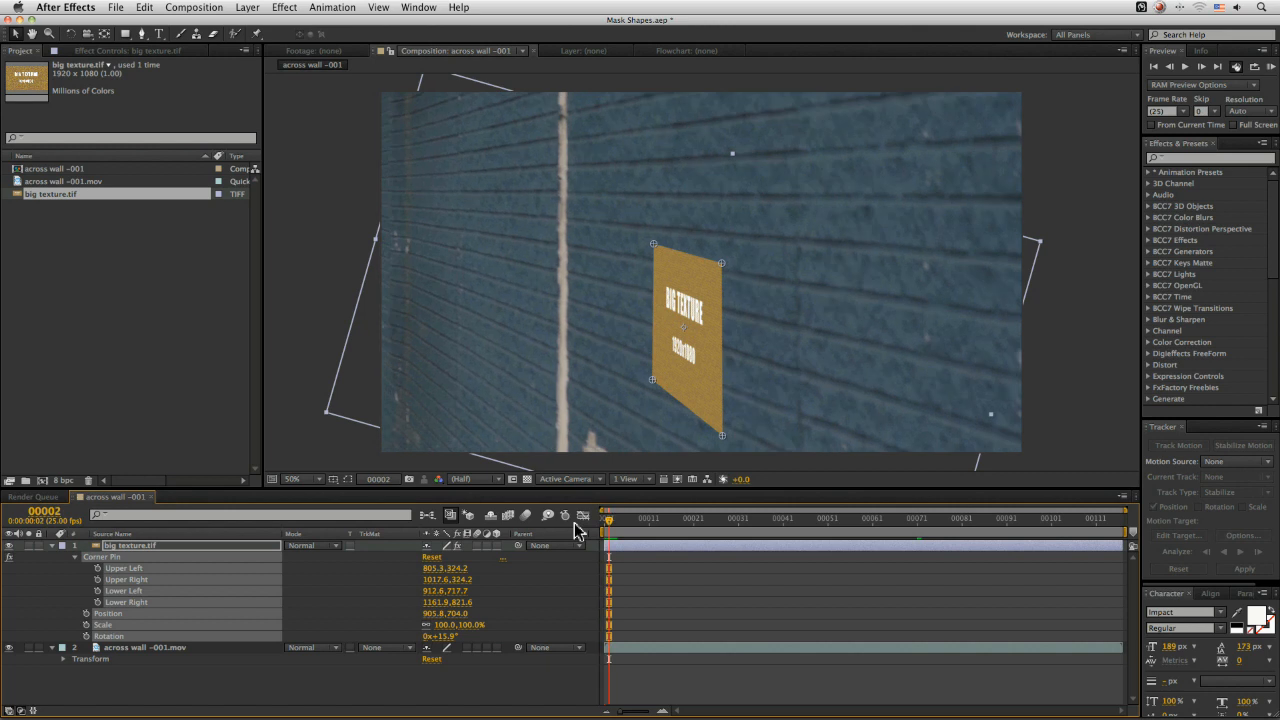
{"action": "left_click", "coordinate": [140, 7]}
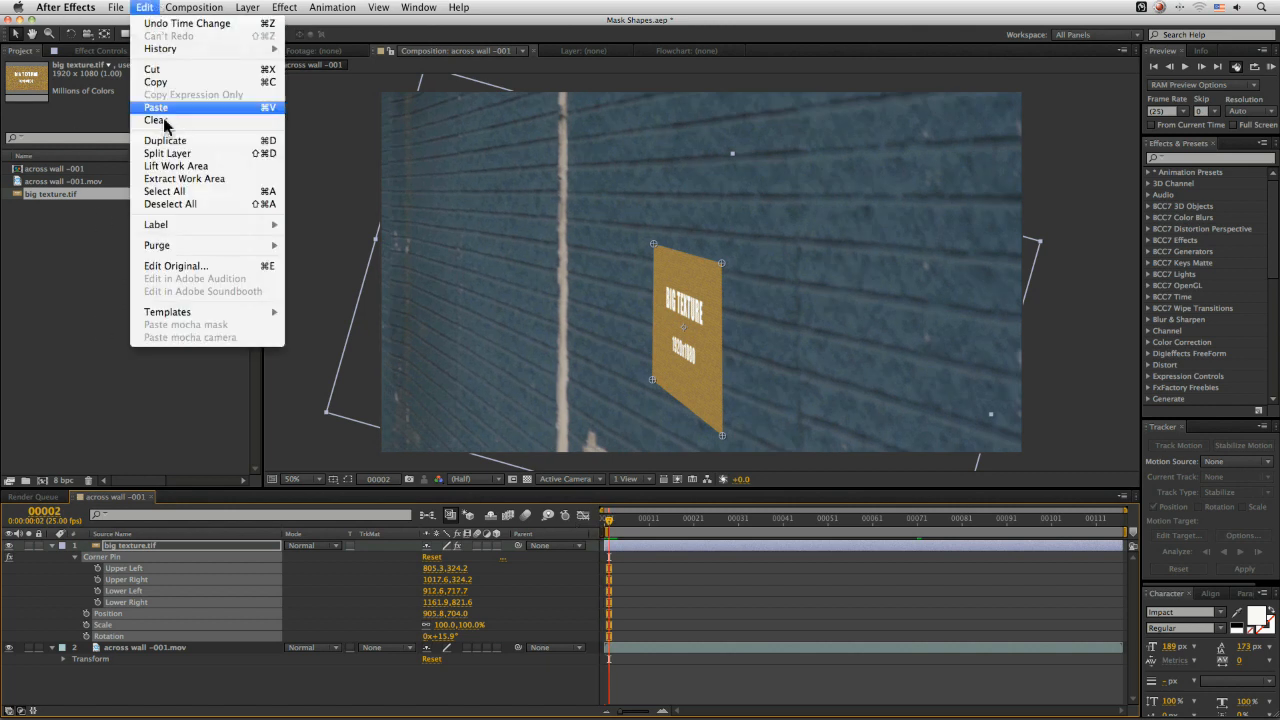
{"action": "left_click", "coordinate": [166, 106]}
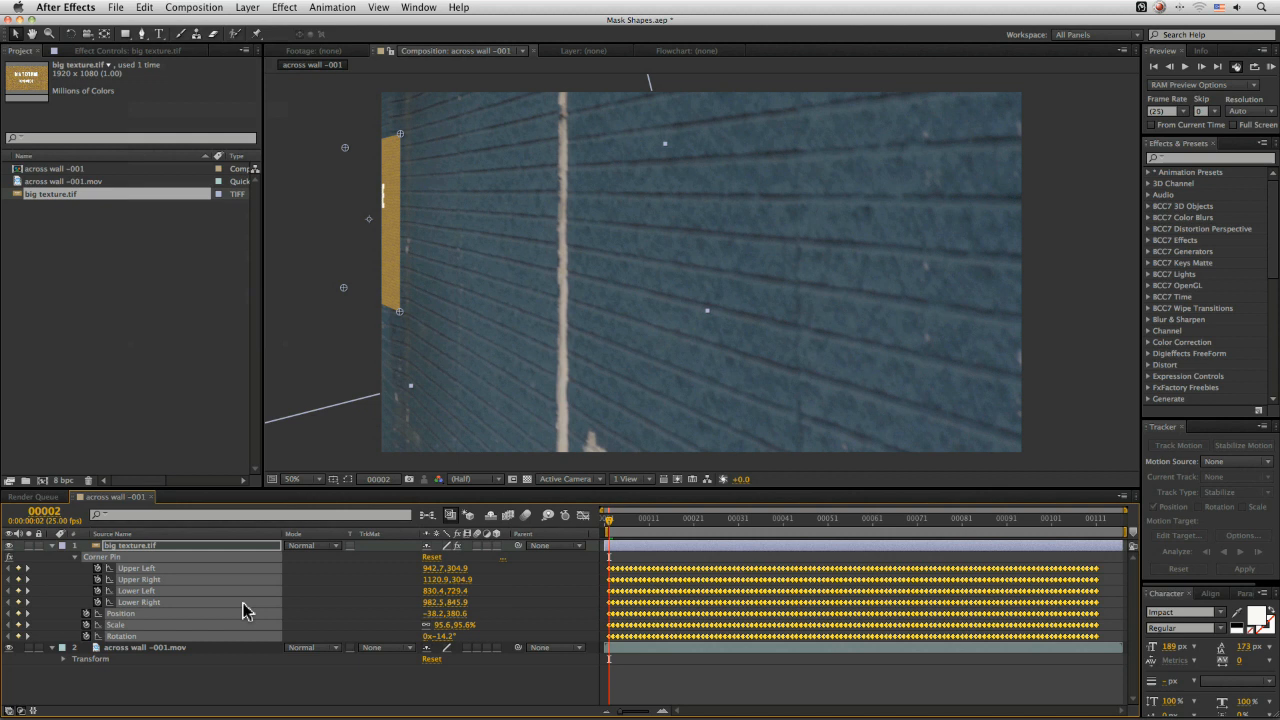
Play back the composition to check the corner-pinned texture on the wall
{"action": "key", "text": "space"}
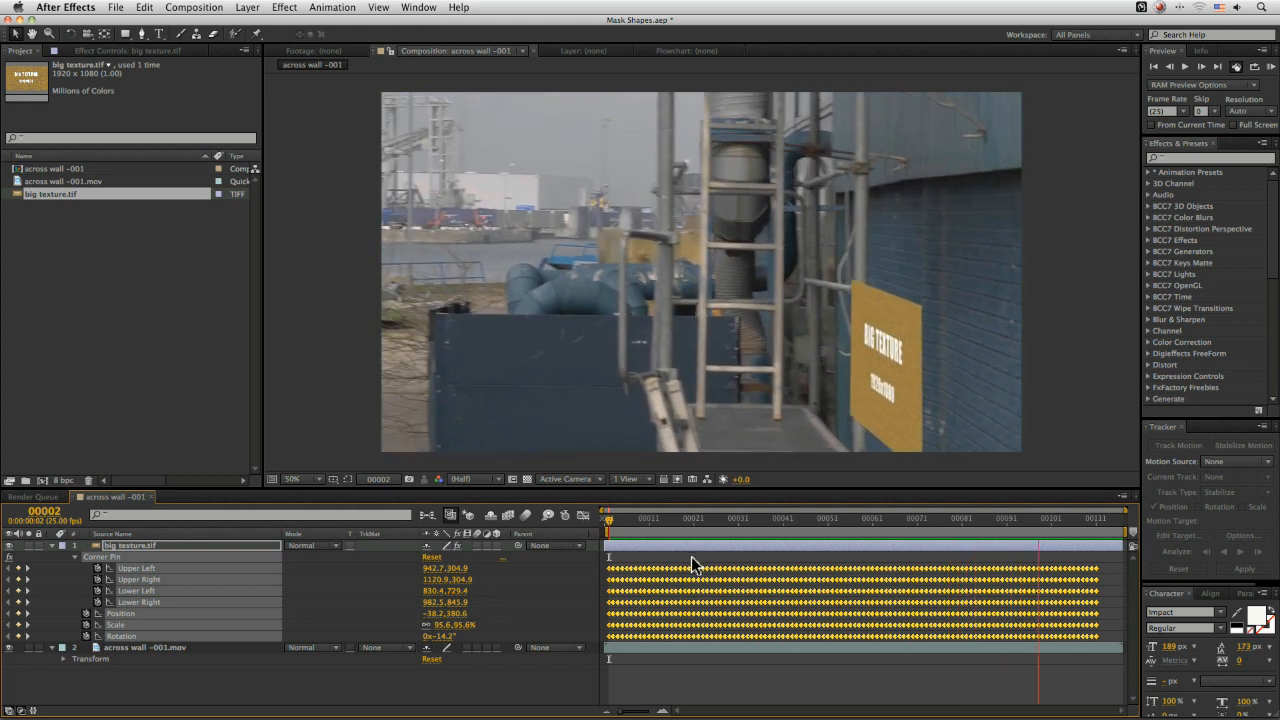
{"action": "left_click", "coordinate": [1094, 519]}
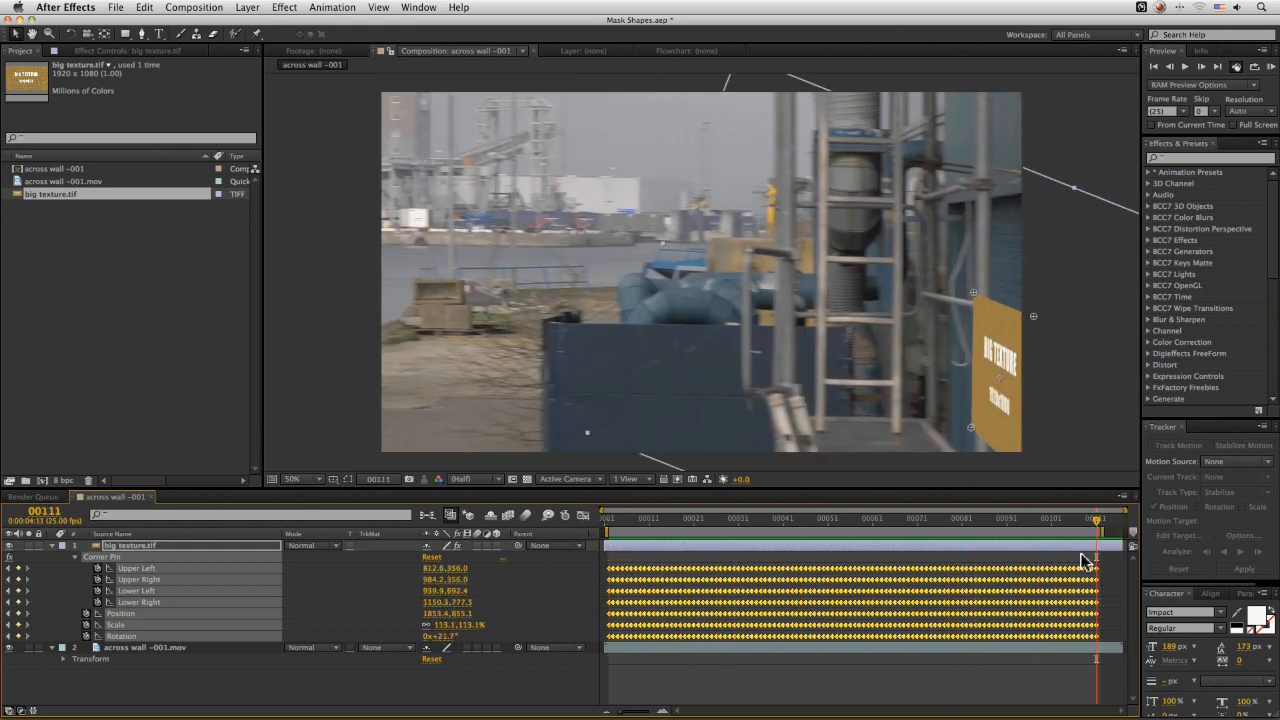
{"action": "key", "text": "space"}
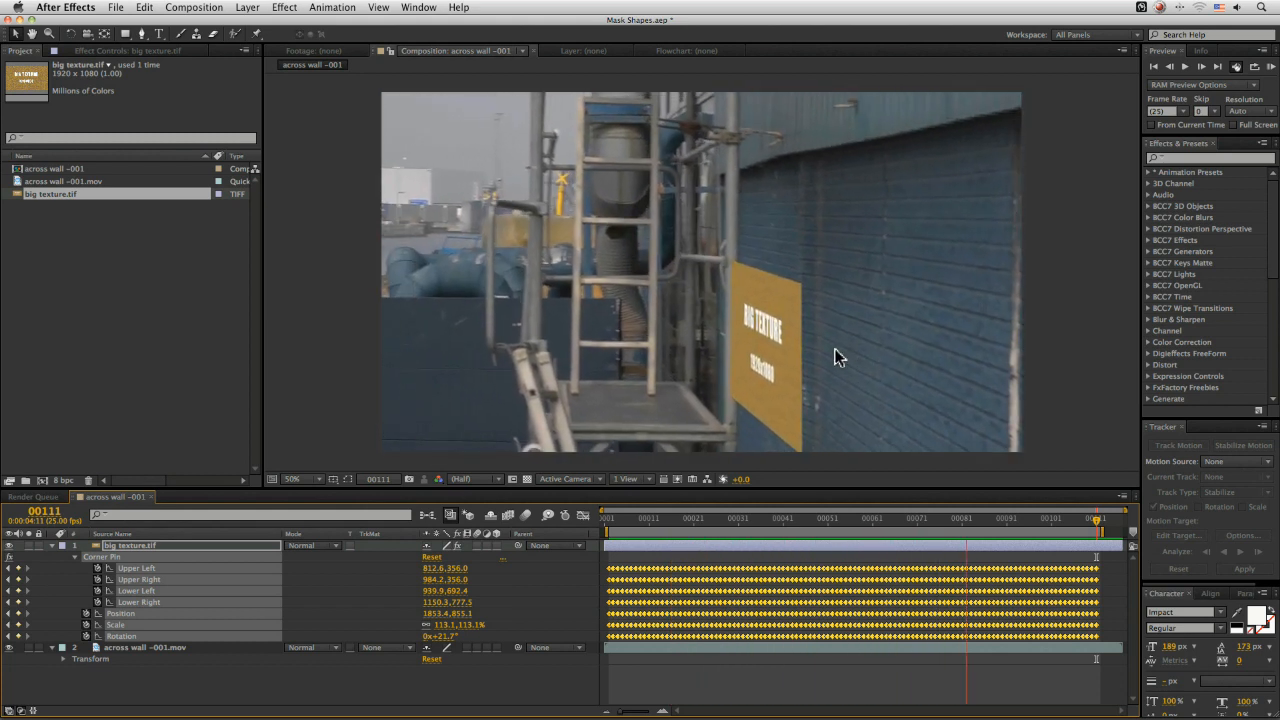
{"action": "key", "text": "space"}
{"action": "left_click_drag", "start_coordinate": [673, 532], "coordinate": [586, 529]}
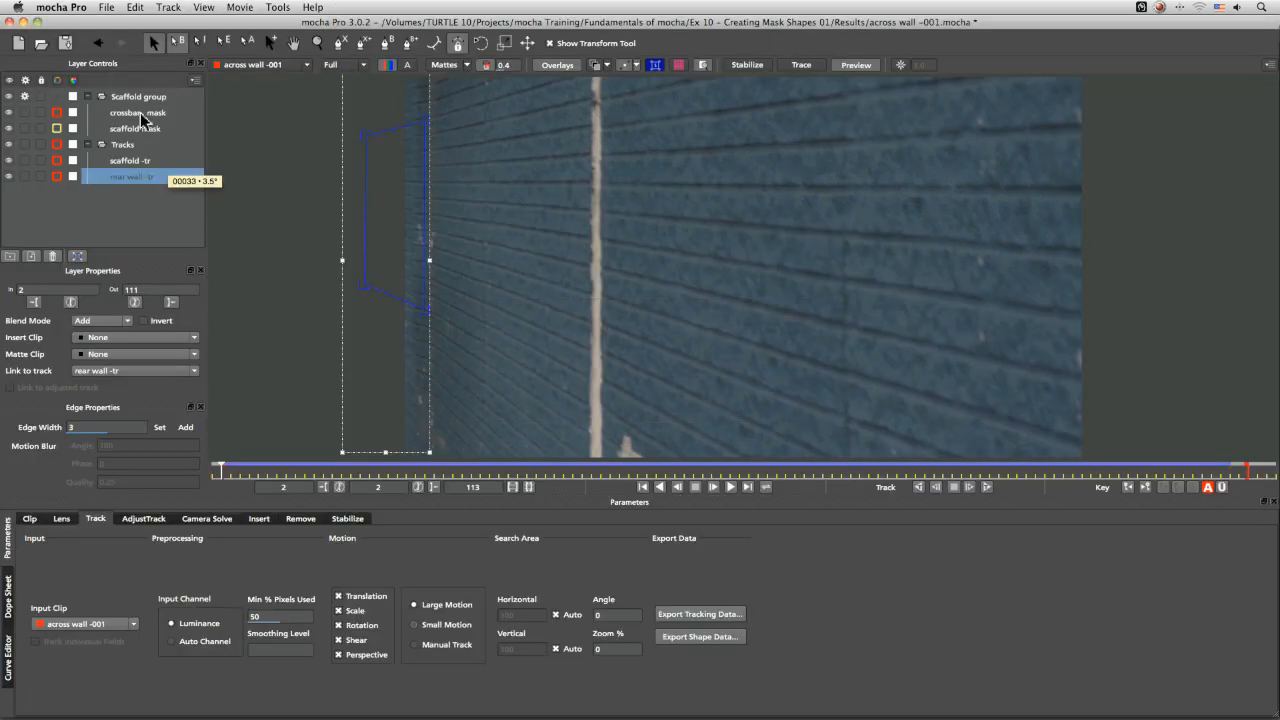
In mocha, scrub to frame 86 and inspect the crossbar and scaffold mask shapes
{"action": "left_click", "coordinate": [88, 145]}
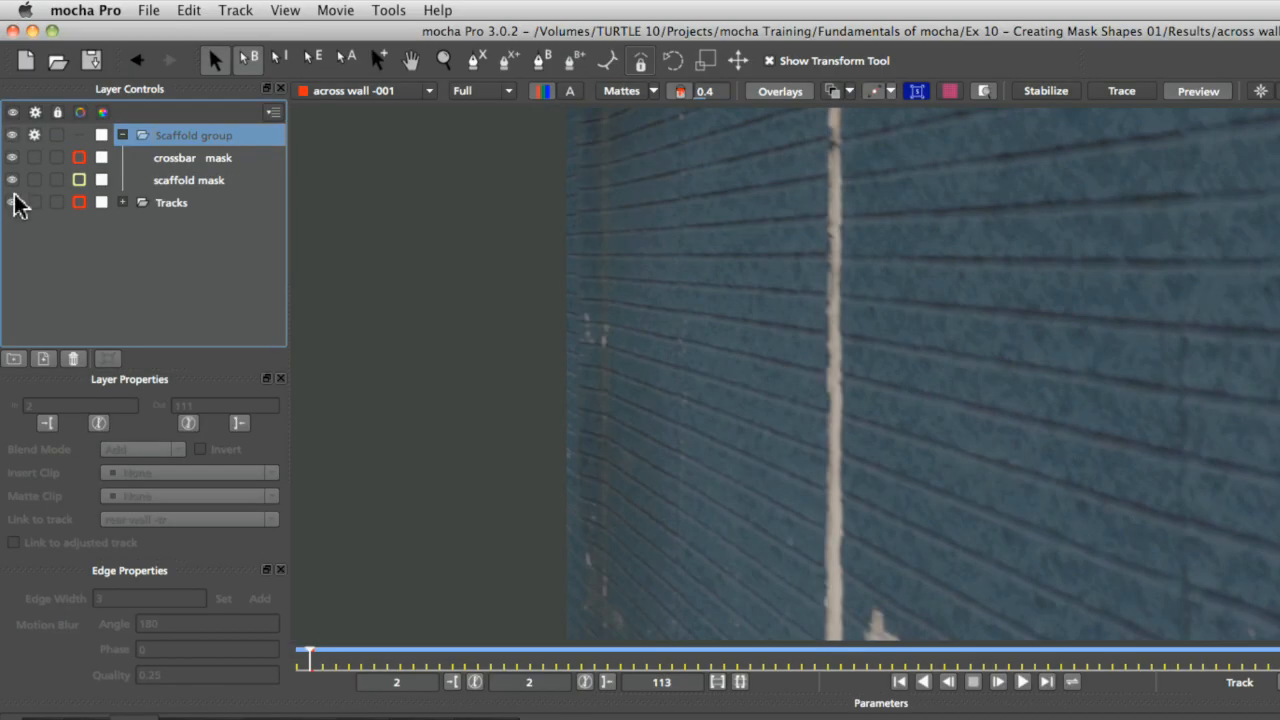
{"action": "left_click", "coordinate": [13, 202]}
{"action": "left_click", "coordinate": [165, 140]}
{"action": "left_click", "coordinate": [993, 656]}
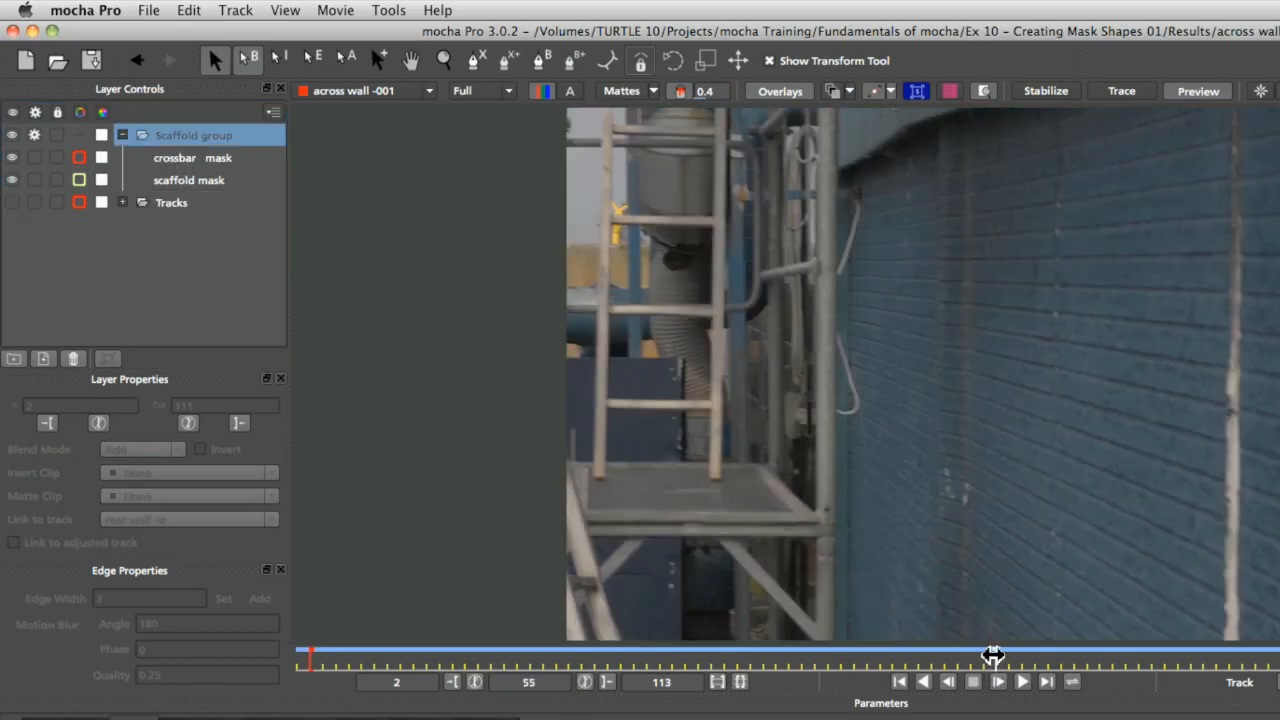
{"action": "left_click_drag", "start_coordinate": [1000, 656], "coordinate": [1279, 656]}
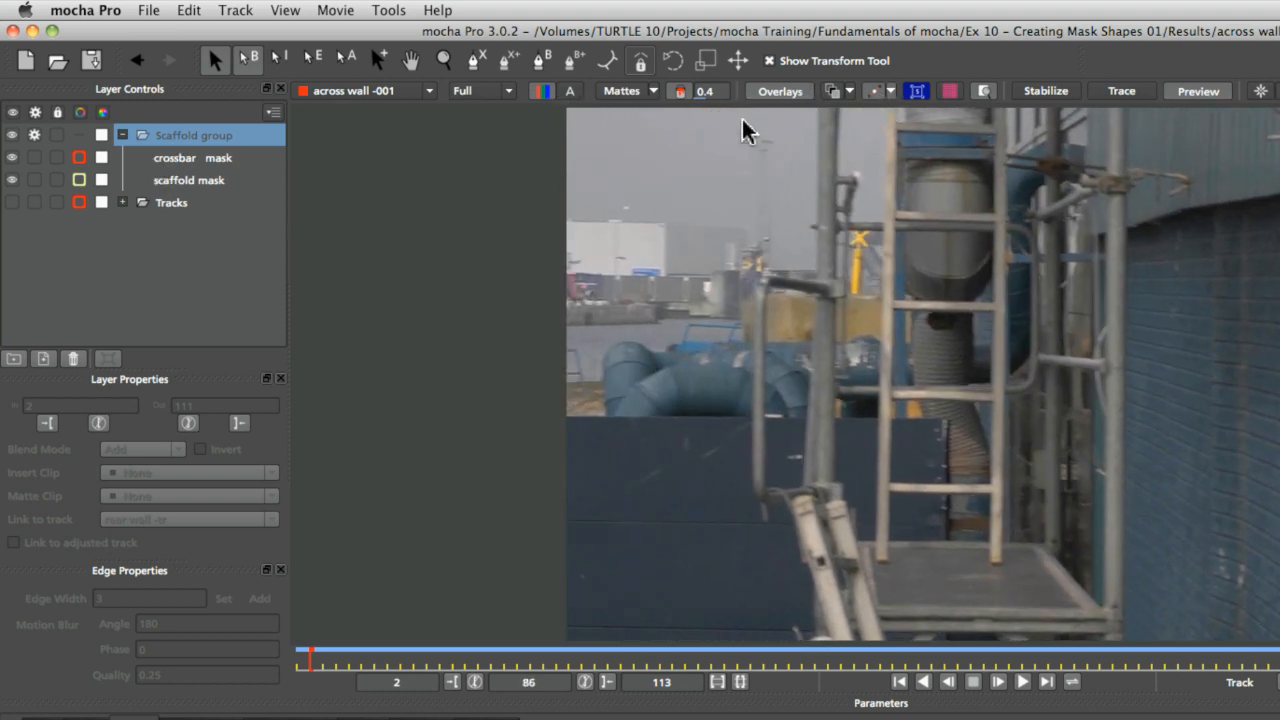
{"action": "left_click", "coordinate": [190, 158]}
{"action": "left_click", "coordinate": [190, 180]}
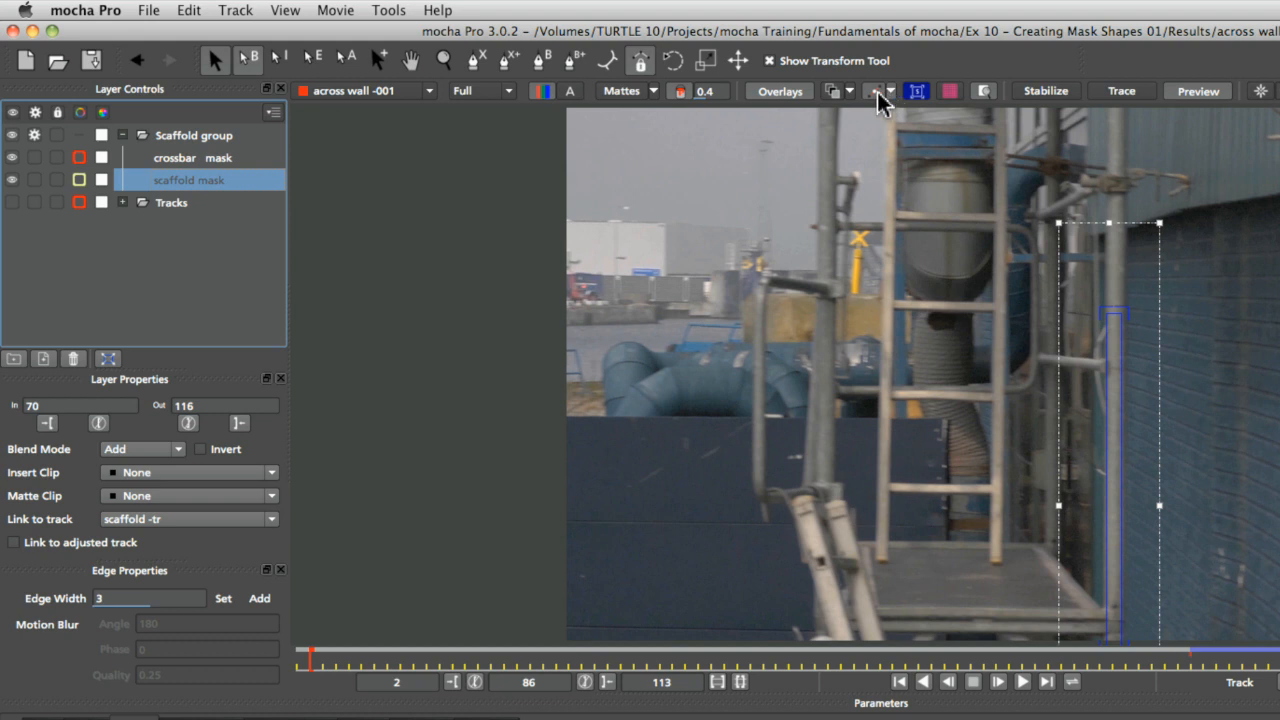
{"action": "left_click", "coordinate": [917, 91]}
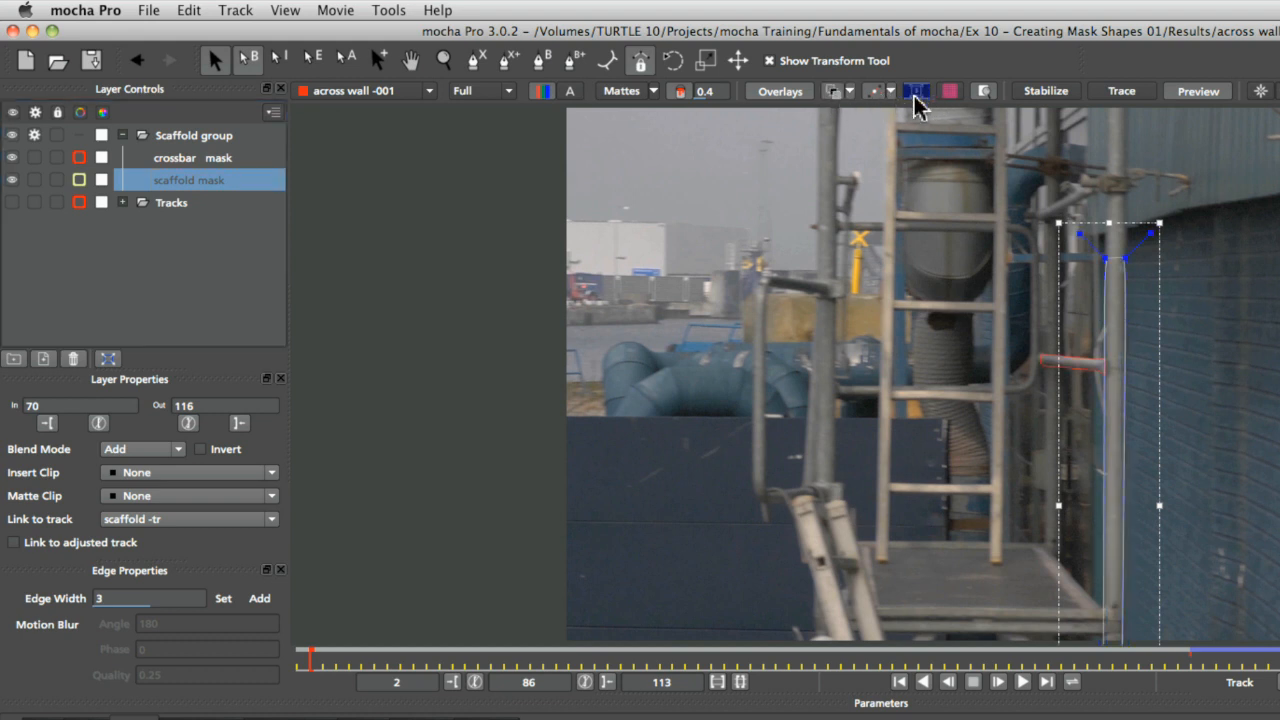
{"action": "left_click", "coordinate": [831, 91]}
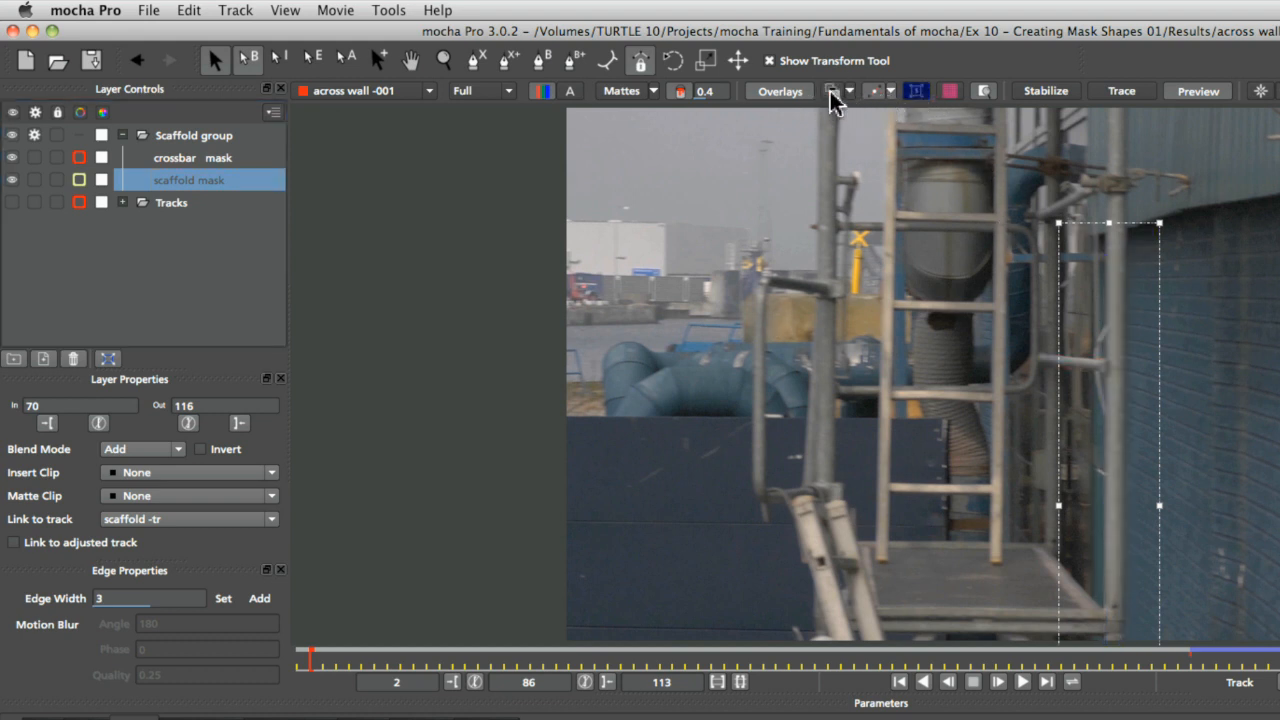
Set the crossbar mask's blend mode to Subtract
{"action": "left_click", "coordinate": [180, 158], "text": "shift"}
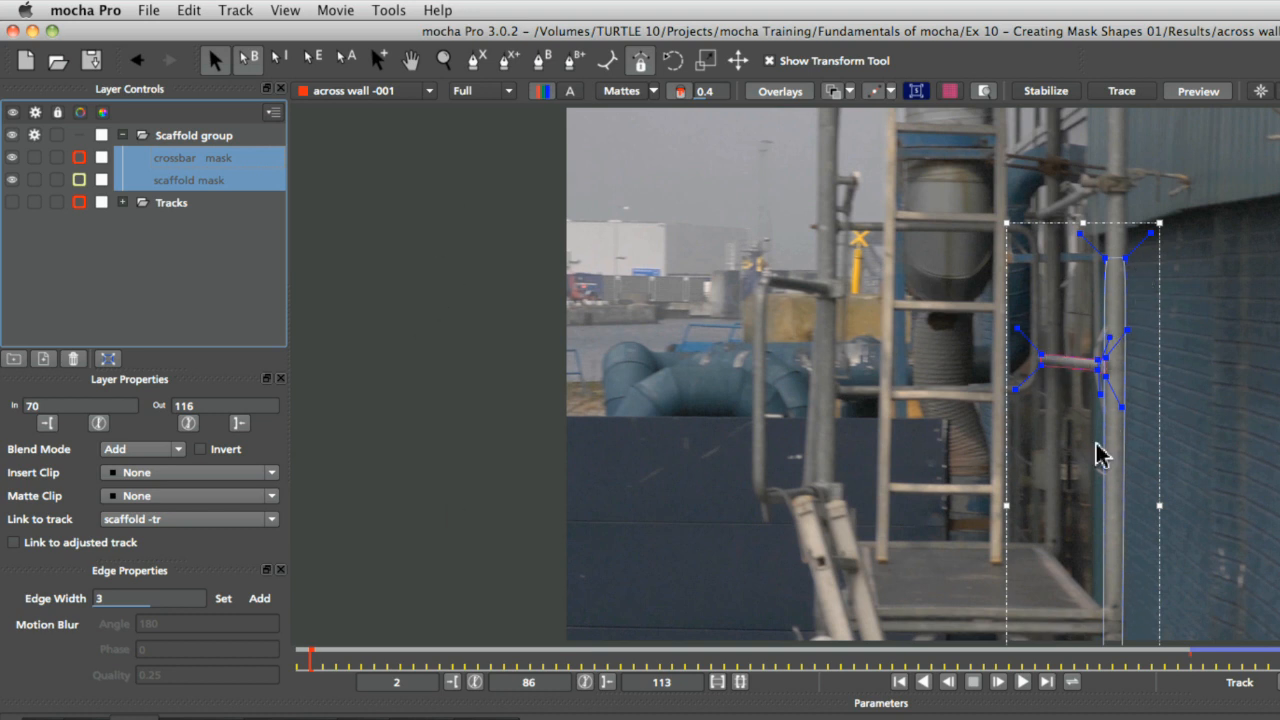
{"action": "left_click", "coordinate": [180, 450]}
{"action": "left_click", "coordinate": [200, 466]}
{"action": "left_click", "coordinate": [194, 277]}
{"action": "left_click", "coordinate": [200, 181]}
{"action": "left_click", "coordinate": [150, 452]}
{"action": "left_click", "coordinate": [157, 478]}
Select the crossbar mask, scaffold mask and group in turn to review the combined mask
{"action": "left_click", "coordinate": [217, 158]}
{"action": "left_click", "coordinate": [220, 181]}
{"action": "left_click", "coordinate": [222, 160]}
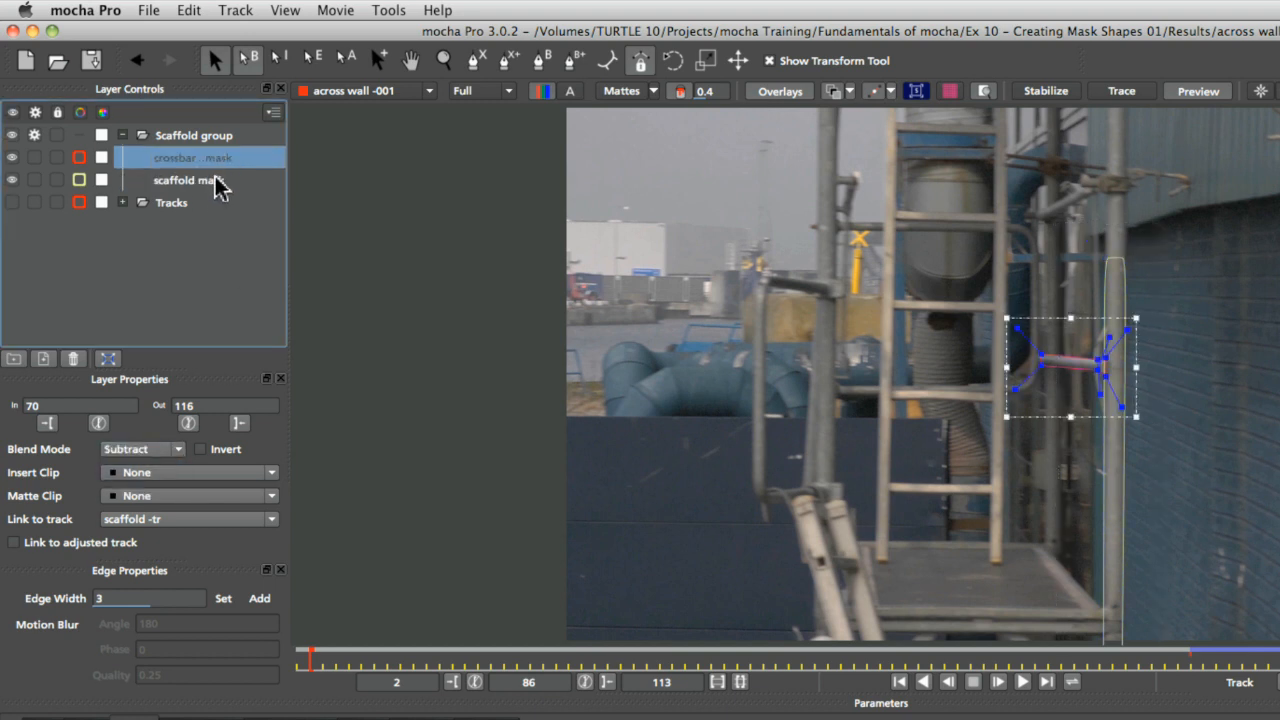
{"action": "left_click", "coordinate": [215, 136]}
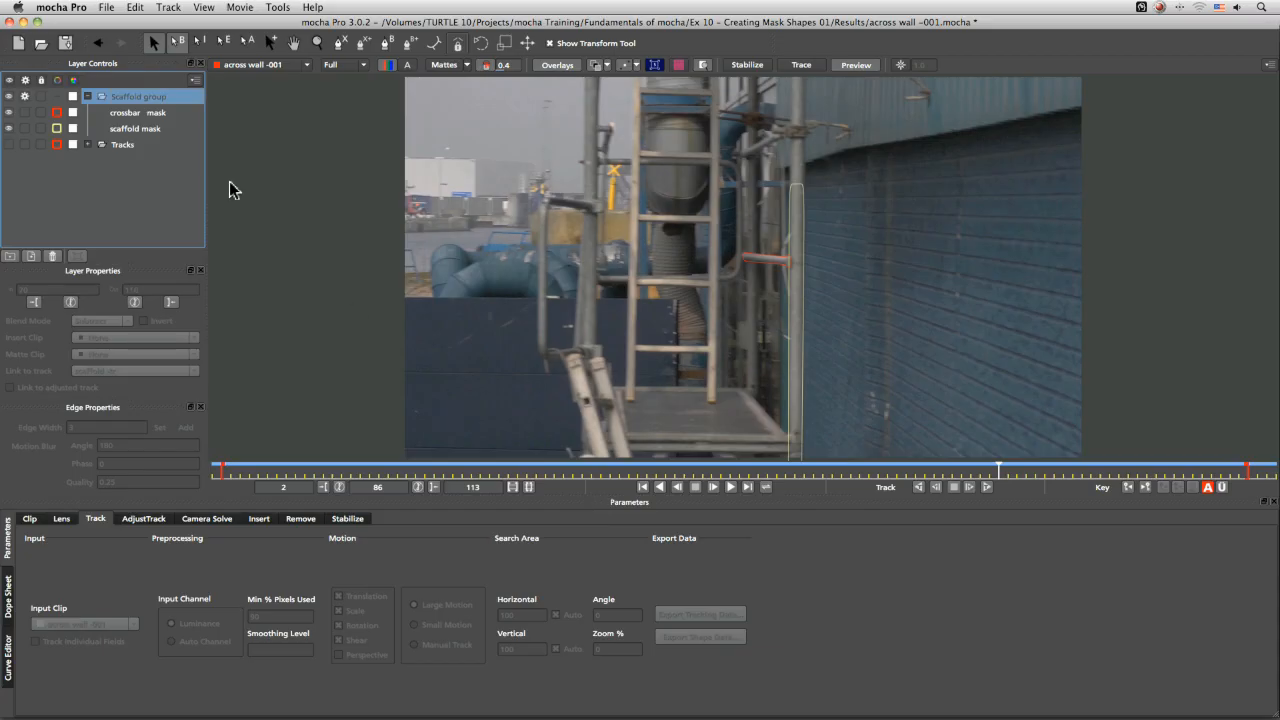
{"action": "left_click", "coordinate": [140, 113]}
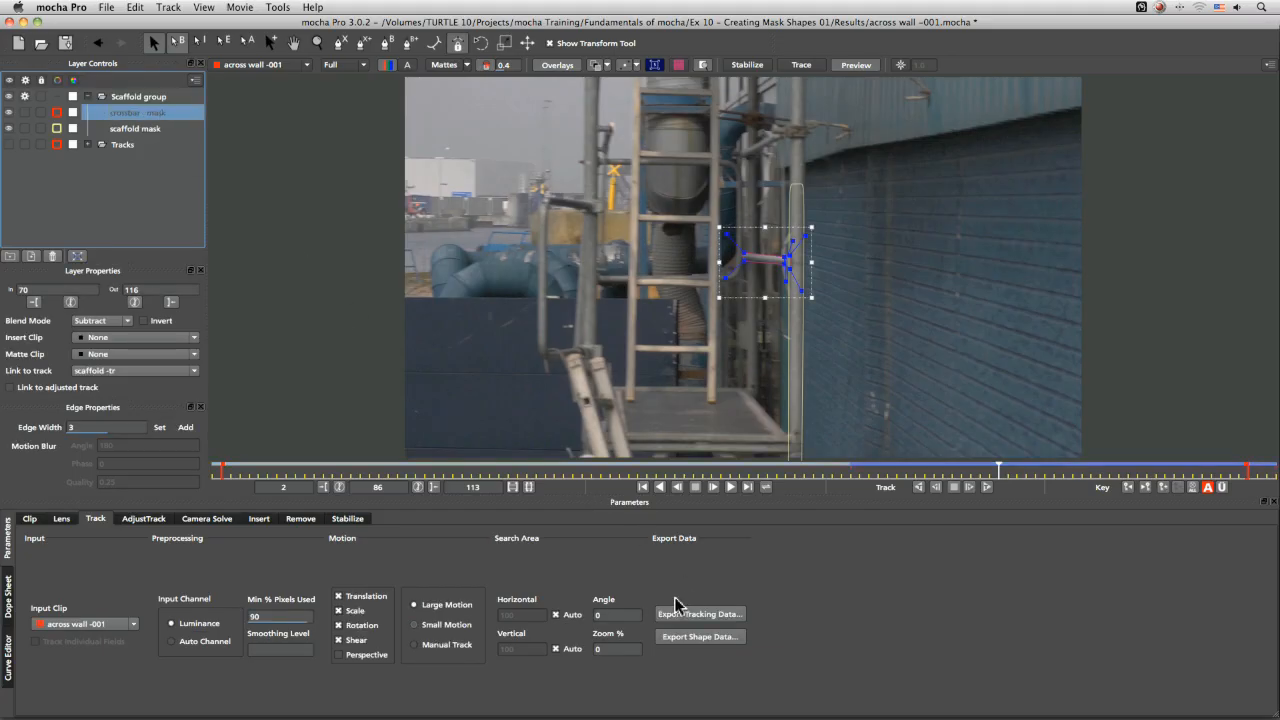
In mocha, go to frame 70 and export shape data for all visible layers to the clipboard
{"action": "left_click_drag", "start_coordinate": [878, 470], "coordinate": [846, 472]}
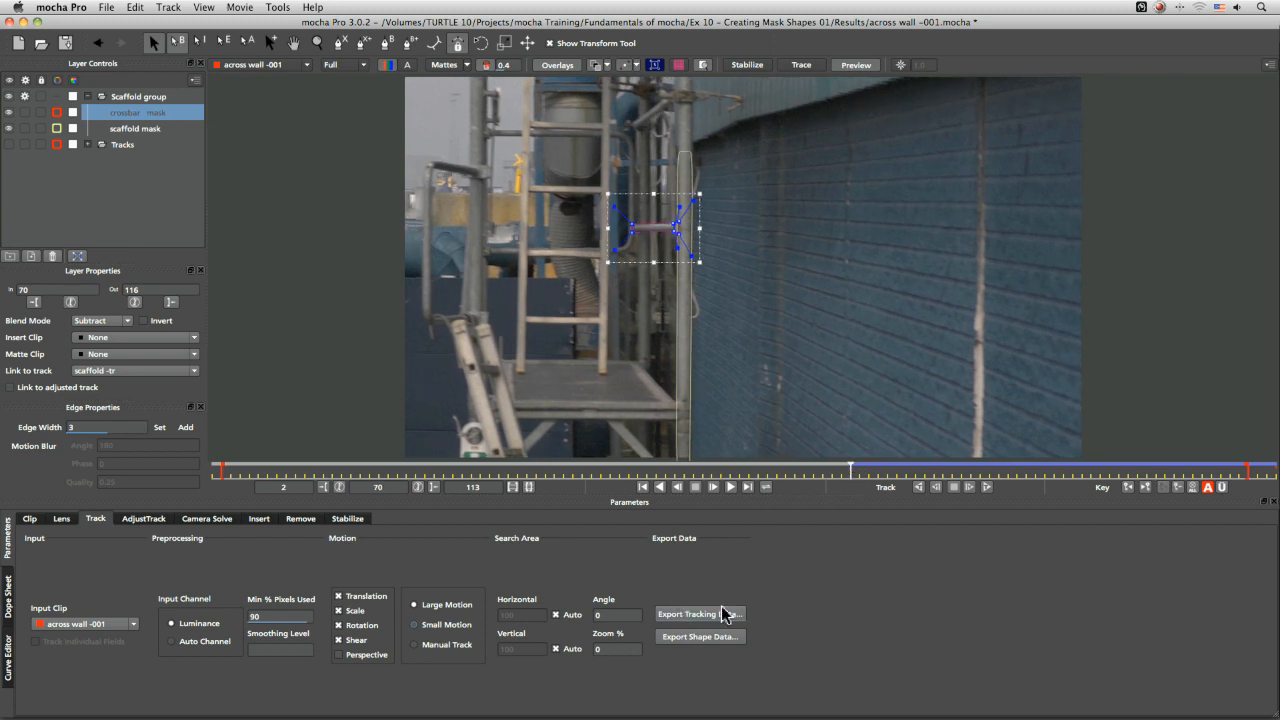
{"action": "left_click", "coordinate": [720, 637]}
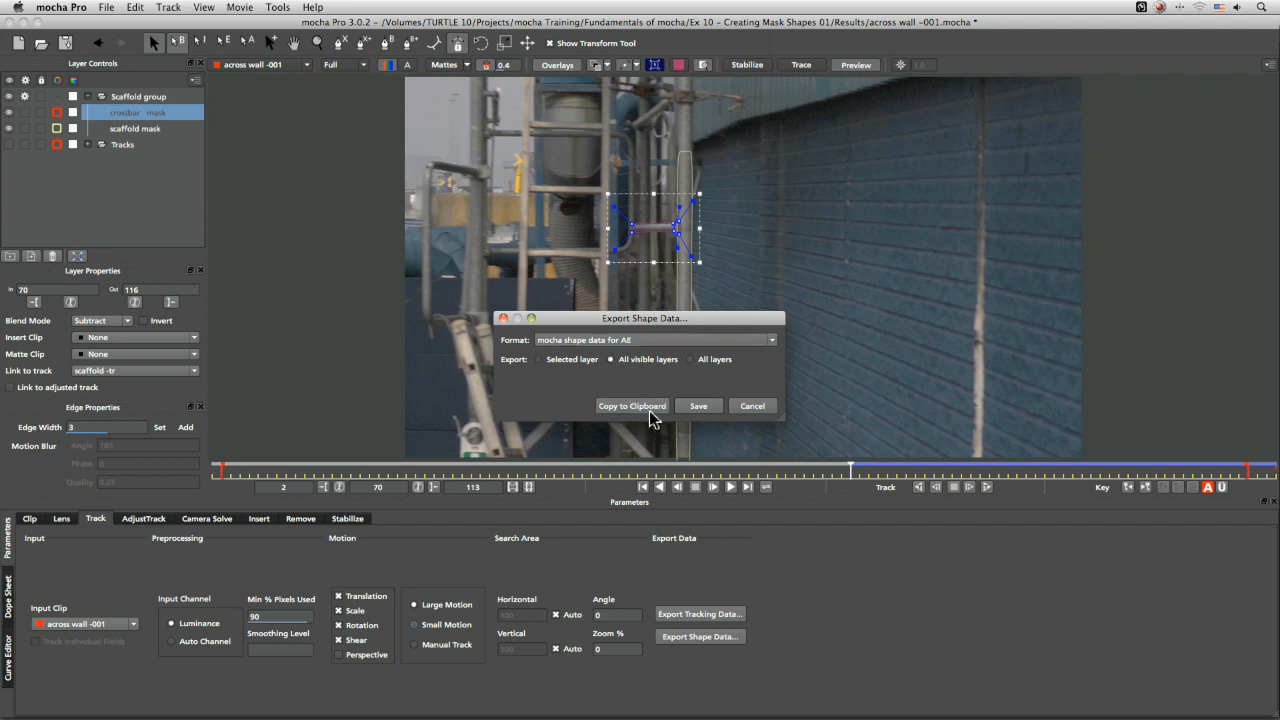
{"action": "left_click", "coordinate": [651, 406]}
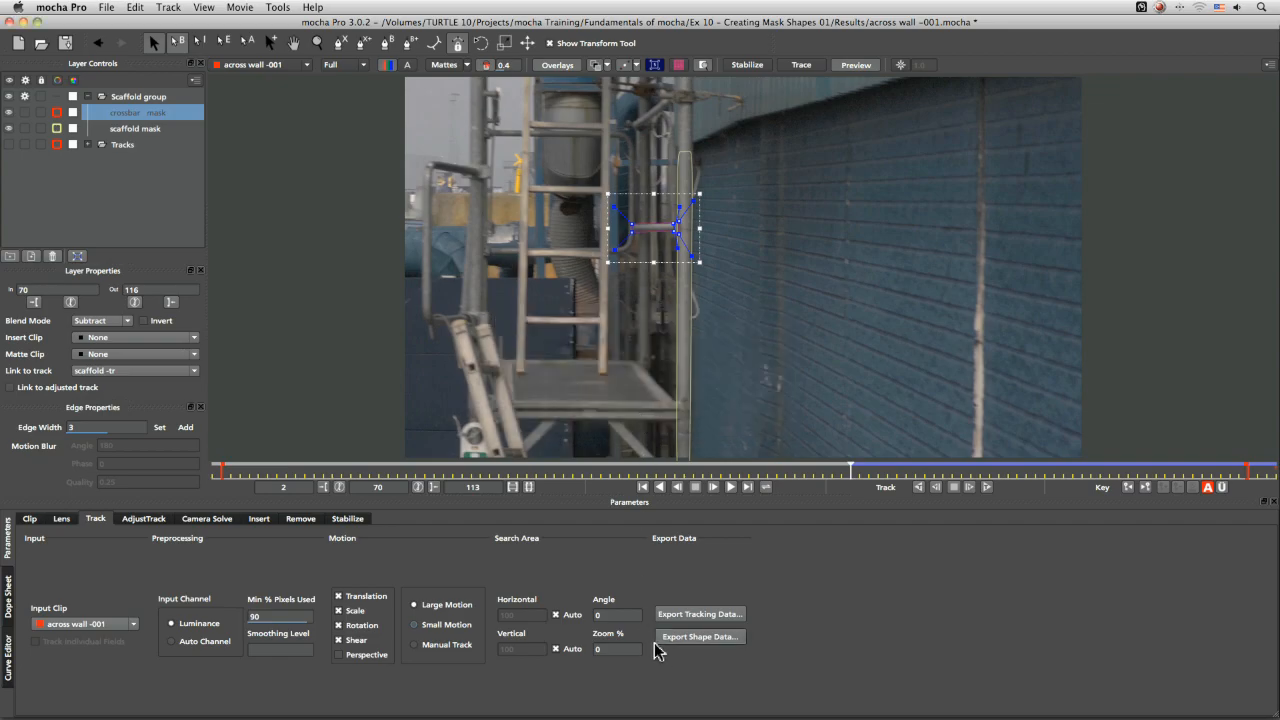
Switch to After Effects and paste the mocha shape data onto the big texture layer at frame 1
{"action": "key", "text": "super+Tab"}
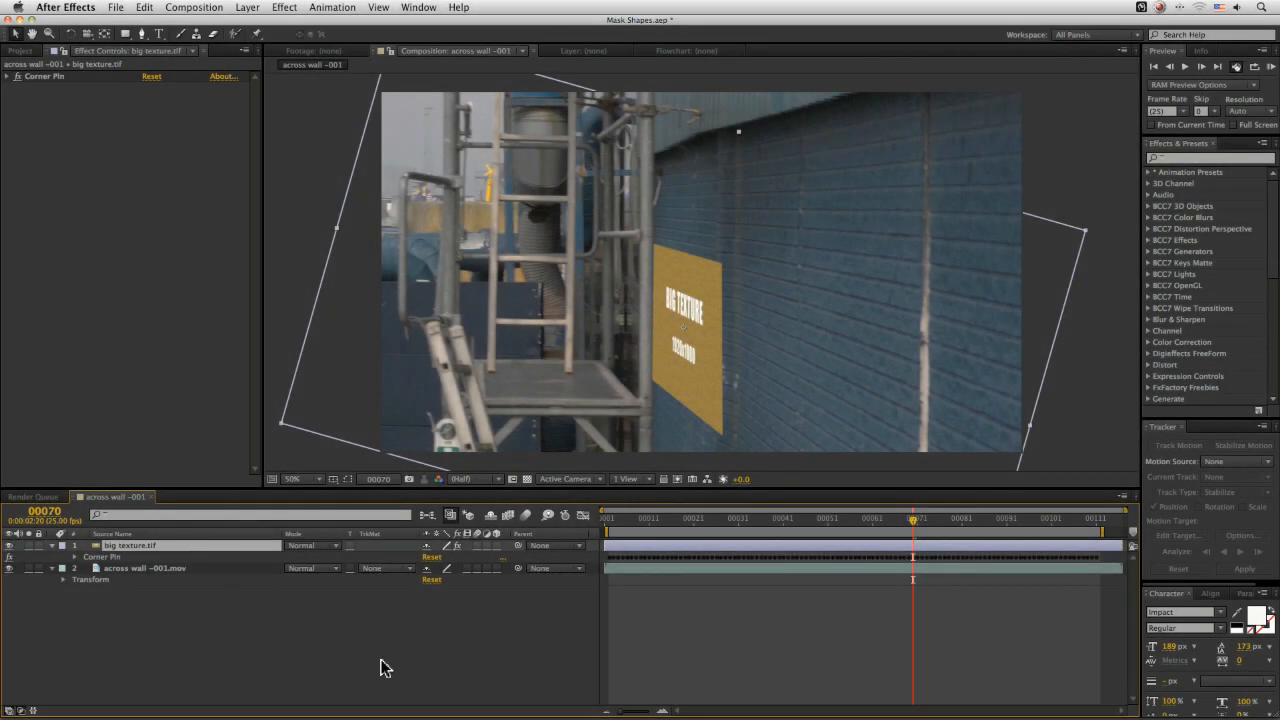
{"action": "left_click_drag", "start_coordinate": [912, 520], "coordinate": [530, 522]}
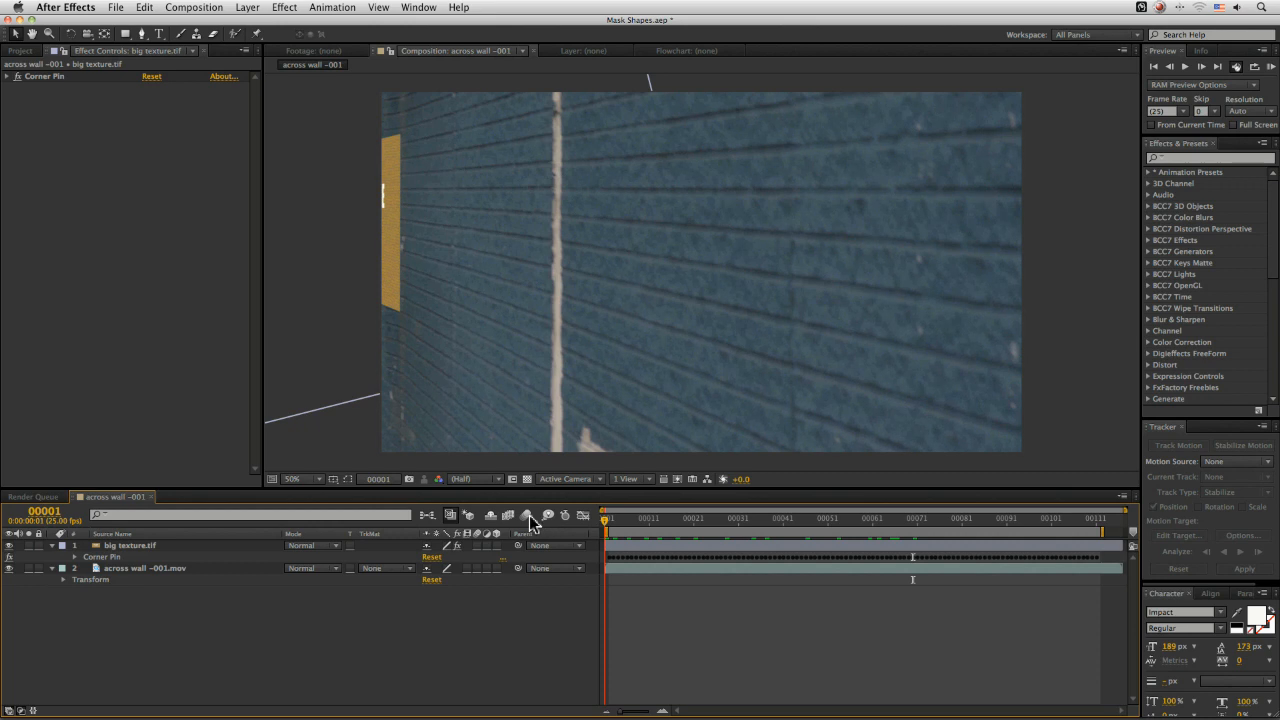
{"action": "left_click", "coordinate": [157, 546]}
{"action": "left_click", "coordinate": [146, 8]}
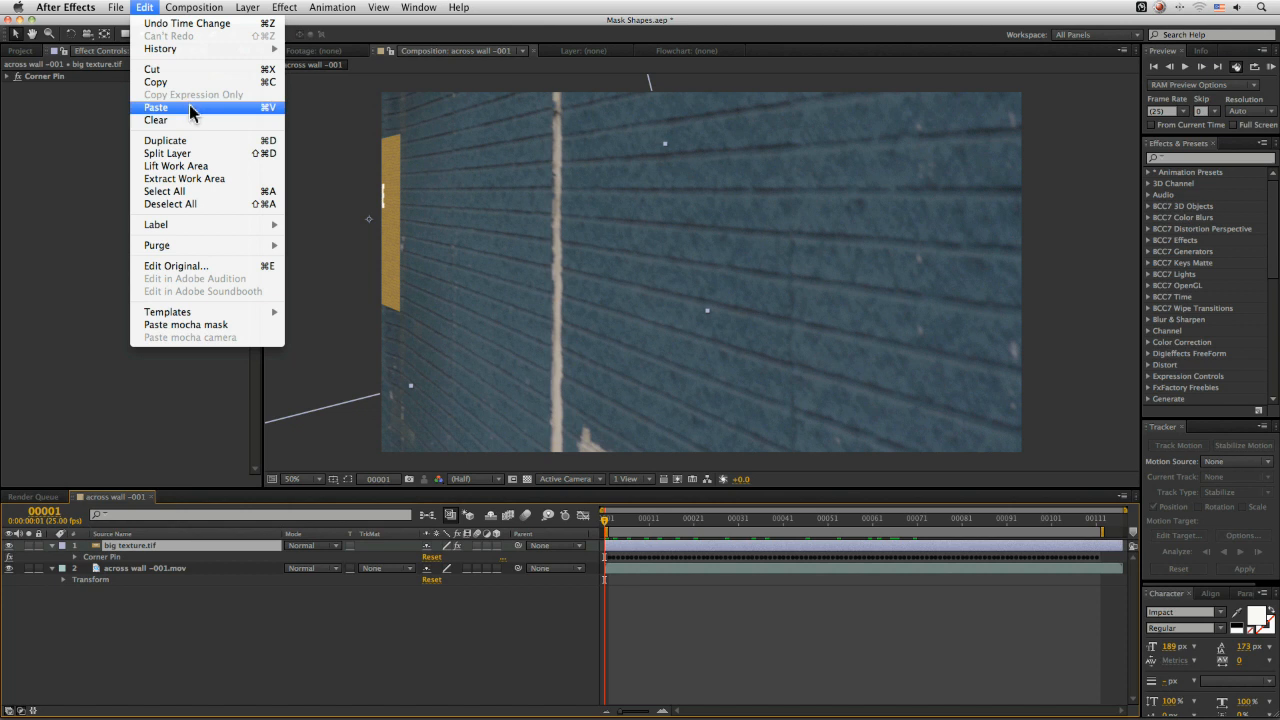
{"action": "left_click", "coordinate": [156, 107]}
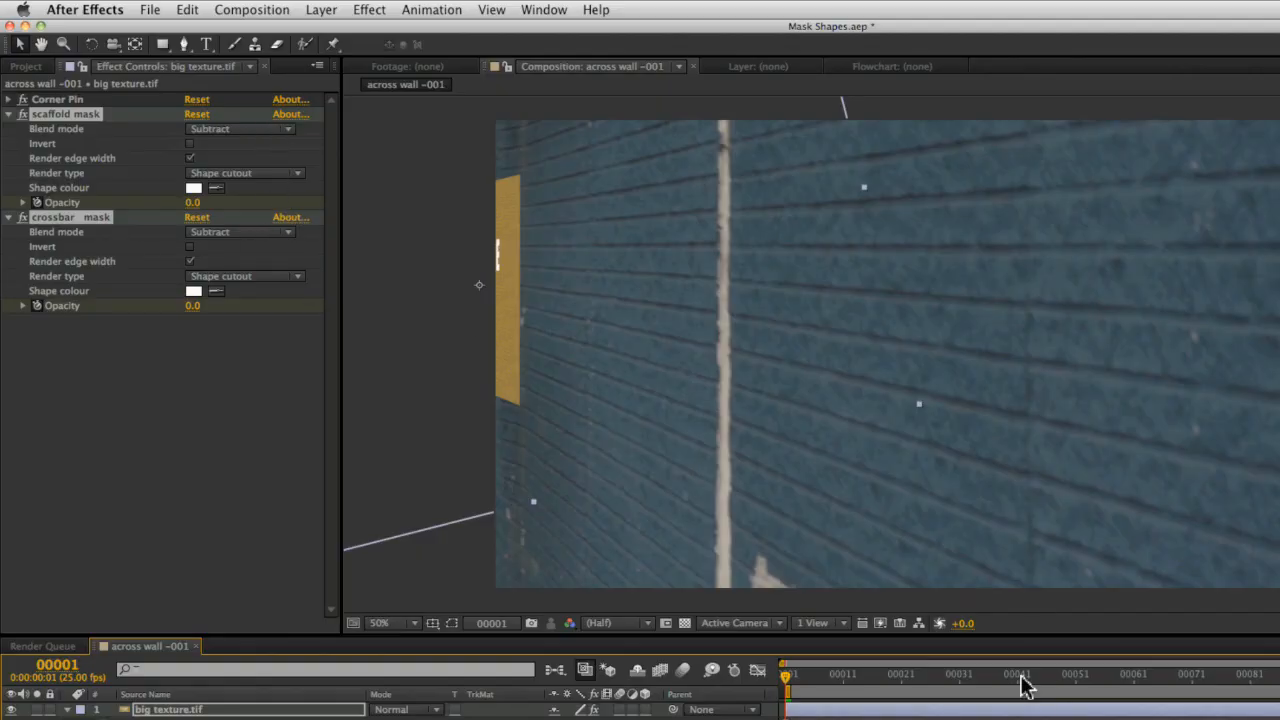
Scrub the timeline to check the pasted mask effects cutting the texture around the scaffold
{"action": "left_click_drag", "start_coordinate": [787, 523], "coordinate": [862, 527]}
{"action": "left_click_drag", "start_coordinate": [1118, 683], "coordinate": [1228, 686]}
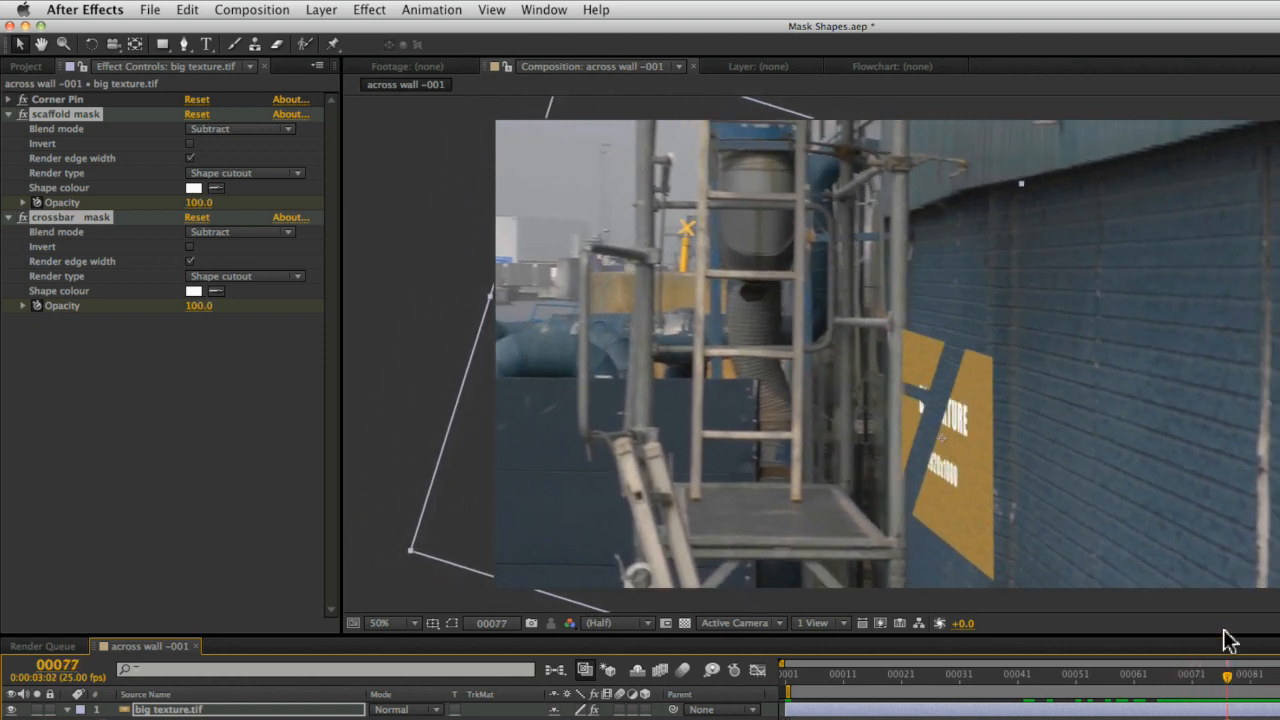
{"action": "left_click", "coordinate": [162, 408]}
{"action": "left_click", "coordinate": [63, 102]}
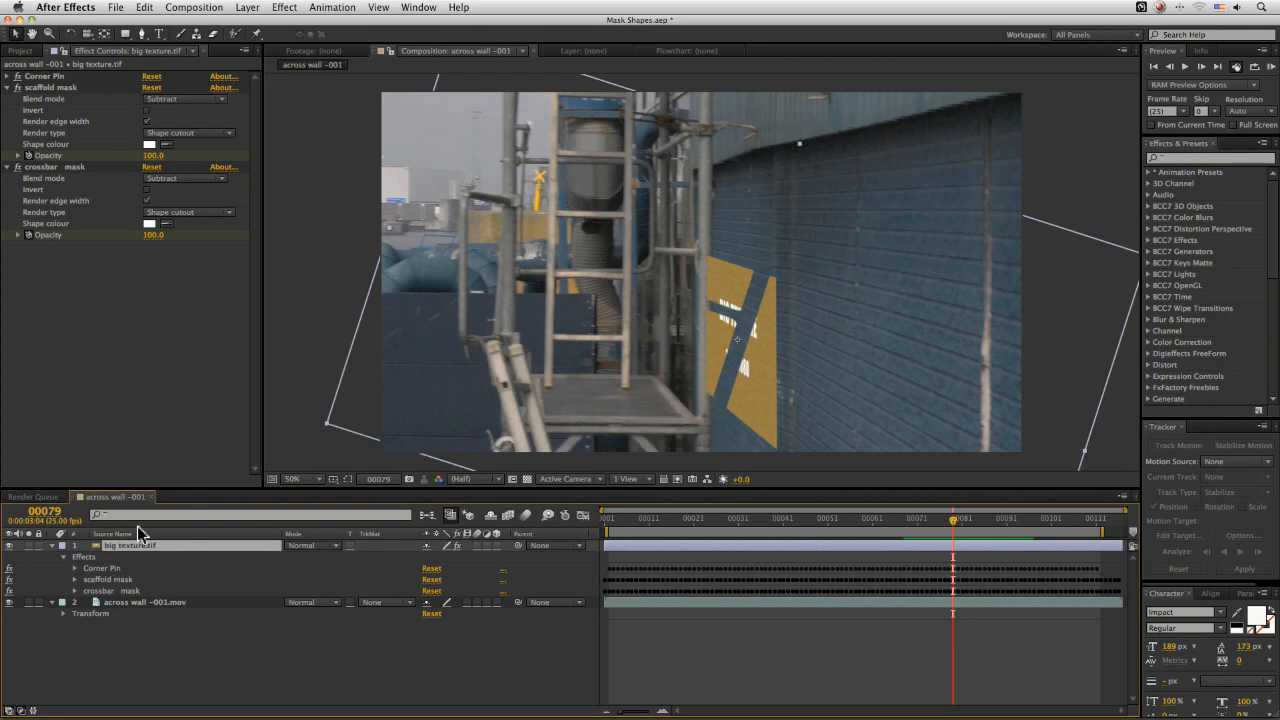
Reveal the texture layer's keyframed properties and review the corner pin and mask effect keyframes
{"action": "key", "text": "u"}
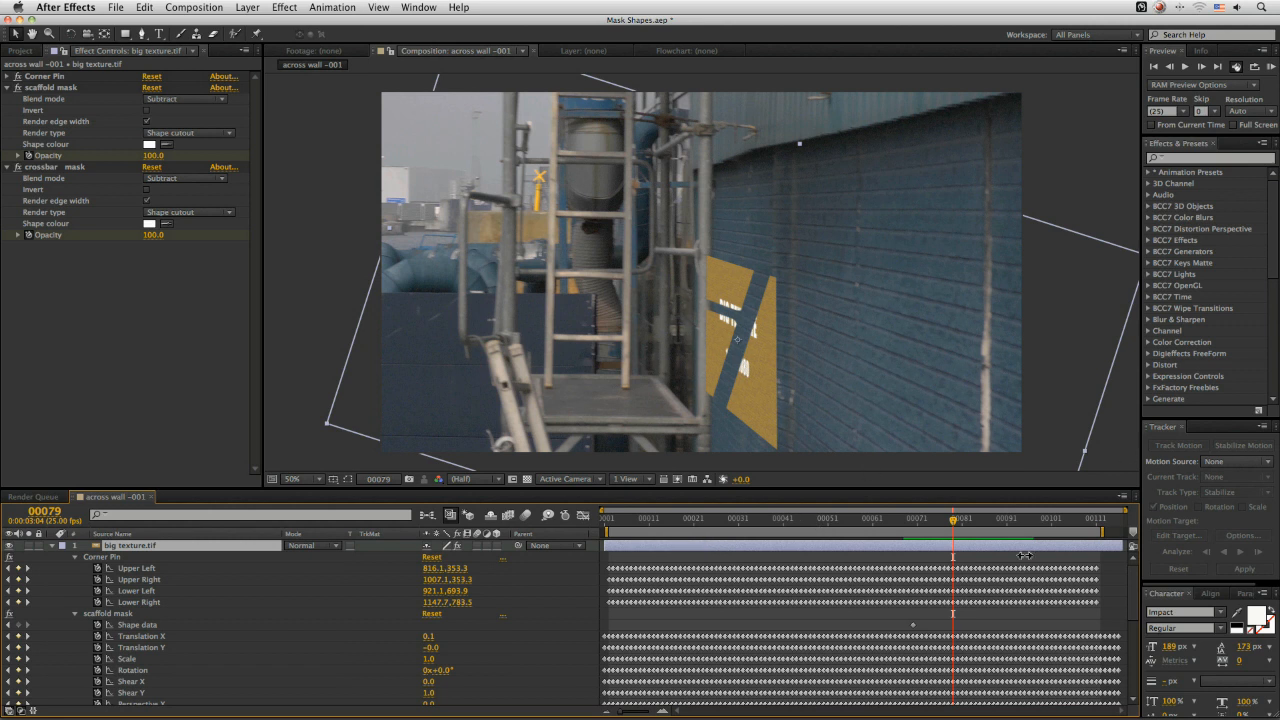
{"action": "scroll", "coordinate": [1126, 598], "scroll_direction": "down", "scroll_amount": 5}
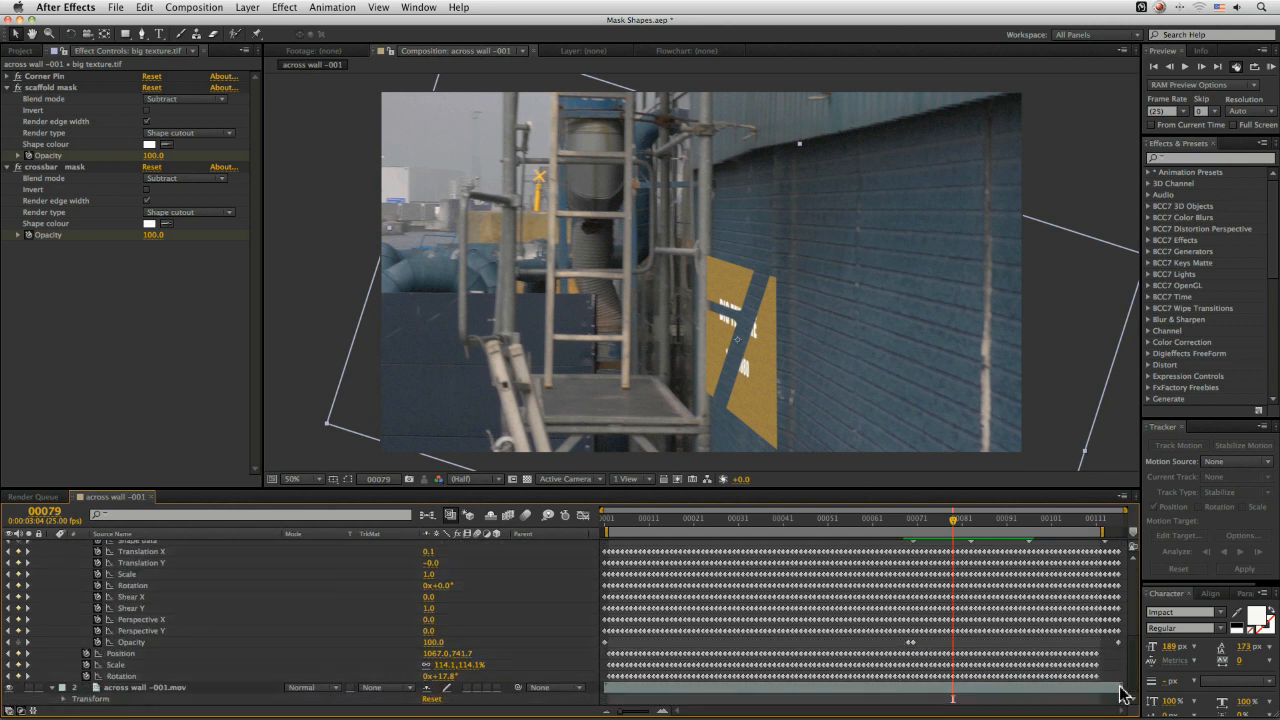
{"action": "left_click", "coordinate": [133, 653]}
{"action": "left_click", "coordinate": [133, 665]}
{"action": "left_click", "coordinate": [133, 676]}
{"action": "left_click", "coordinate": [130, 664]}
{"action": "left_click", "coordinate": [132, 653]}
{"action": "left_click", "coordinate": [137, 665]}
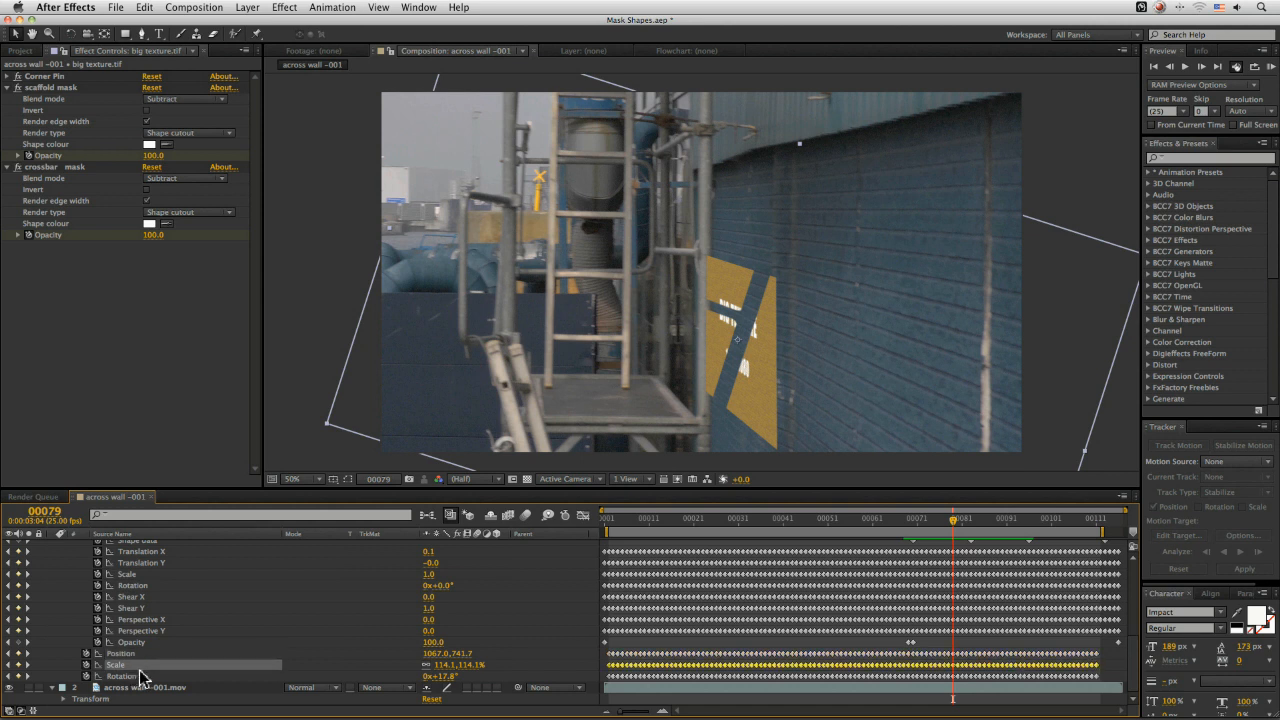
{"action": "left_click", "coordinate": [140, 676]}
{"action": "scroll", "coordinate": [1131, 655], "scroll_direction": "up", "scroll_amount": 10}
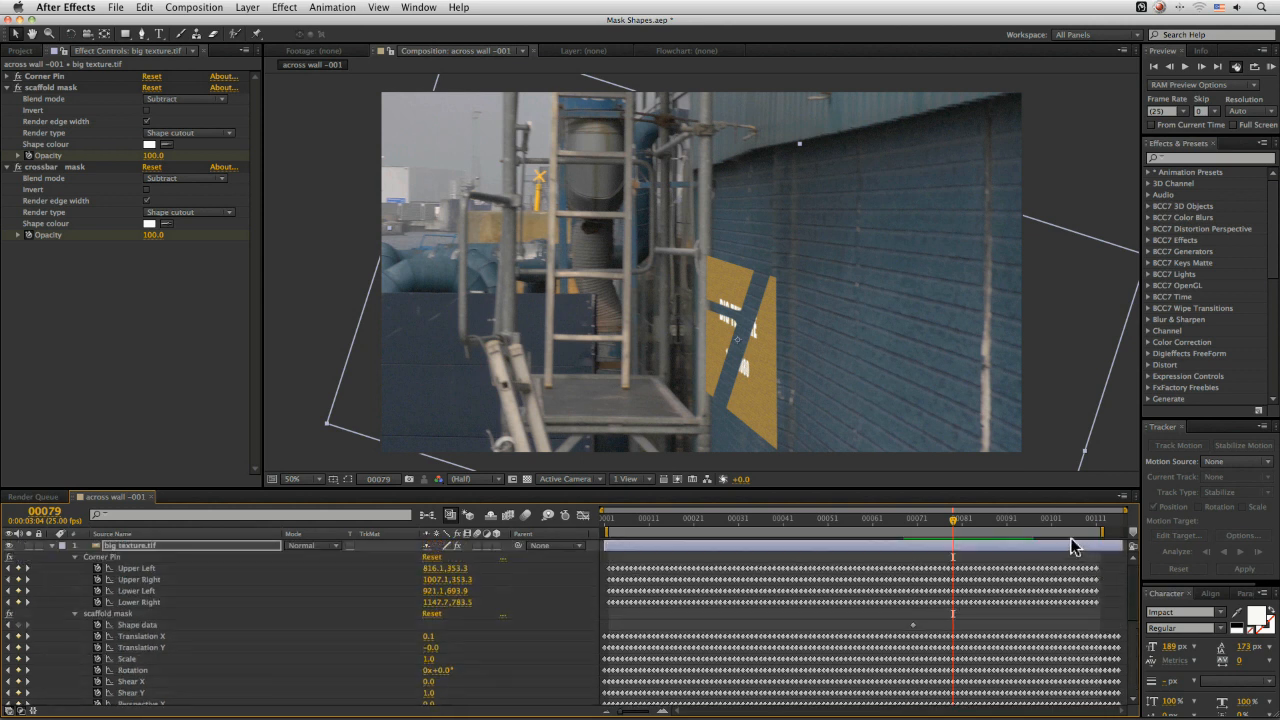
{"action": "left_click_drag", "start_coordinate": [936, 523], "coordinate": [976, 523]}
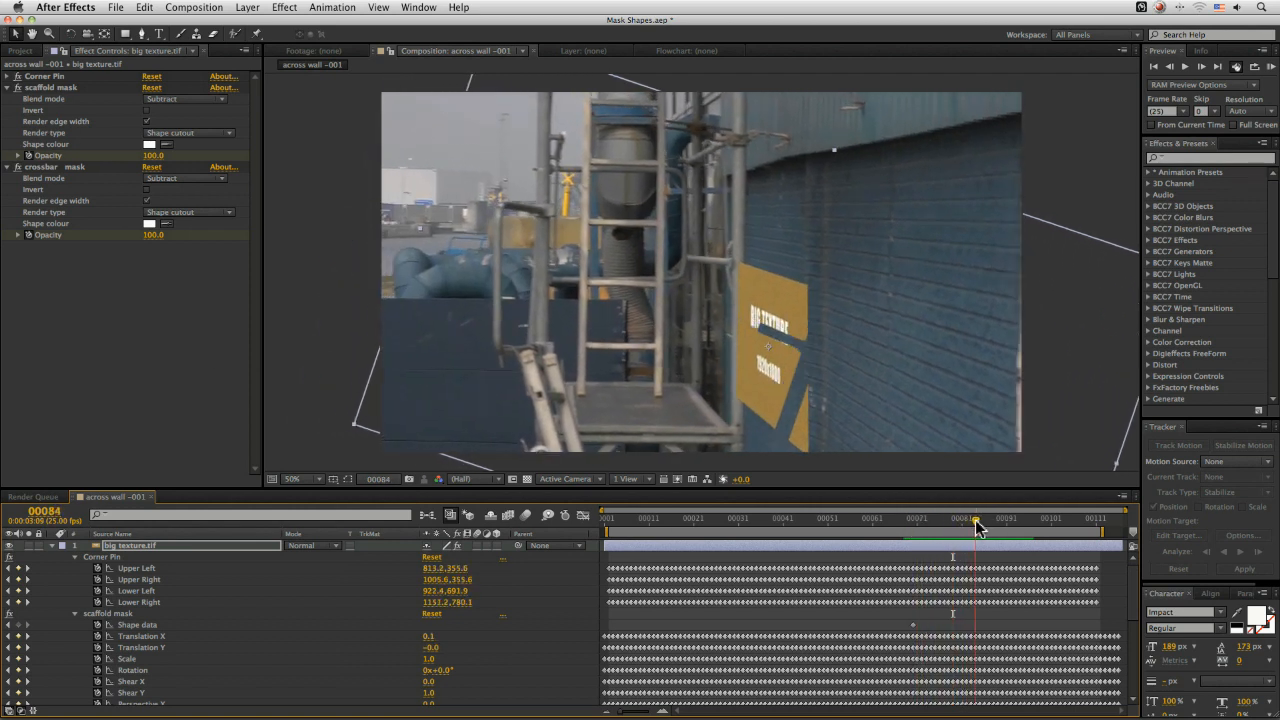
Delete the scaffold mask and crossbar mask effects from the texture layer
{"action": "key", "text": "Page_Down"}
{"action": "key", "text": "Page_Down"}
{"action": "left_click", "coordinate": [50, 90]}
{"action": "left_click", "coordinate": [47, 167], "text": "shift"}
{"action": "key", "text": "Delete"}
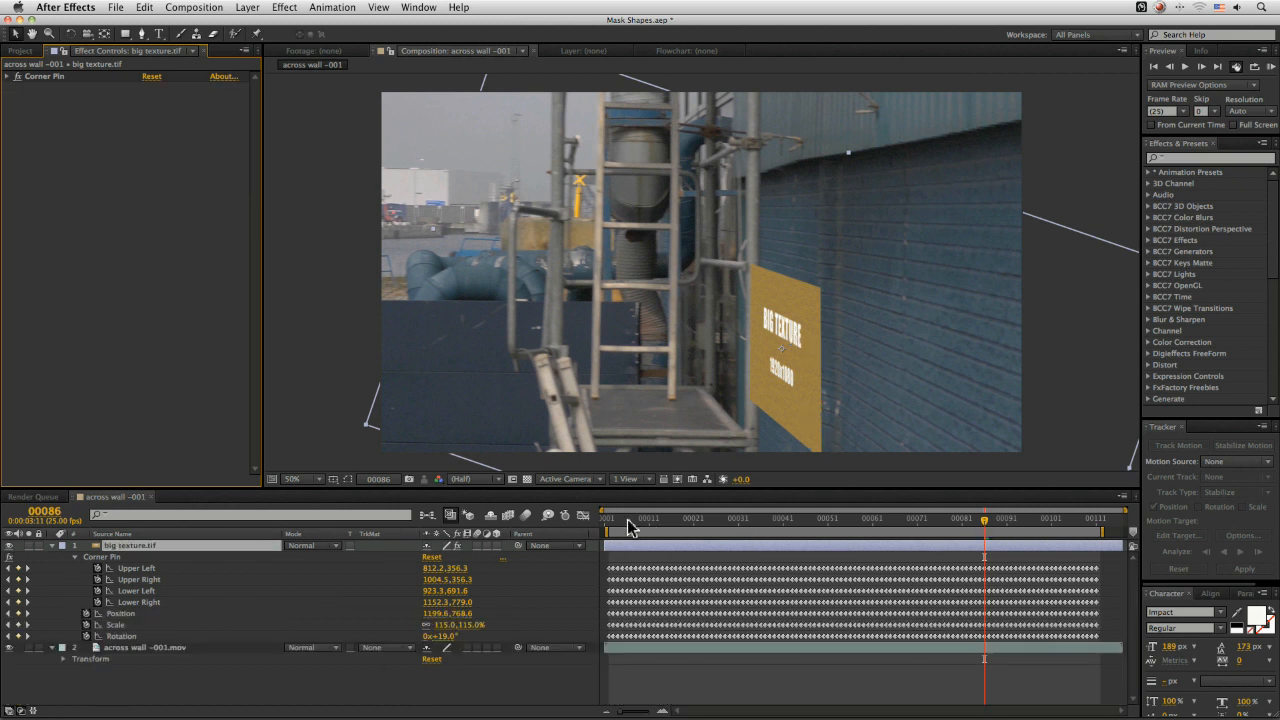
At frame 1, paste the mocha shapes onto the texture layer as native masks with Paste mocha mask
{"action": "left_click_drag", "start_coordinate": [628, 527], "coordinate": [551, 537]}
{"action": "left_click", "coordinate": [148, 8]}
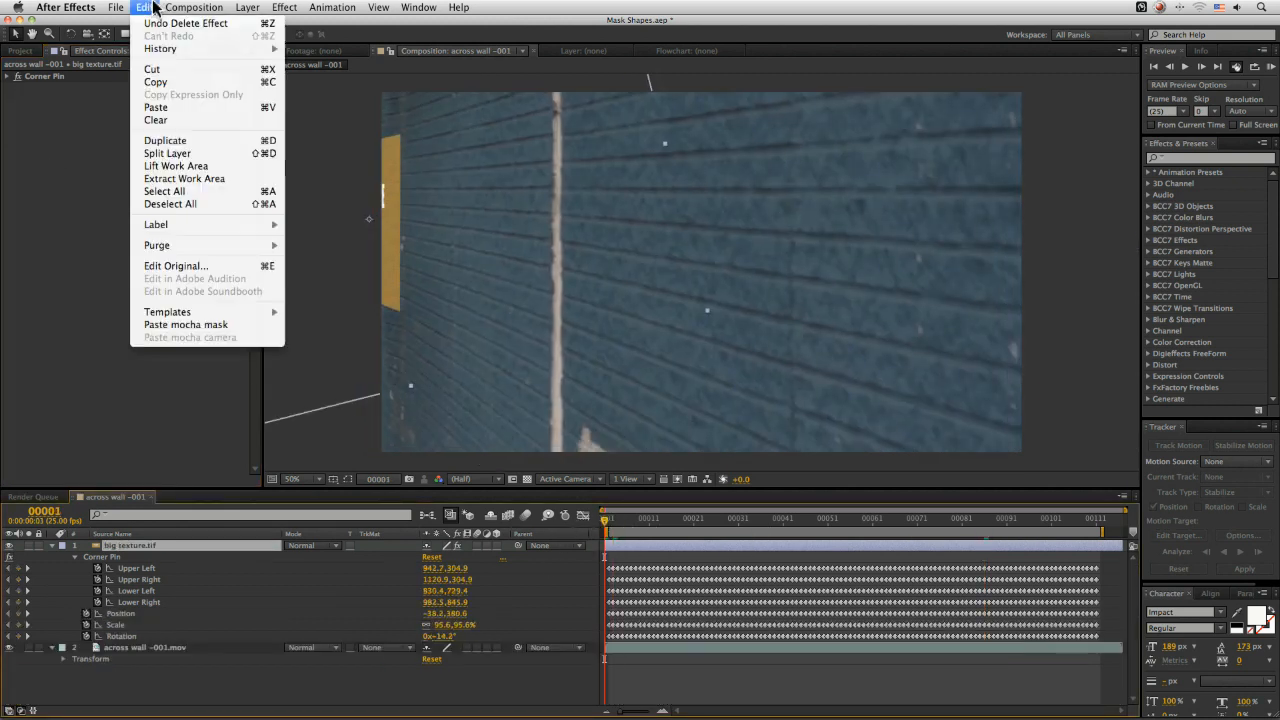
{"action": "left_click", "coordinate": [224, 326]}
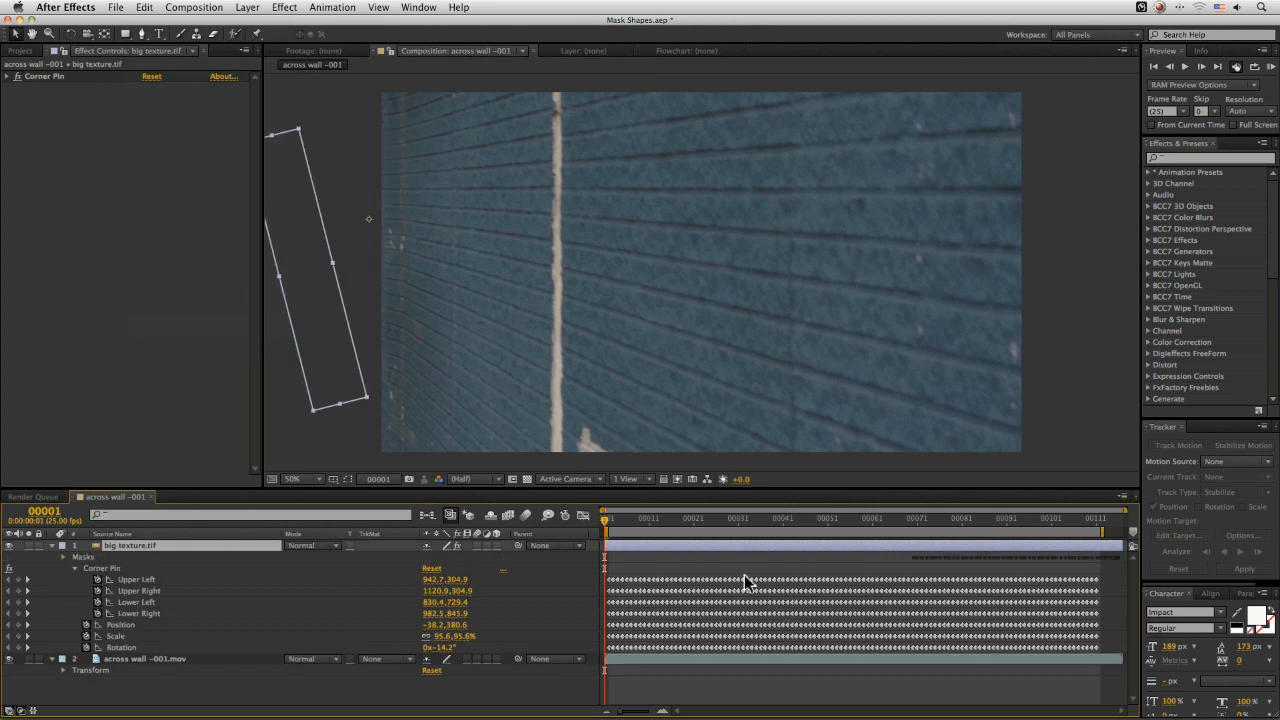
Set both the scaffold mask and crossbar mask modes to Subtract and scrub to check the result
{"action": "left_click_drag", "start_coordinate": [887, 521], "coordinate": [966, 524]}
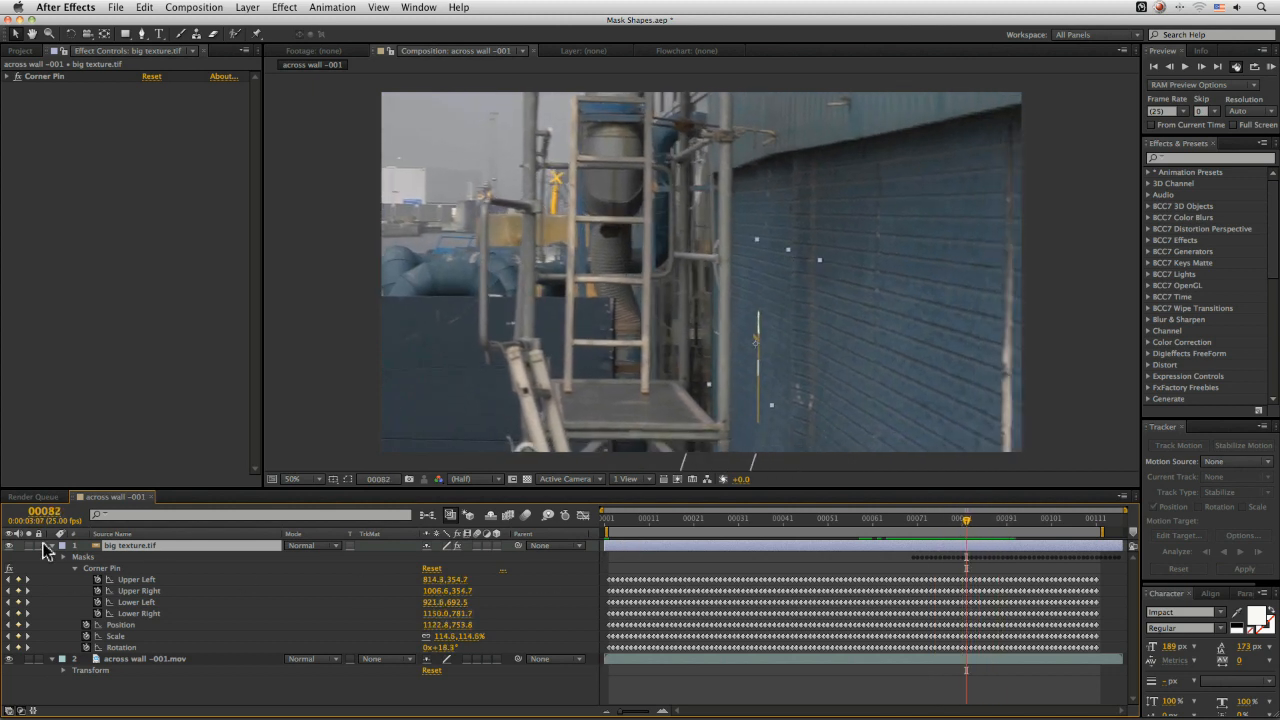
{"action": "key", "text": "m"}
{"action": "left_click", "coordinate": [145, 557]}
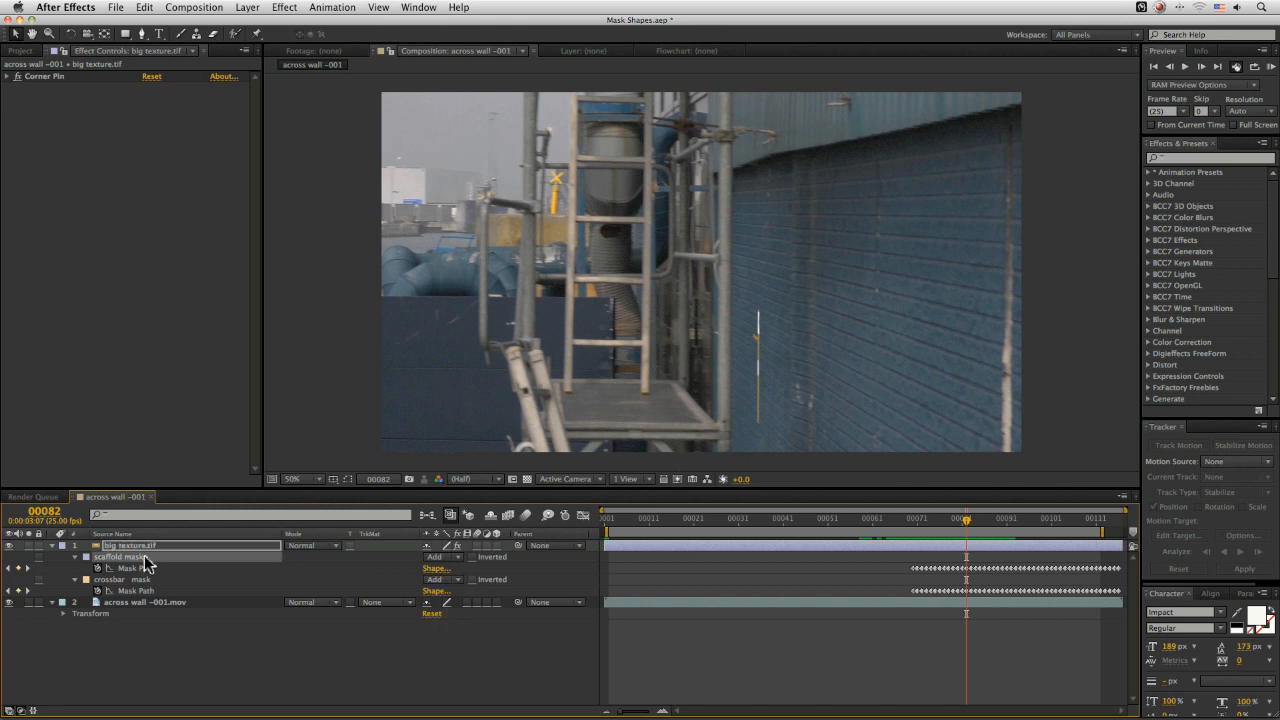
{"action": "left_click", "coordinate": [142, 580], "text": "shift"}
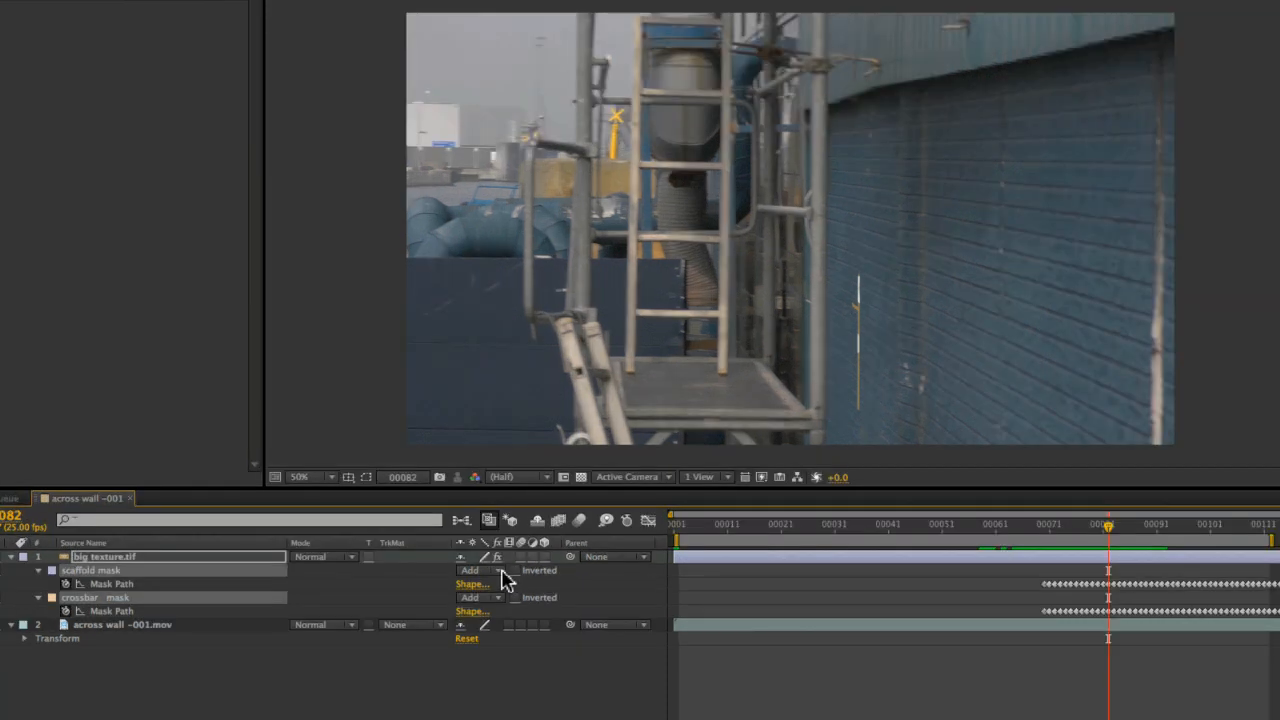
{"action": "left_click", "coordinate": [445, 579]}
{"action": "left_click", "coordinate": [494, 616]}
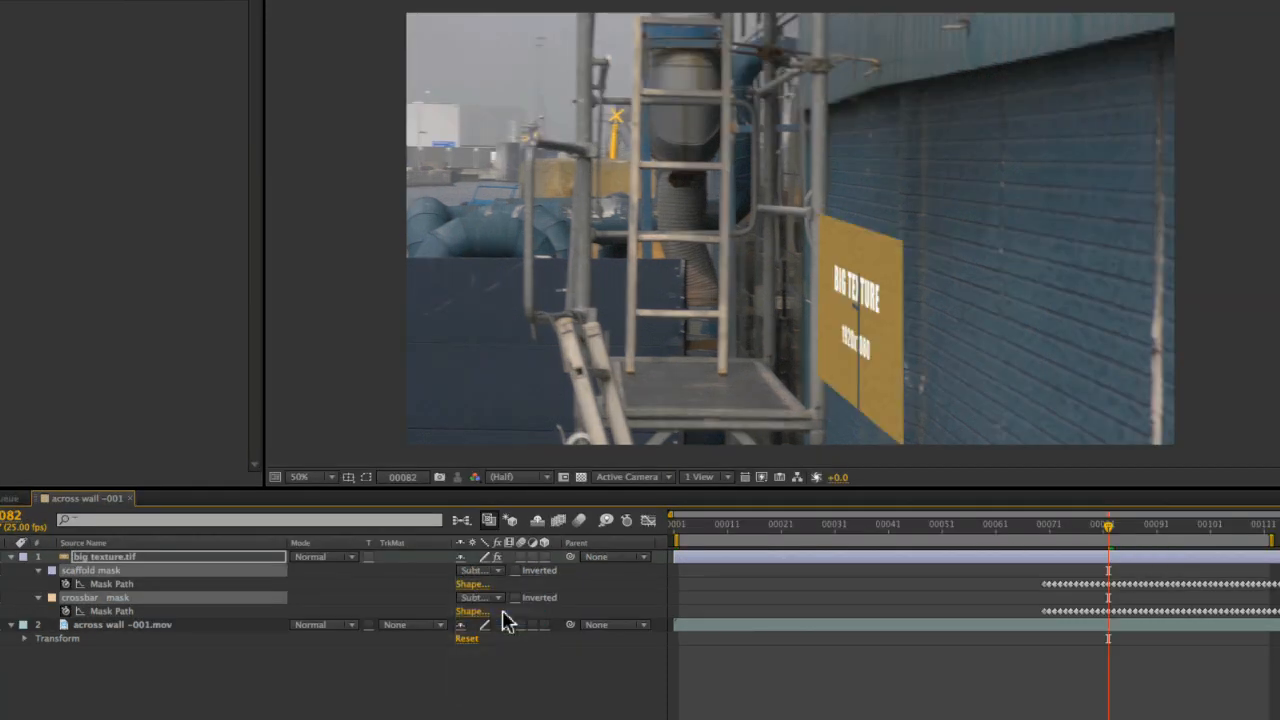
{"action": "left_click_drag", "start_coordinate": [1040, 537], "coordinate": [1075, 557]}
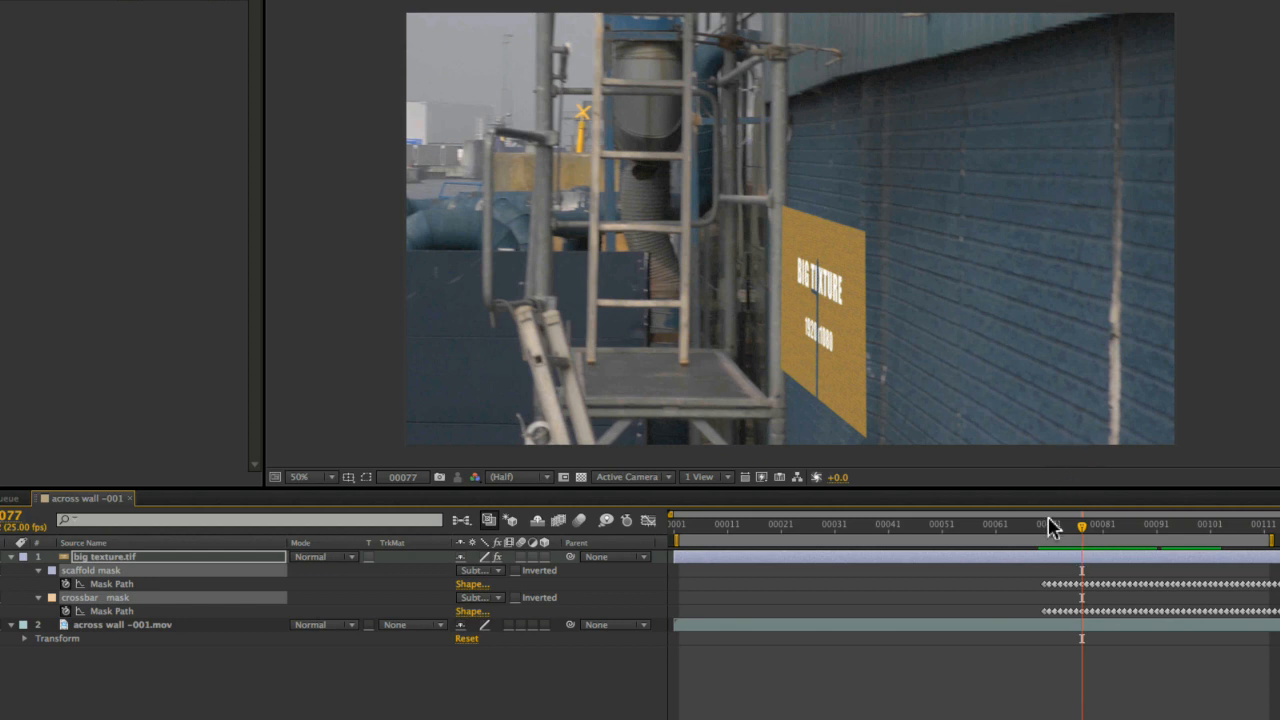
{"action": "left_click_drag", "start_coordinate": [1050, 527], "coordinate": [1044, 530]}
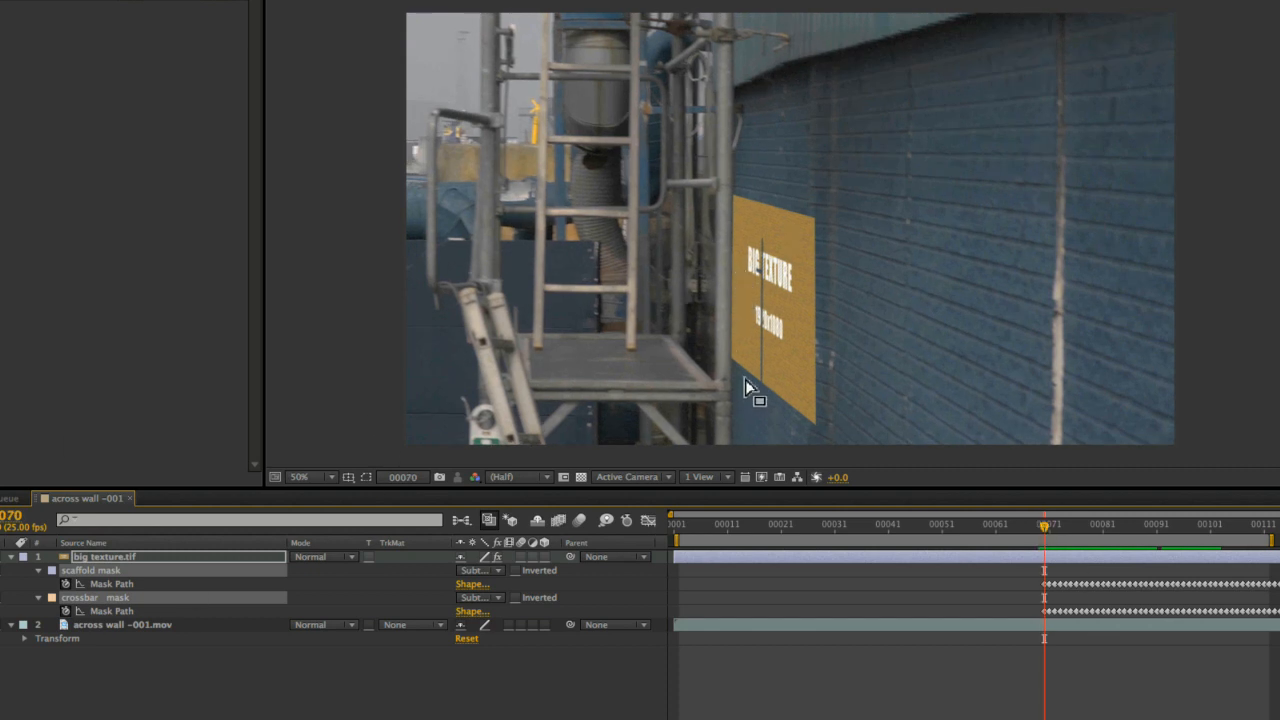
Create a new comp-size solid named big texture track matte
{"action": "key", "text": "super+0"}
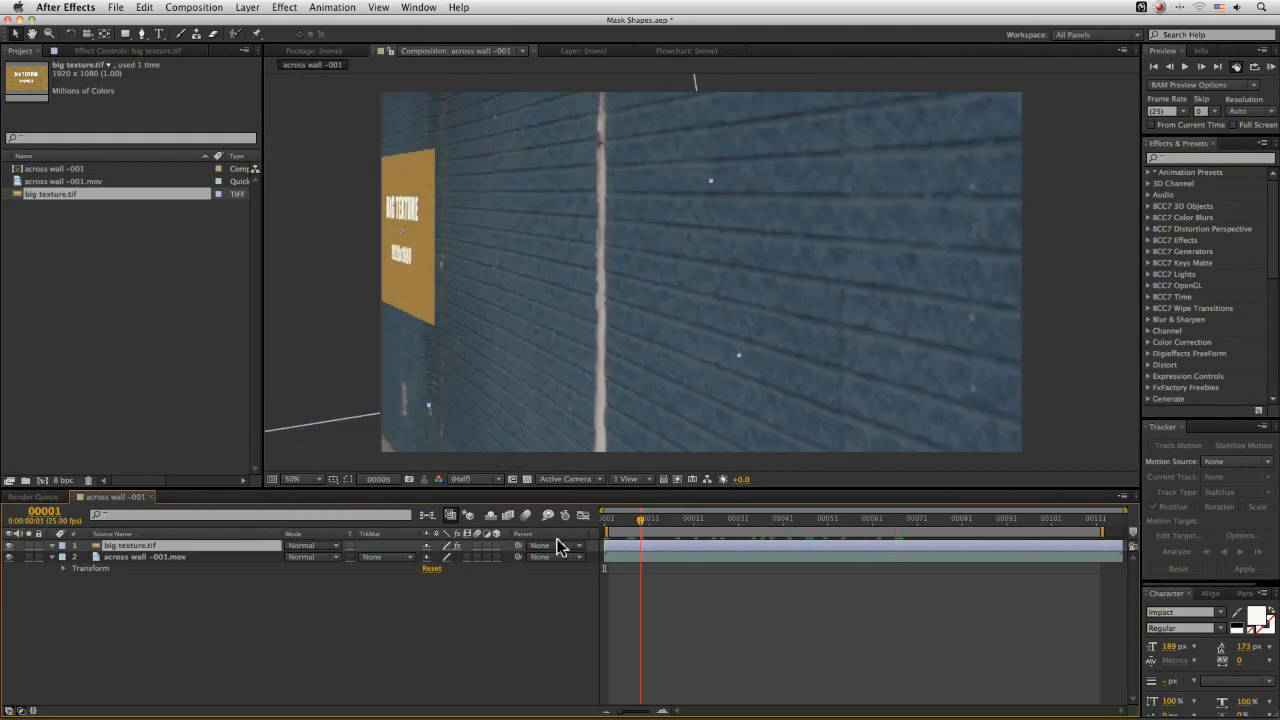
{"action": "left_click_drag", "start_coordinate": [557, 541], "coordinate": [342, 417]}
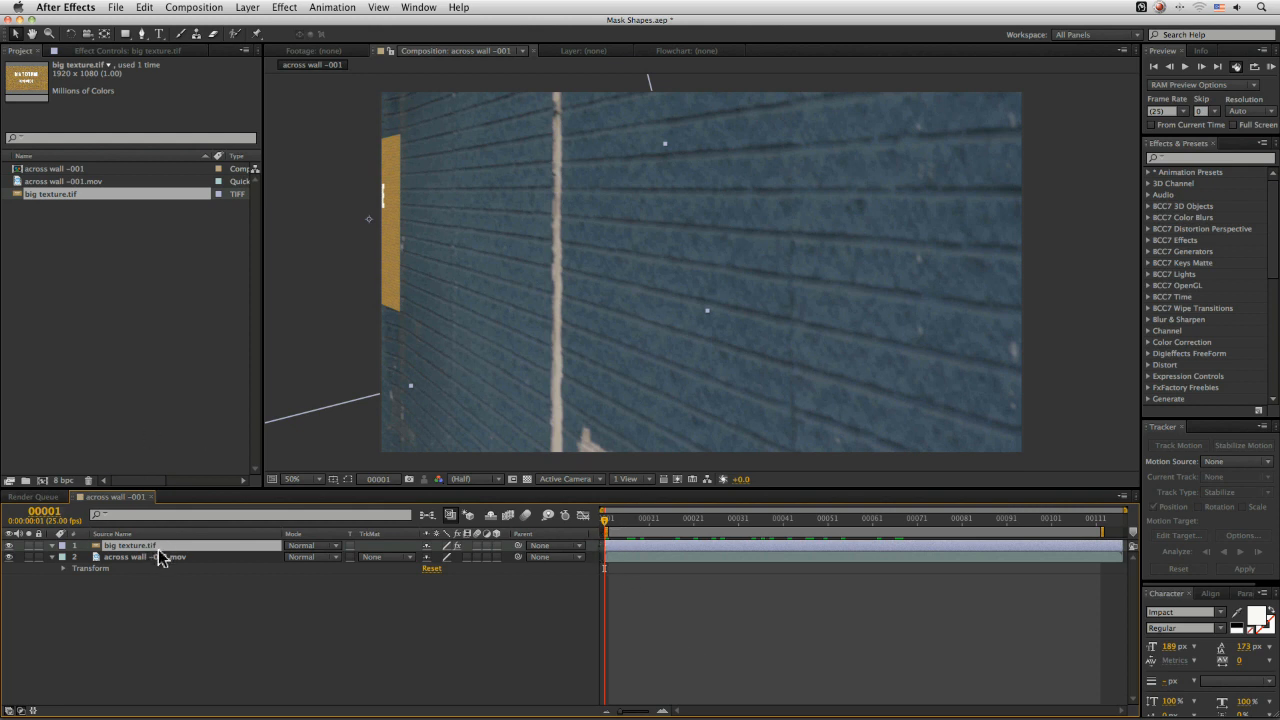
{"action": "left_click", "coordinate": [240, 7]}
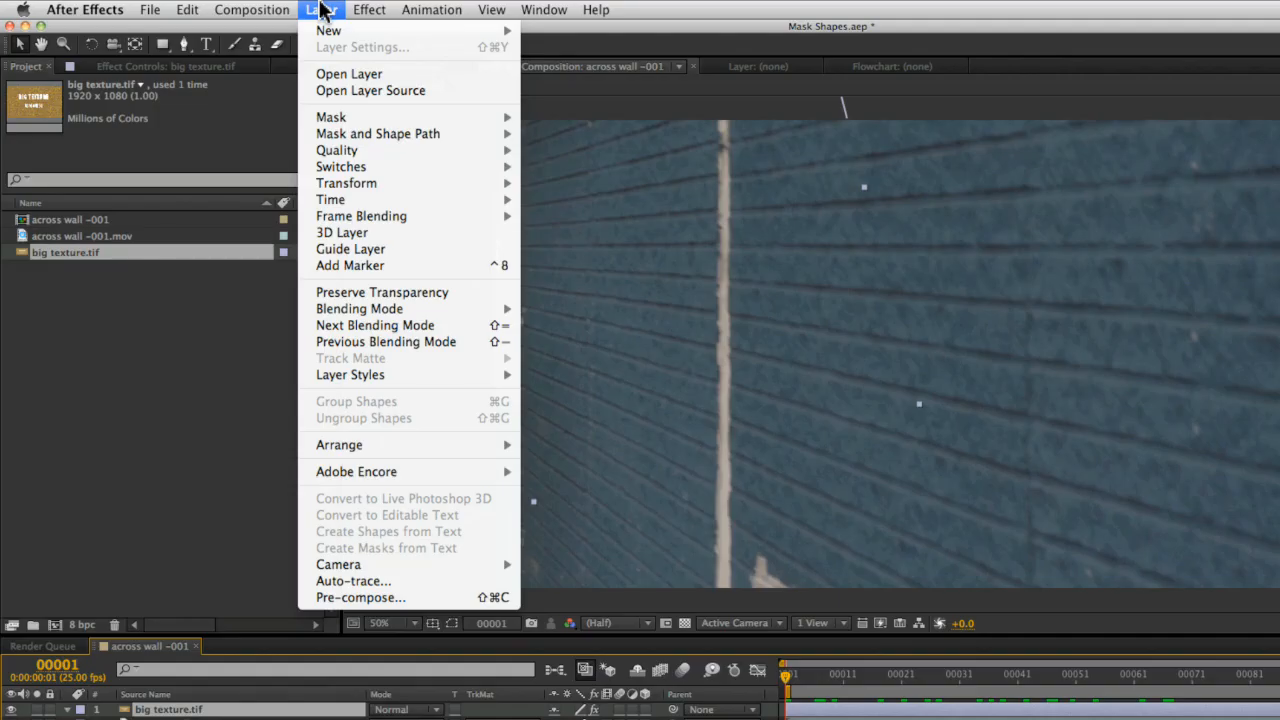
{"action": "mouse_move", "coordinate": [249, 24]}
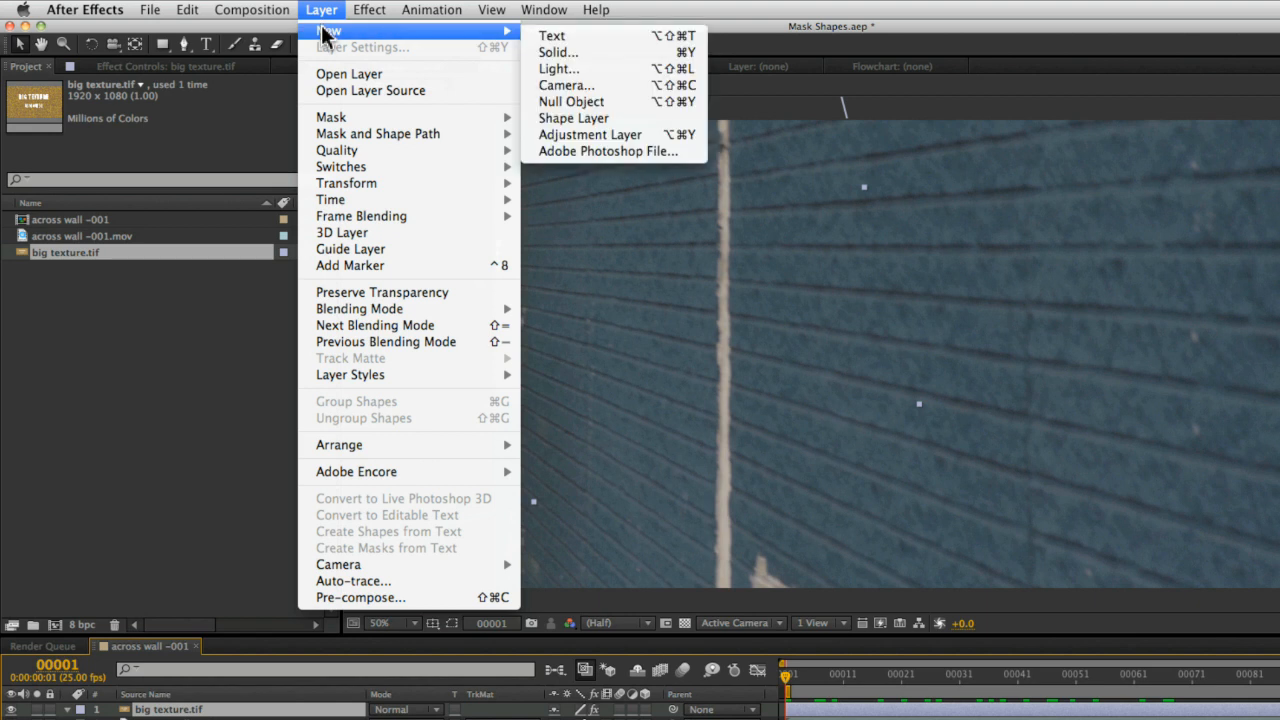
{"action": "left_click", "coordinate": [667, 56]}
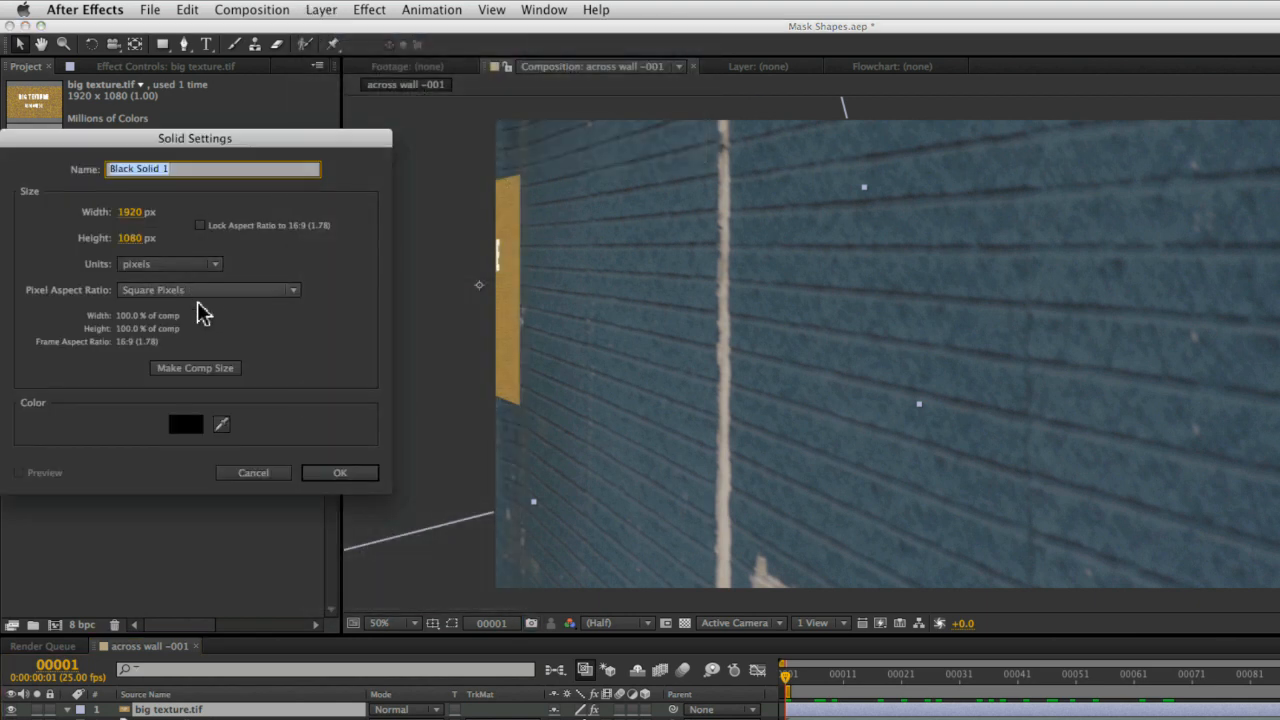
{"action": "left_click", "coordinate": [205, 367]}
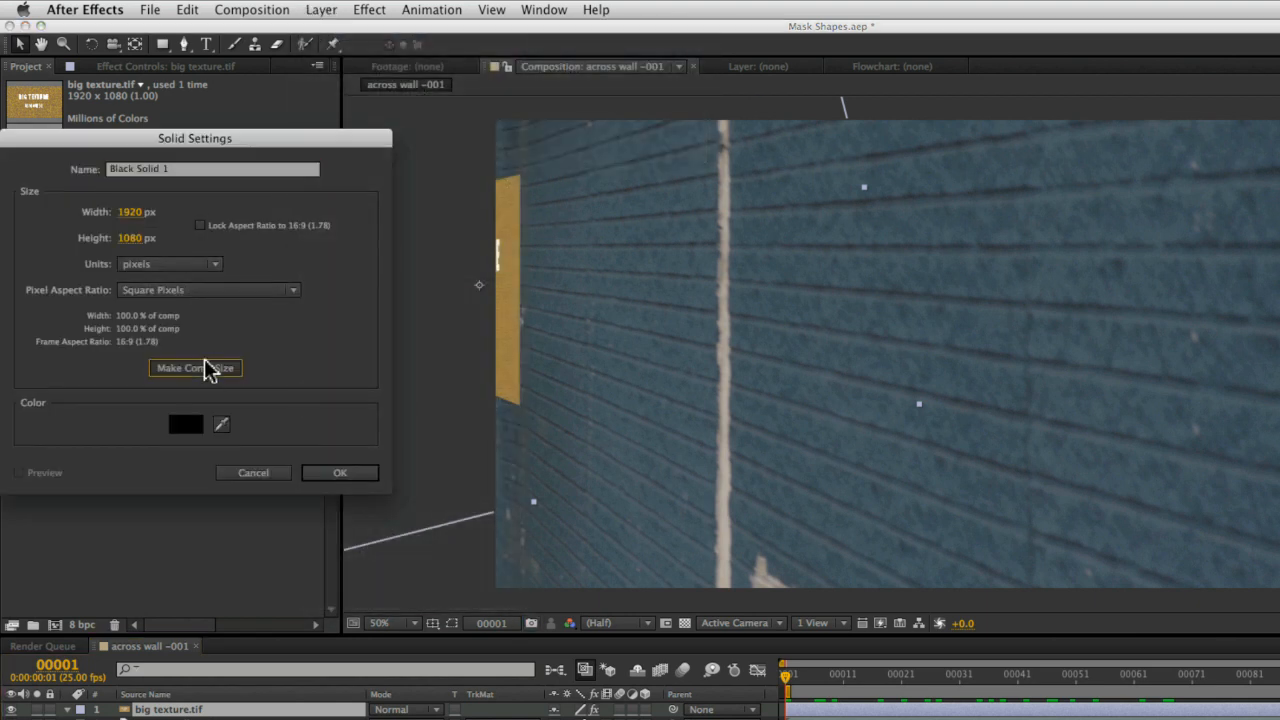
{"action": "left_click", "coordinate": [180, 168]}
{"action": "type", "text": "texture track matte"}
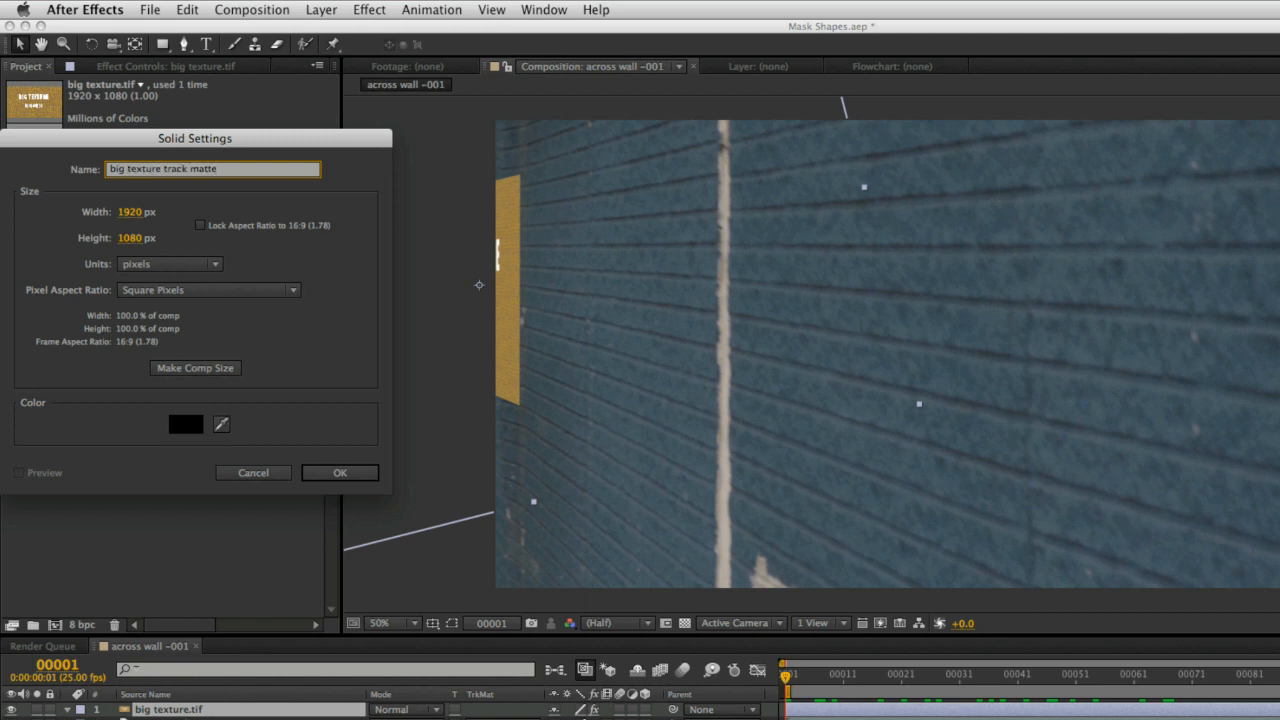
{"action": "key", "text": "Return"}
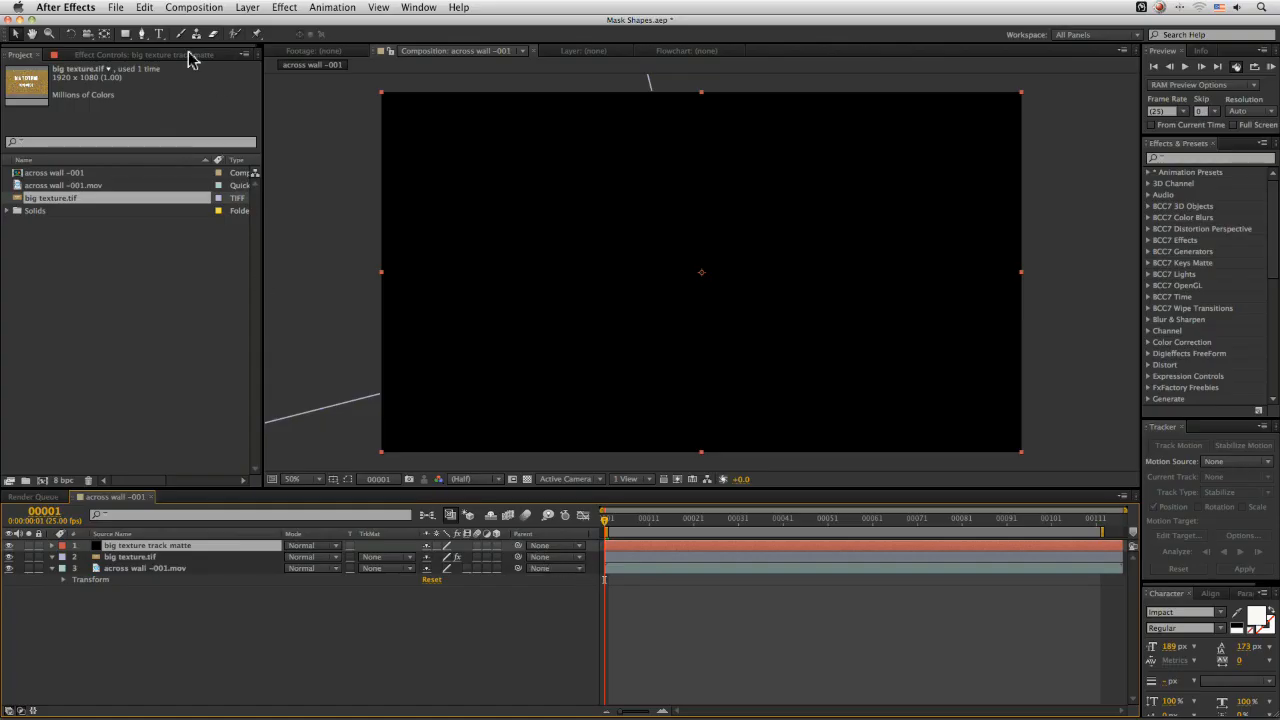
Paste the mocha mask onto the track matte solid and move to frame 70
{"action": "left_click", "coordinate": [176, 7]}
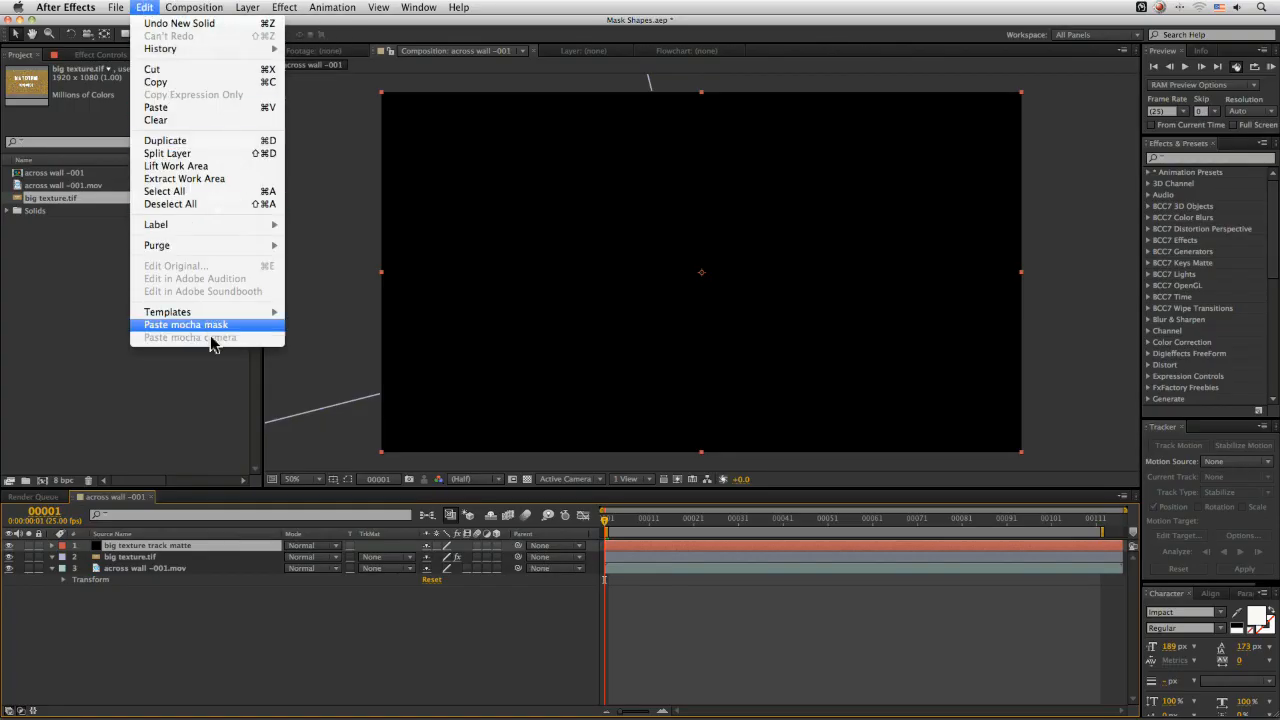
{"action": "left_click", "coordinate": [211, 325]}
{"action": "left_click_drag", "start_coordinate": [700, 520], "coordinate": [913, 528]}
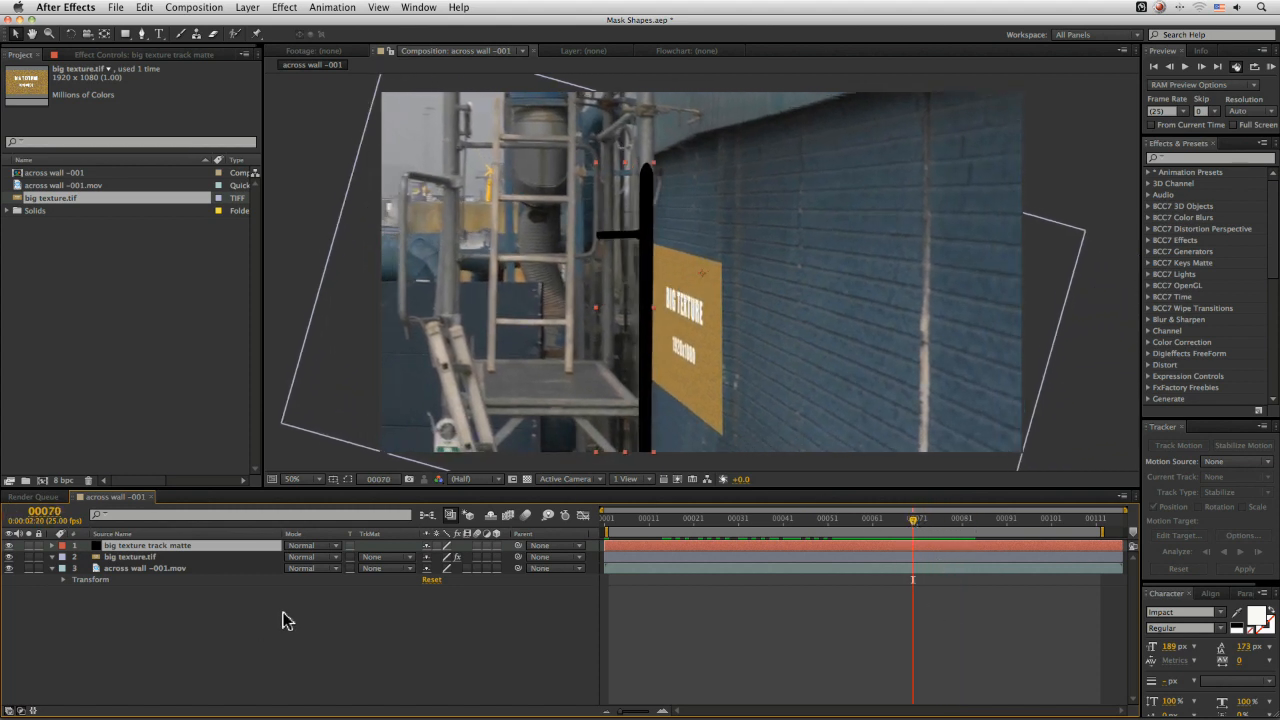
Trim the track matte solid to start at frame 70, then select the texture layer
{"action": "key", "text": "alt+bracketleft"}
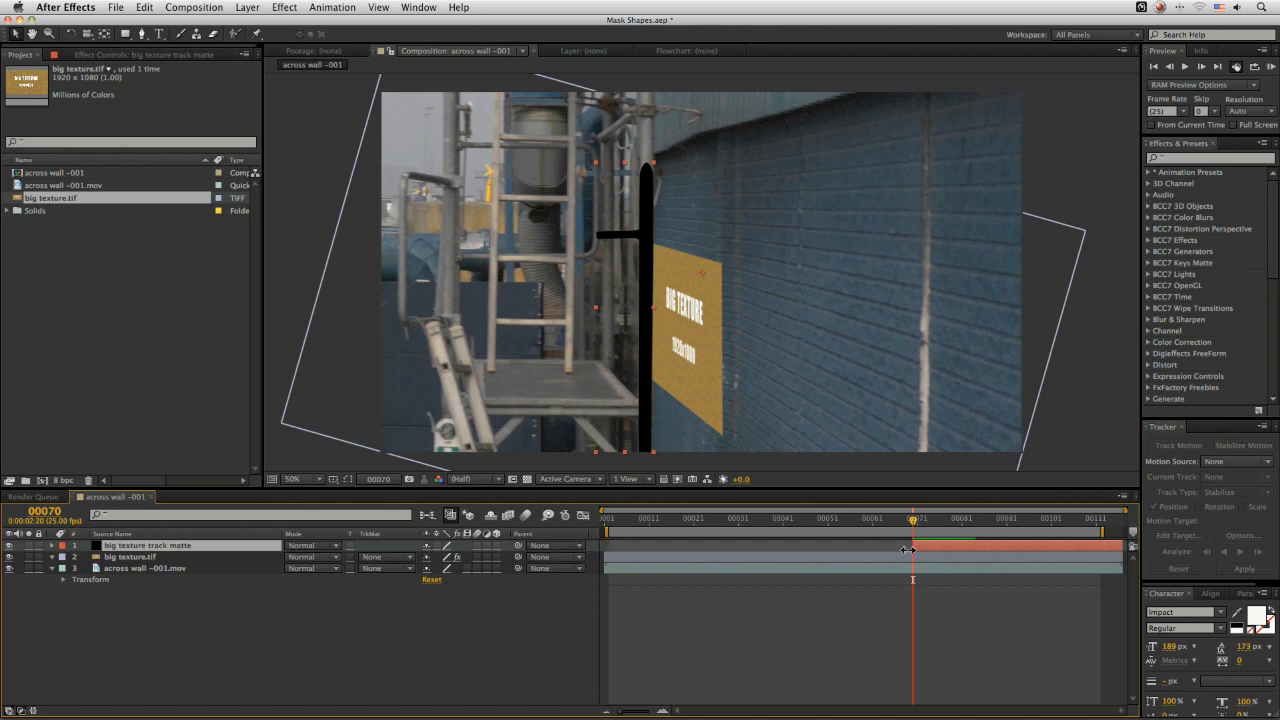
{"action": "mouse_move", "coordinate": [918, 527]}
{"action": "left_mouse_down"}
{"action": "mouse_move", "coordinate": [963, 523]}
{"action": "mouse_move", "coordinate": [907, 527]}
{"action": "left_mouse_up"}
{"action": "left_click", "coordinate": [183, 557]}
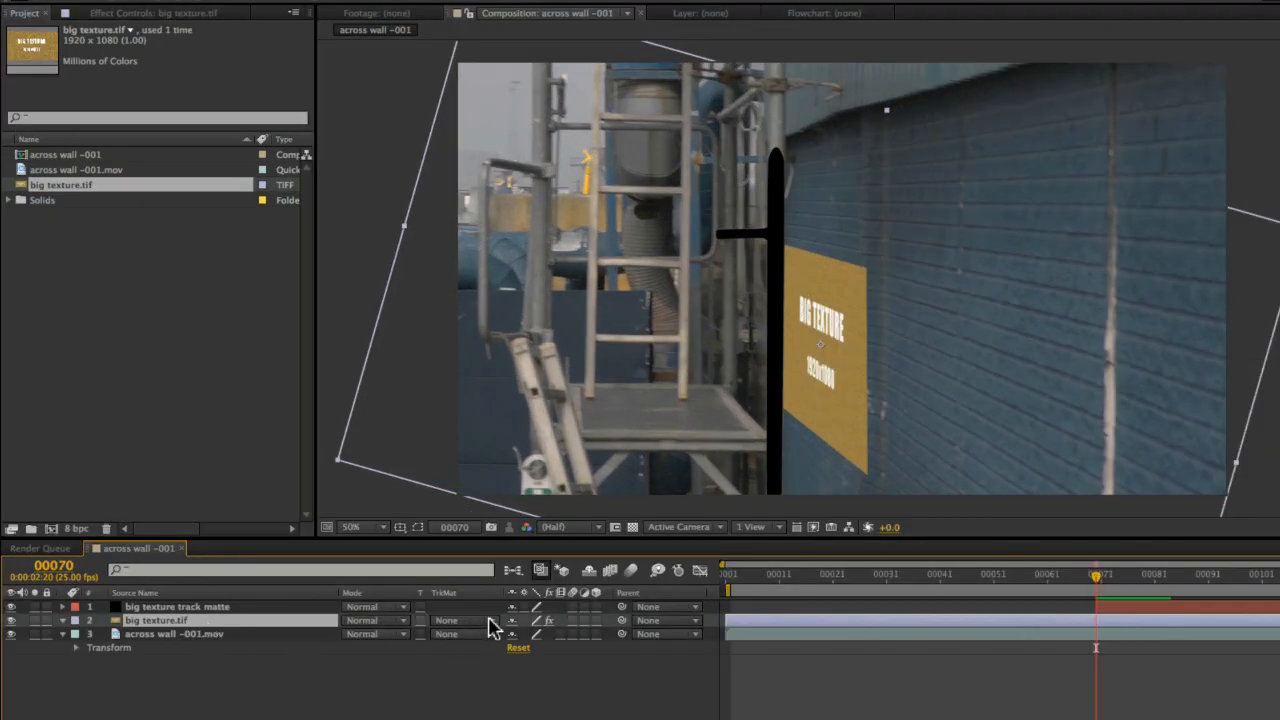
Set the texture layer's track matte to Alpha Inverted Matte using the big texture track matte solid, and preview the result
{"action": "left_click", "coordinate": [408, 558]}
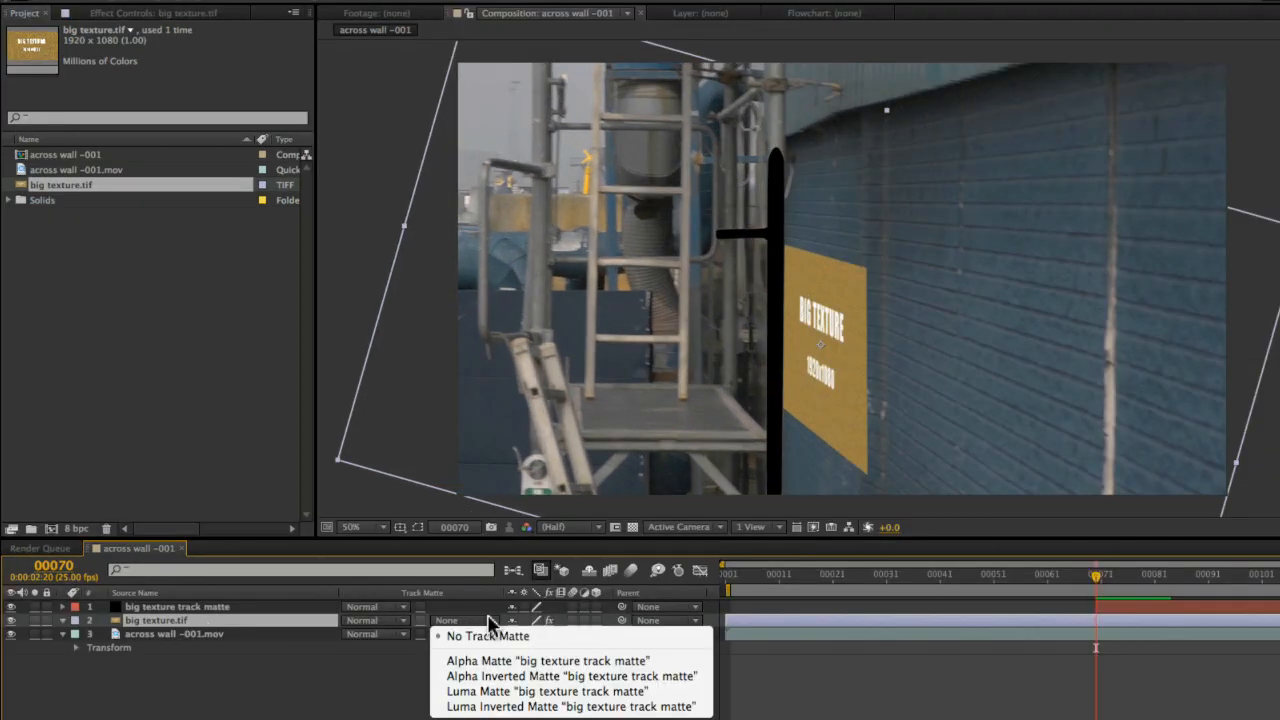
{"action": "left_click", "coordinate": [566, 677]}
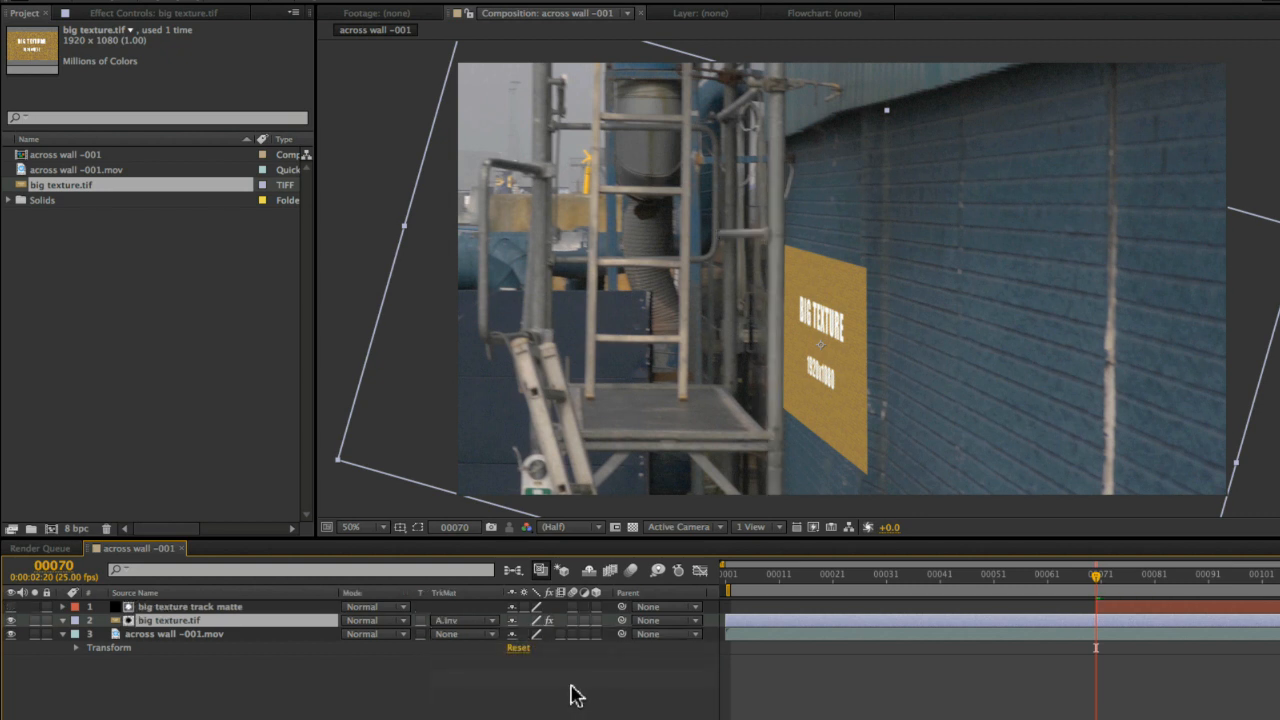
{"action": "key", "text": "space"}
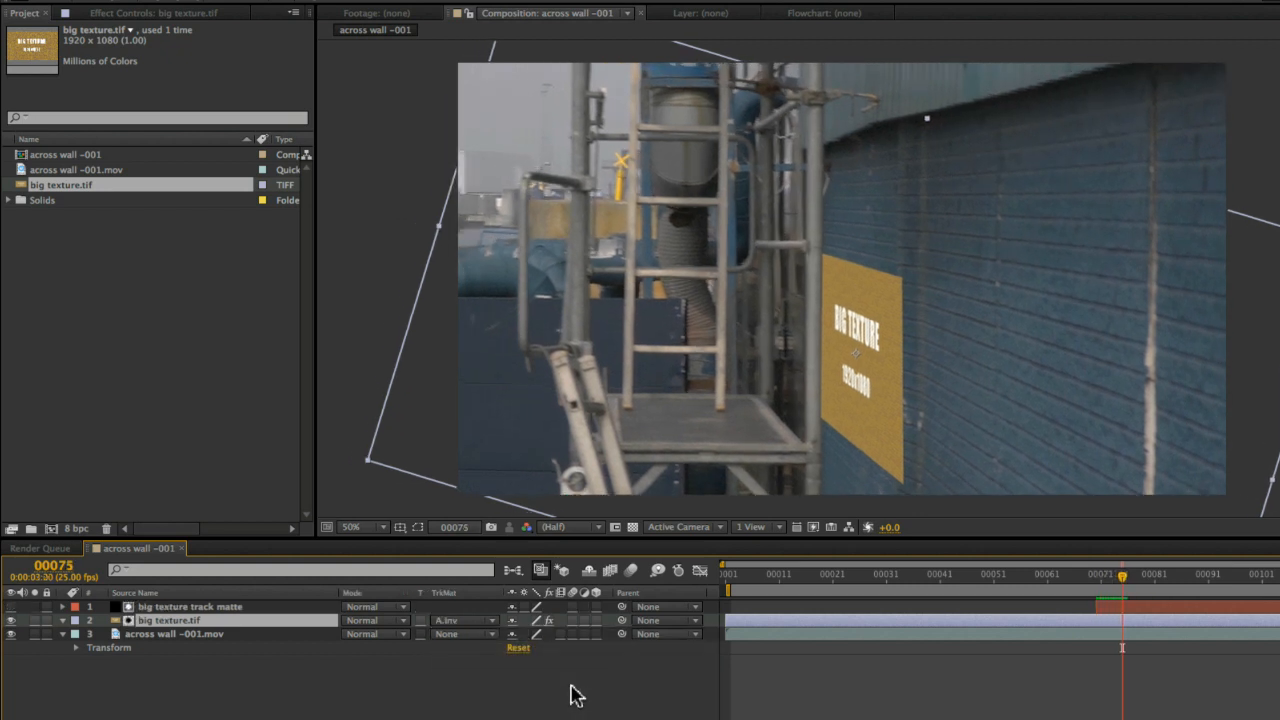
{"action": "left_click_drag", "start_coordinate": [1144, 577], "coordinate": [1279, 580]}
{"action": "left_click", "coordinate": [1209, 575]}
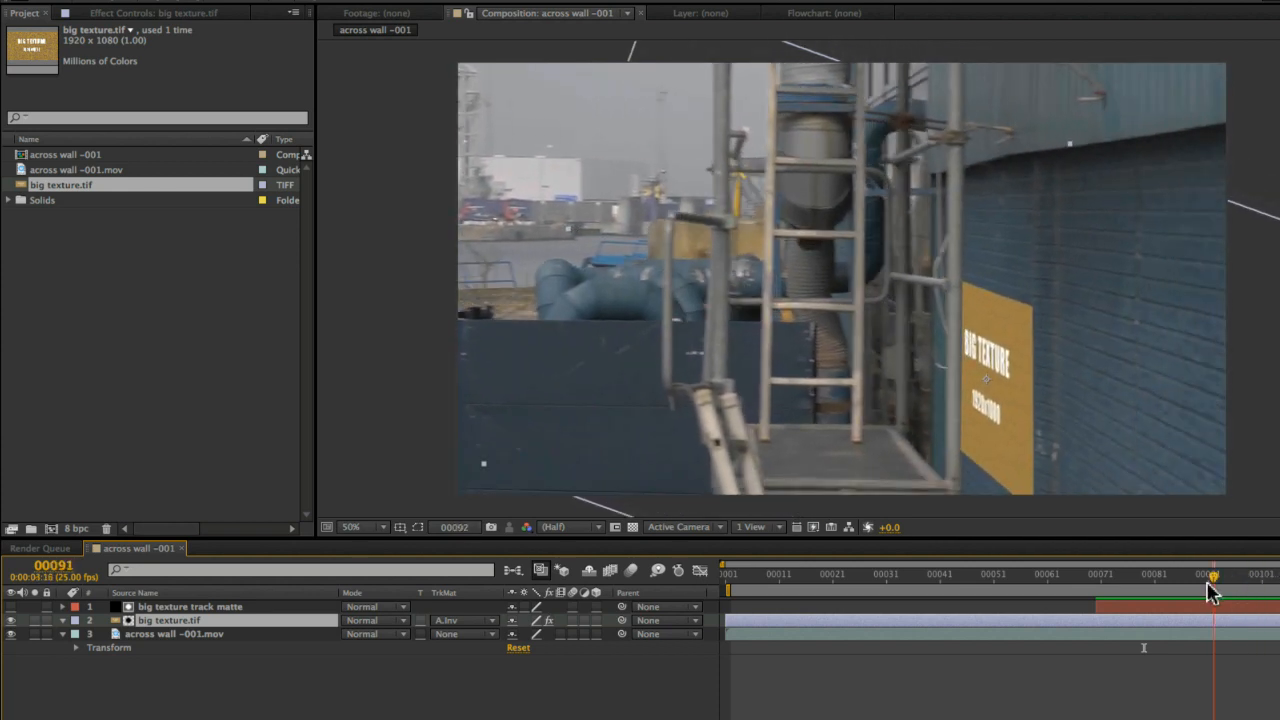
{"action": "scroll", "coordinate": [955, 370], "scroll_direction": "up", "scroll_amount": 10}
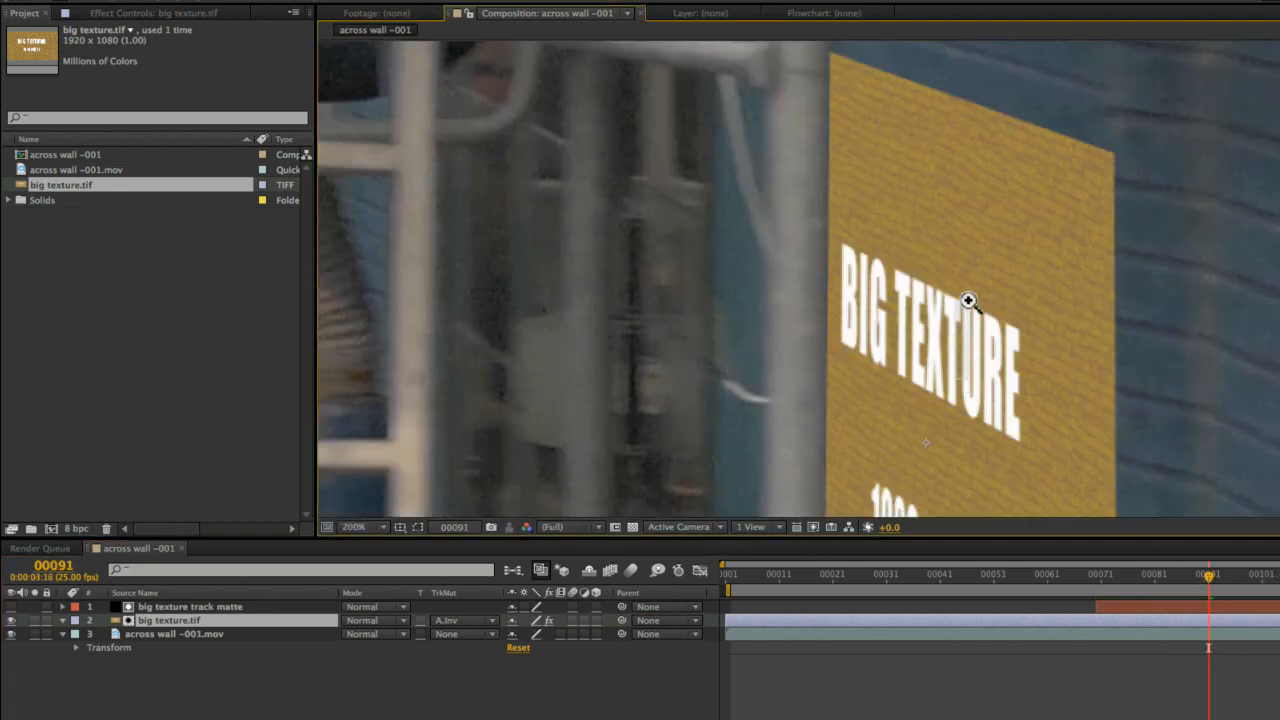
{"action": "scroll", "coordinate": [956, 107], "scroll_direction": "down", "scroll_amount": 10}
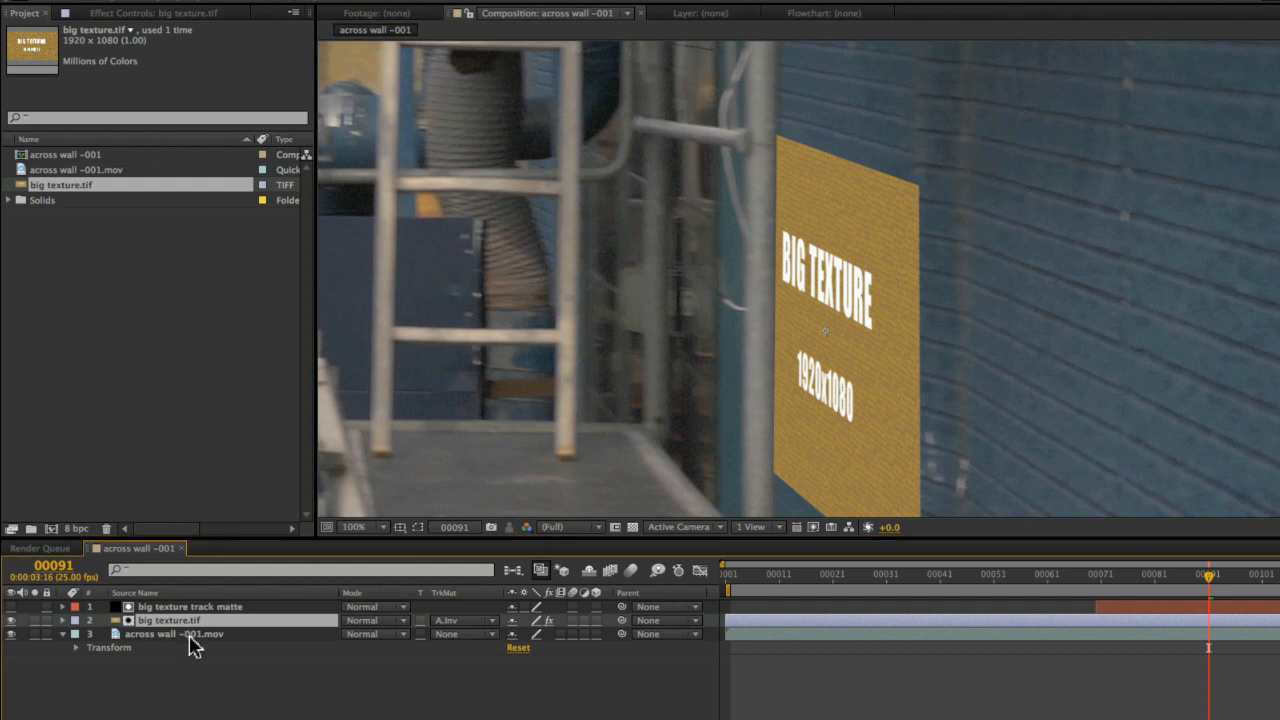
Reveal the track matte solid's masks and scrub through the later frames to inspect the matte edges
{"action": "left_click", "coordinate": [168, 607]}
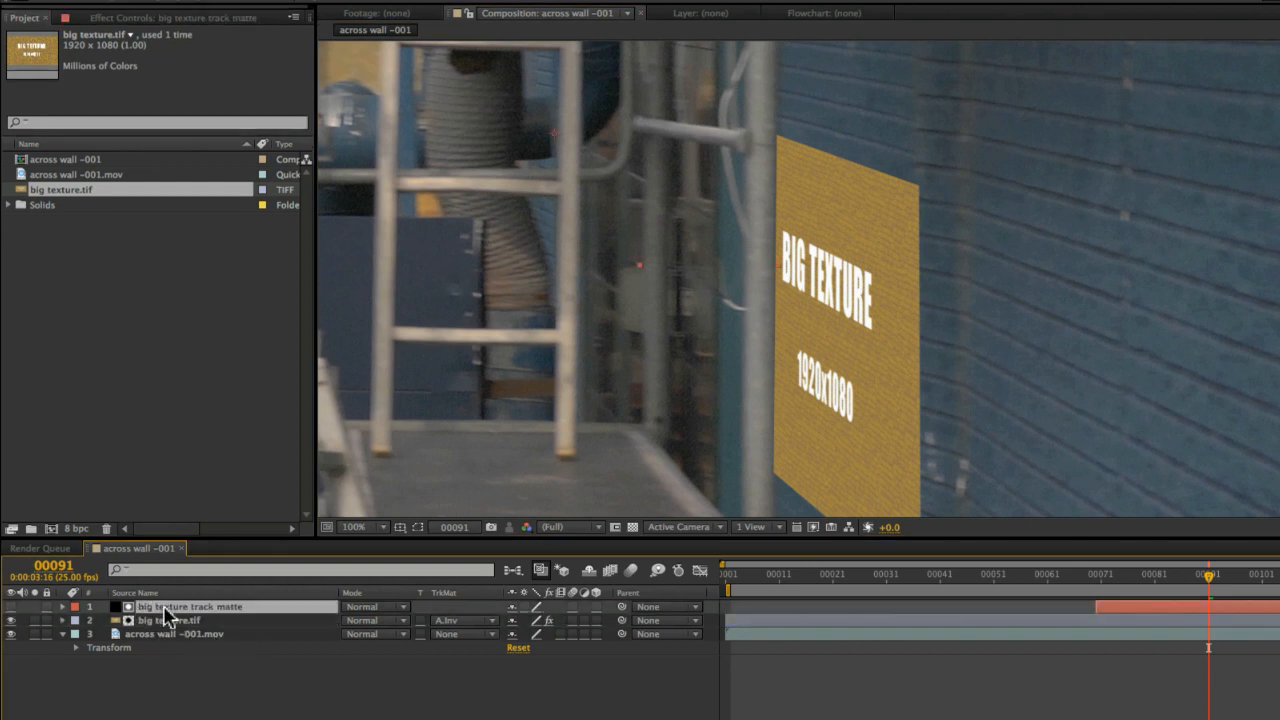
{"action": "key", "text": "m"}
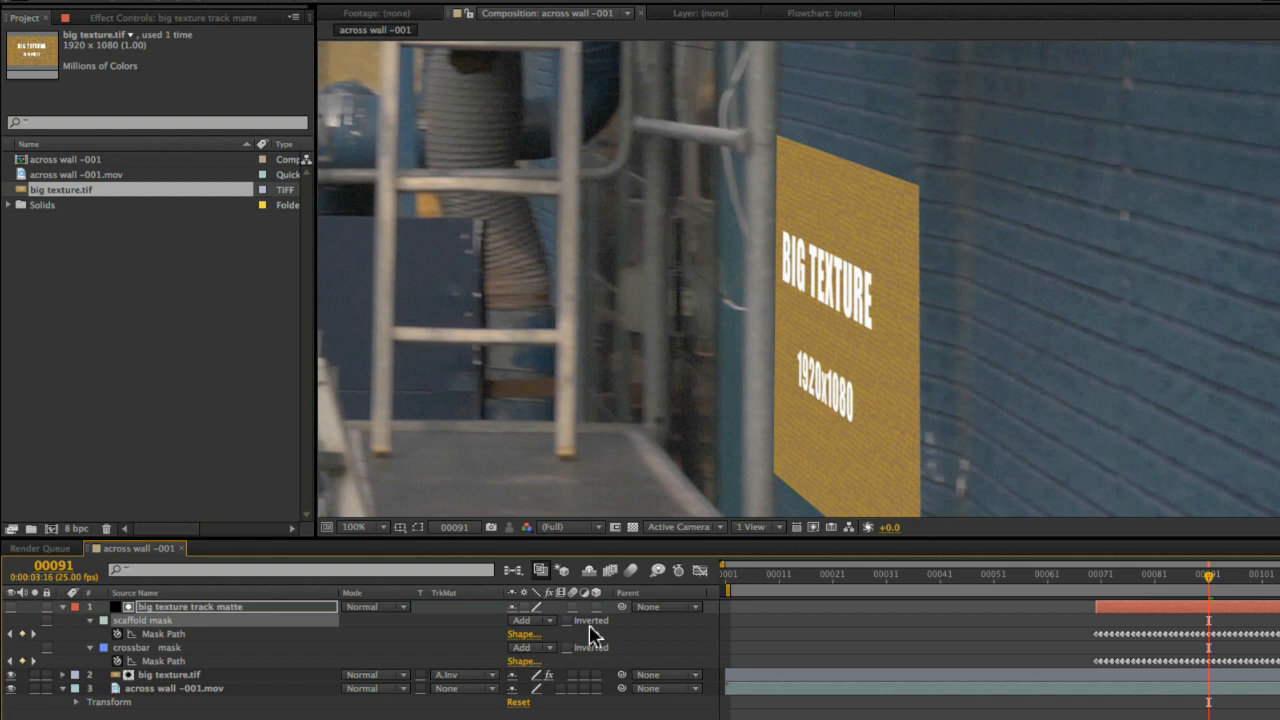
{"action": "left_click", "coordinate": [178, 648]}
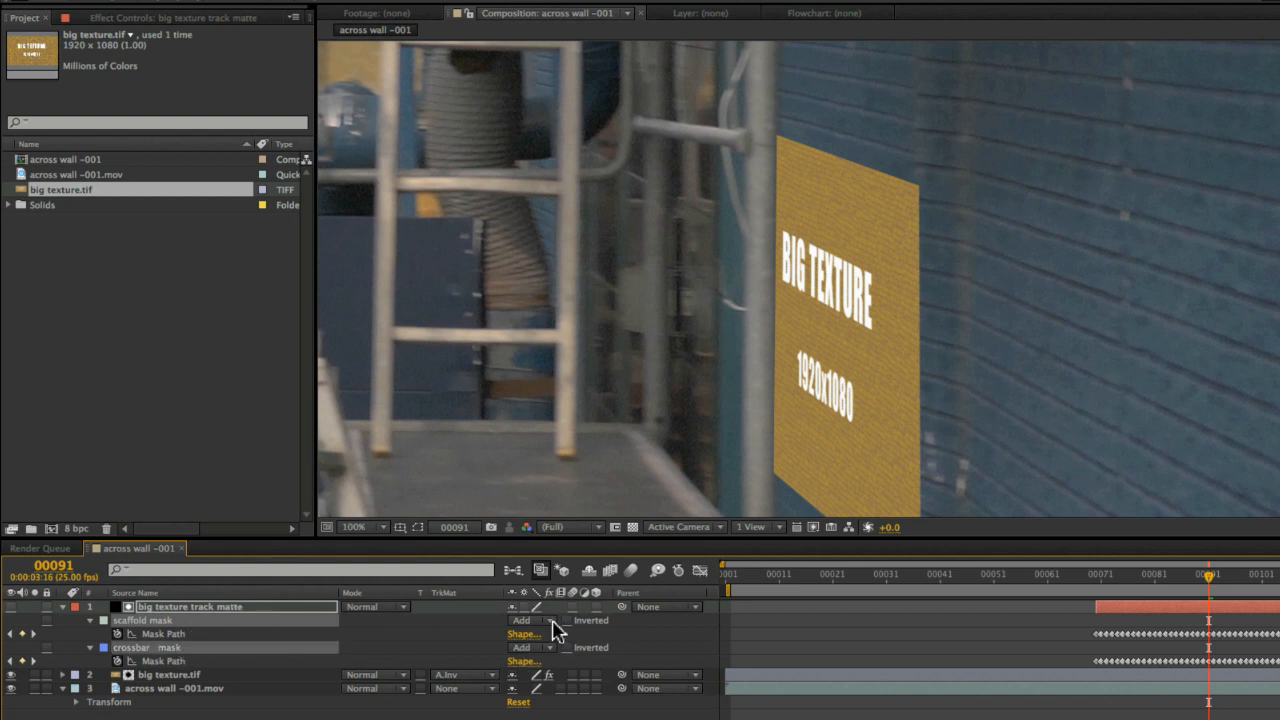
{"action": "left_click", "coordinate": [631, 571]}
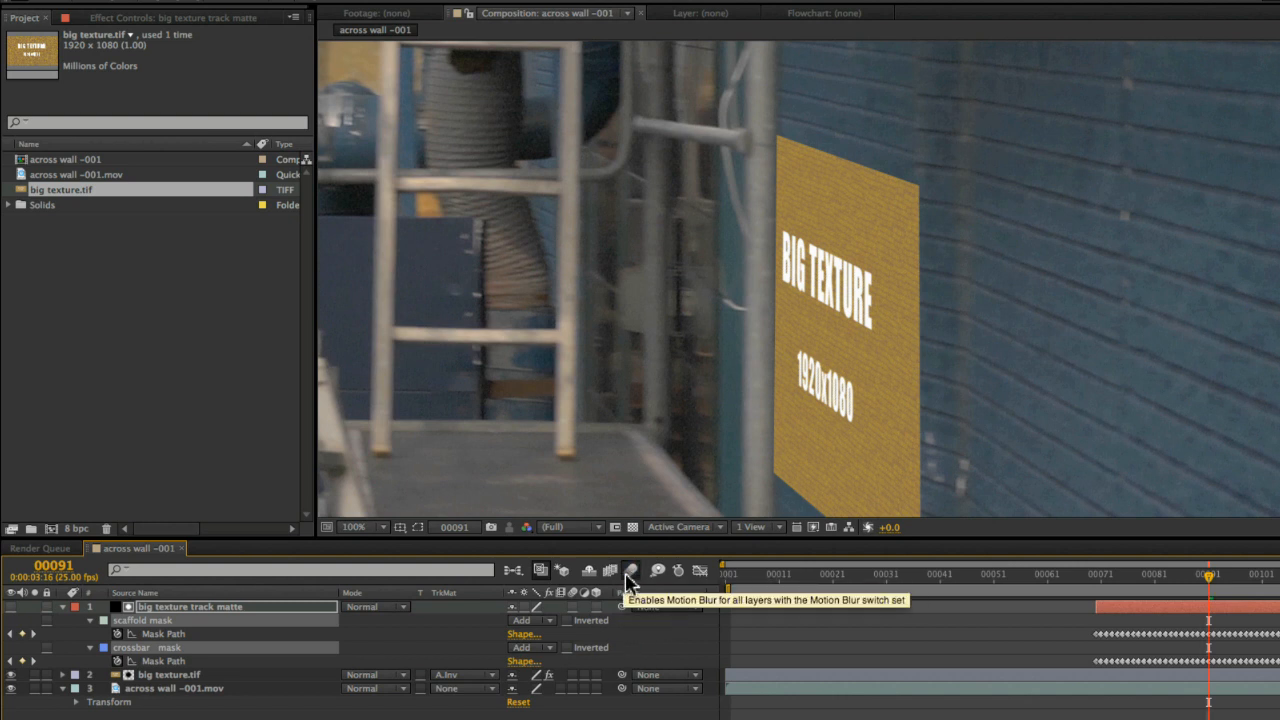
{"action": "left_click", "coordinate": [573, 676]}
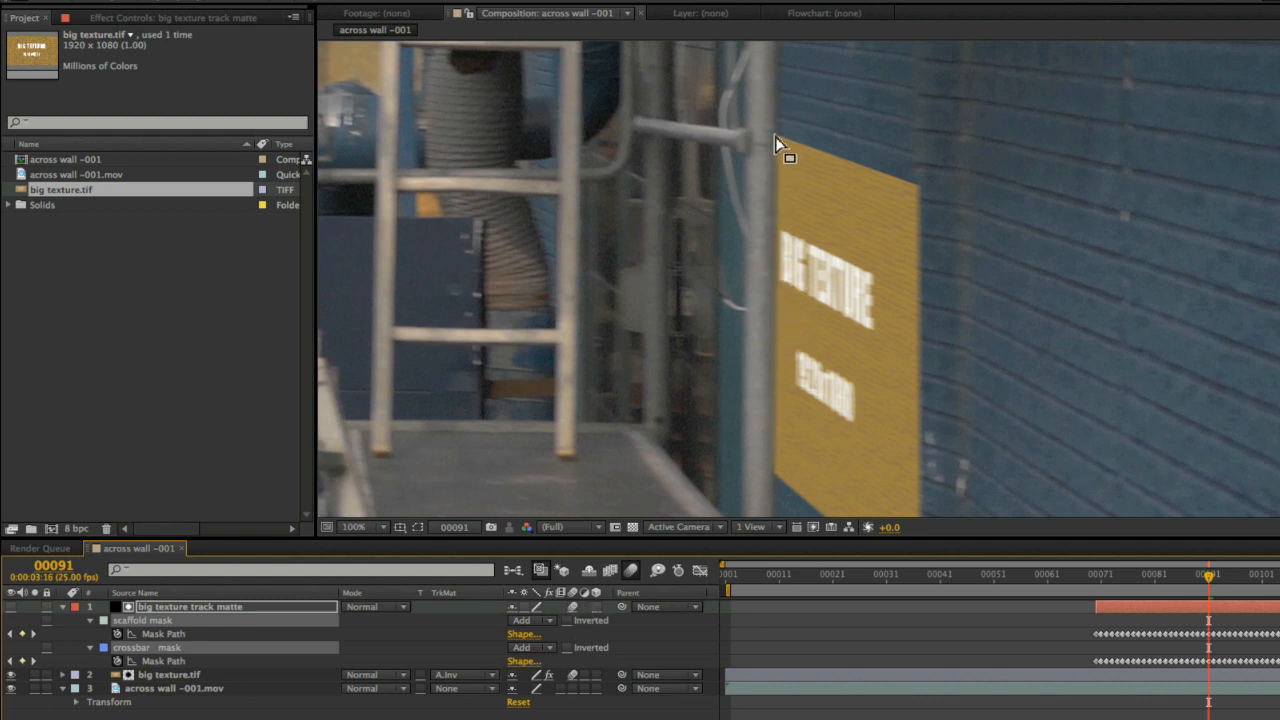
{"action": "mouse_move", "coordinate": [1206, 579]}
{"action": "left_mouse_down"}
{"action": "mouse_move", "coordinate": [1140, 590]}
{"action": "mouse_move", "coordinate": [1229, 584]}
{"action": "left_mouse_up"}
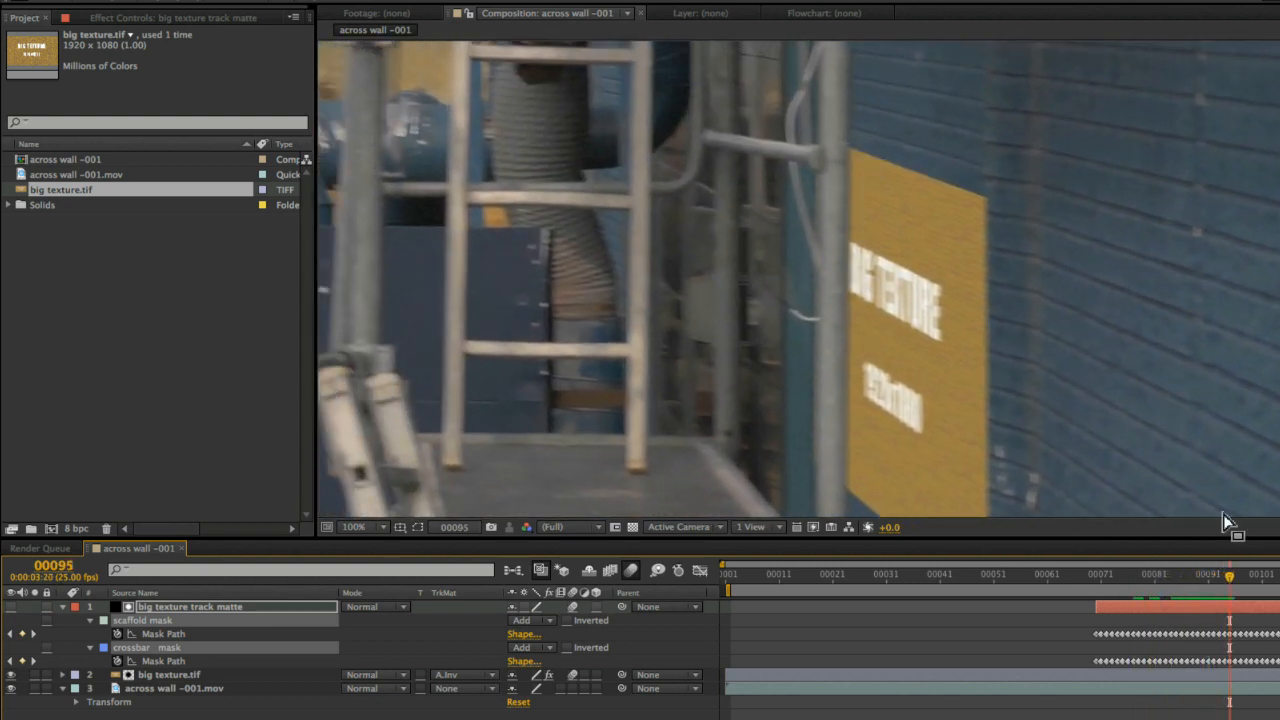
{"action": "left_click_drag", "start_coordinate": [1236, 585], "coordinate": [1277, 585]}
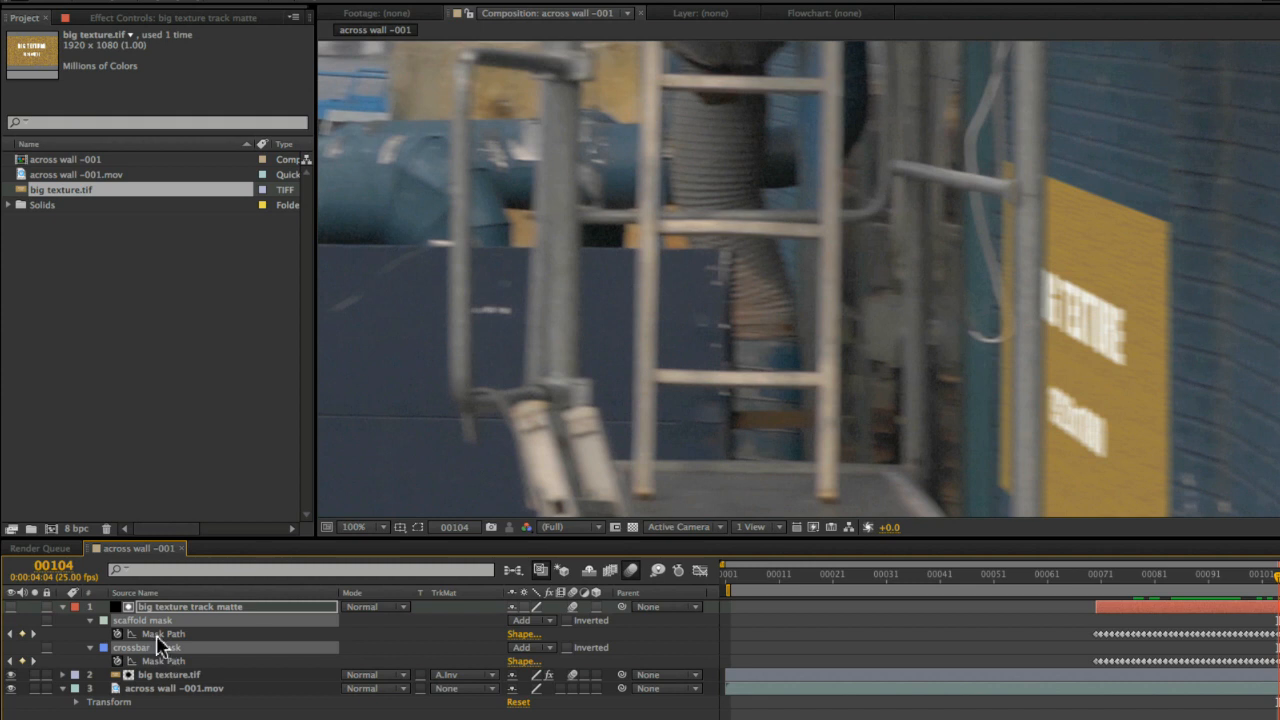
Set the scaffold mask's feather to 6 pixels and its expansion to -3 pixels
{"action": "left_click", "coordinate": [174, 608]}
{"action": "key", "text": "u"}
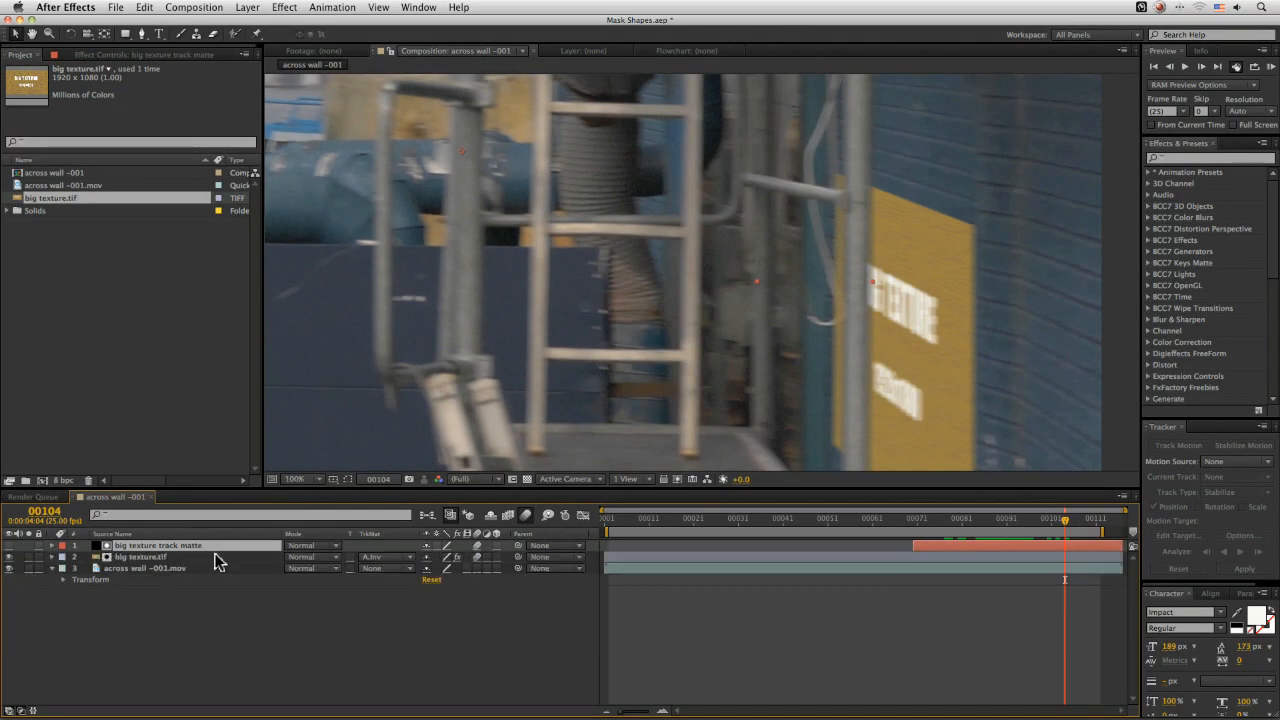
{"action": "key", "text": "m"}
{"action": "key", "text": "m"}
{"action": "left_click", "coordinate": [143, 583]}
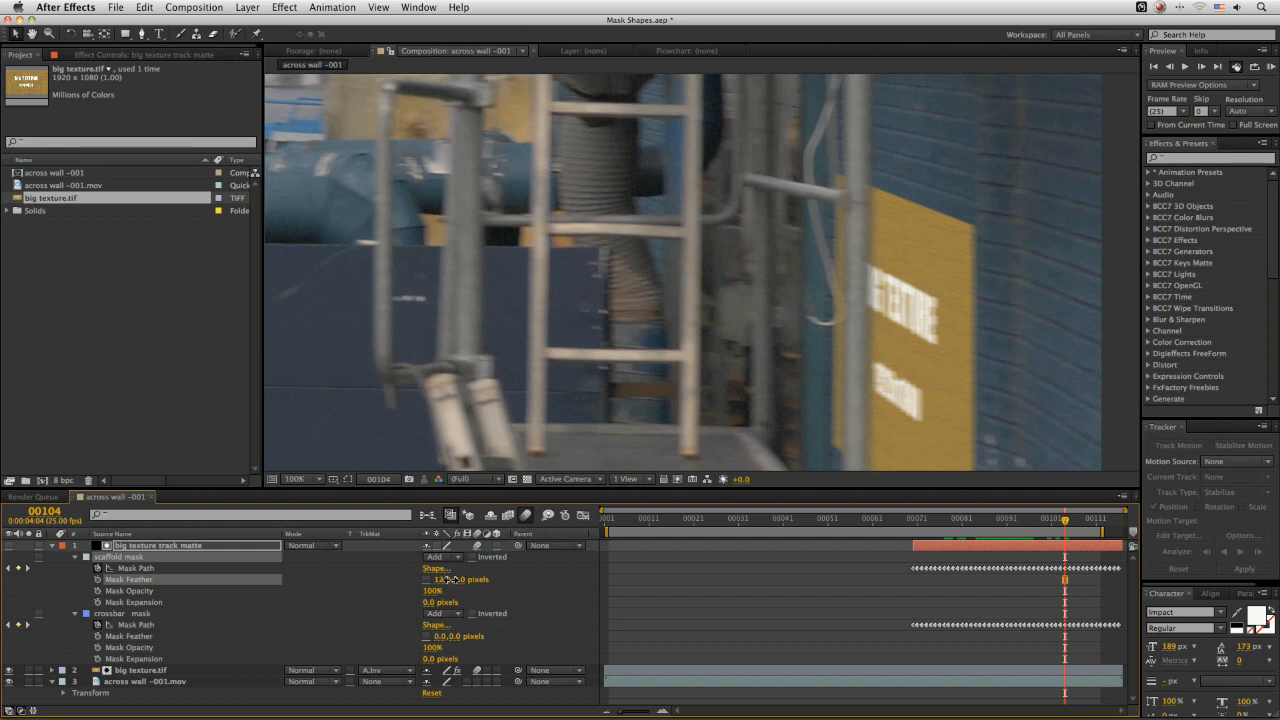
{"action": "left_click_drag", "start_coordinate": [451, 580], "coordinate": [436, 594]}
{"action": "left_click", "coordinate": [432, 603]}
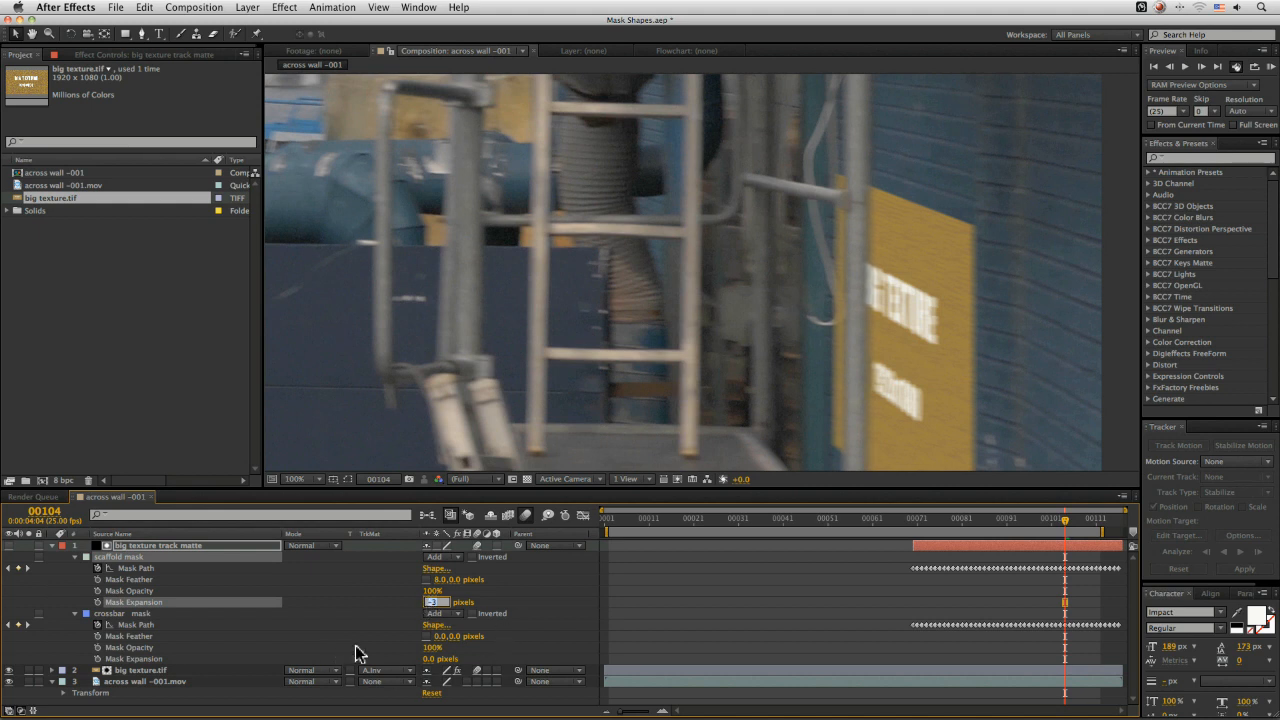
Set the crossbar mask's feather to 6 pixels and its expansion to -1 pixel
{"action": "left_click_drag", "start_coordinate": [440, 637], "coordinate": [443, 637]}
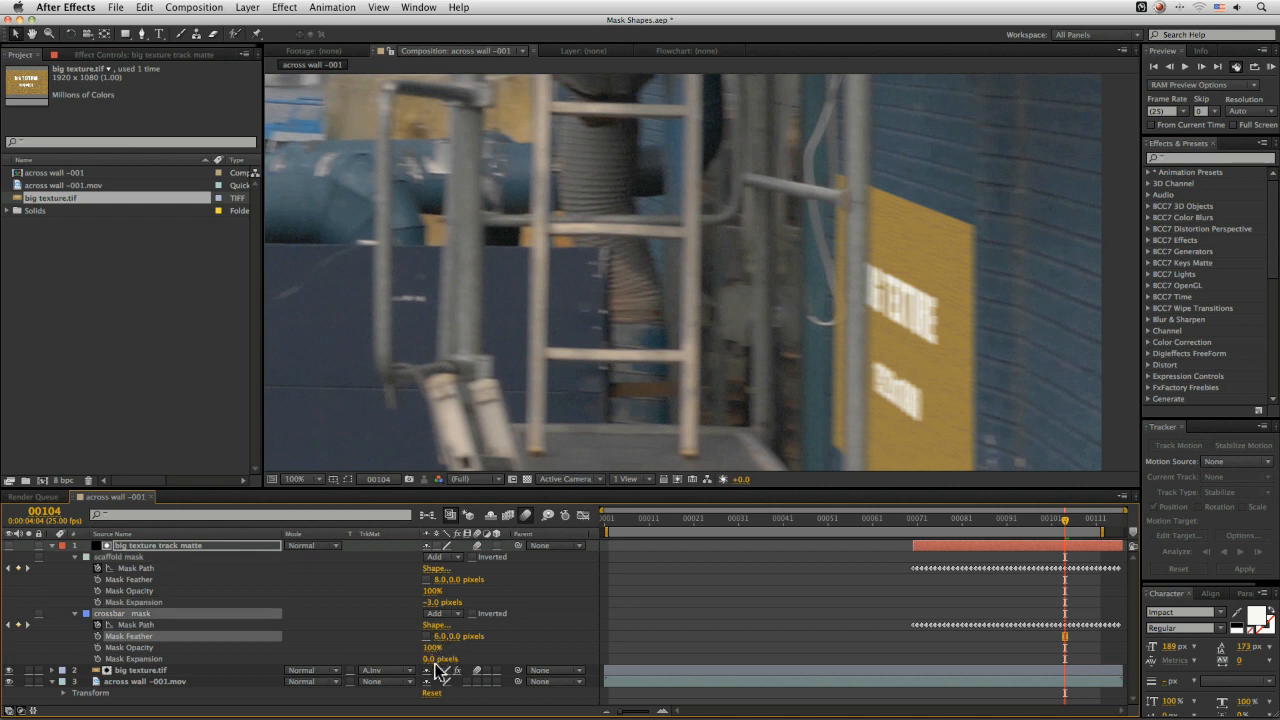
{"action": "left_click", "coordinate": [430, 659]}
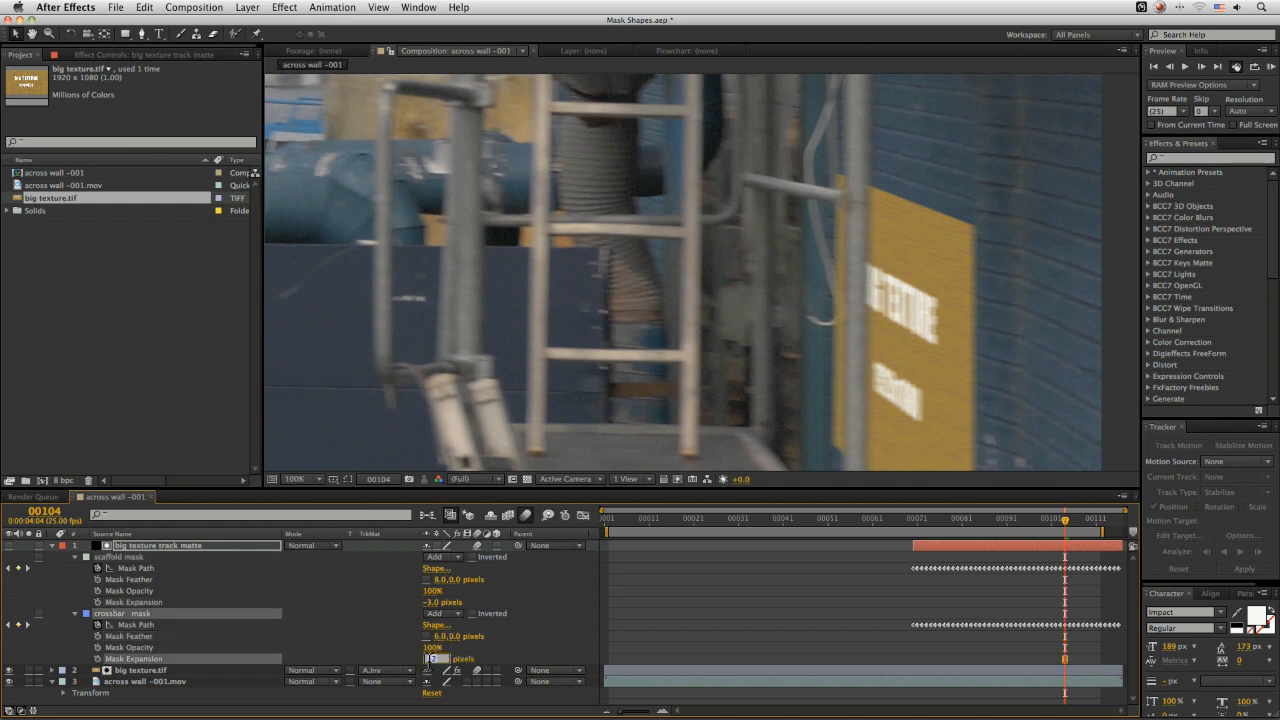
{"action": "left_click", "coordinate": [386, 617]}
Set the viewer to Fit up to 100% and play back the composite from frame 64
{"action": "mouse_move", "coordinate": [890, 527]}
{"action": "left_mouse_down"}
{"action": "mouse_move", "coordinate": [934, 526]}
{"action": "mouse_move", "coordinate": [886, 527]}
{"action": "left_mouse_up"}
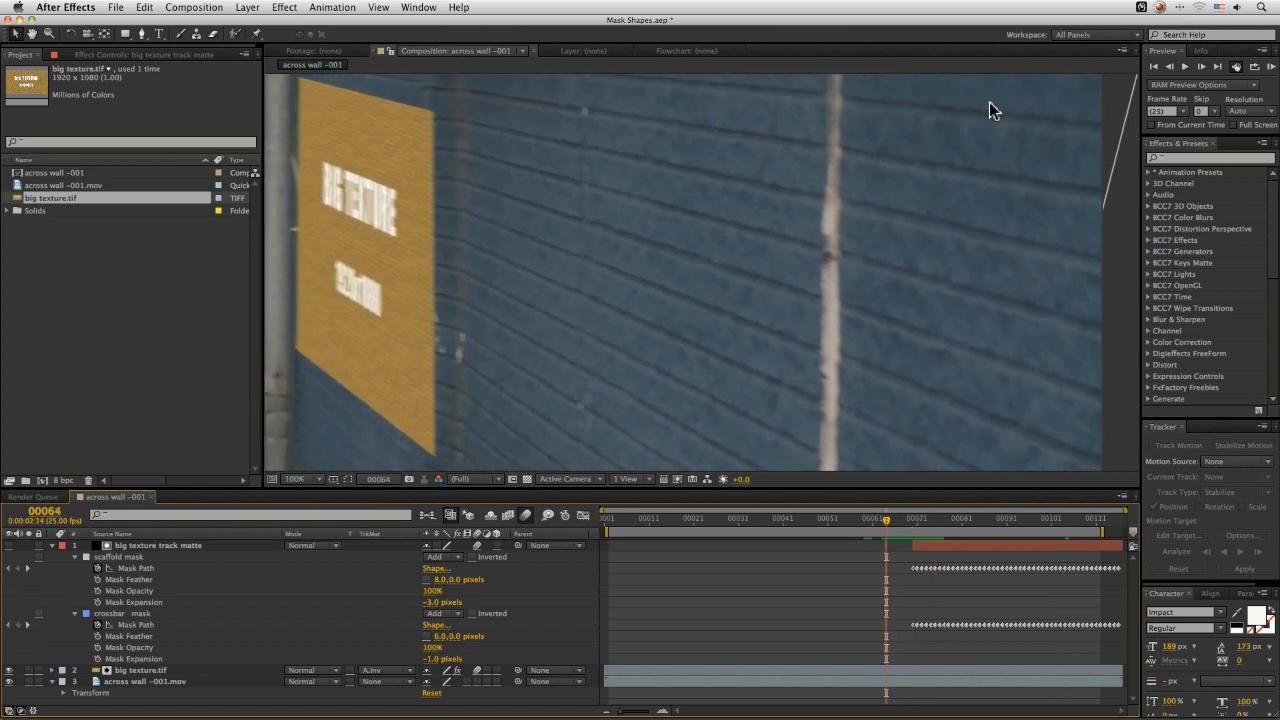
{"action": "scroll", "coordinate": [989, 111], "scroll_direction": "down", "scroll_amount": 4}
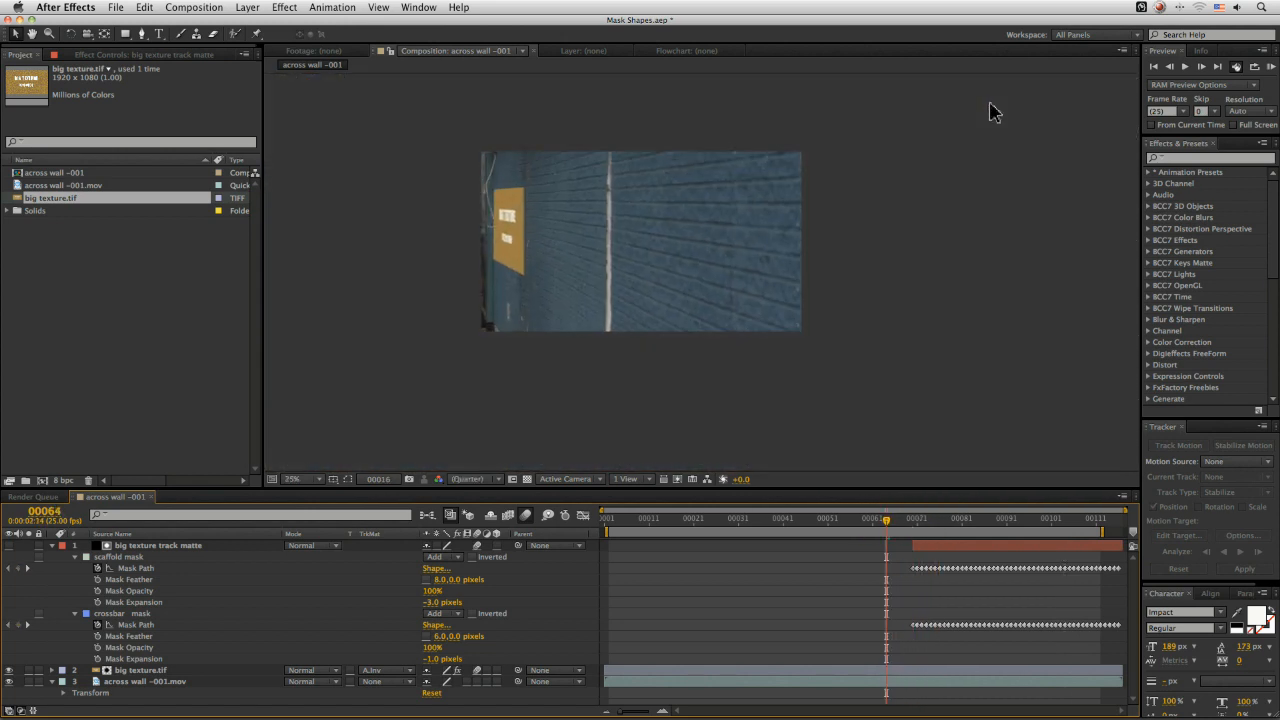
{"action": "key", "text": "space"}
{"action": "left_click", "coordinate": [308, 478]}
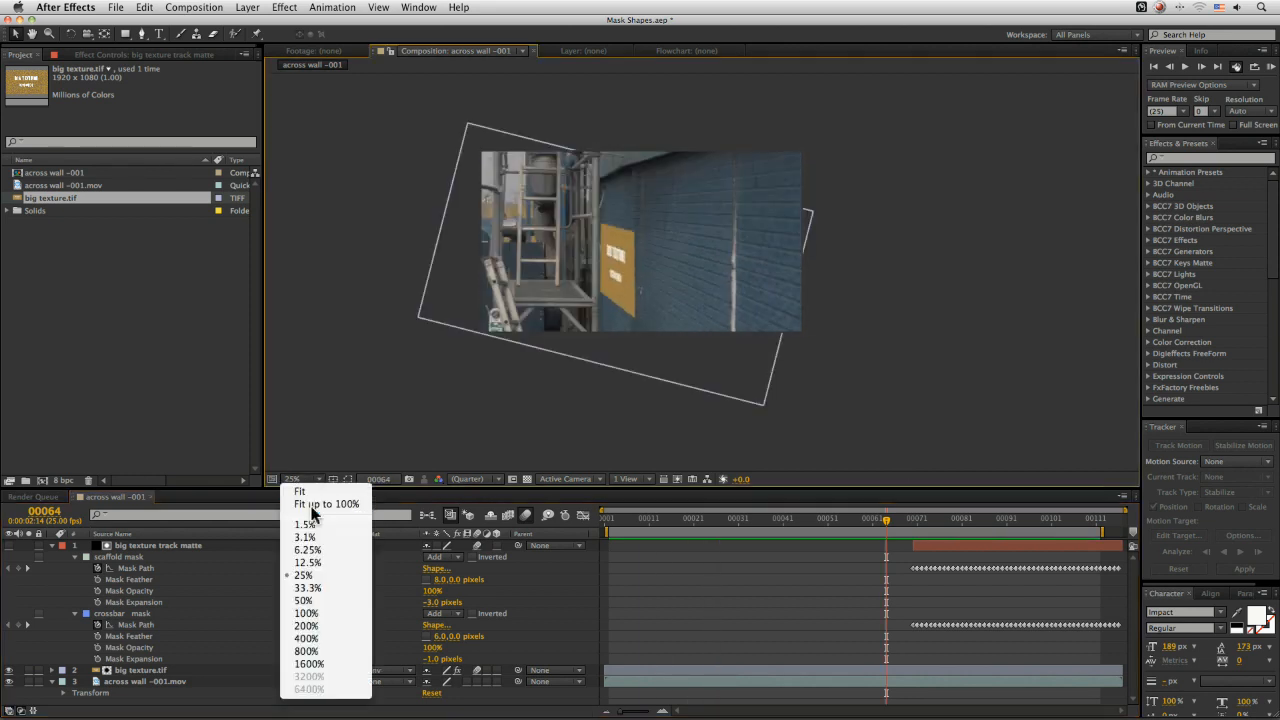
{"action": "left_click", "coordinate": [330, 500]}
{"action": "key", "text": "space"}
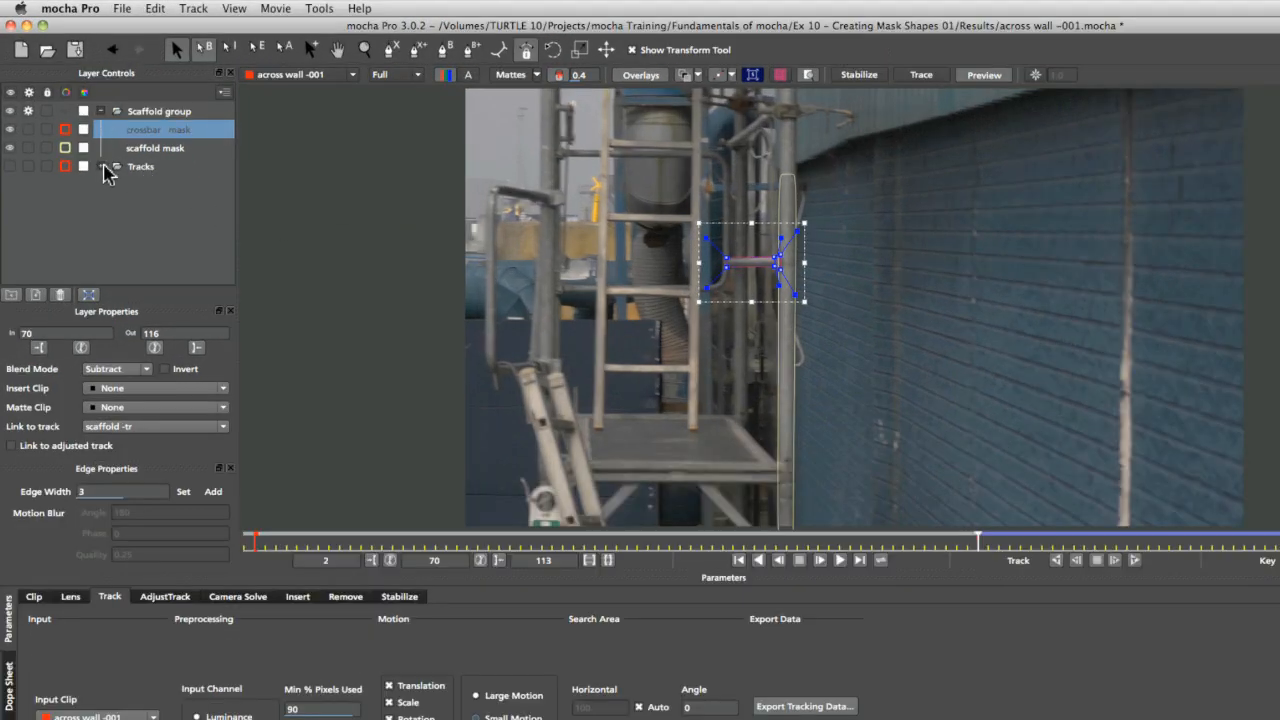
Switch to mocha Pro to inspect the tracks and mask layers, then return to After Effects and play the composite
{"action": "left_click", "coordinate": [87, 144]}
{"action": "left_click", "coordinate": [138, 177]}
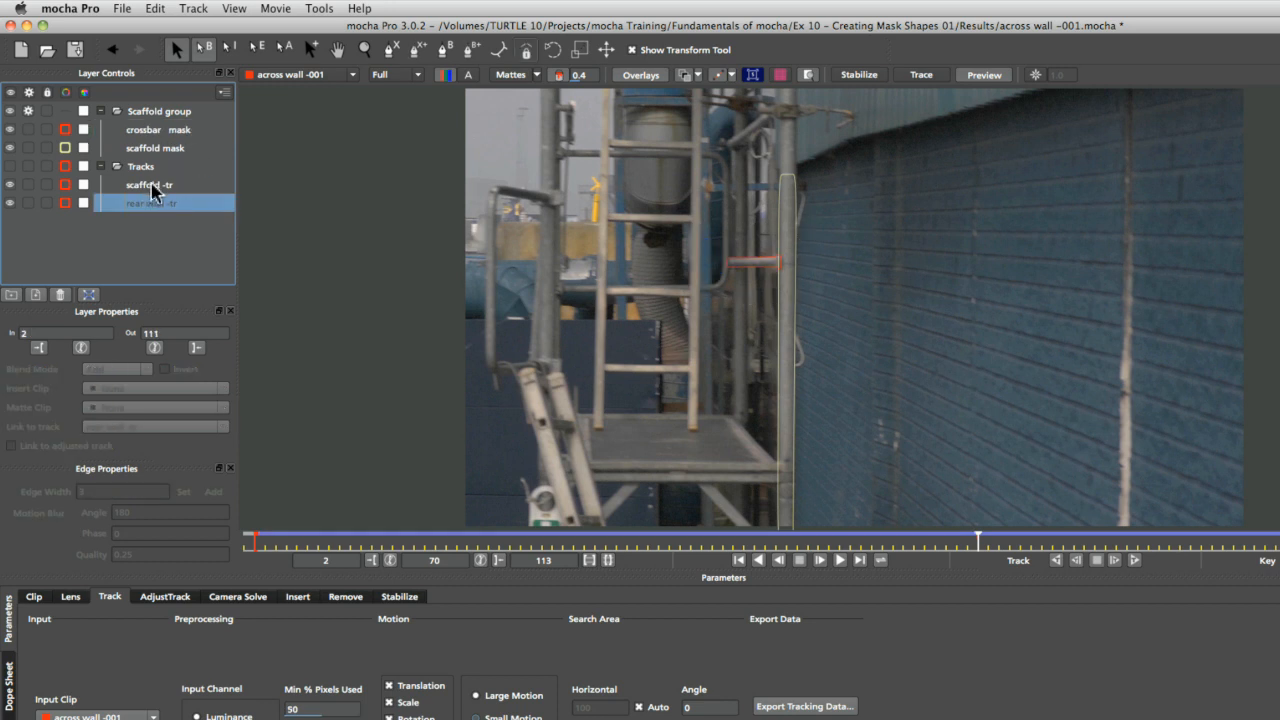
{"action": "left_click", "coordinate": [150, 186]}
{"action": "left_click_drag", "start_coordinate": [975, 540], "coordinate": [1074, 553]}
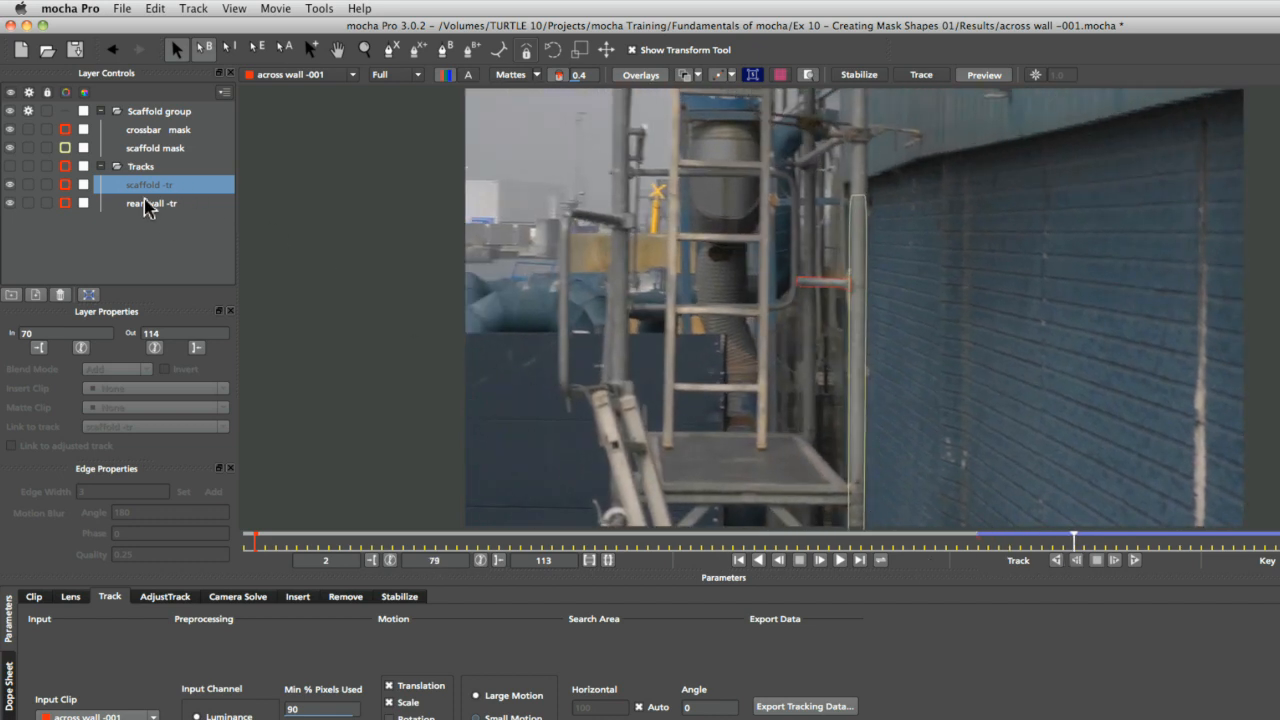
{"action": "left_click", "coordinate": [160, 131]}
{"action": "left_click", "coordinate": [167, 148]}
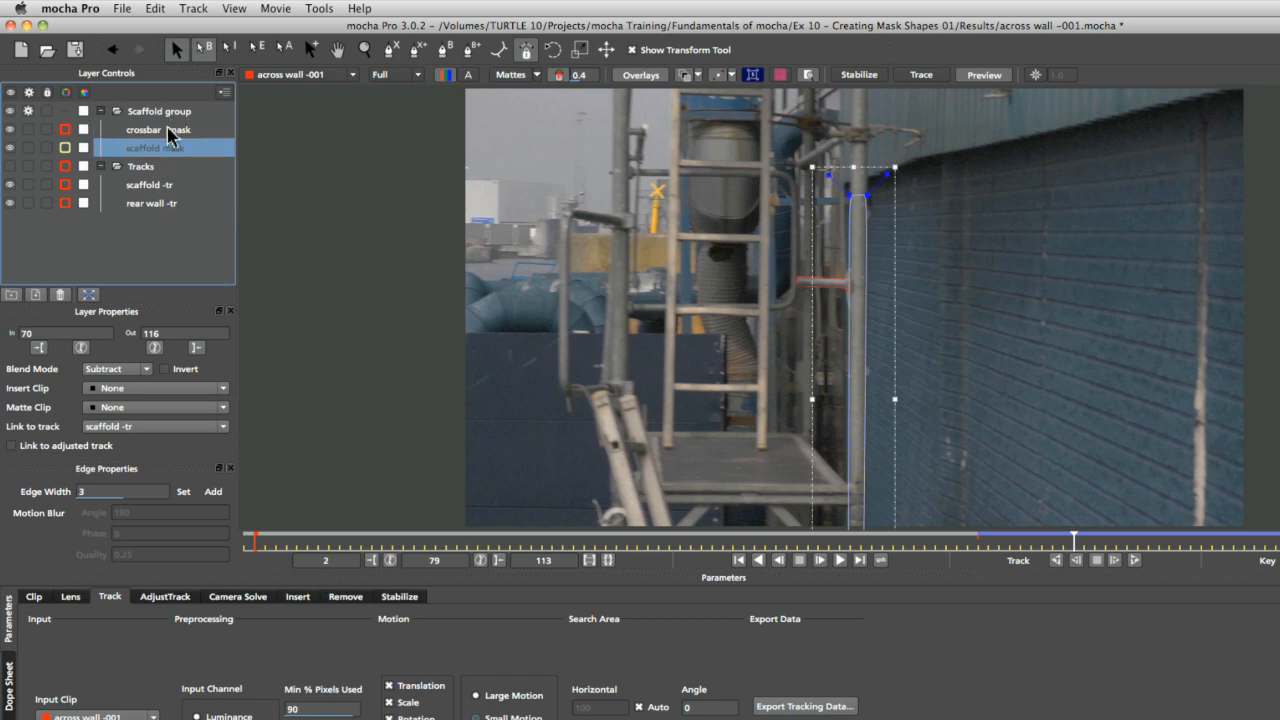
{"action": "left_click", "coordinate": [168, 129]}
{"action": "left_click", "coordinate": [156, 150]}
{"action": "key", "text": "super+Tab"}
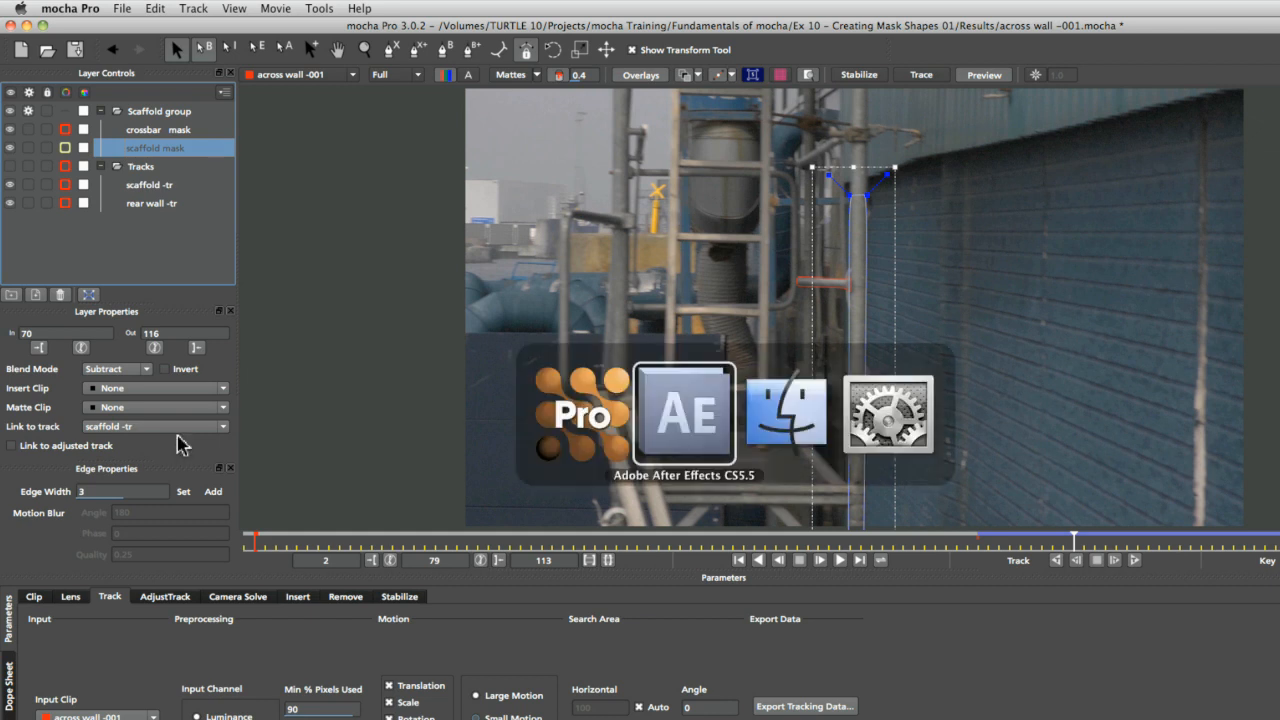
{"action": "key", "text": "space"}
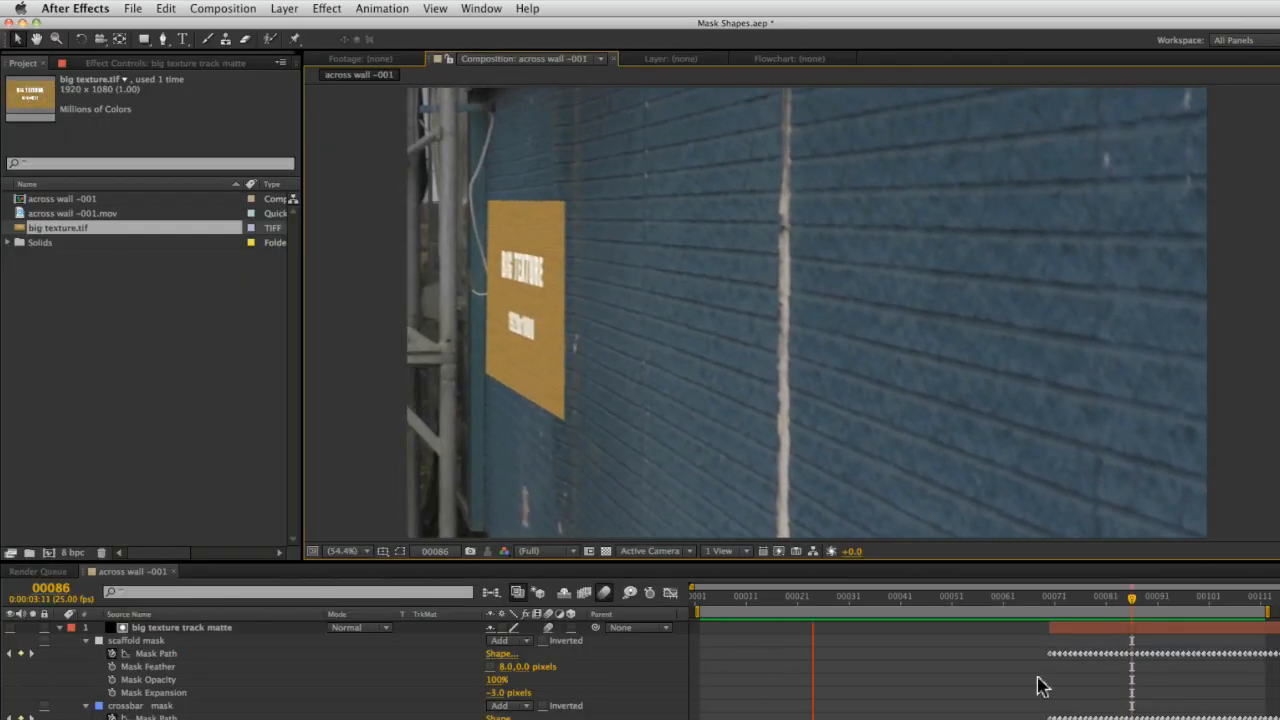